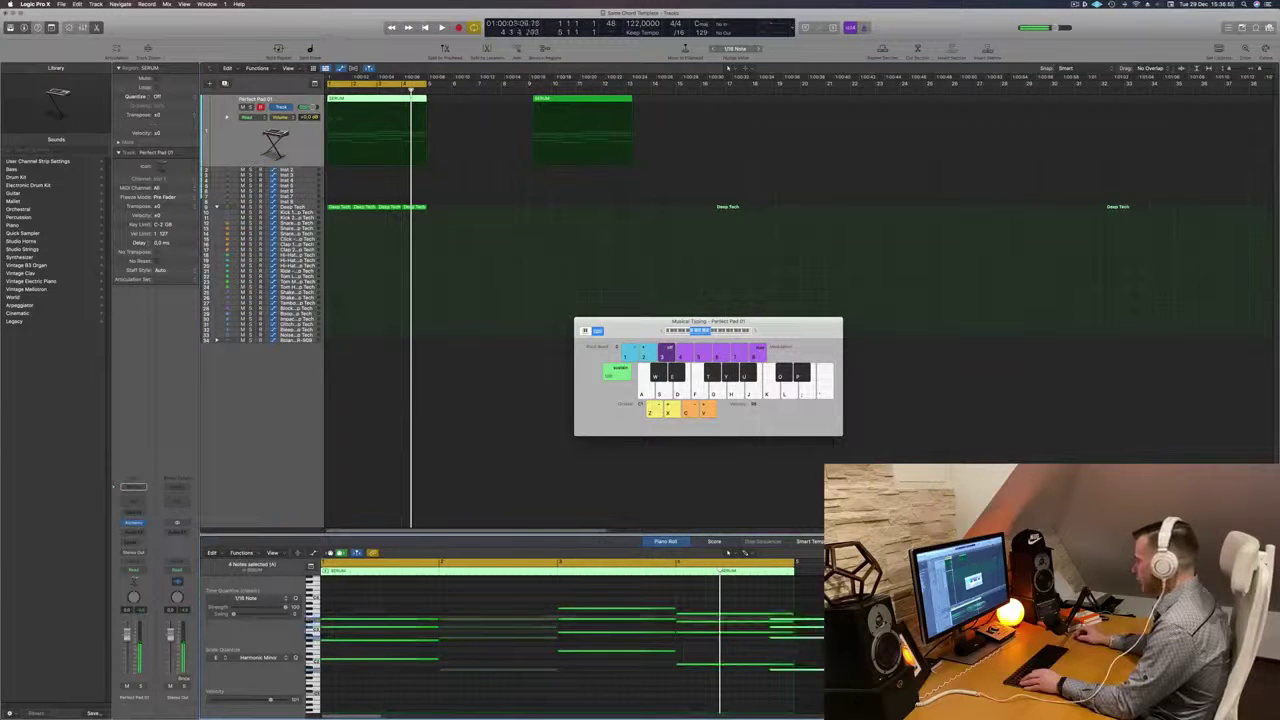
Undo the move of the bar 2 chord and lengthen the first SERUM region until it meets the second one.
drag(749, 600, 733, 703)
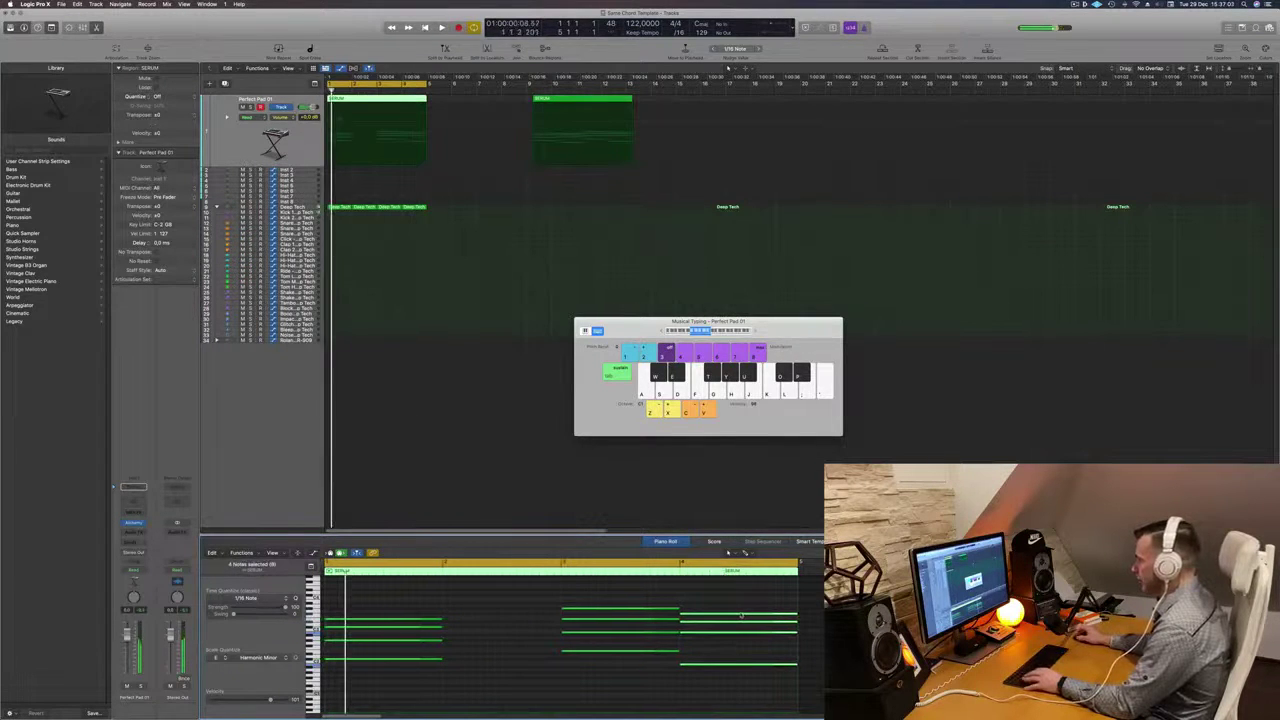
key(super+z)
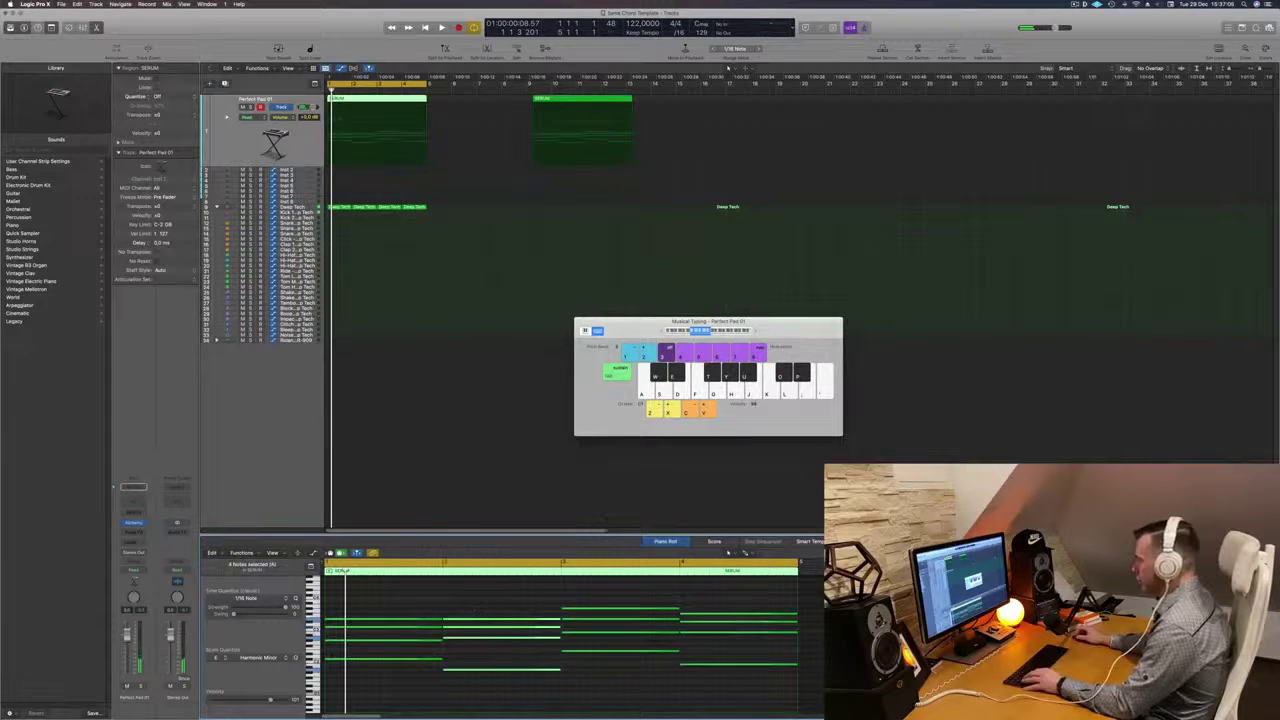
drag(798, 607, 1273, 607)
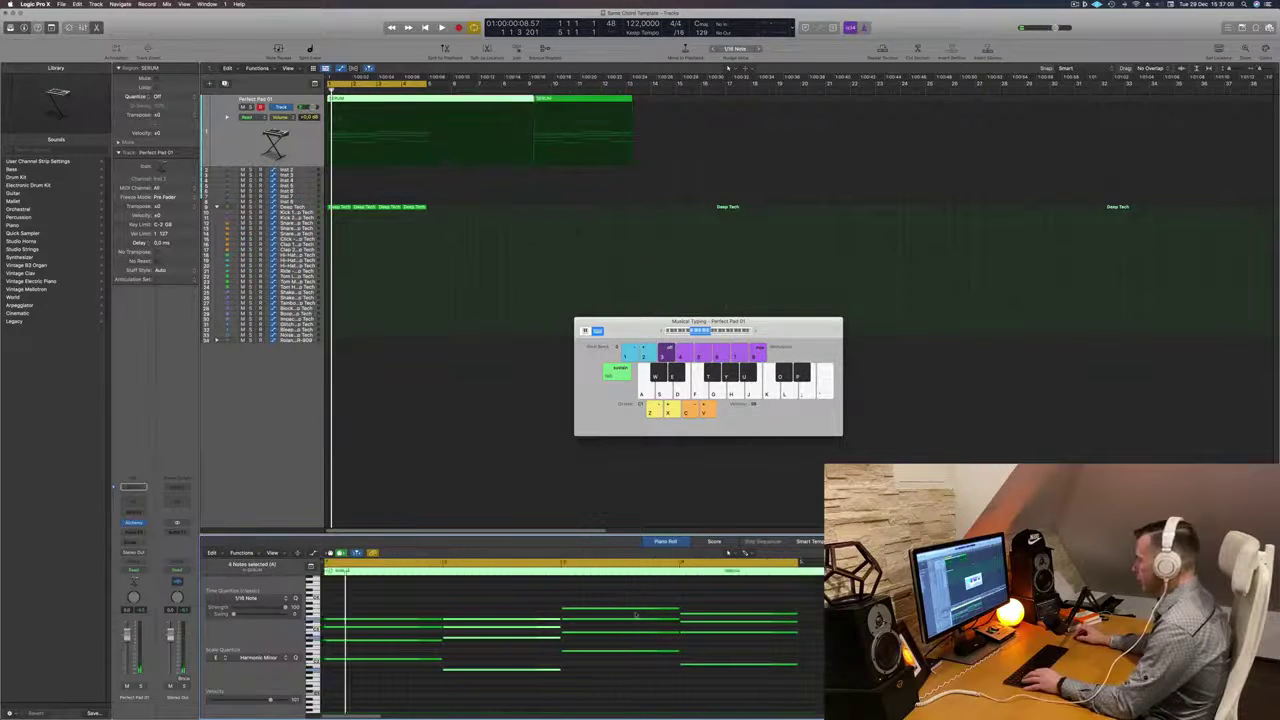
Swap the chords of bars 2 and 4 in the SERUM region, using bar 5 as temporary space.
drag(512, 627, 845, 627)
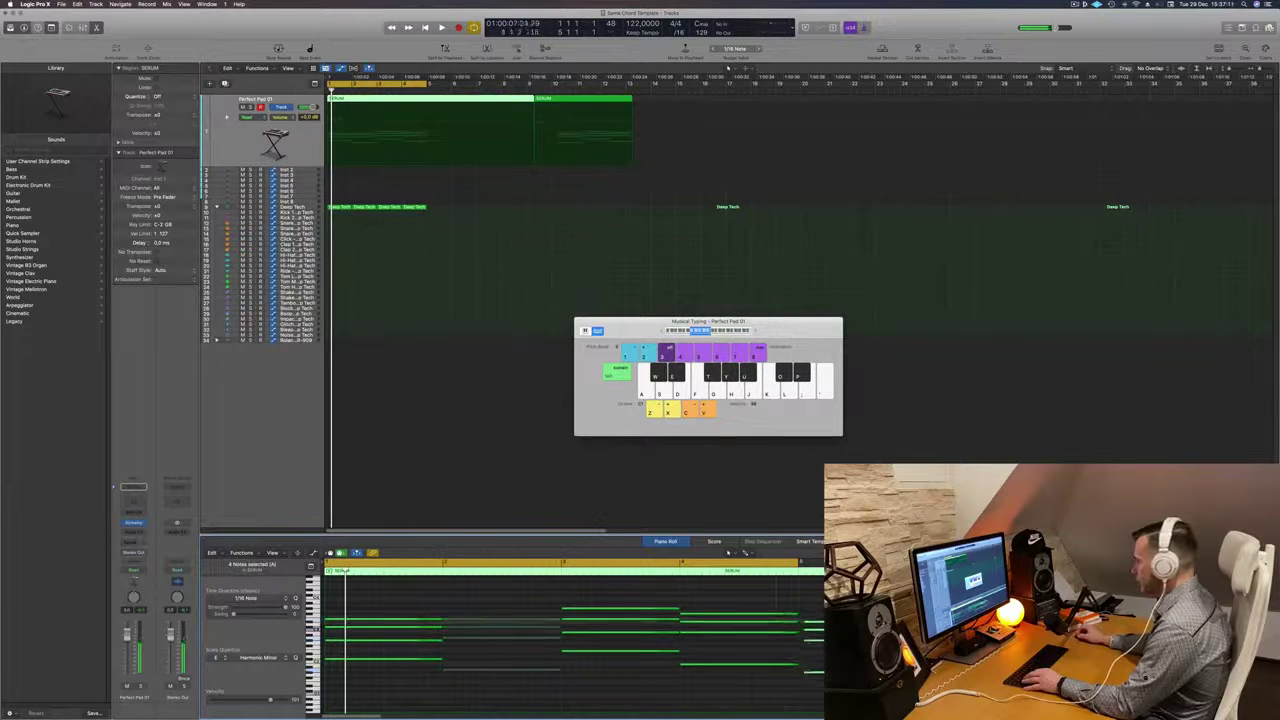
drag(866, 627, 866, 627)
drag(732, 598, 704, 676)
drag(712, 620, 477, 618)
key(space)
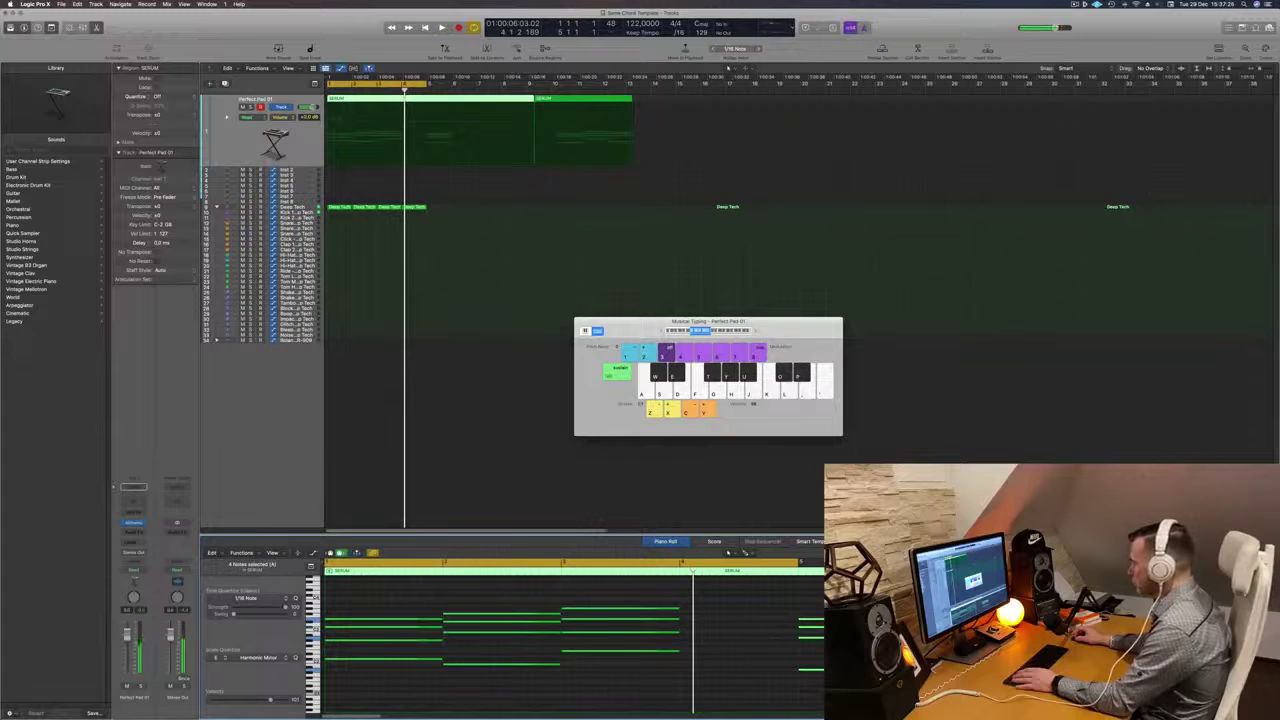
drag(816, 625, 713, 623)
Play back the four-bar progression to check the new chord order, and stop.
key(space)
click(632, 683)
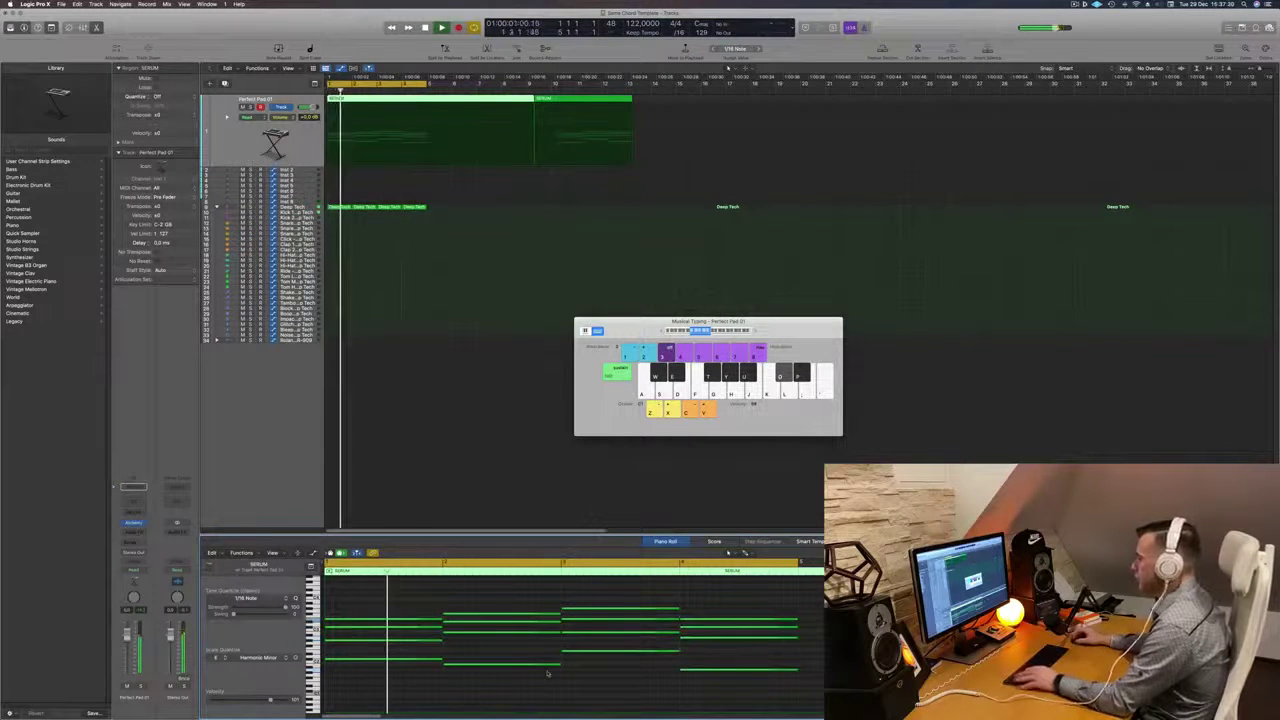
scroll(508, 668, down, 2)
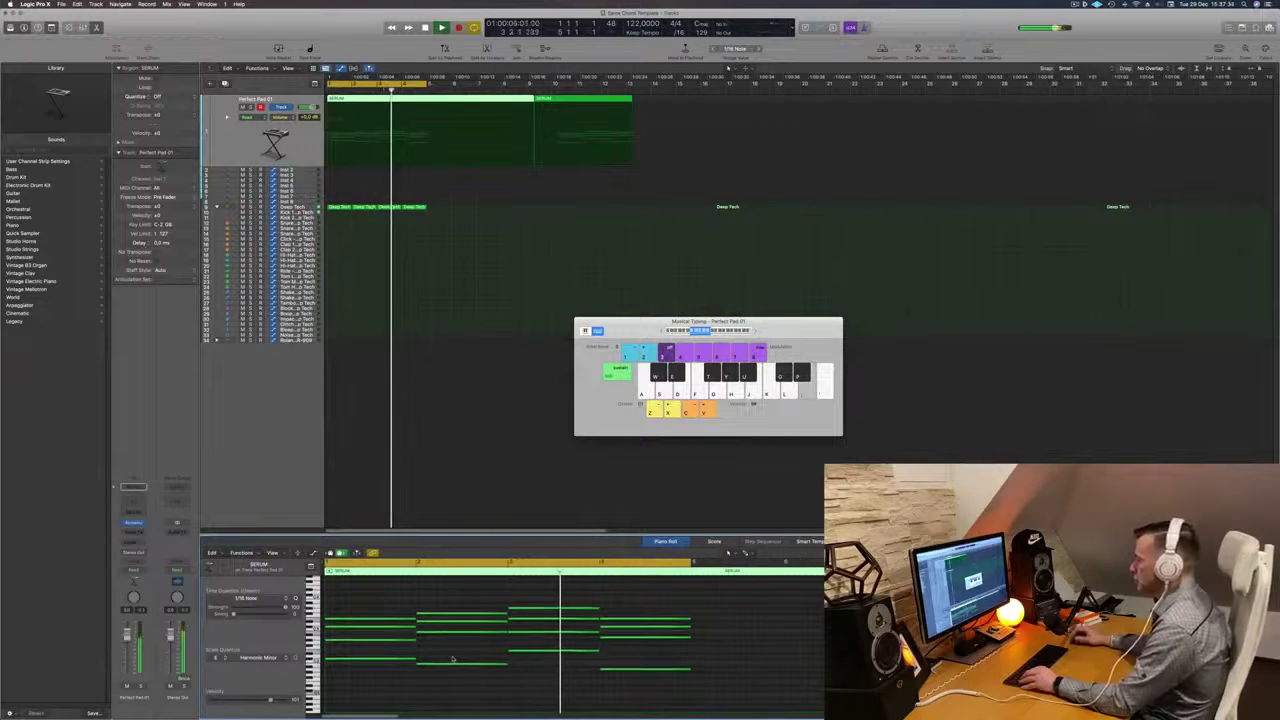
key(space)
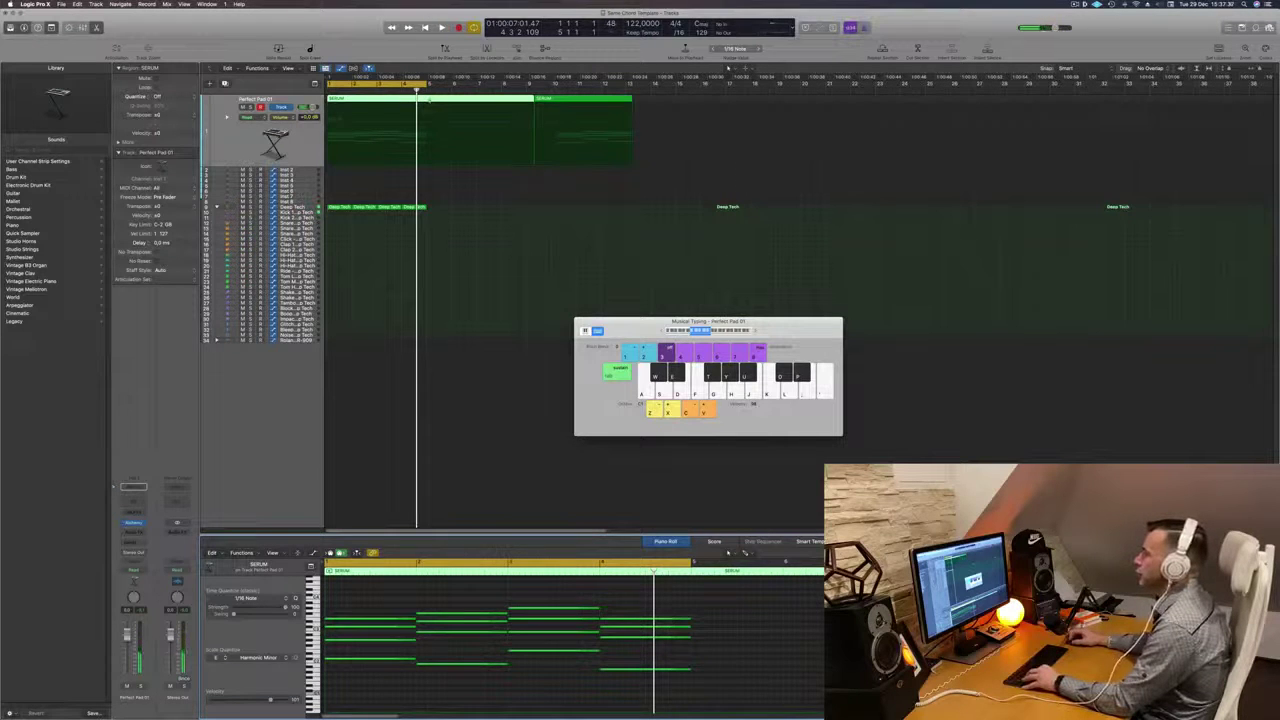
Split the extended SERUM region after bar 4, and delete the leftover part and the second SERUM region.
super+double_click(430, 100)
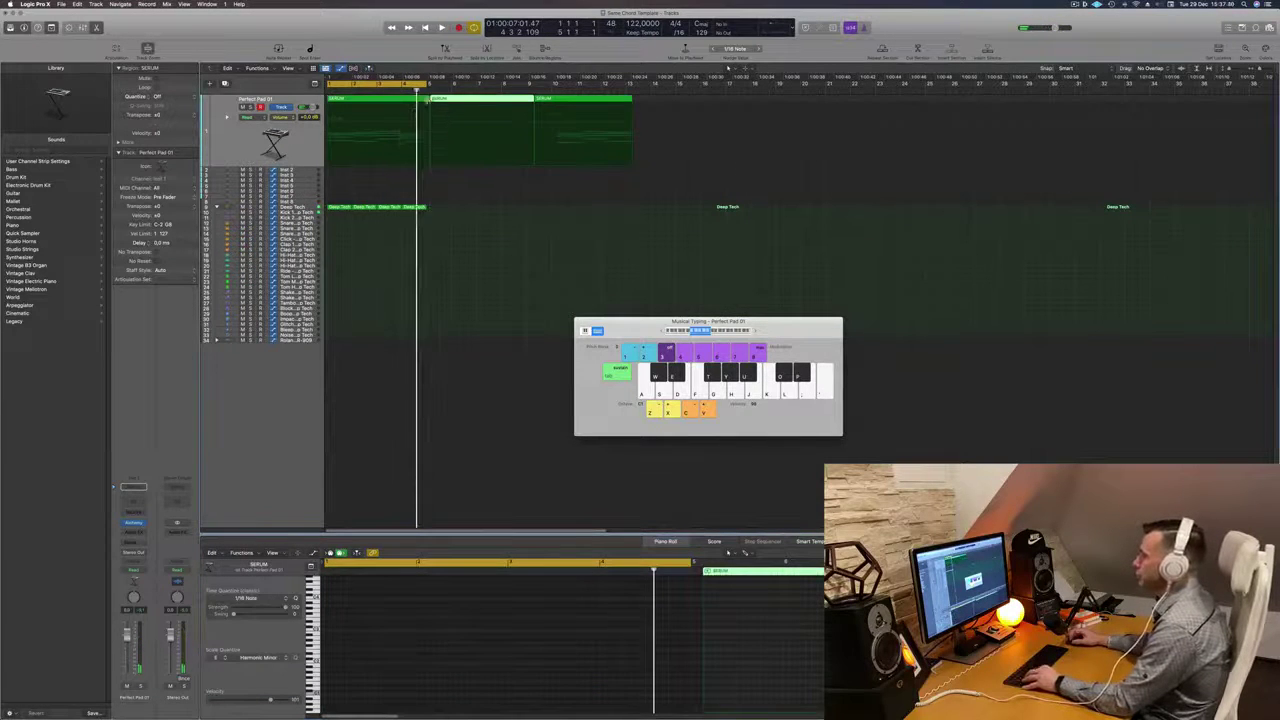
super+double_click(427, 101)
click(493, 98)
key(Delete)
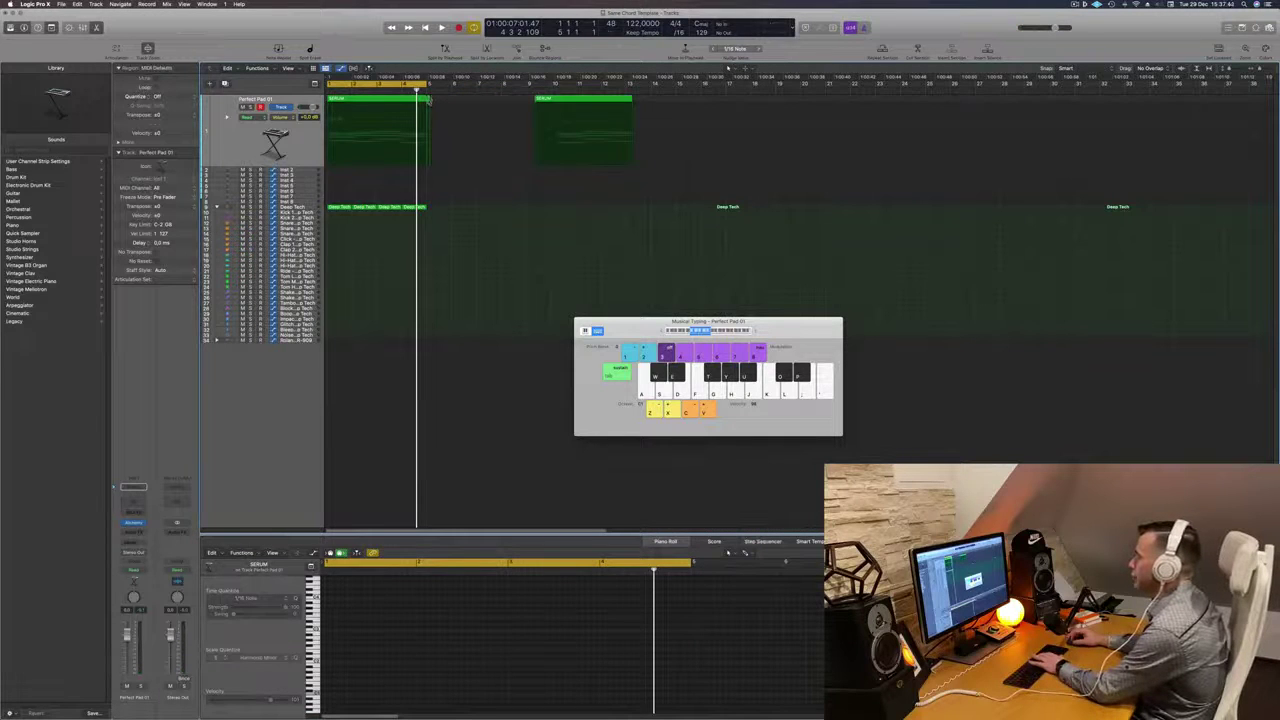
key(Delete)
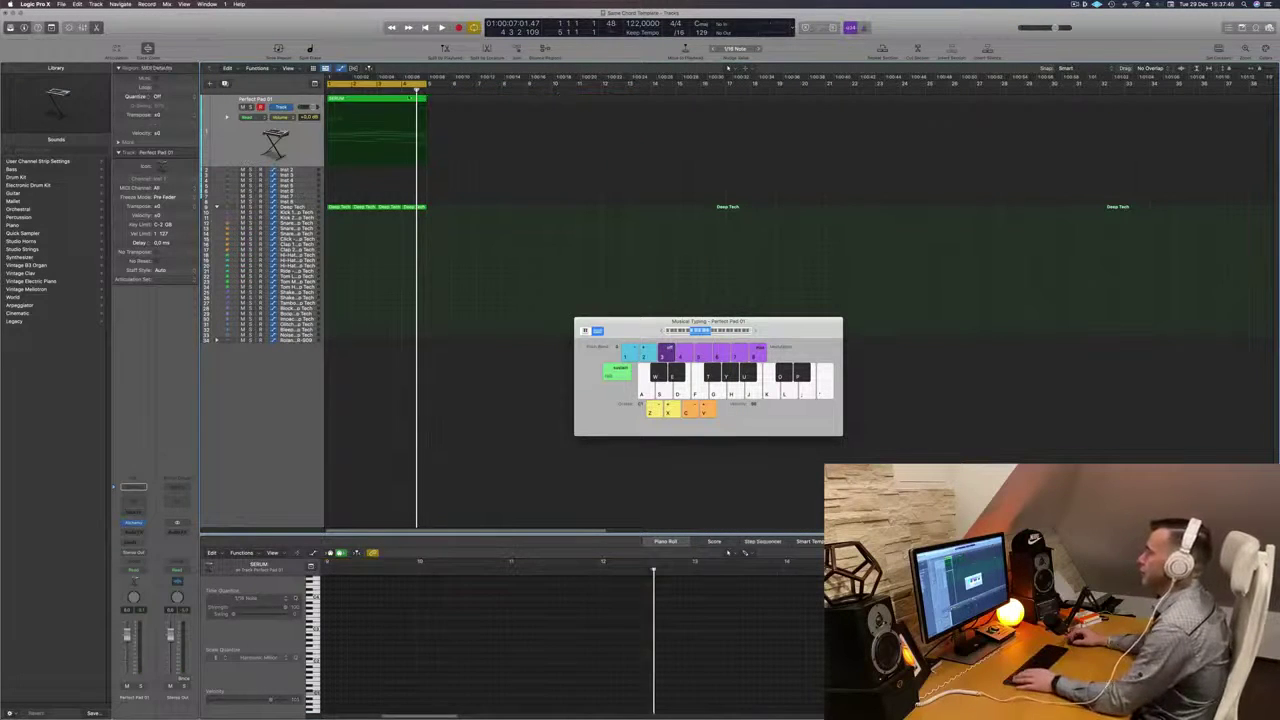
Select the remaining SERUM region and play it in the four-bar cycle.
click(409, 98)
key(space)
key(space)
key(space)
key(space)
key(space)
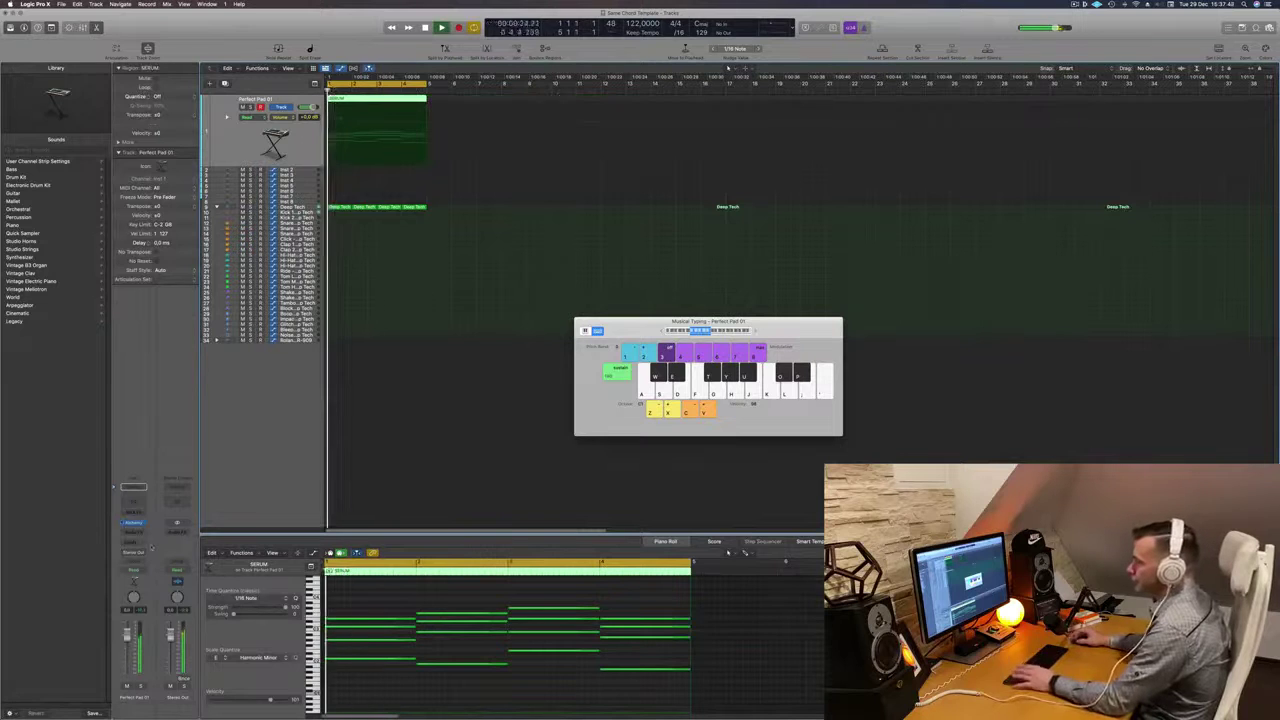
Open the pad track's Alchemy instrument and load the 12 String Split preset.
click(135, 523)
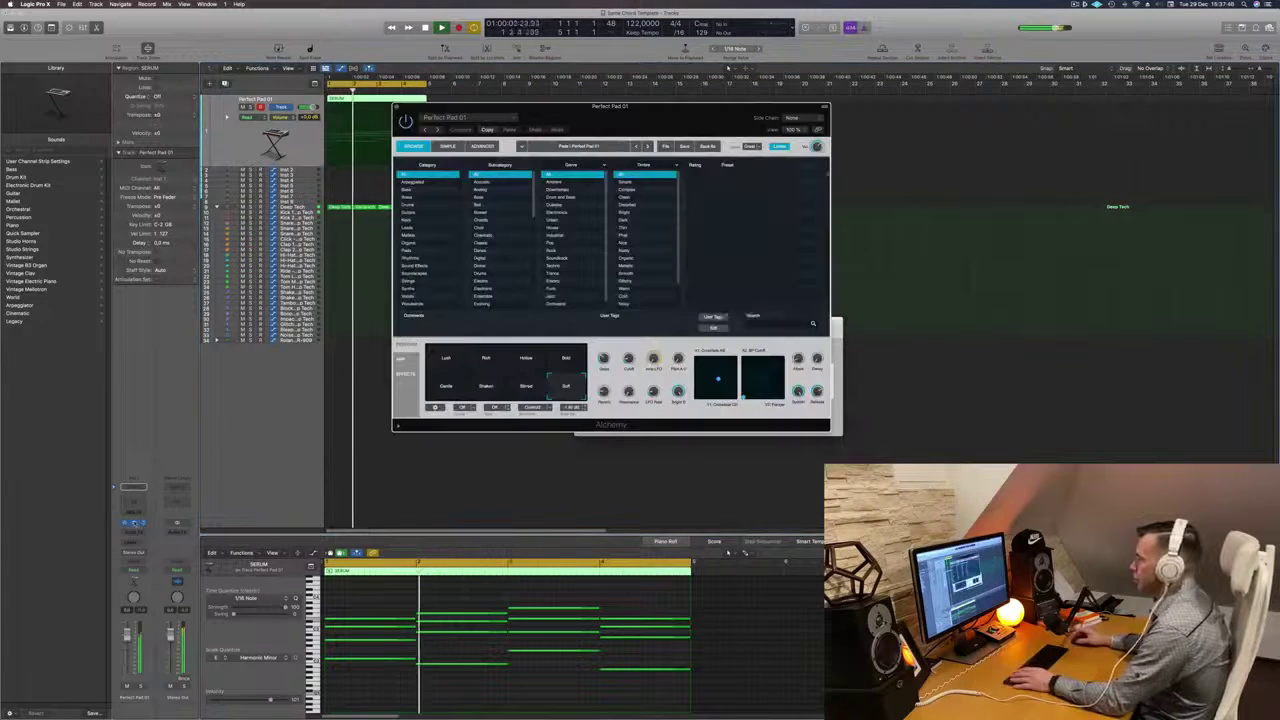
drag(720, 117, 636, 187)
click(660, 254)
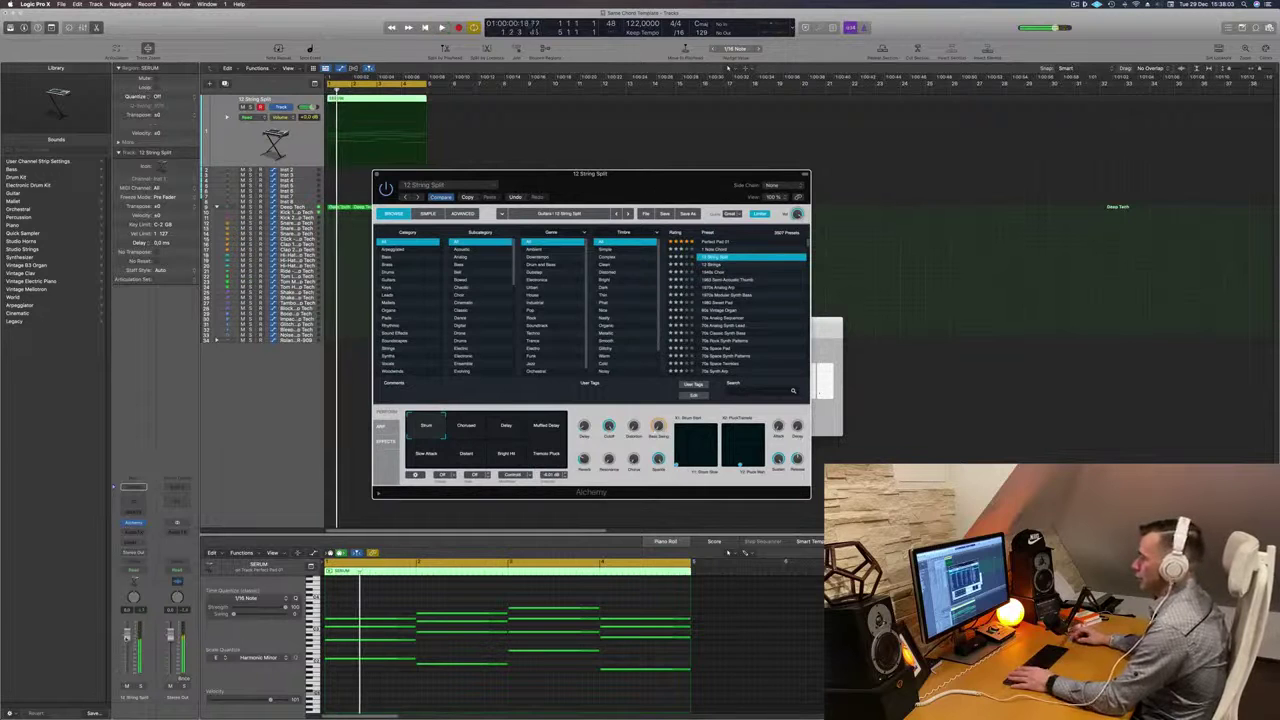
Lower the track's volume and audition the 12 Strings preset over the progression.
click(820, 393)
key(space)
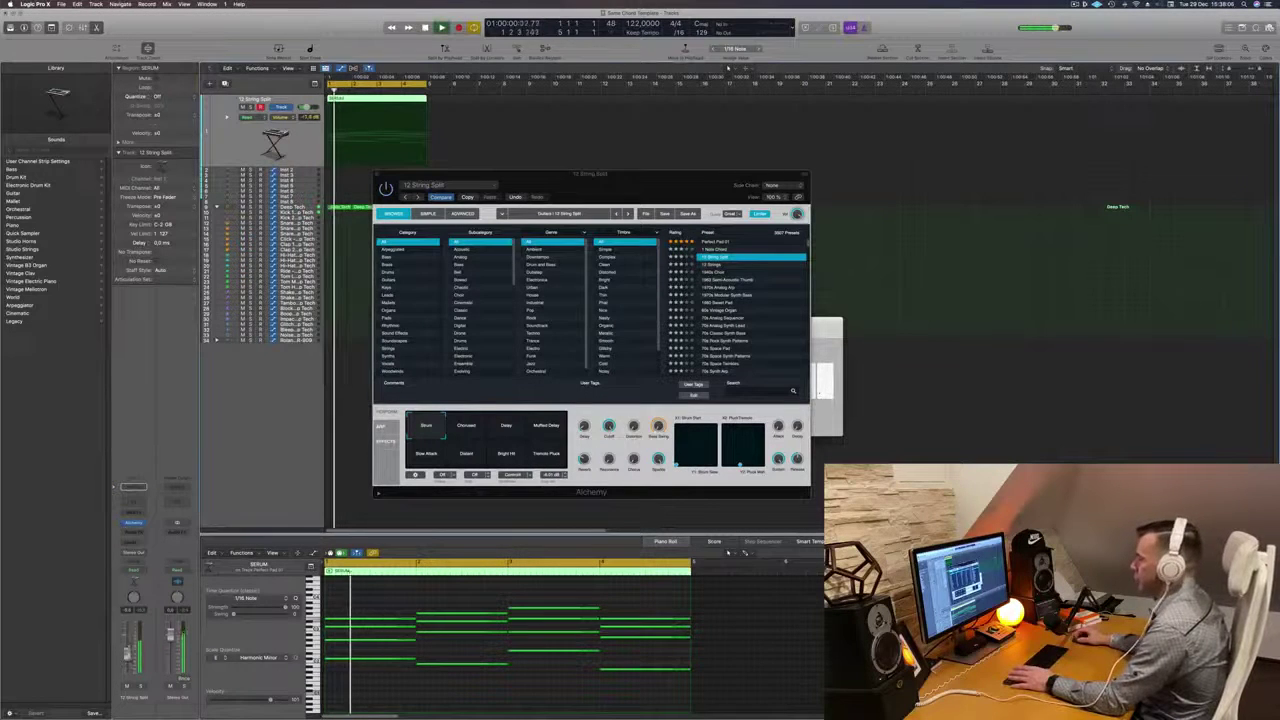
drag(689, 194, 740, 161)
drag(650, 141, 607, 149)
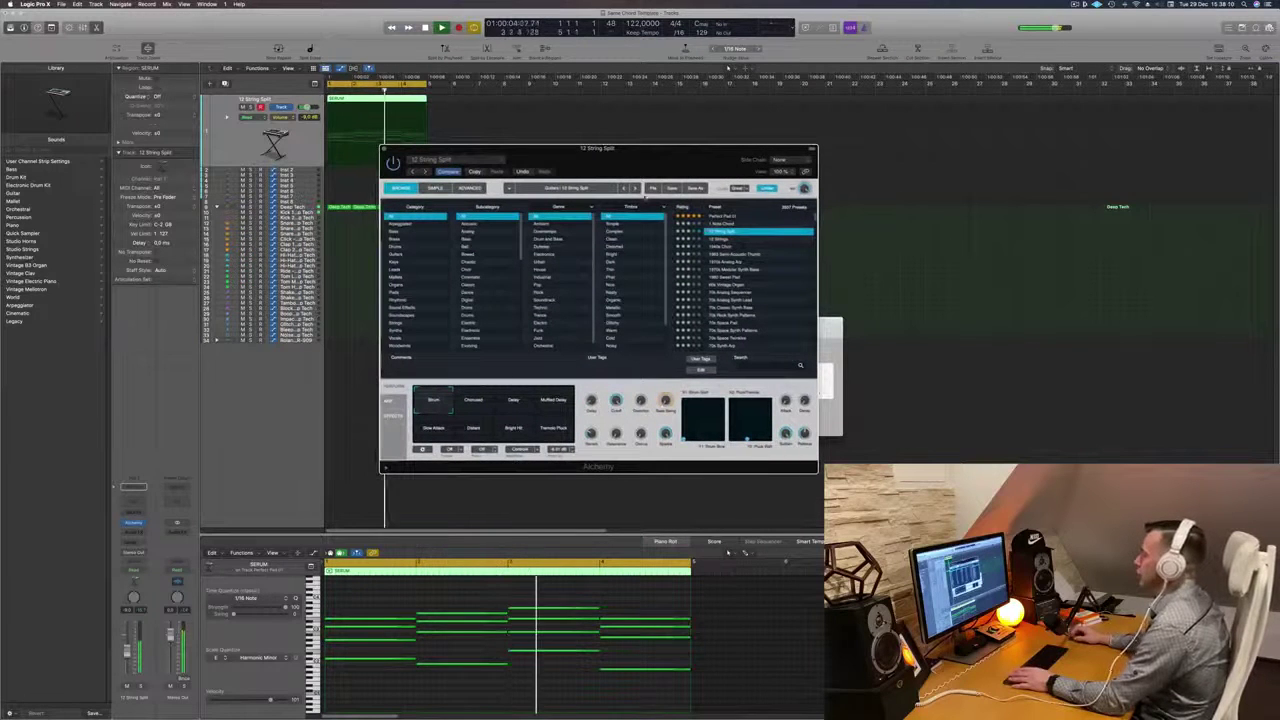
click(721, 241)
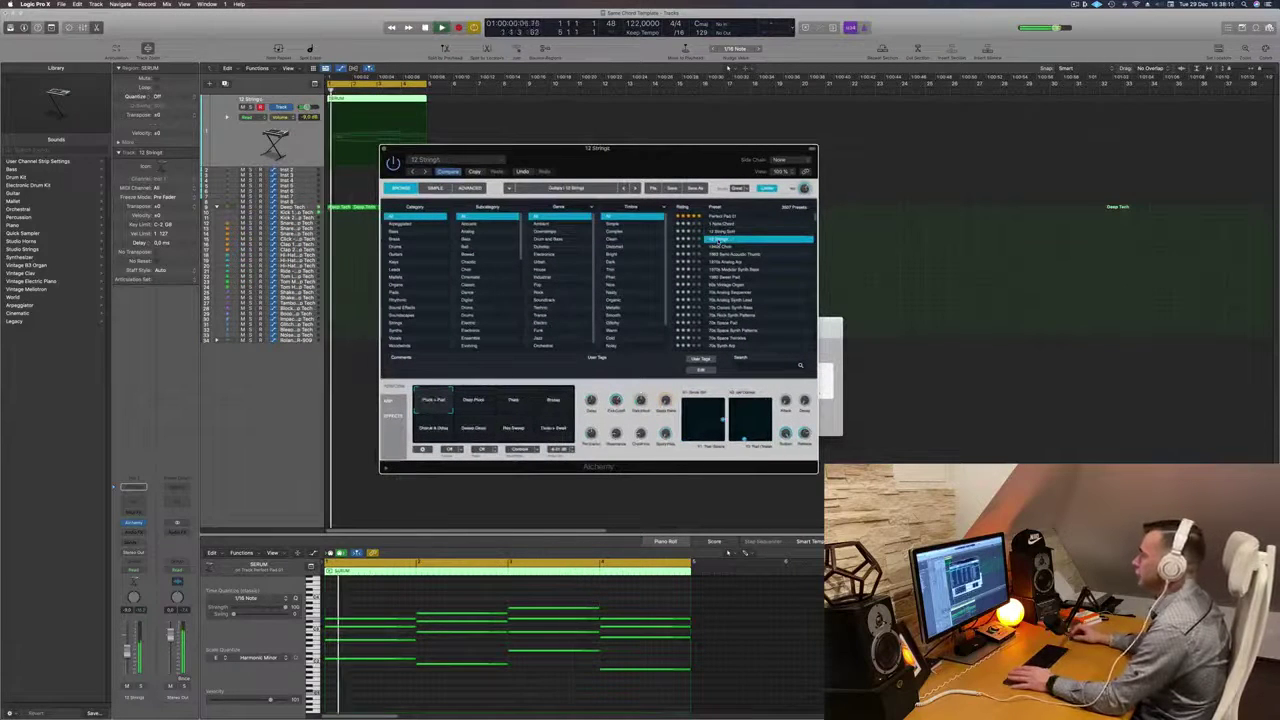
drag(655, 160, 676, 153)
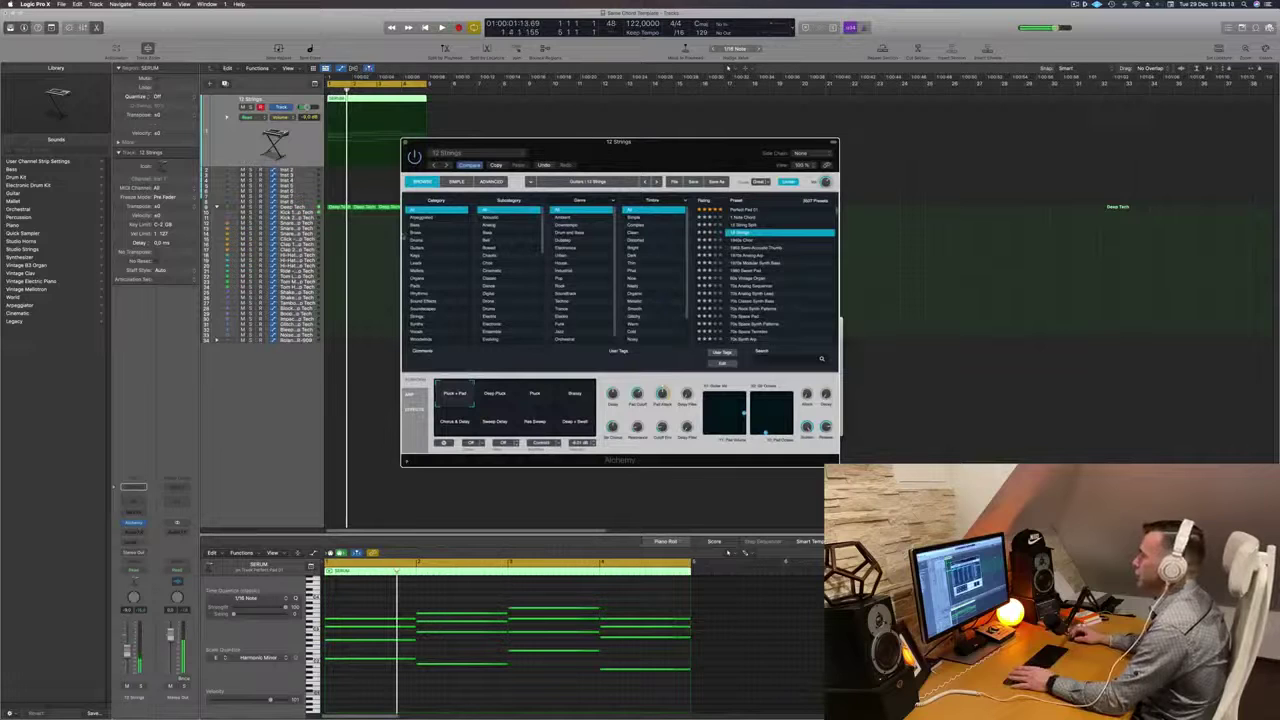
Filter the Alchemy presets to the Pads category and play the progression with the Additive Sustain preset.
click(420, 287)
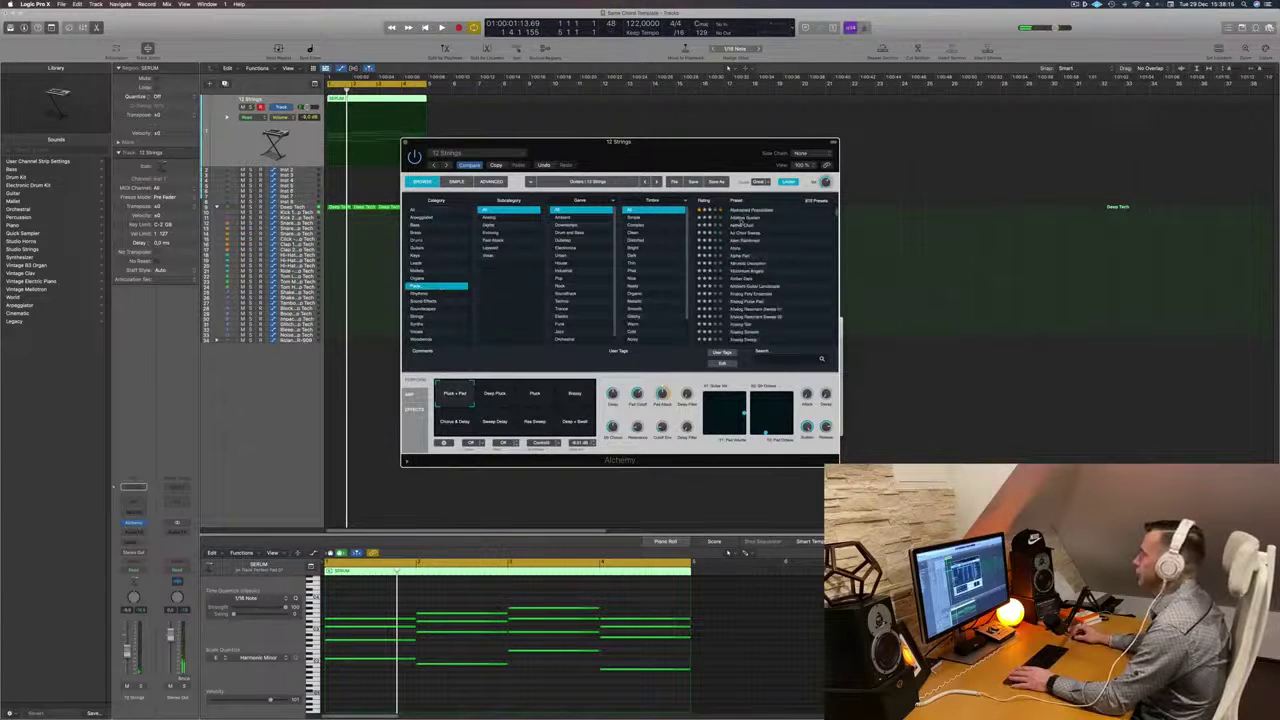
click(742, 219)
key(space)
drag(694, 171, 781, 152)
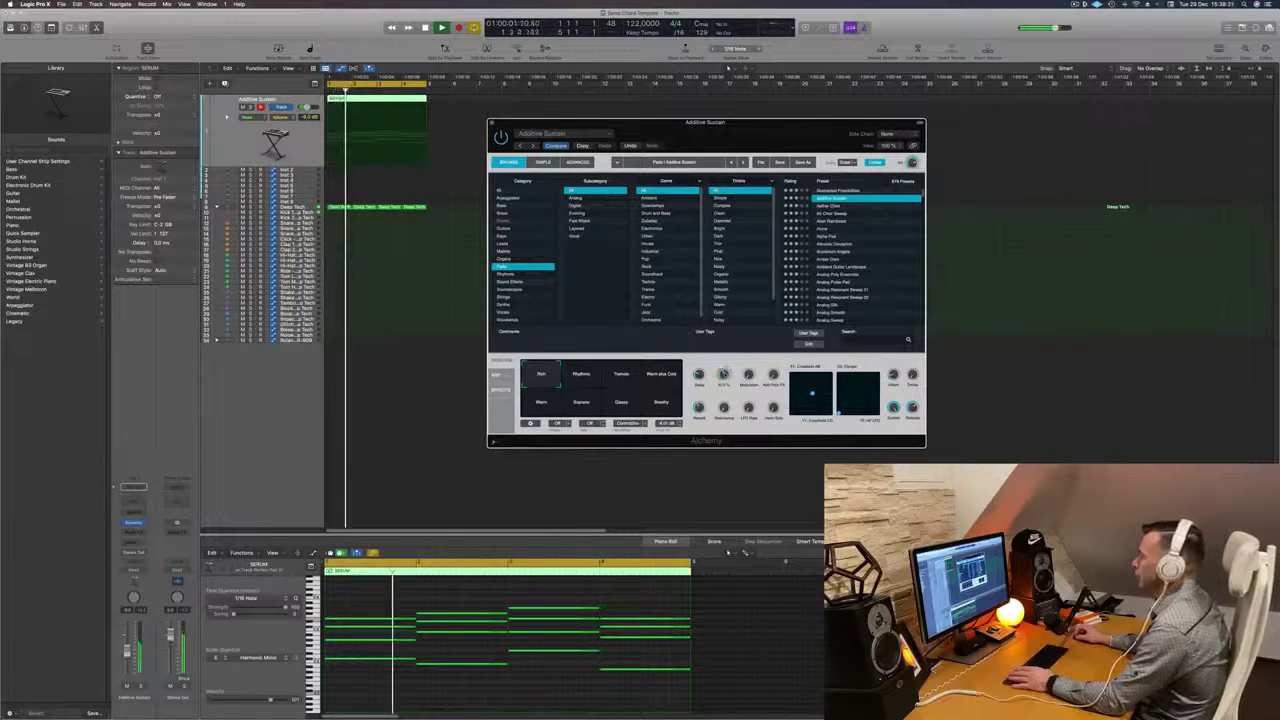
Audition Additive Sustain's performance snapshots, including Tremolo, Warm plus Cold, Soprano, Glassy and Breathy, and settle on Warm.
click(597, 374)
click(625, 376)
click(663, 378)
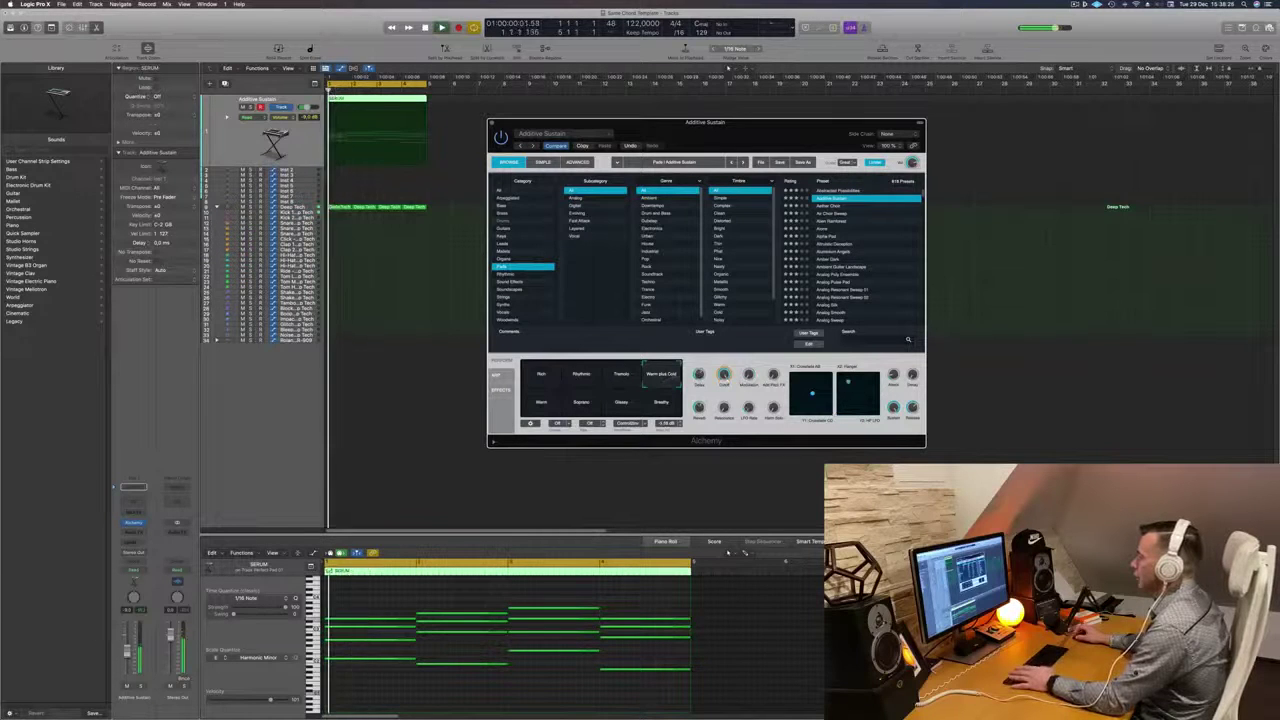
click(541, 405)
click(582, 404)
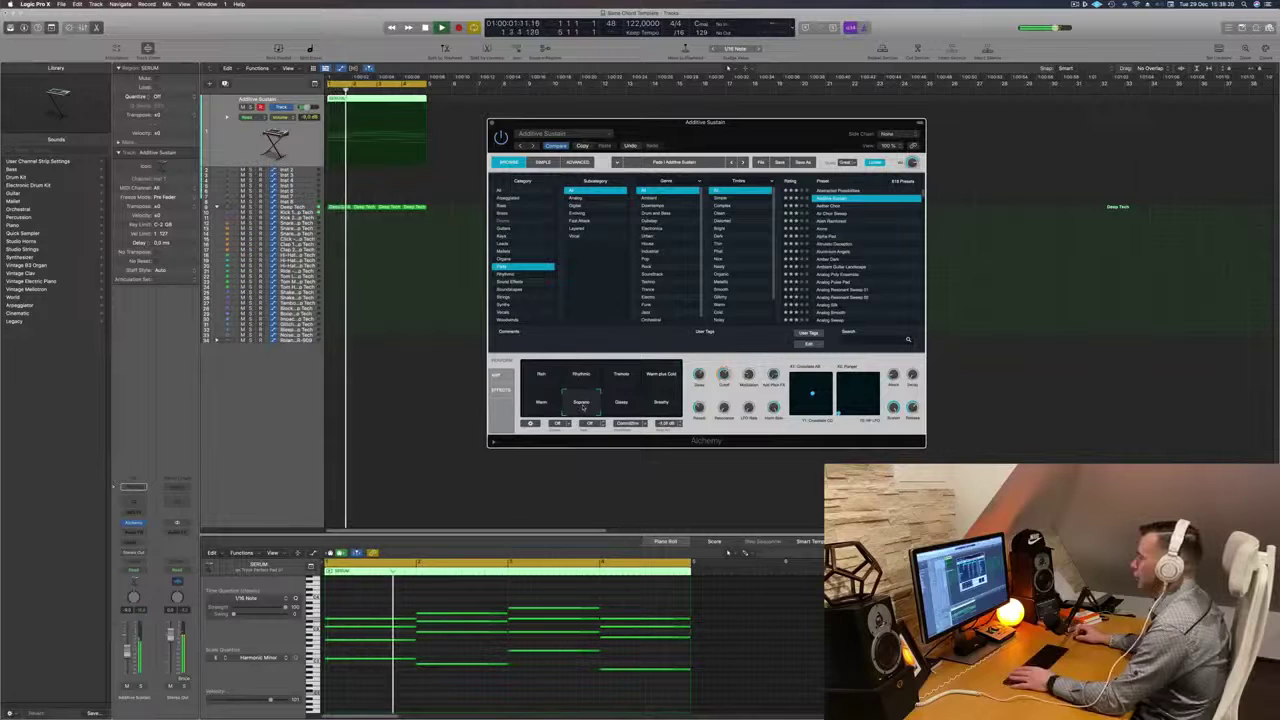
key(space)
key(space)
click(624, 405)
key(space)
key(space)
click(662, 405)
click(541, 402)
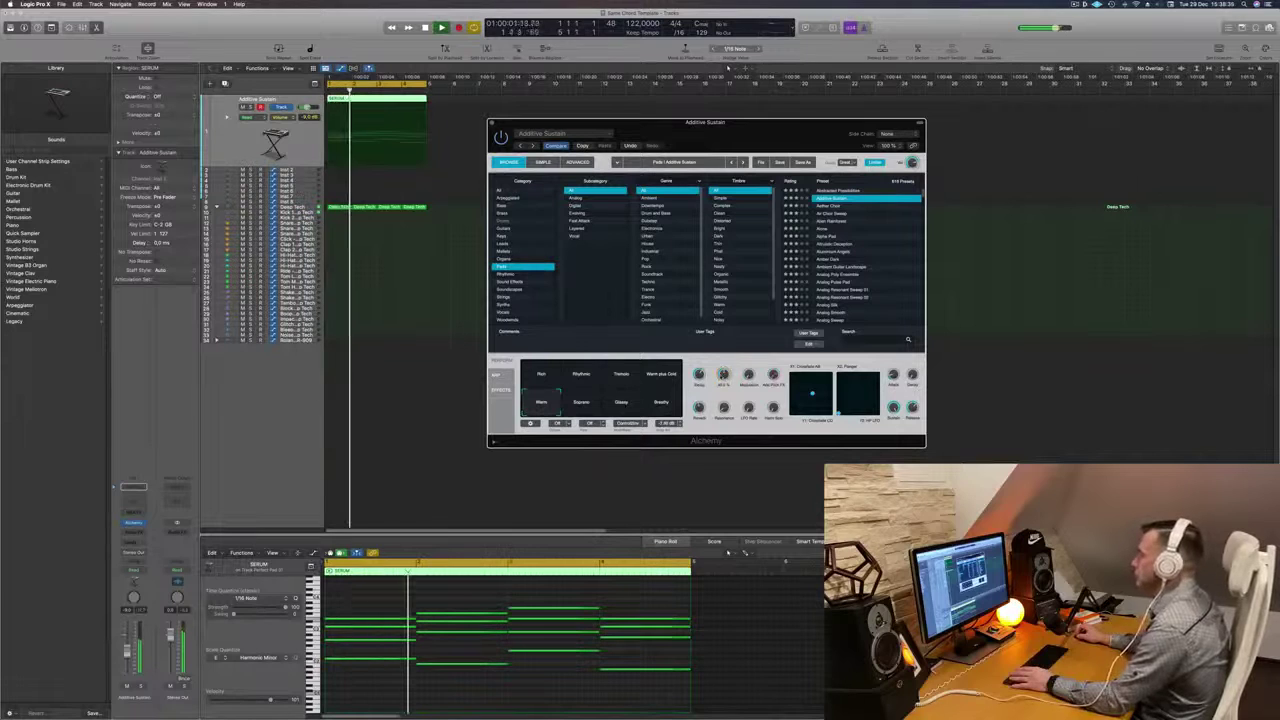
Close the Alchemy window, replay the progression with the Warm snapshot, and reopen Alchemy.
click(491, 123)
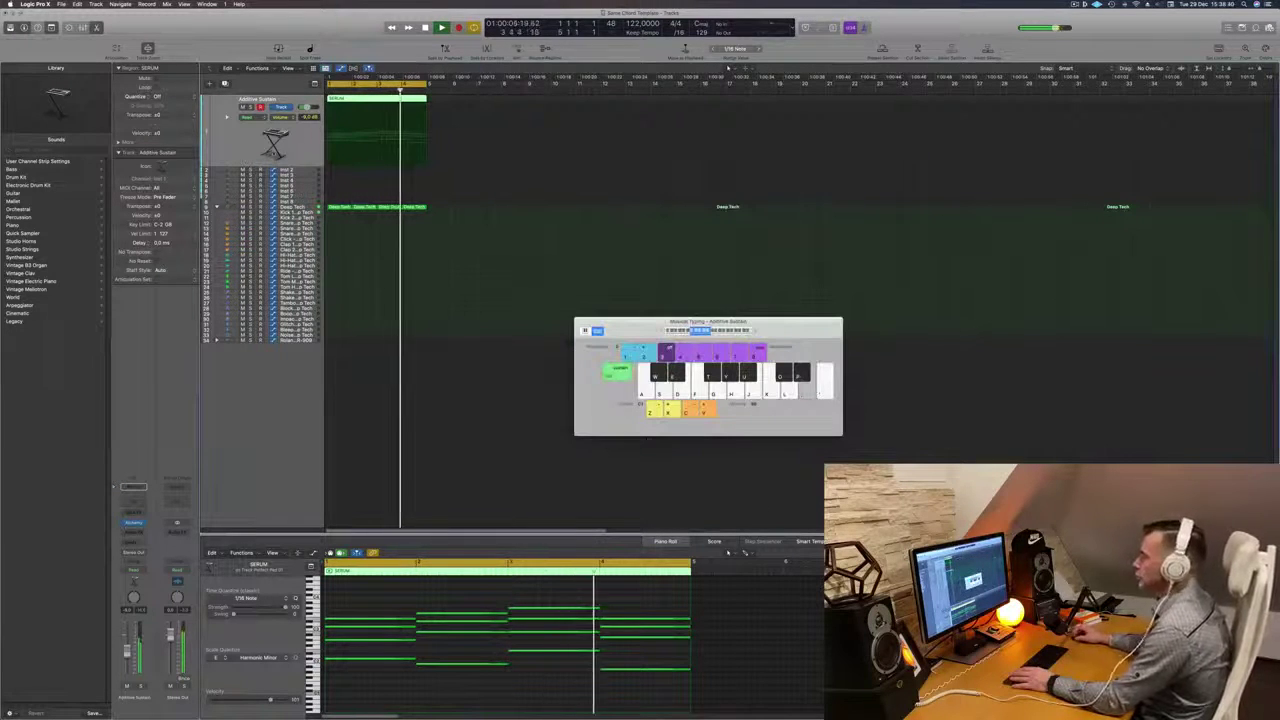
key(space)
key(space)
click(136, 523)
key(space)
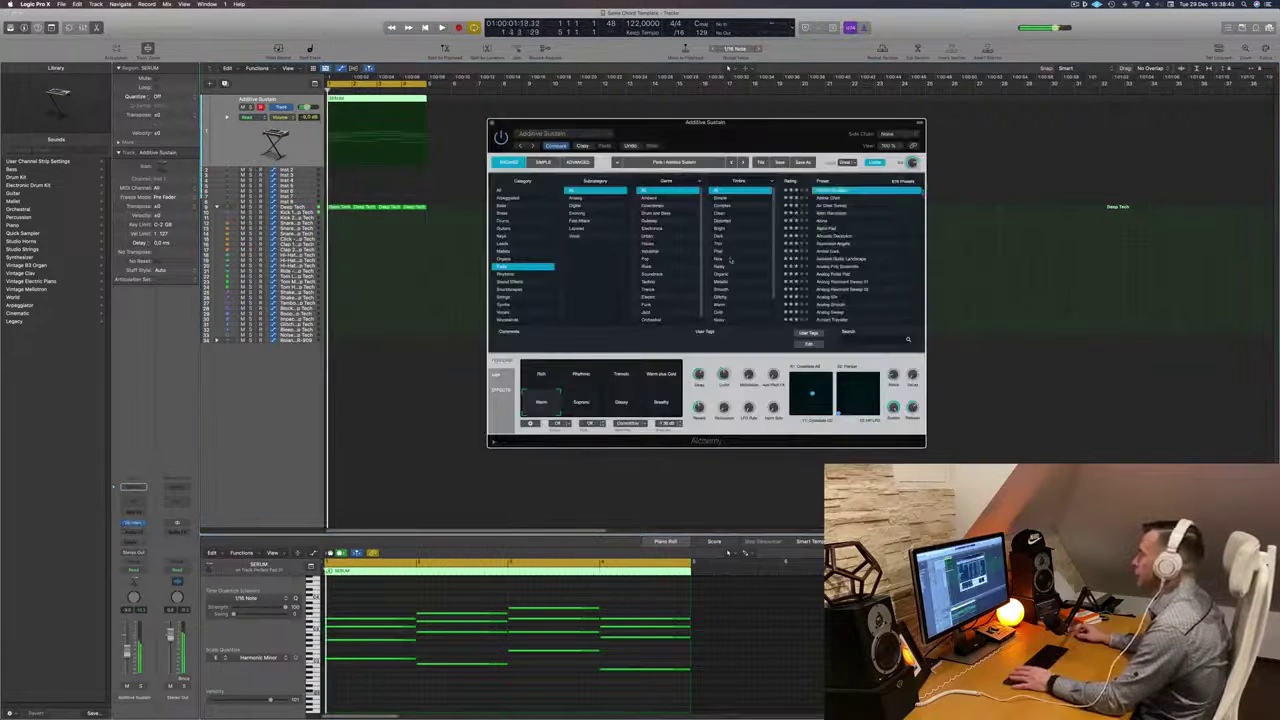
Audition the pad presets Aether Choir, Alien Rainforest, Alpha Pad, Altruistic Deception and Amber Dark.
click(831, 199)
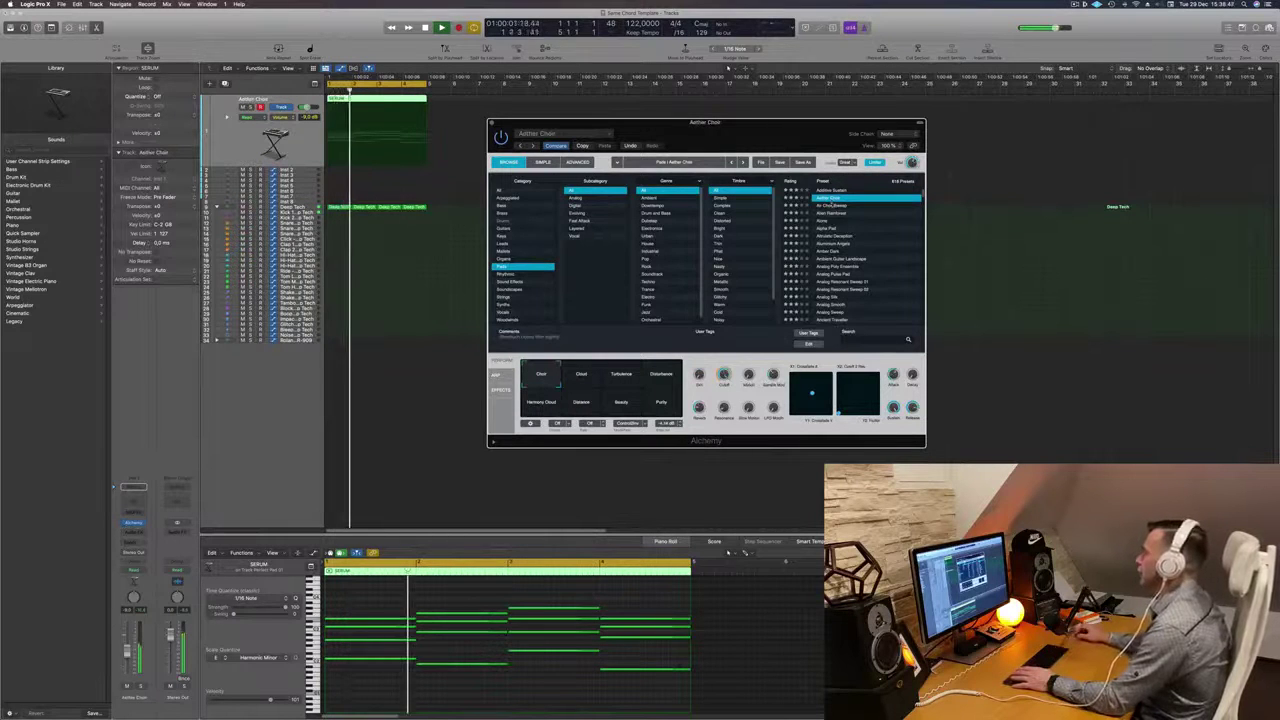
click(831, 213)
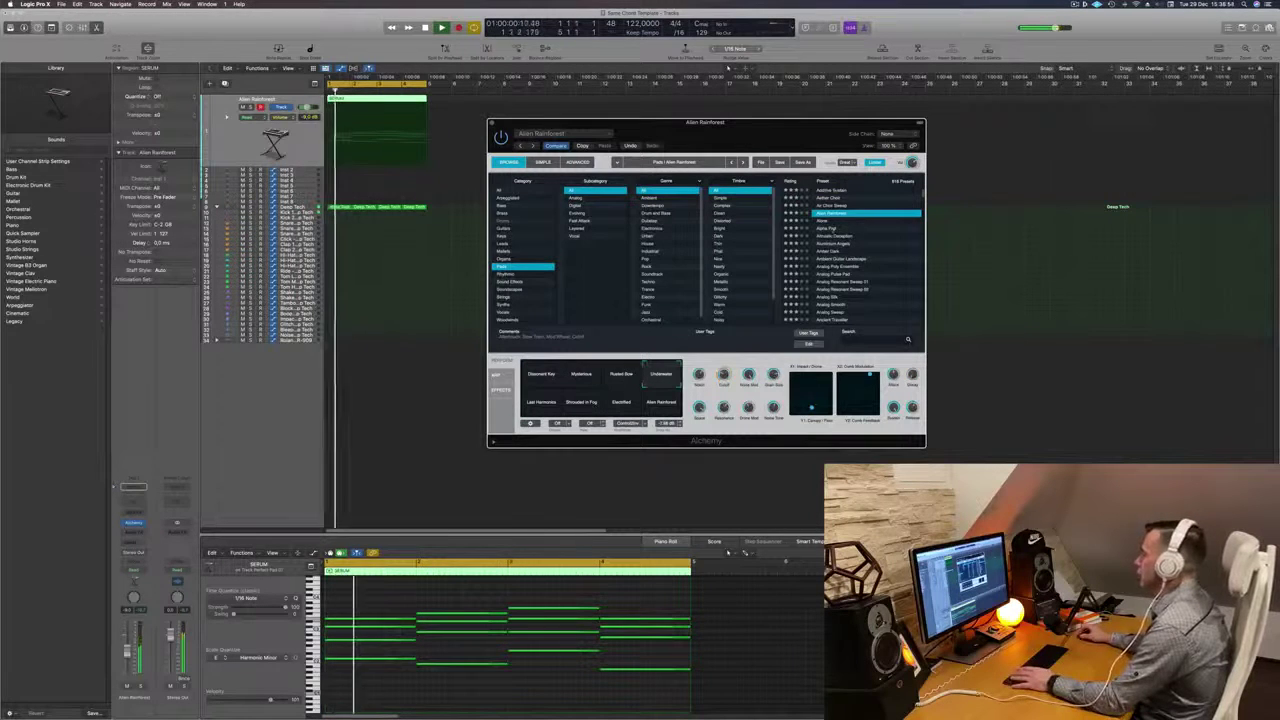
click(831, 229)
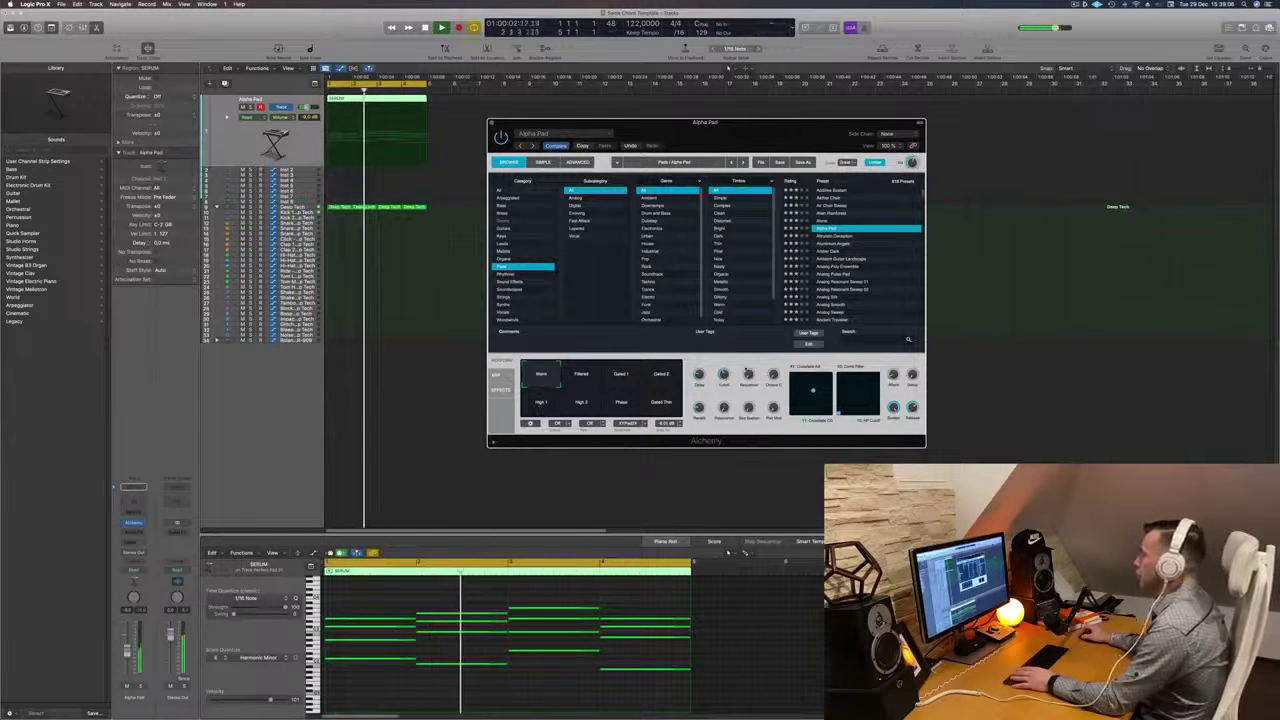
click(834, 237)
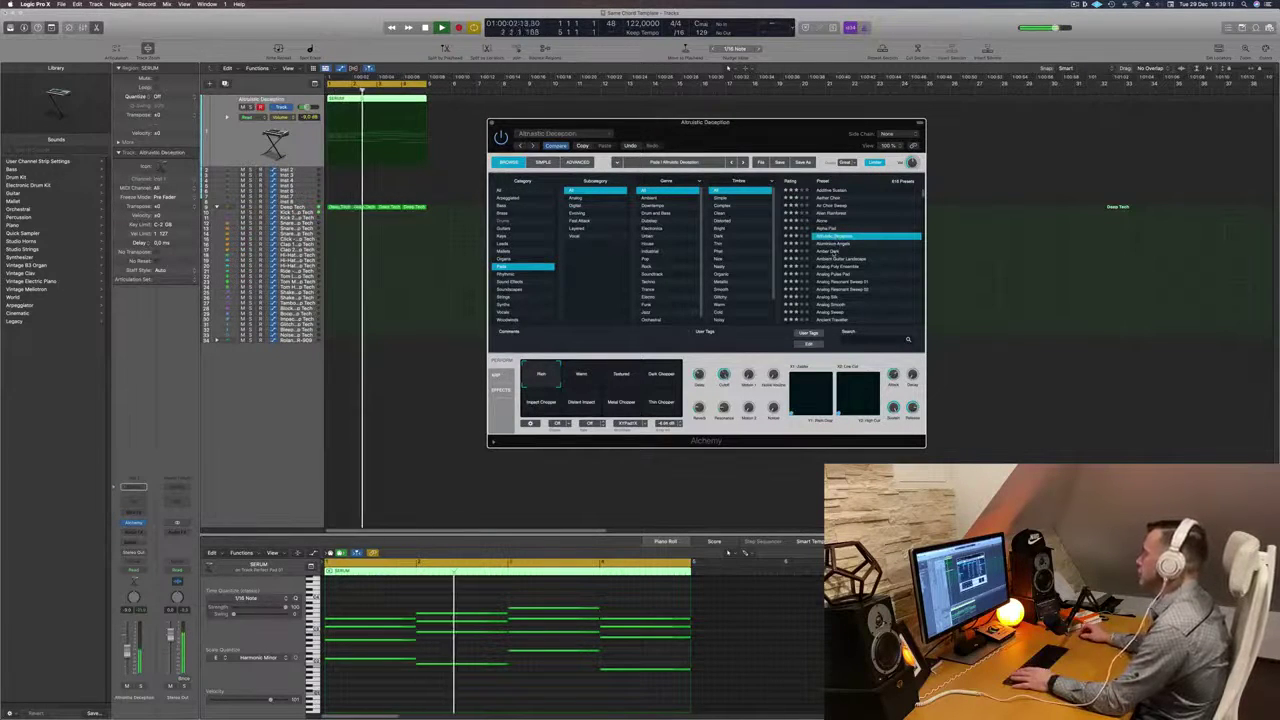
click(834, 251)
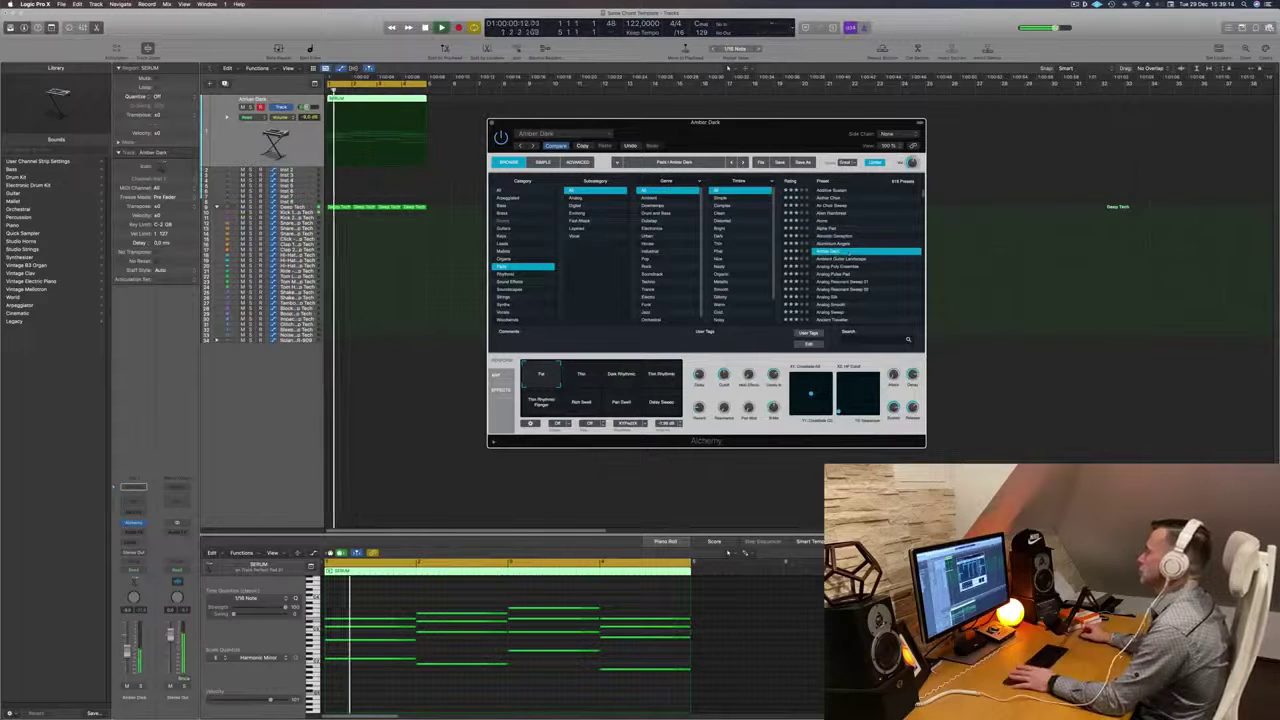
Audition Amber Dark's performance snapshots over the progression, ending on Thin Rhythmic.
click(625, 377)
key(space)
key(space)
key(space)
key(space)
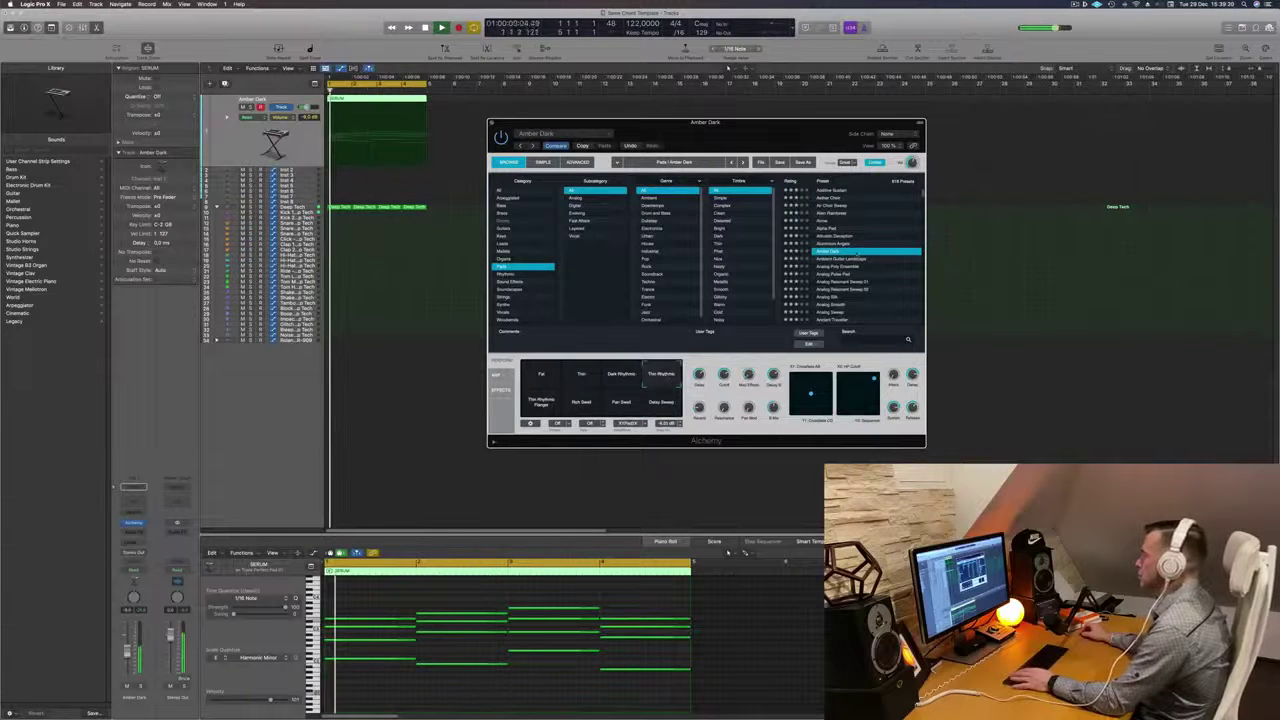
Audition Ambient Guitar Landscape and Analog Pulse Pad, and load Analog Resonant Sweep 01 with playback from the start.
key(Down)
key(Down)
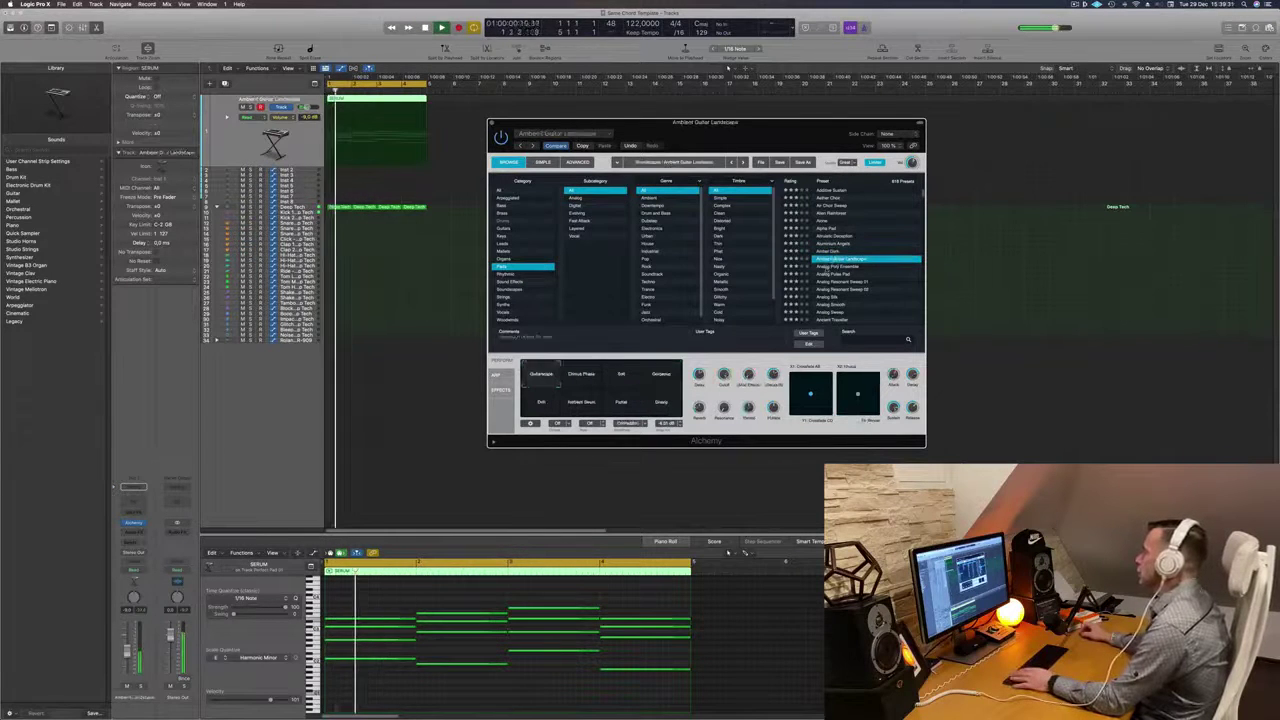
click(829, 273)
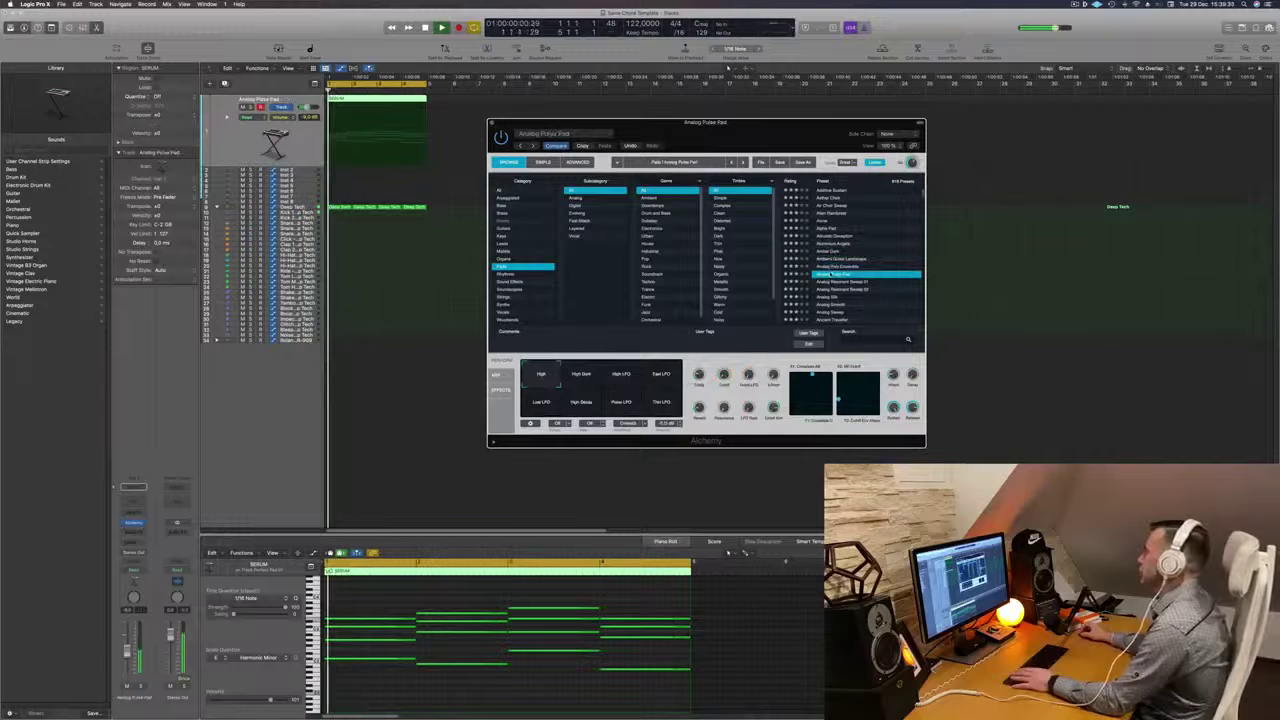
click(845, 282)
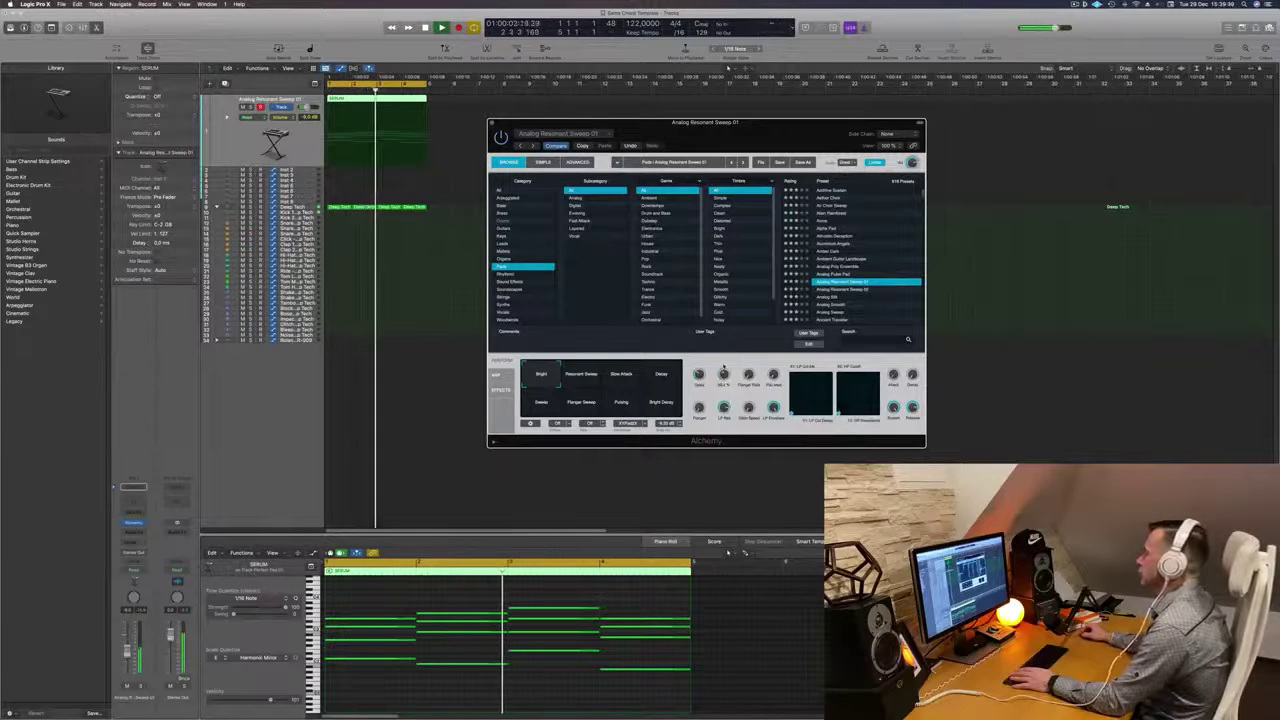
key(Return)
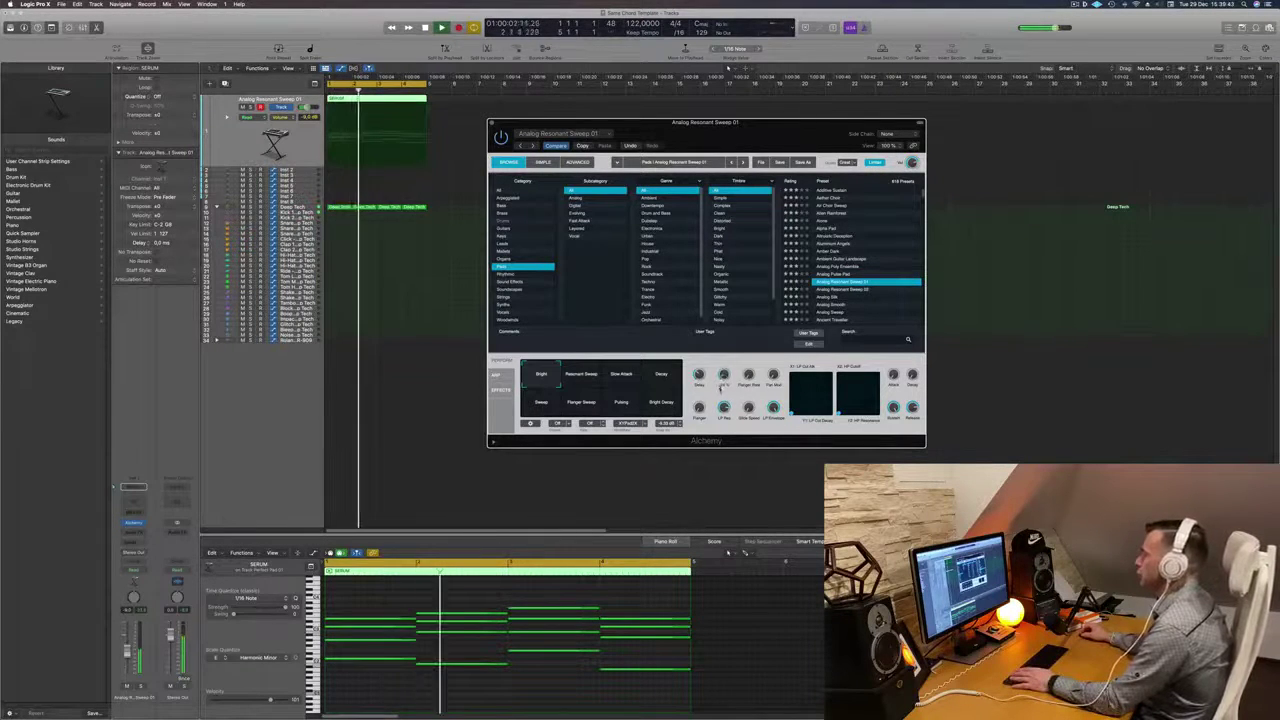
Restart the progression and audition the Decay, Sweep and Flanger Sweep snapshots of Analog Resonant Sweep 01.
key(Return)
key(Return)
click(660, 375)
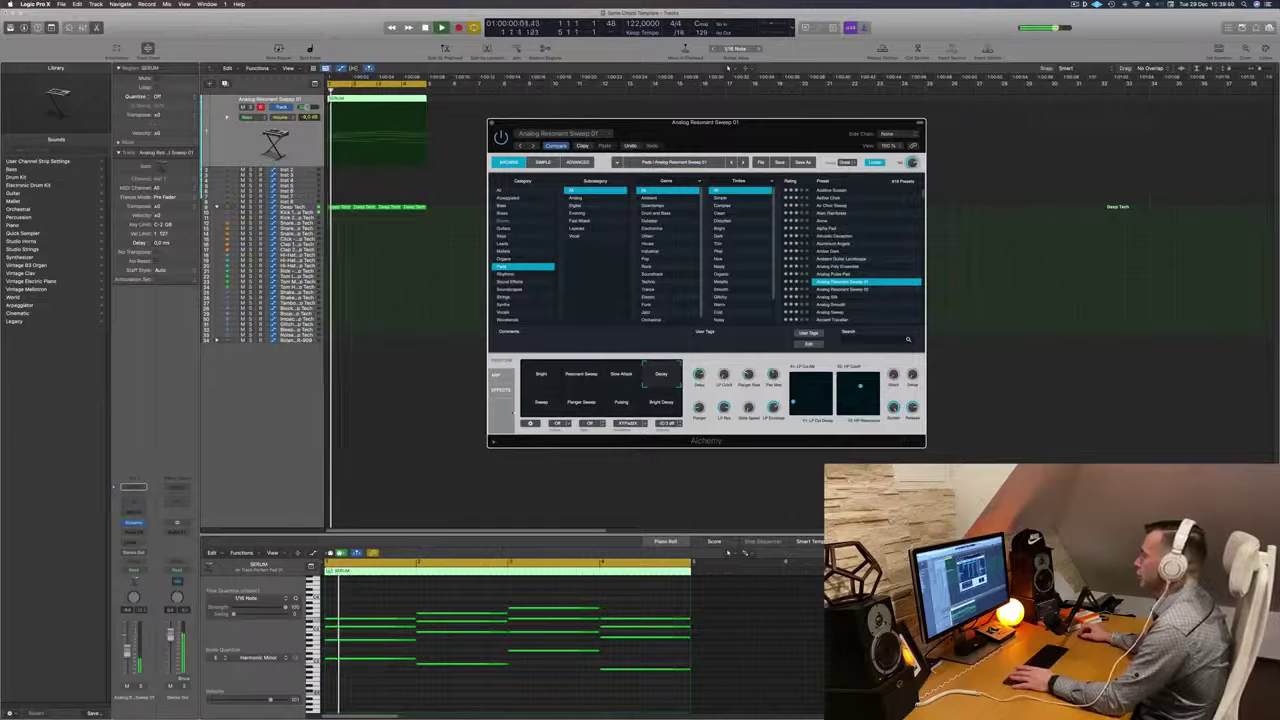
click(541, 403)
key(Return)
click(581, 404)
key(space)
key(space)
Audition the Pulsing and Bright Decay snapshots over the progression, and return to the Bright snapshot.
click(621, 403)
key(space)
key(space)
click(667, 404)
key(Return)
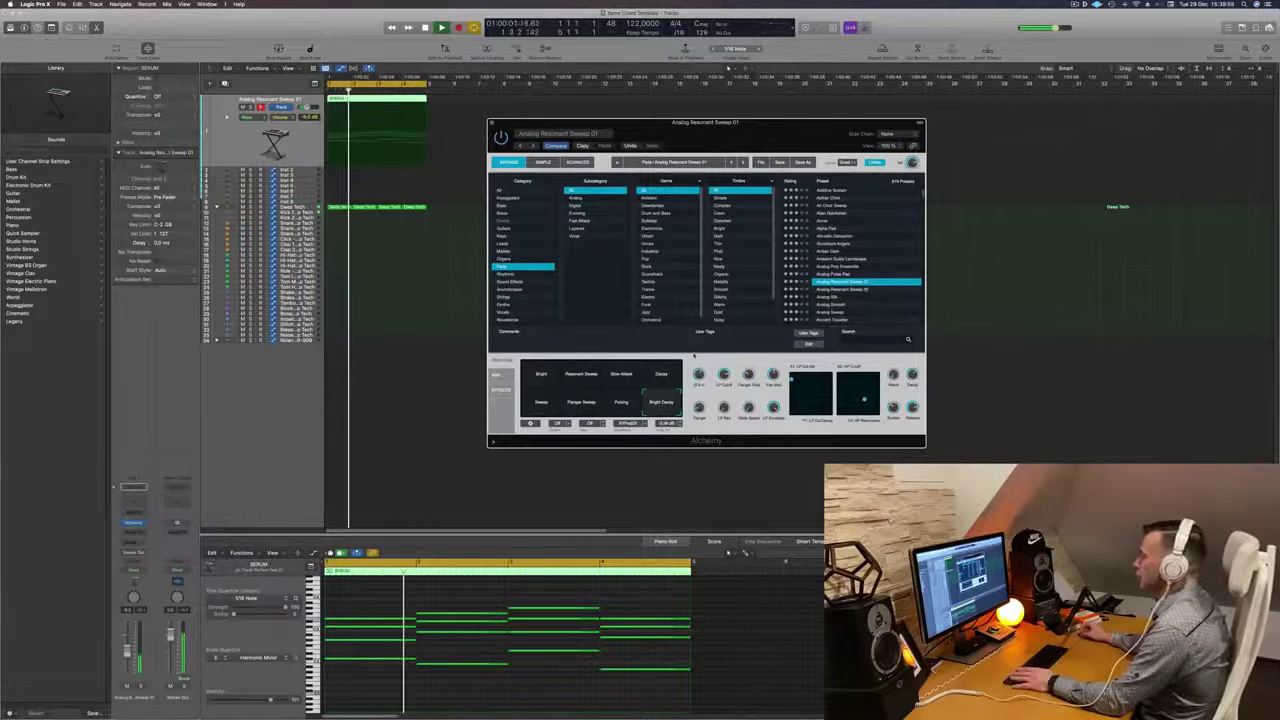
click(540, 373)
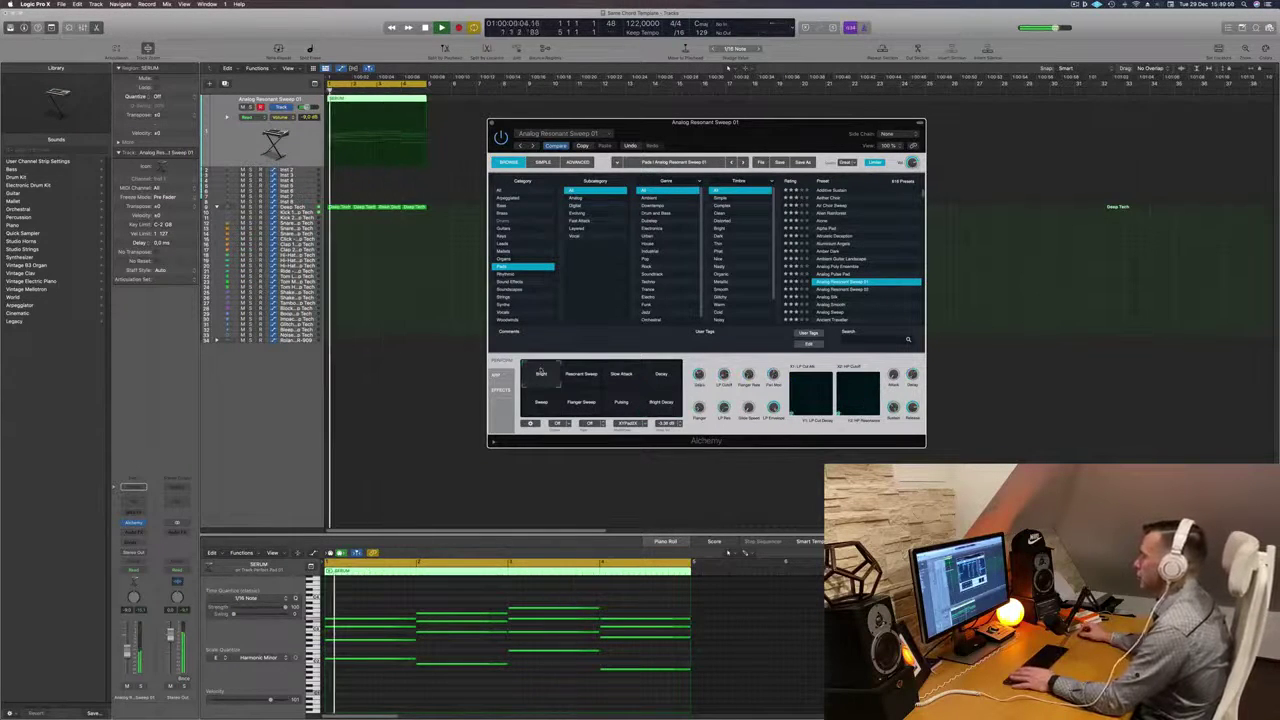
Duplicate the Analog Resonant Sweep 01 track, move the chord region onto the duplicate, and start playback.
drag(705, 122, 768, 130)
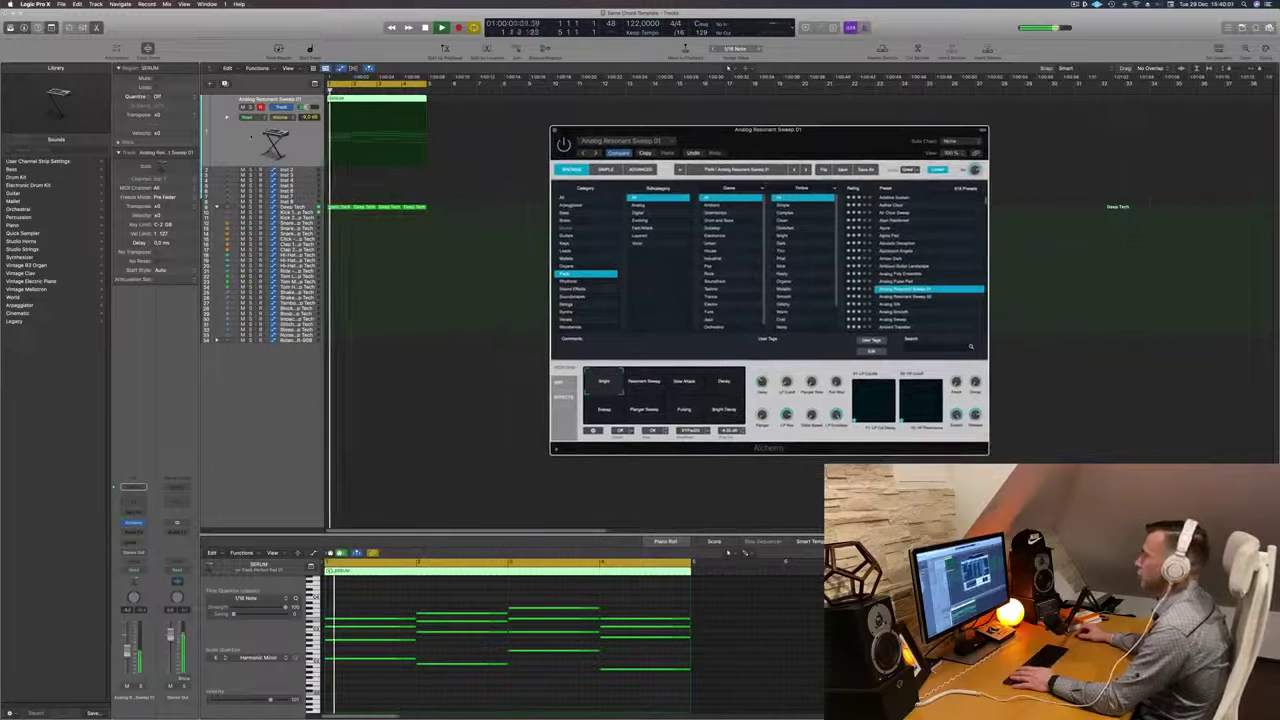
click(218, 83)
drag(361, 98, 362, 130)
drag(410, 212, 410, 212)
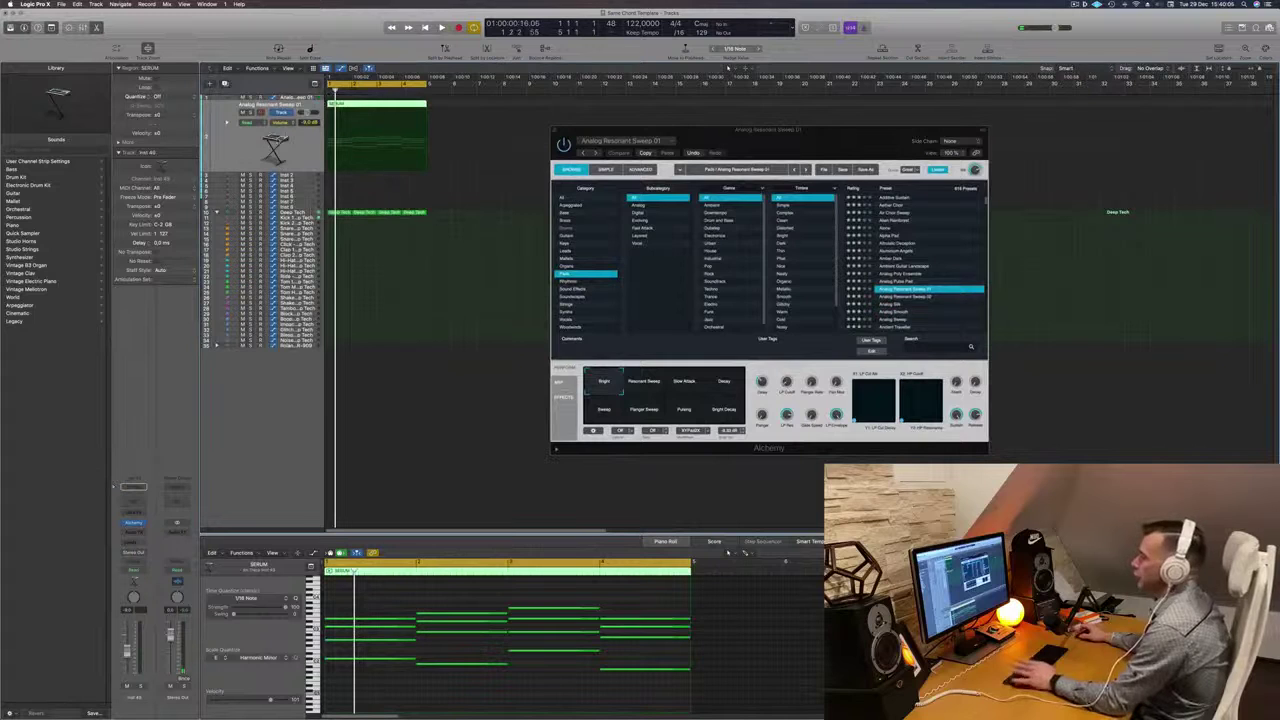
key(space)
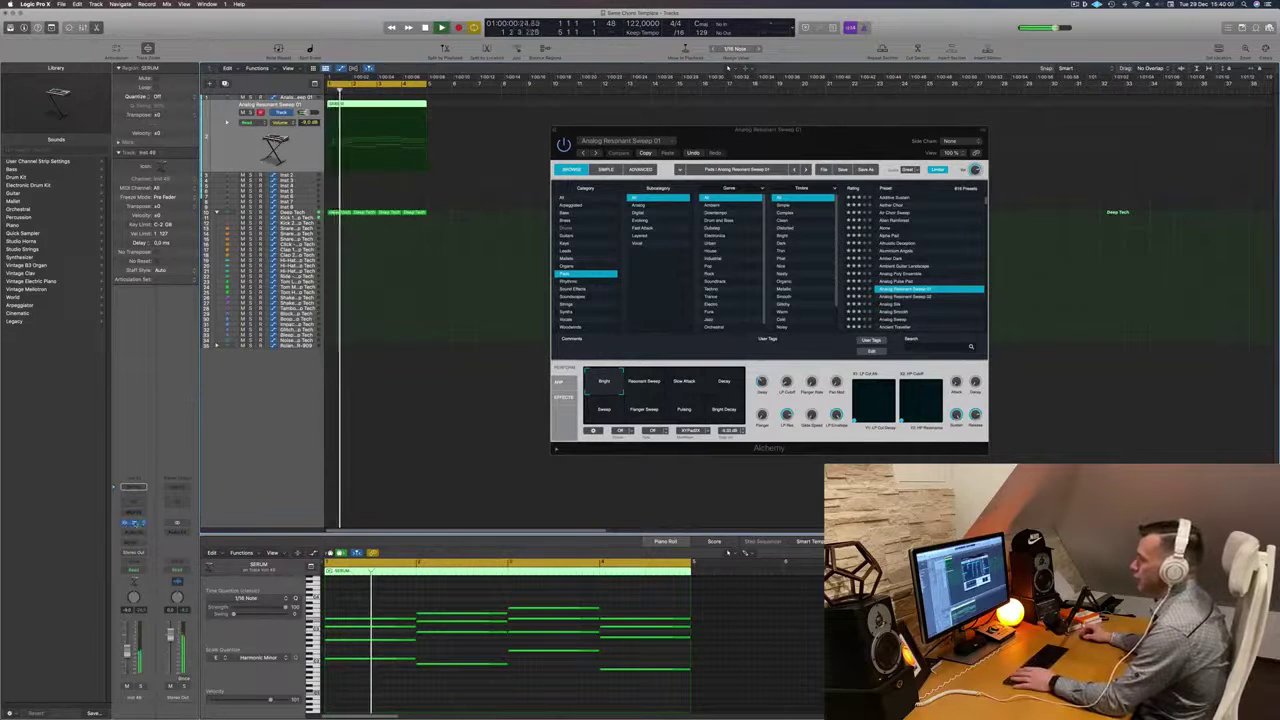
Open Alchemy on the duplicate track and audition its snapshots over the progression, ending on Bright Decay.
click(135, 524)
key(space)
key(space)
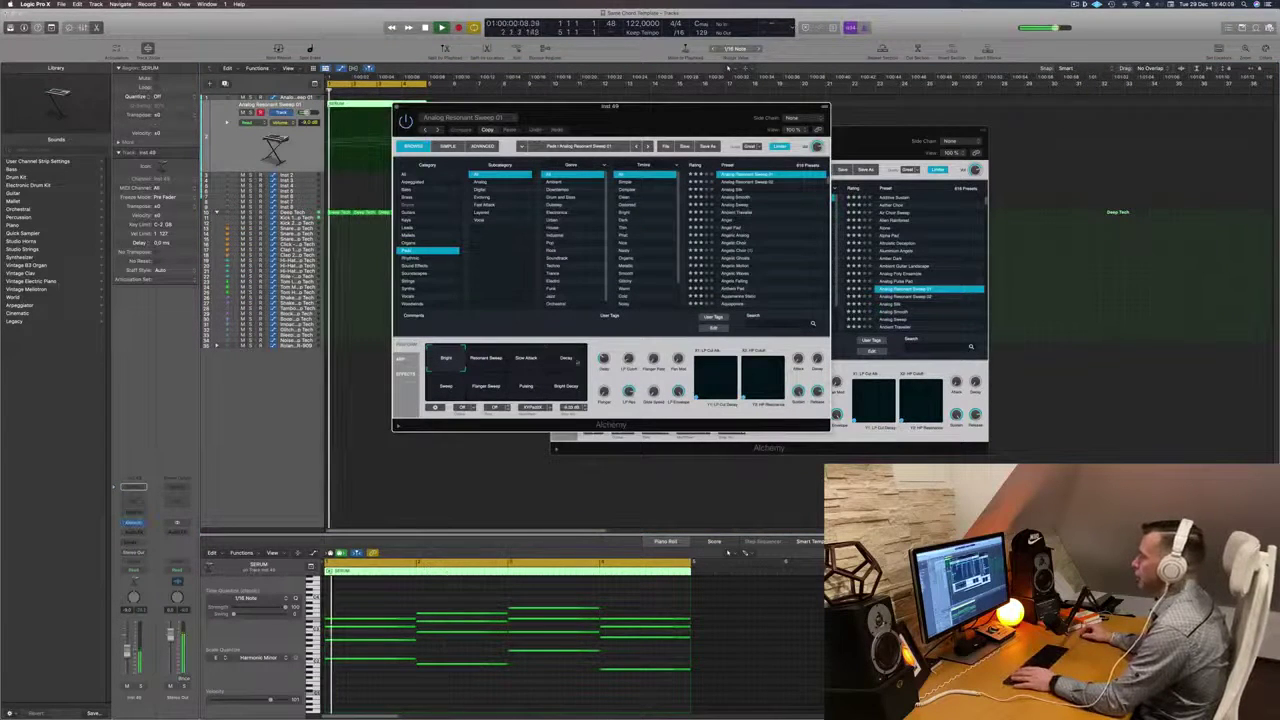
click(526, 388)
key(space)
click(497, 389)
click(567, 390)
Copy the chord region from the duplicate back to the first track, and close the first track's Alchemy window.
drag(672, 107, 1115, 319)
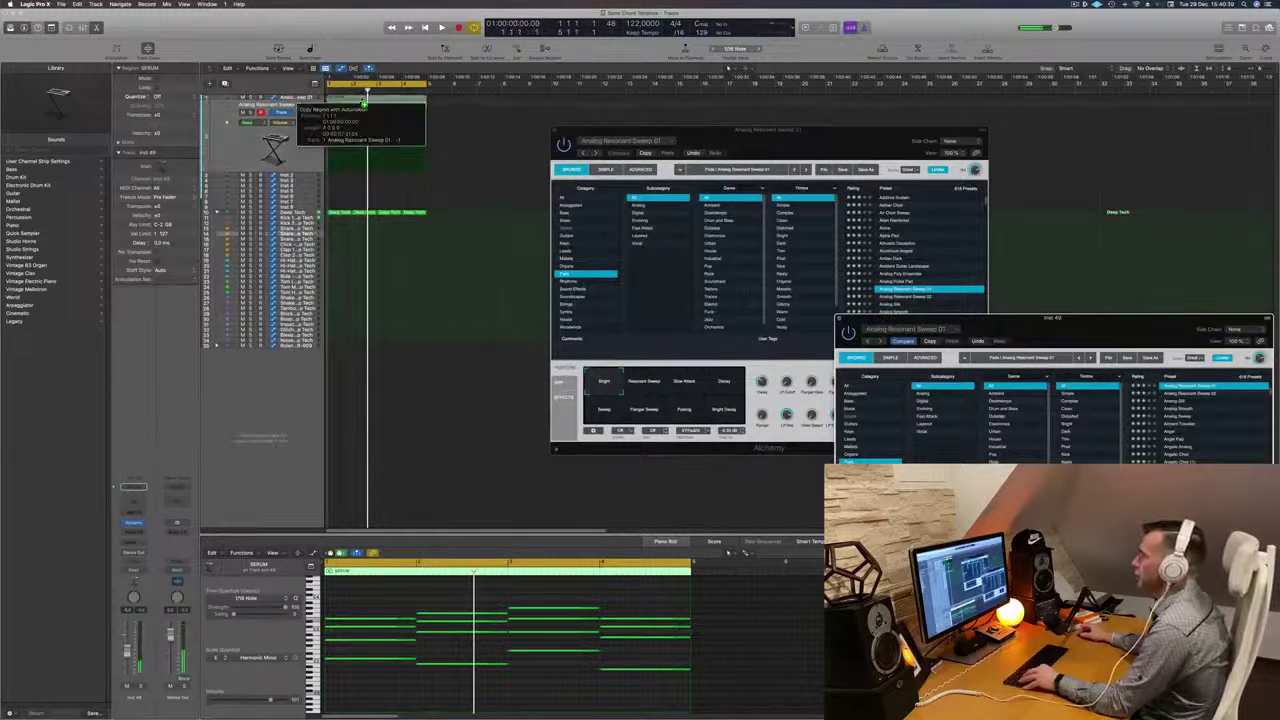
click(613, 137)
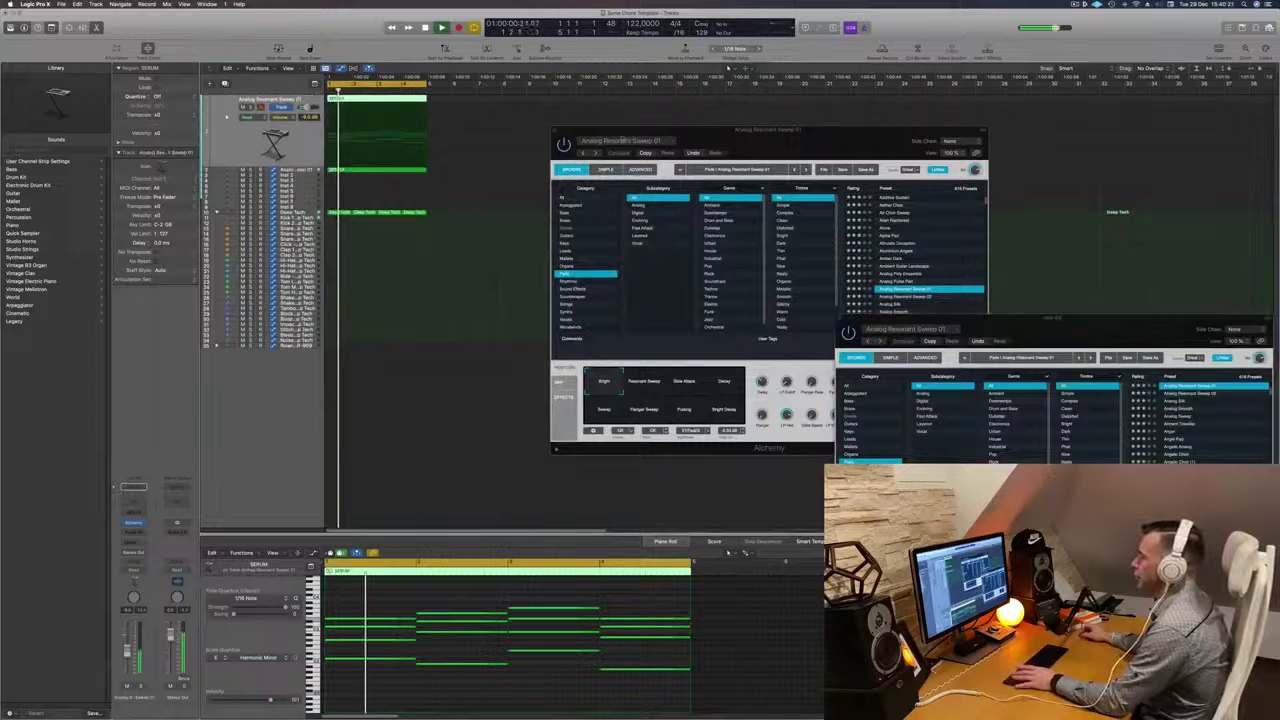
drag(581, 141, 436, 212)
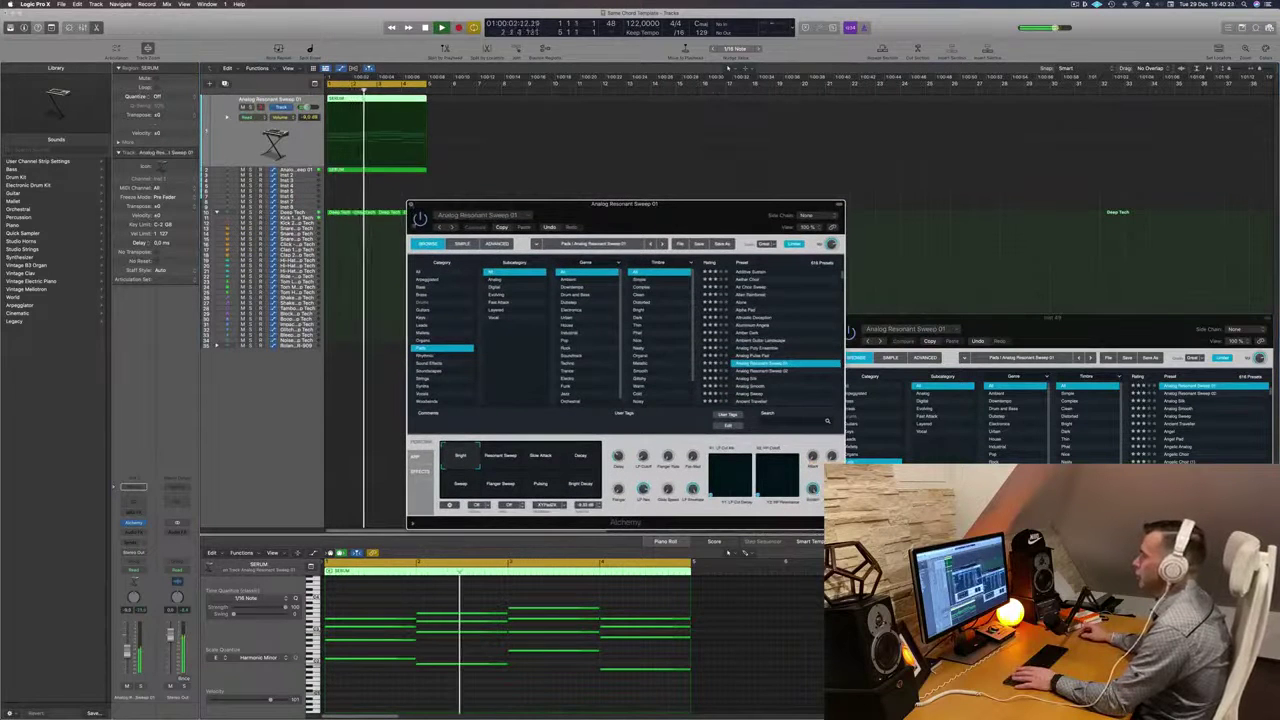
click(411, 204)
Compare the two pad layers by turning the first track's volume down and switching between the tracks during playback.
drag(966, 314, 850, 170)
click(480, 400)
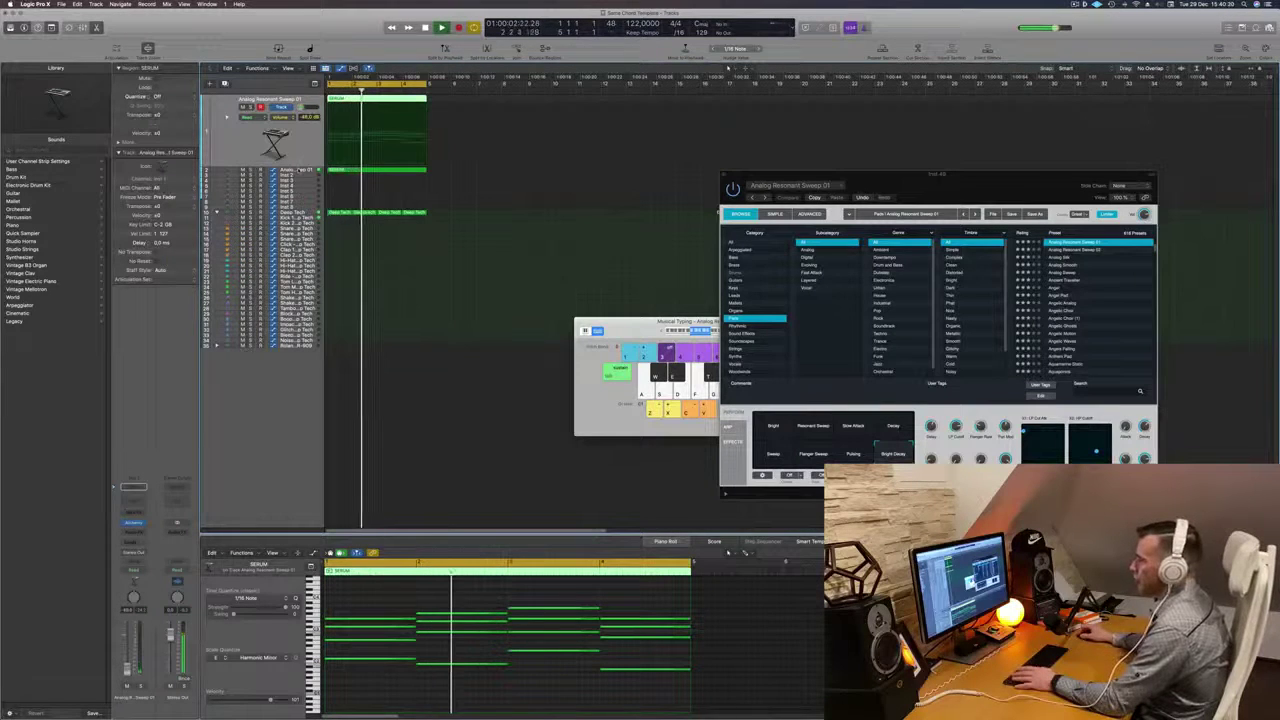
click(298, 170)
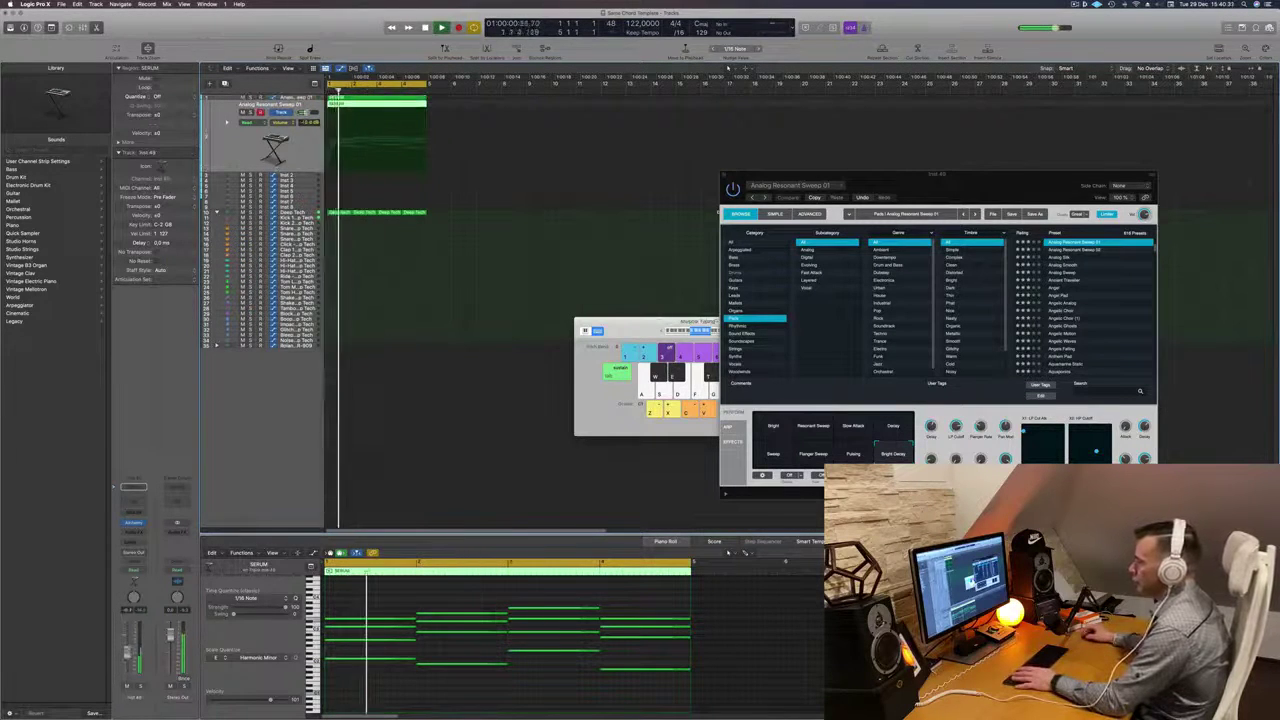
key(Up)
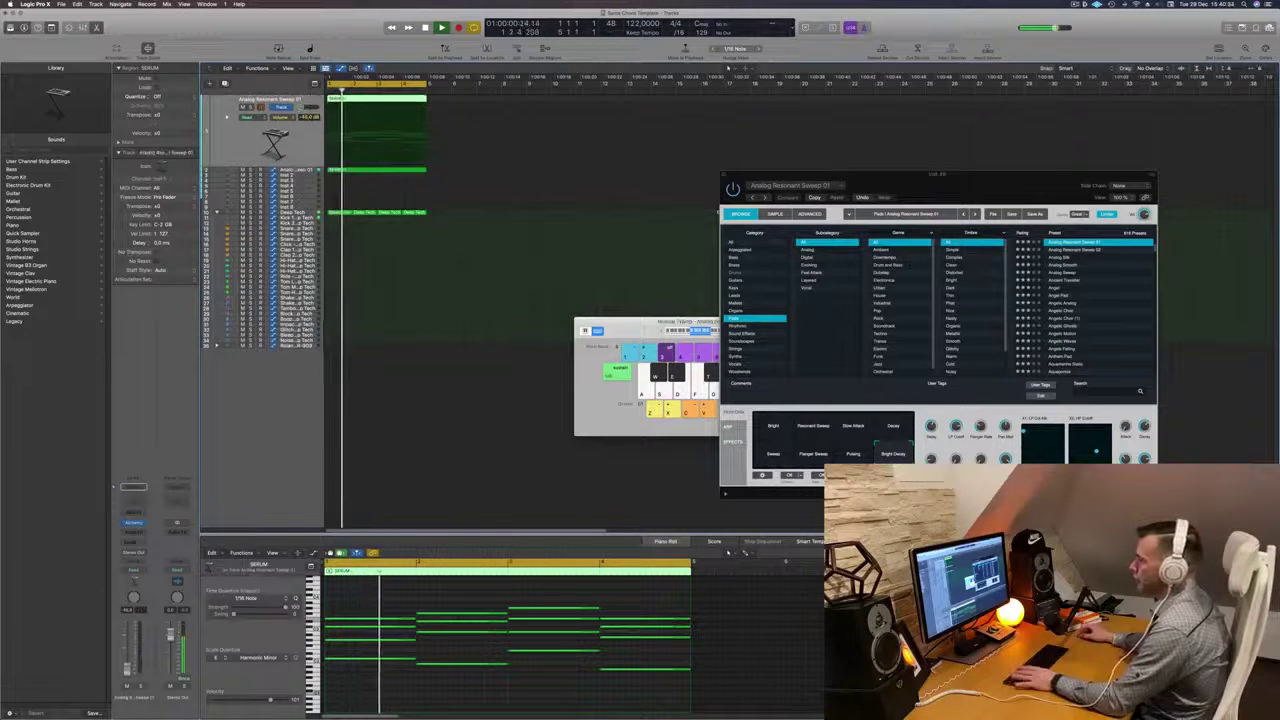
Reopen Alchemy on the first pad track and adjust the Bright snapshot's LP Cutoff while the progression plays.
click(132, 522)
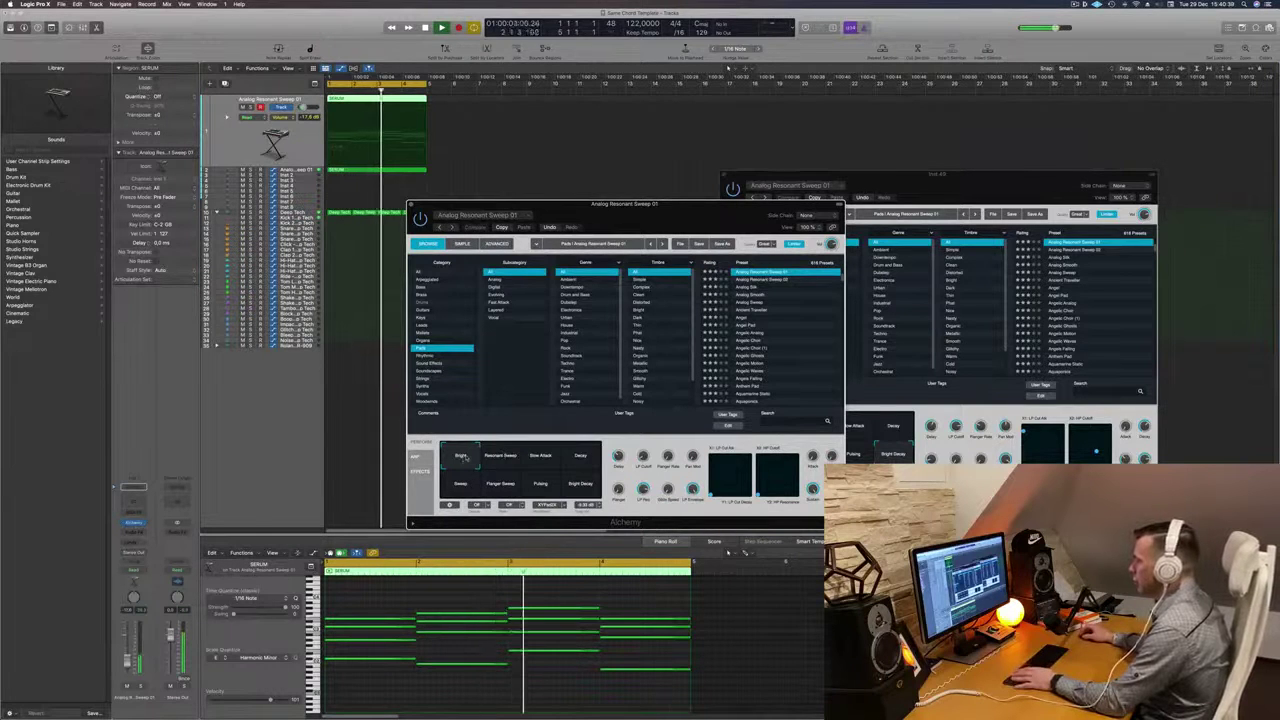
drag(644, 457, 648, 474)
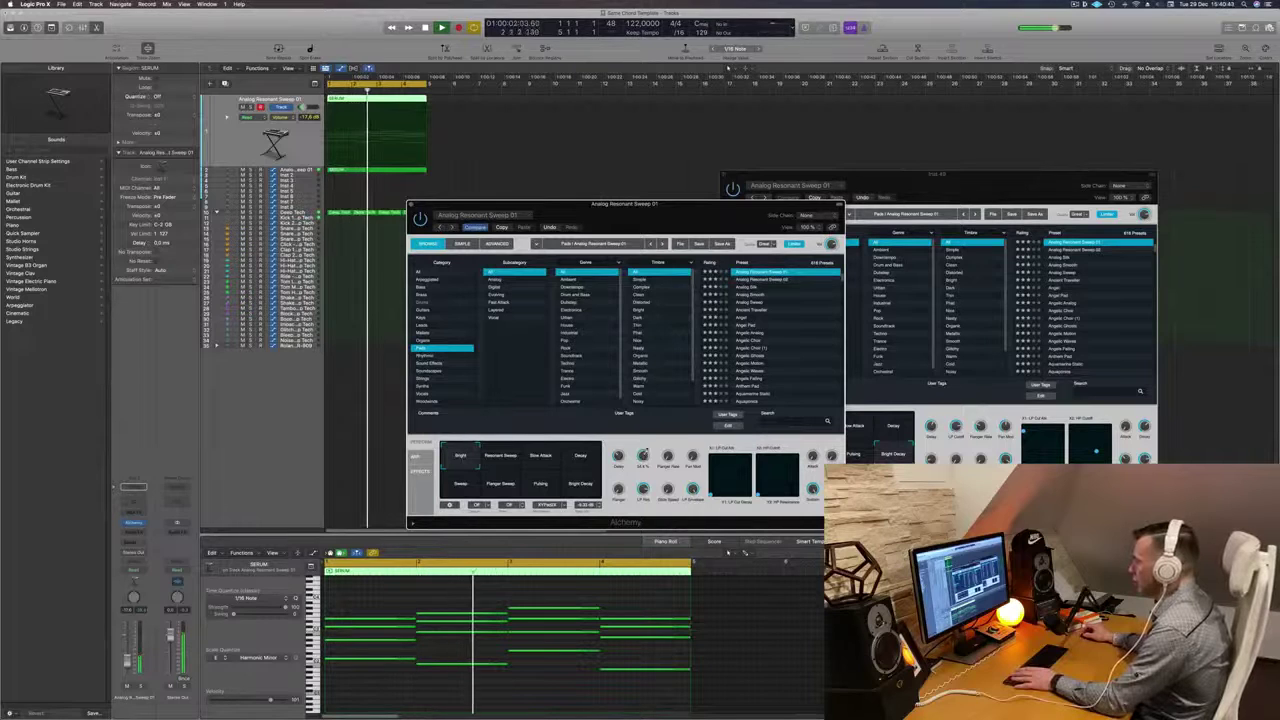
drag(718, 204, 996, 220)
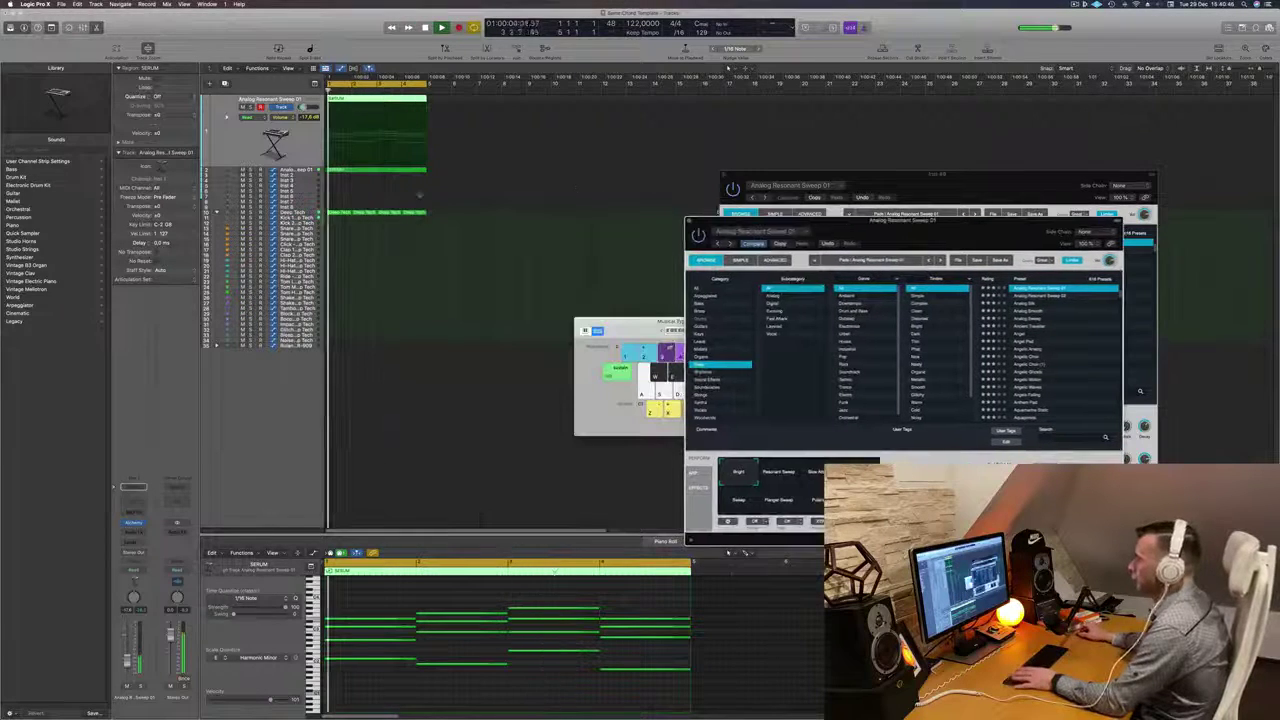
key(space)
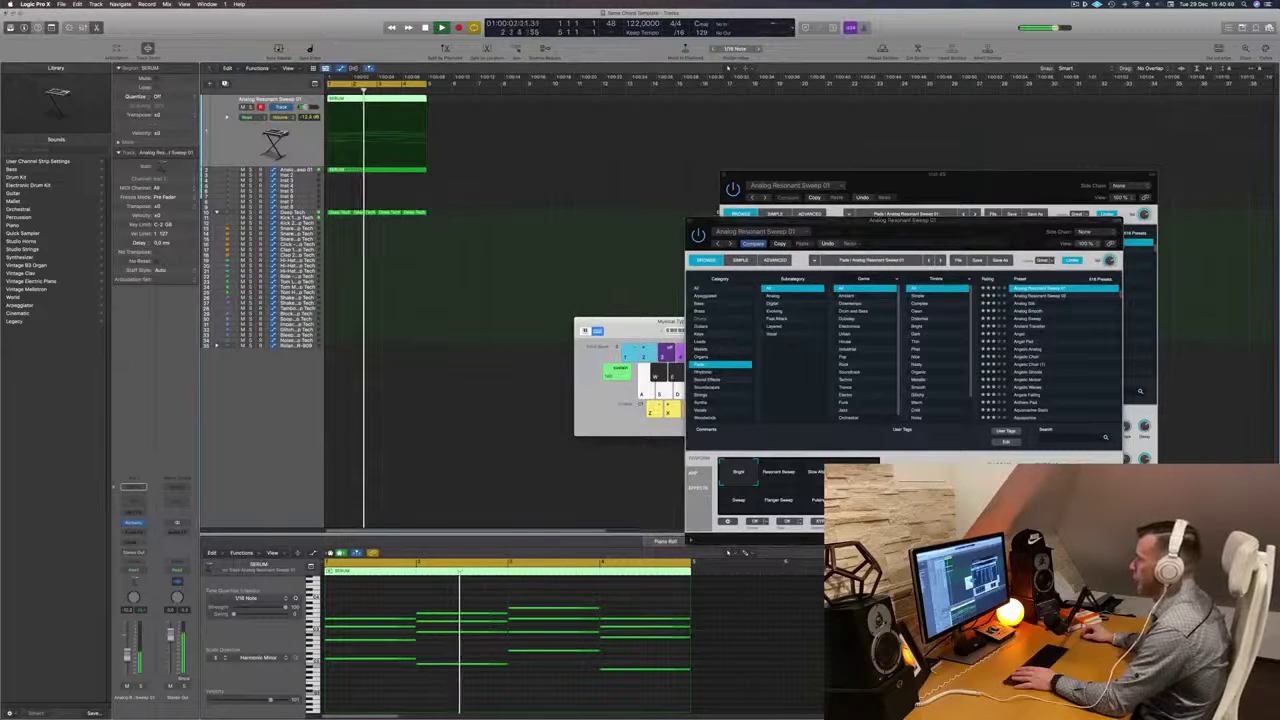
Close the Alchemy windows of both pad tracks.
drag(899, 220, 508, 312)
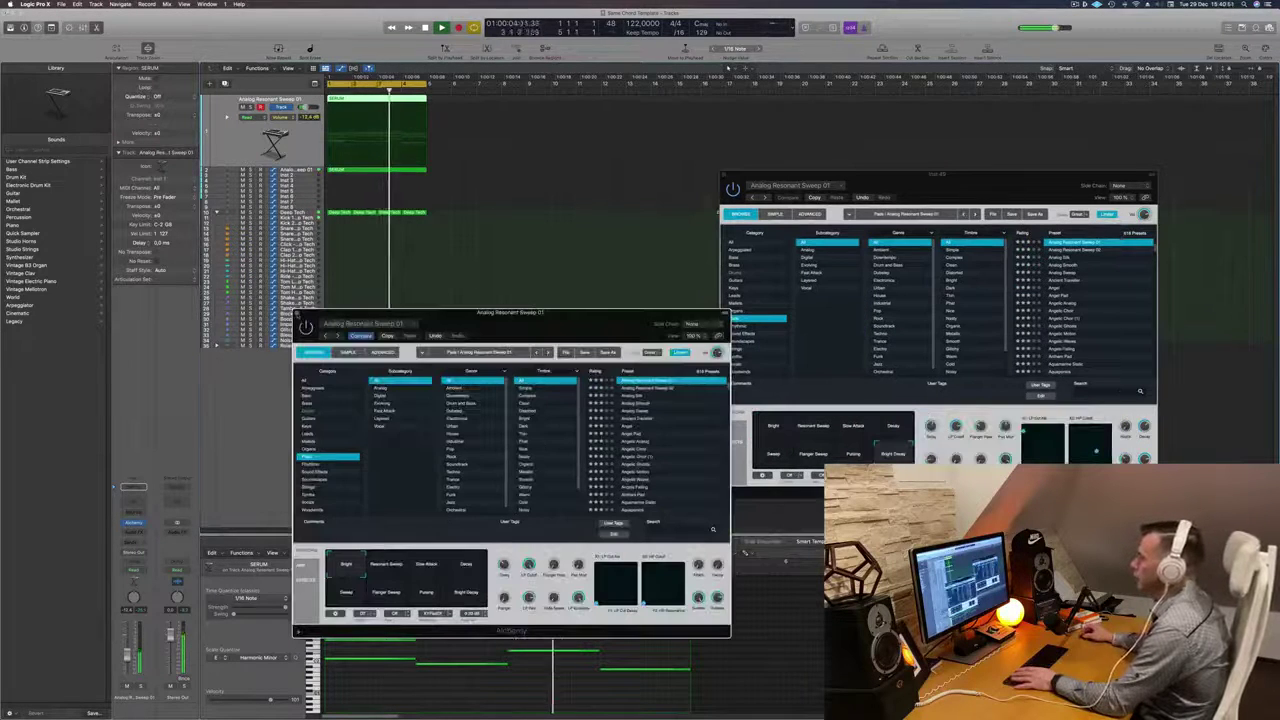
click(299, 312)
drag(997, 174, 942, 169)
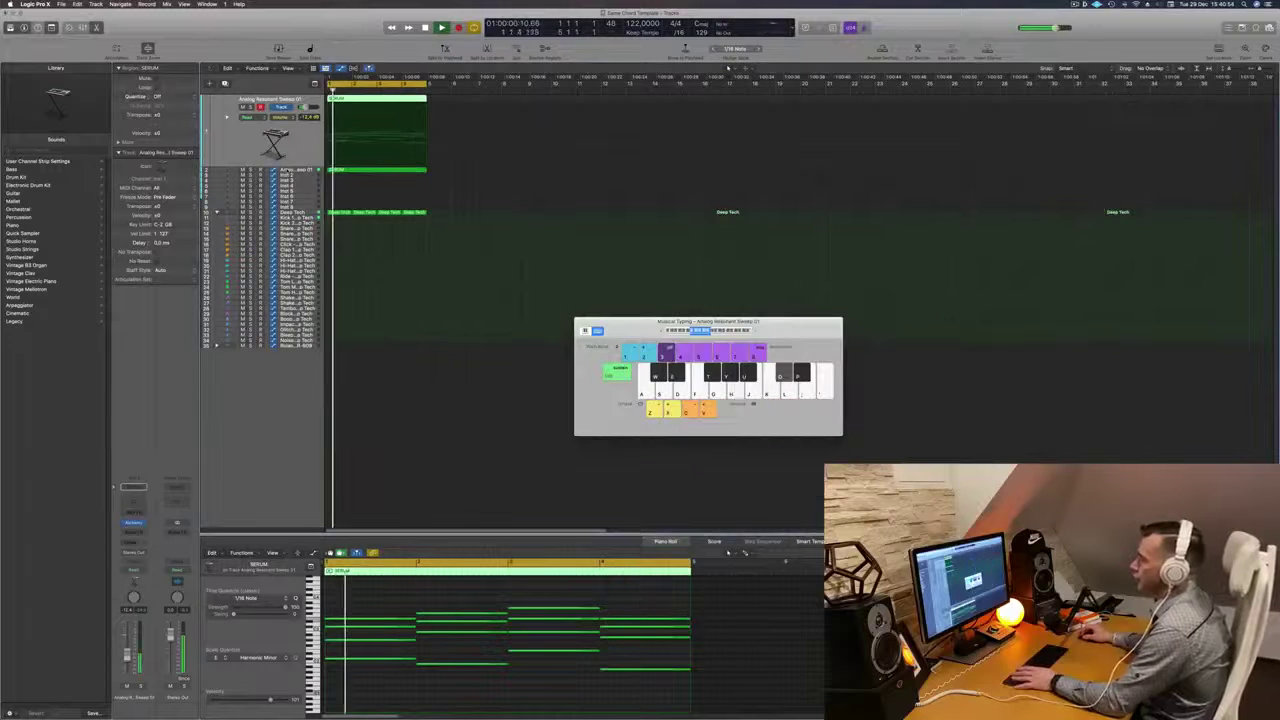
Copy the chord region onto the Inst 2 track and delete every note except the lowest one of each chord.
key(Down)
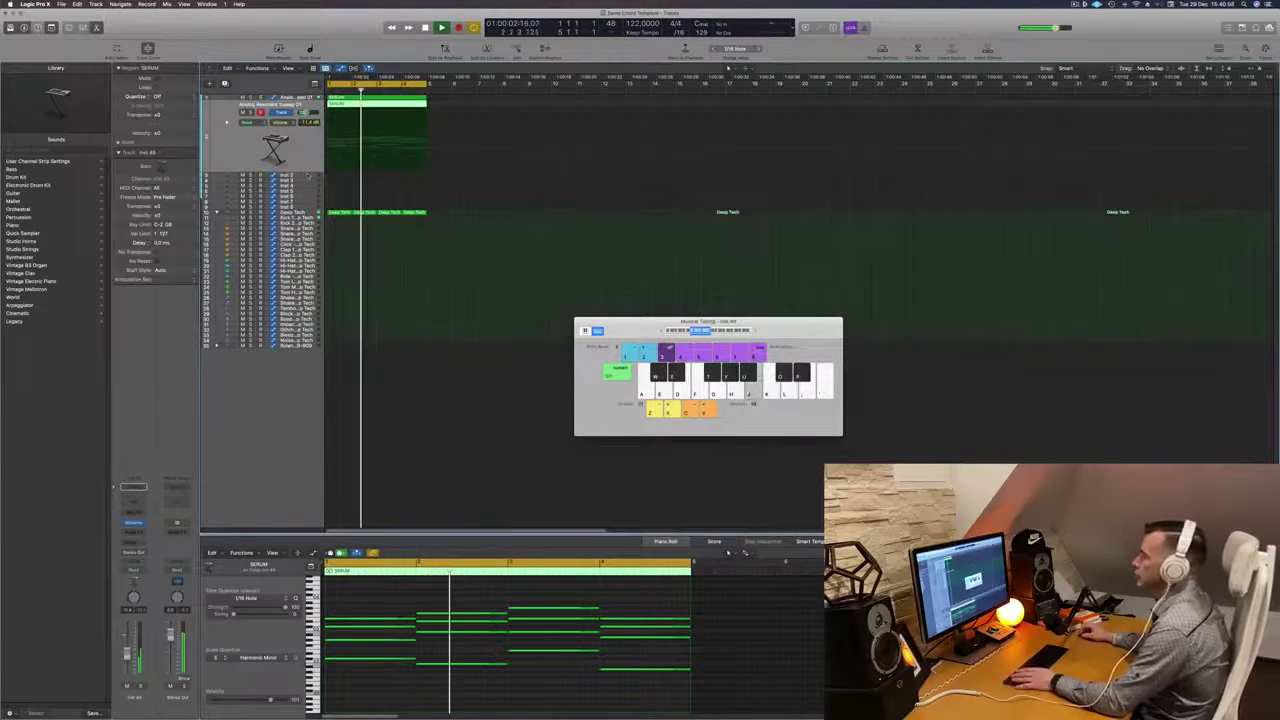
key(Down)
click(368, 98)
drag(368, 98, 370, 166)
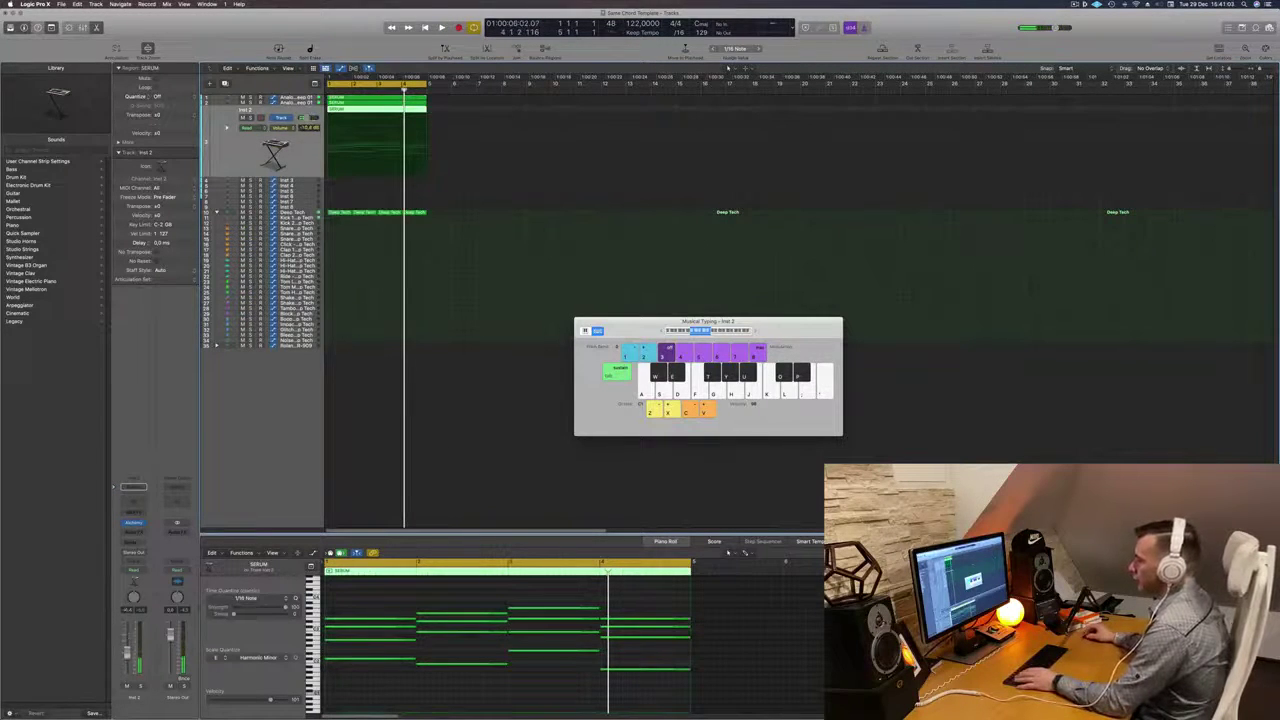
drag(369, 590, 664, 641)
key(Delete)
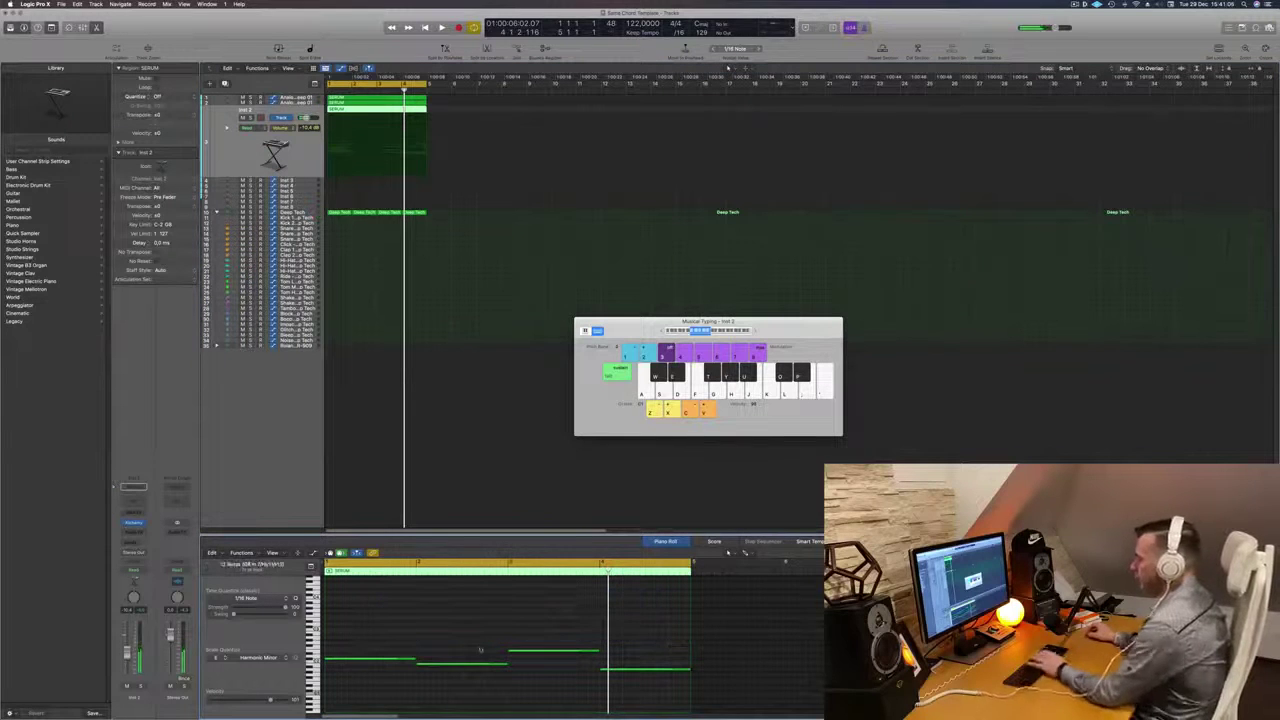
Shorten all four bass notes on Inst 2 to brief stabs at the start of each bar, and play them.
key(super+a)
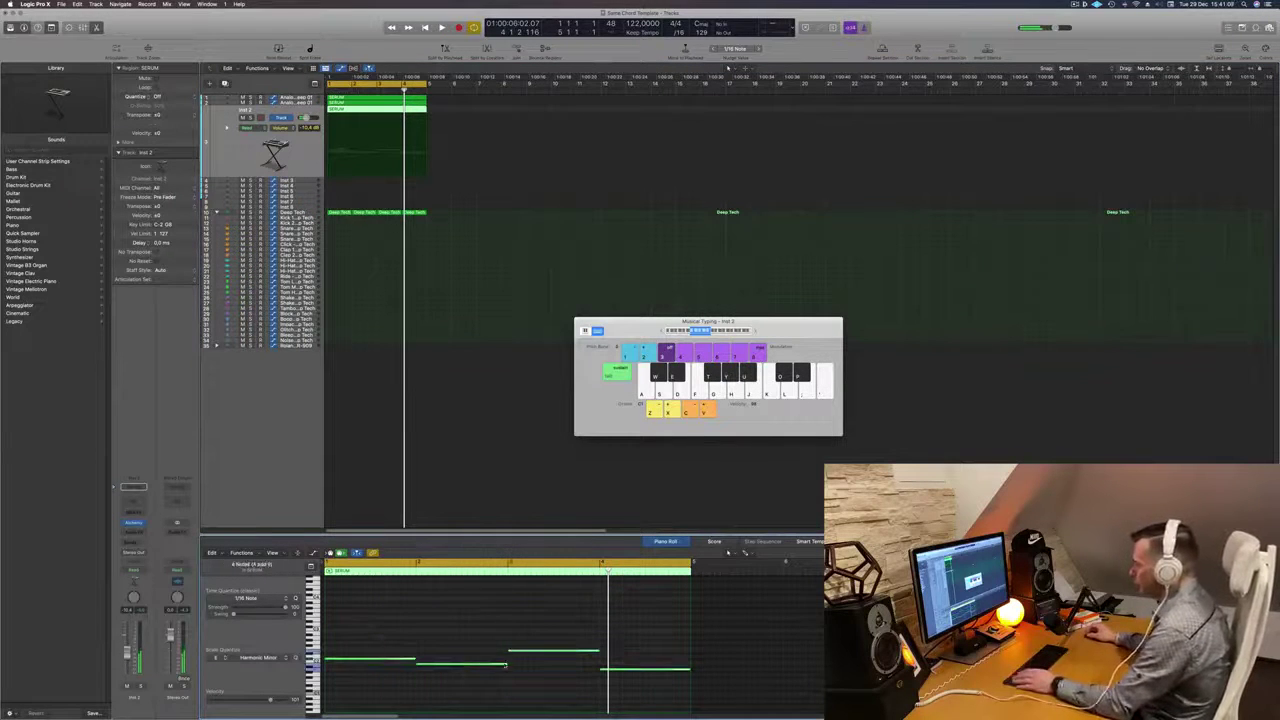
drag(505, 663, 424, 670)
key(super+Right)
key(super+Right)
scroll(459, 681, left, 5)
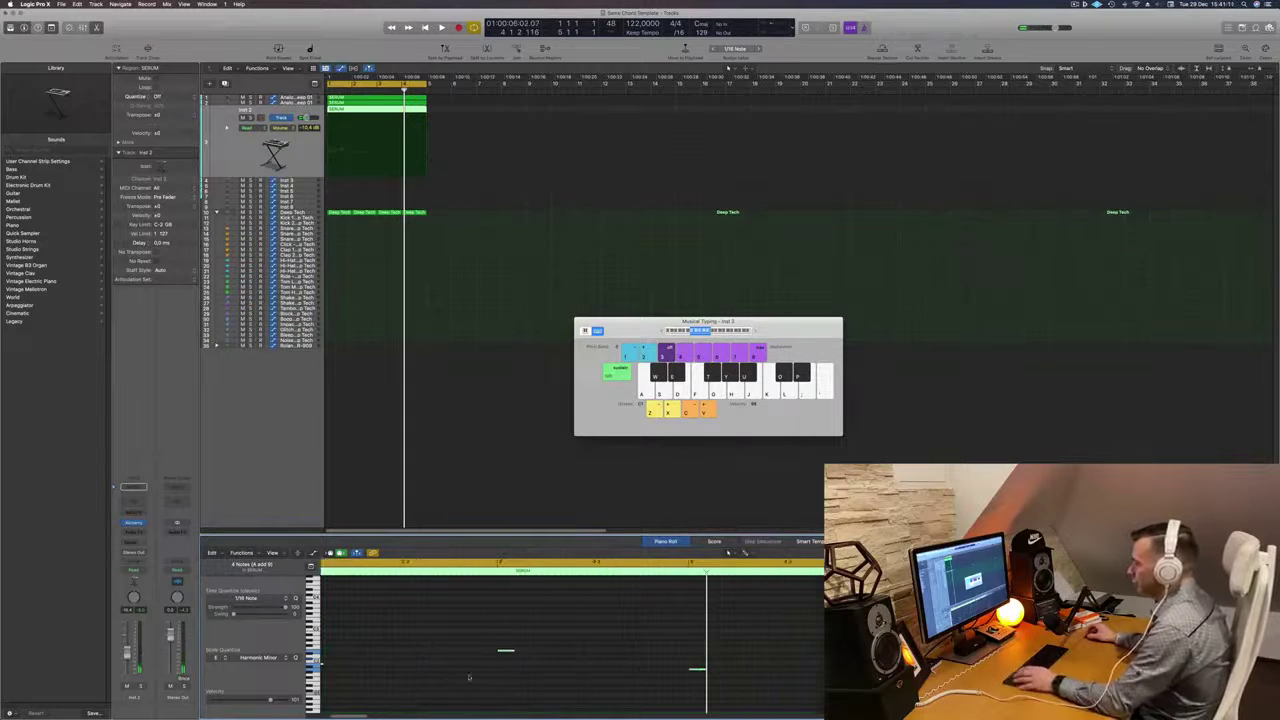
key(space)
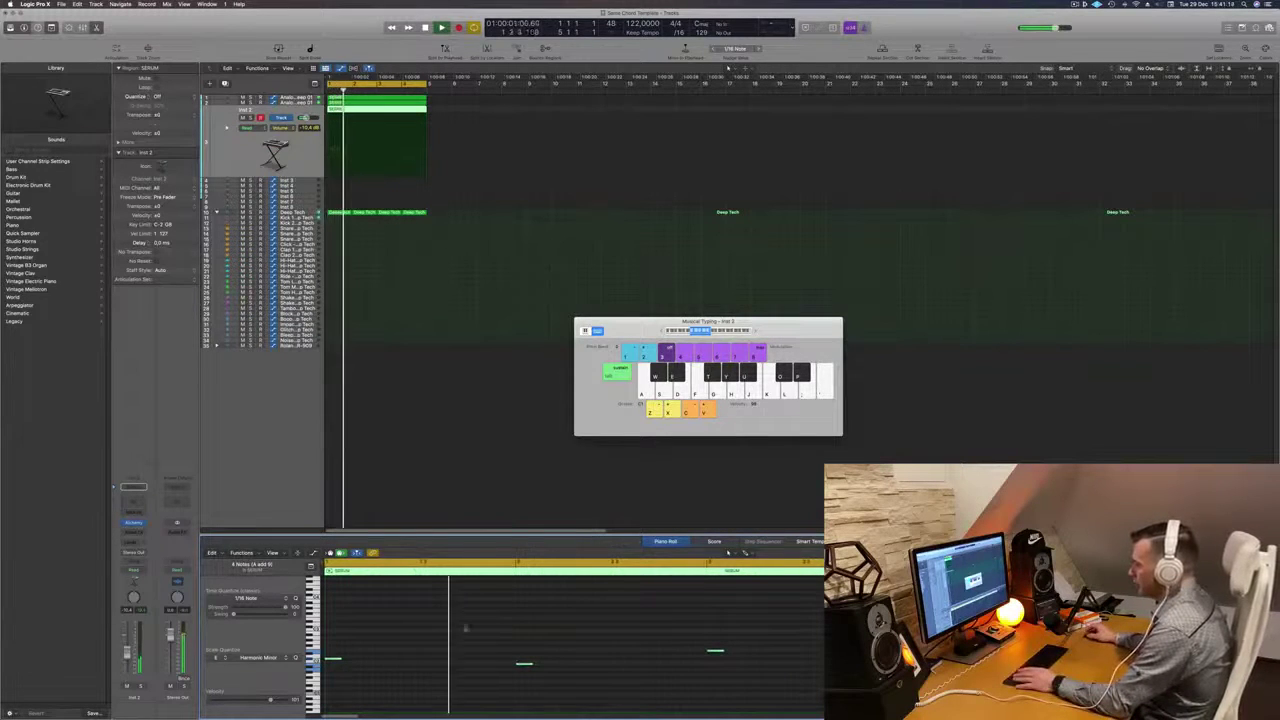
Shift the four bass stabs about one and a half beats later, and copy them about one beat further on.
drag(332, 658, 399, 664)
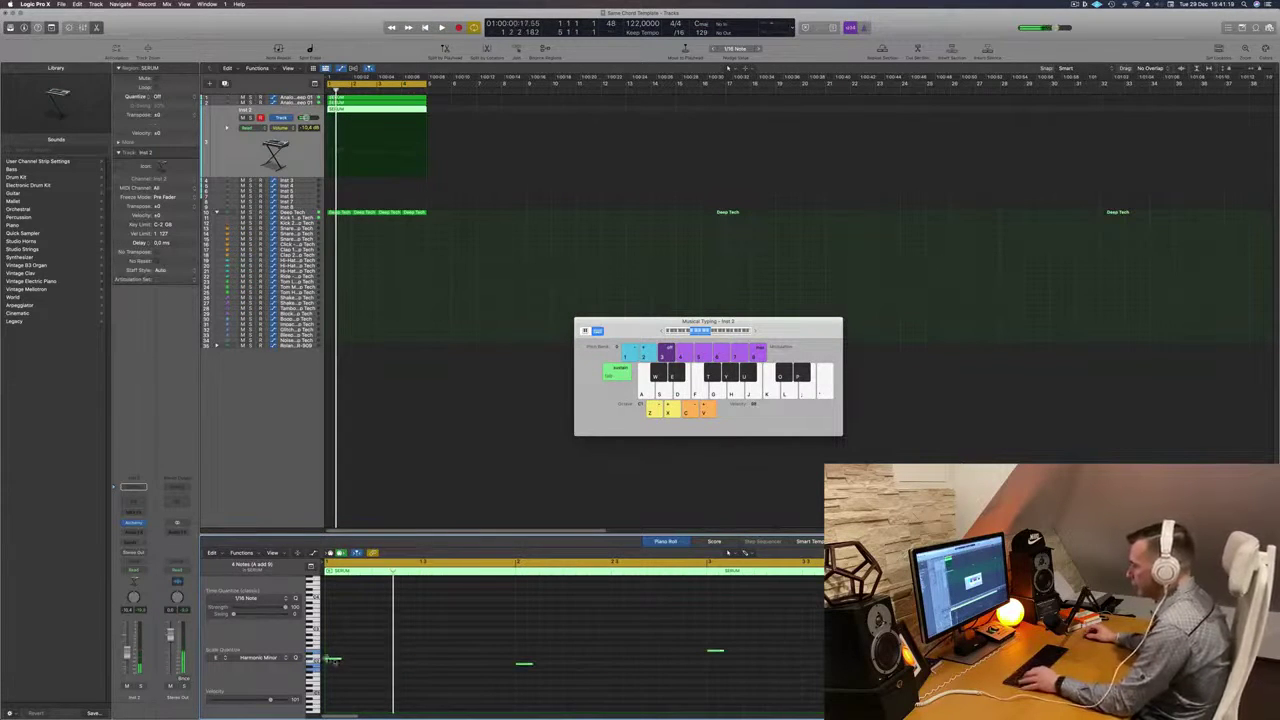
drag(334, 660, 405, 662)
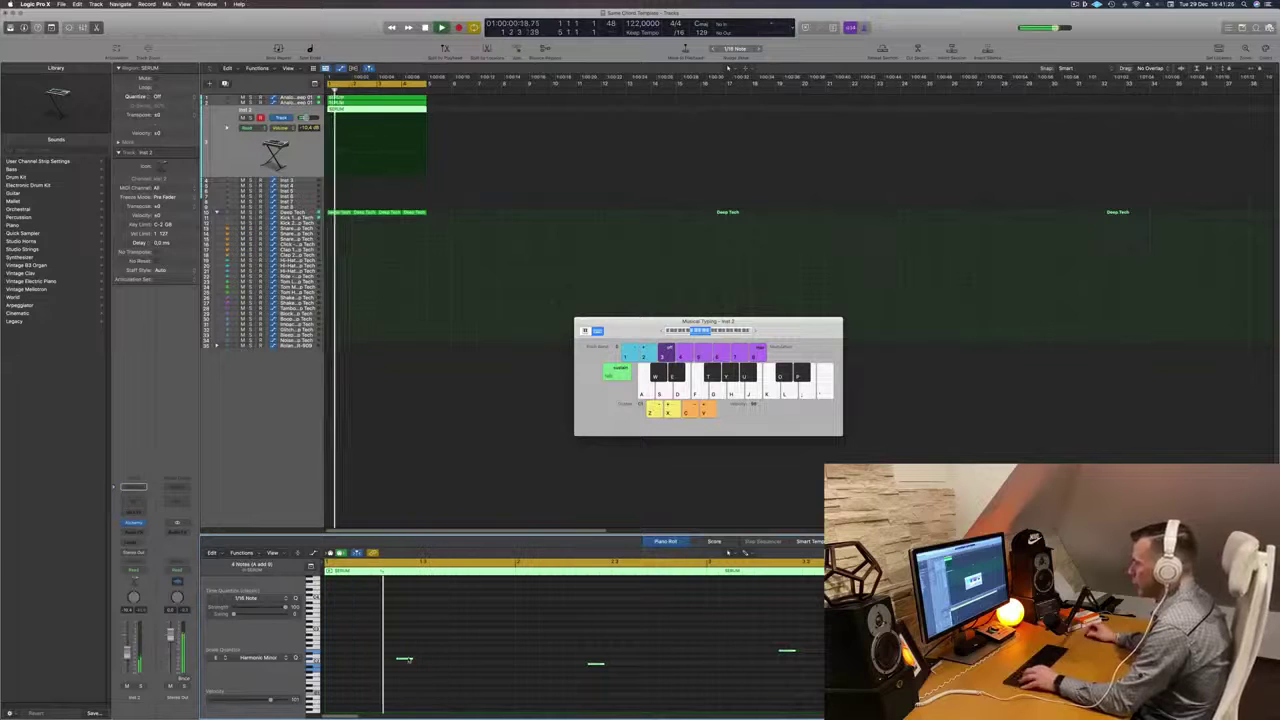
drag(405, 658, 452, 662)
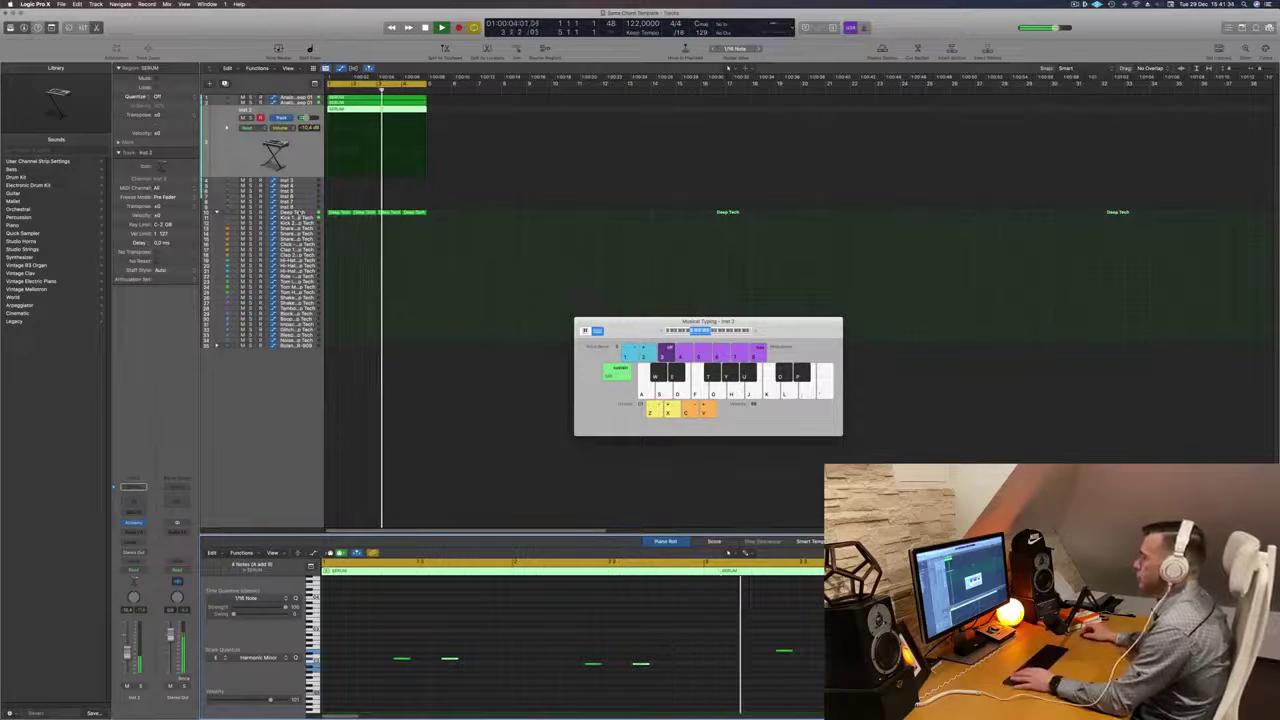
Examine the Deep Tech drum track's note pattern, and return to the Inst 2 track with playback running.
click(306, 213)
key(a)
key(a)
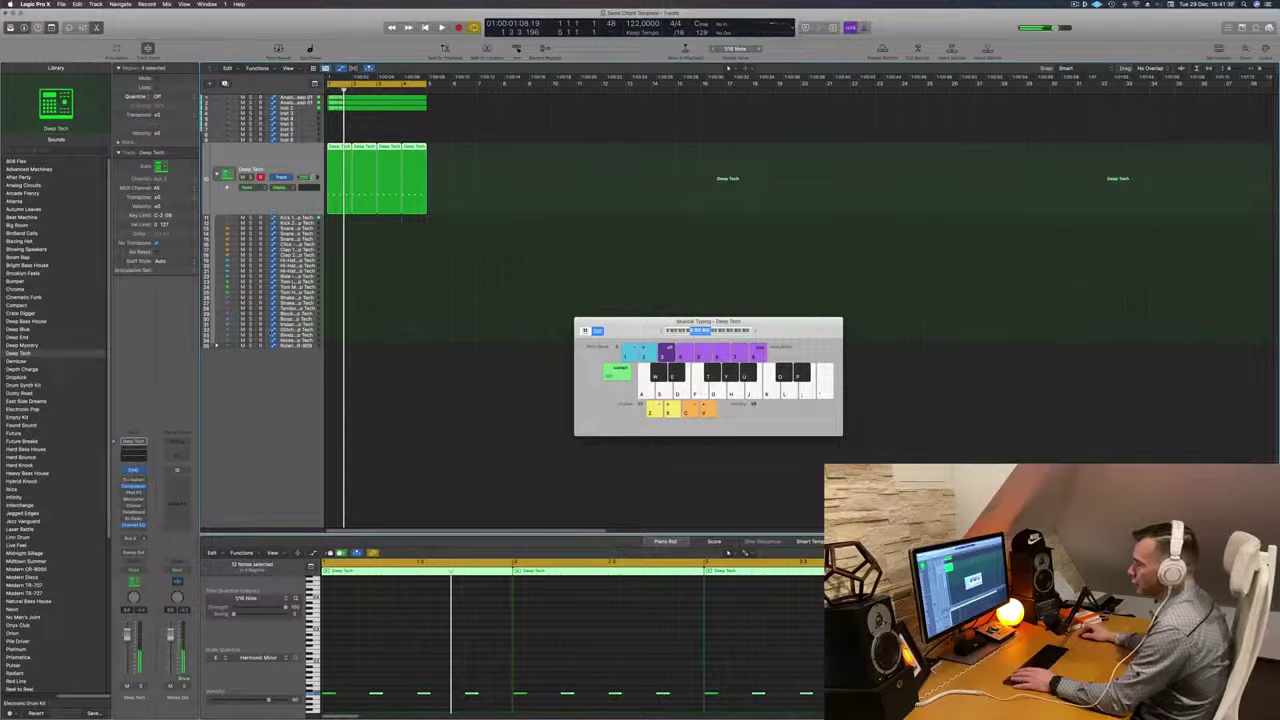
scroll(250, 143, right, 1)
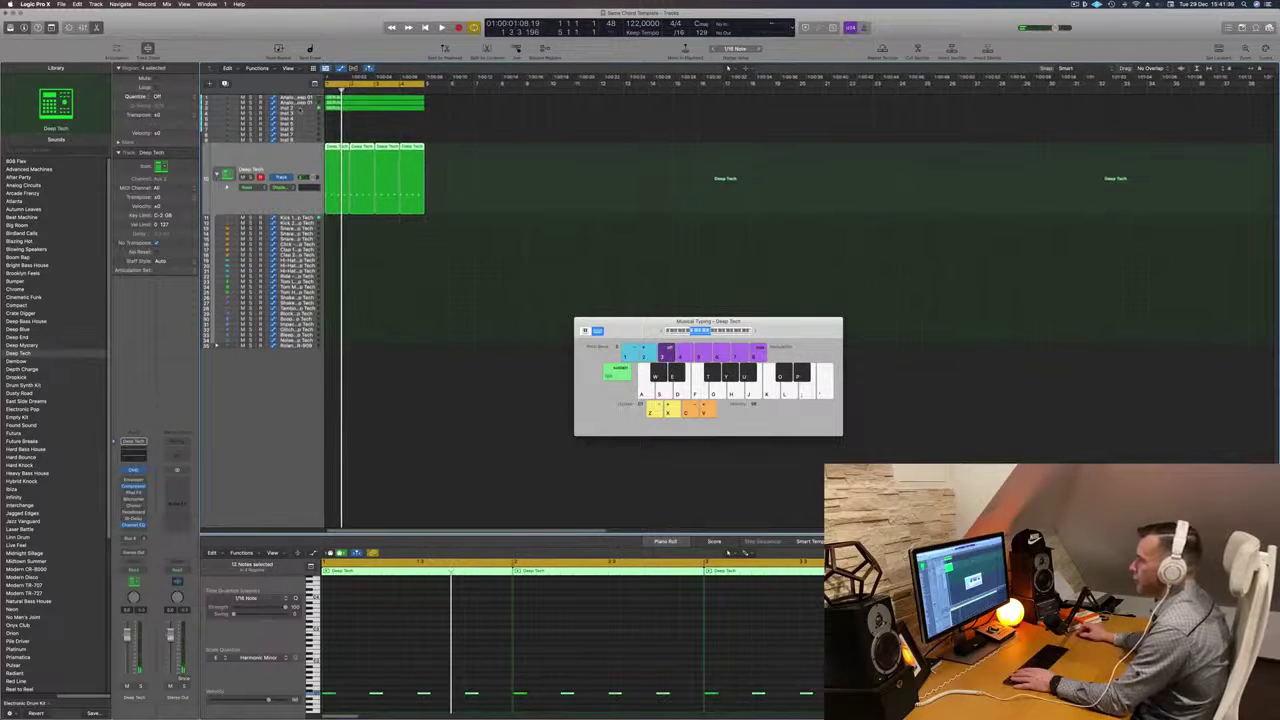
click(300, 109)
key(space)
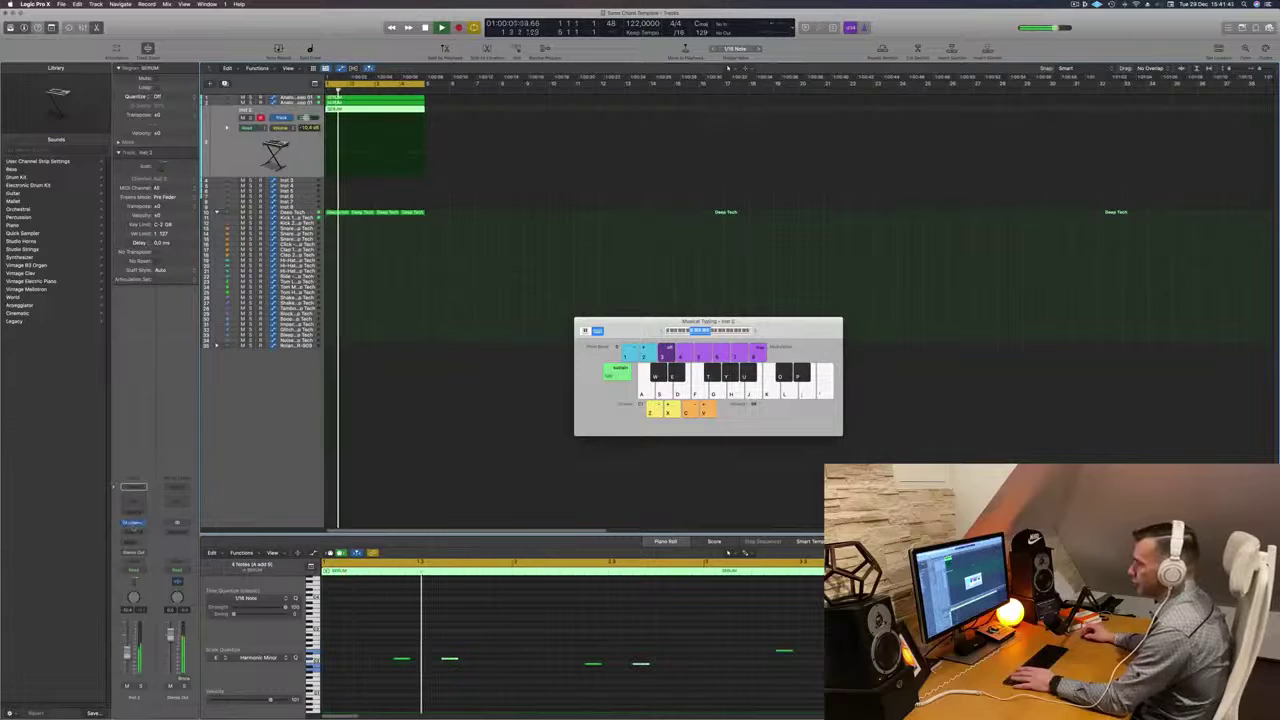
Open Alchemy on Inst 2 and audition the bass presets 1963 Semi-Acoustic Thumb and 70s Classic Synth Bass.
click(133, 522)
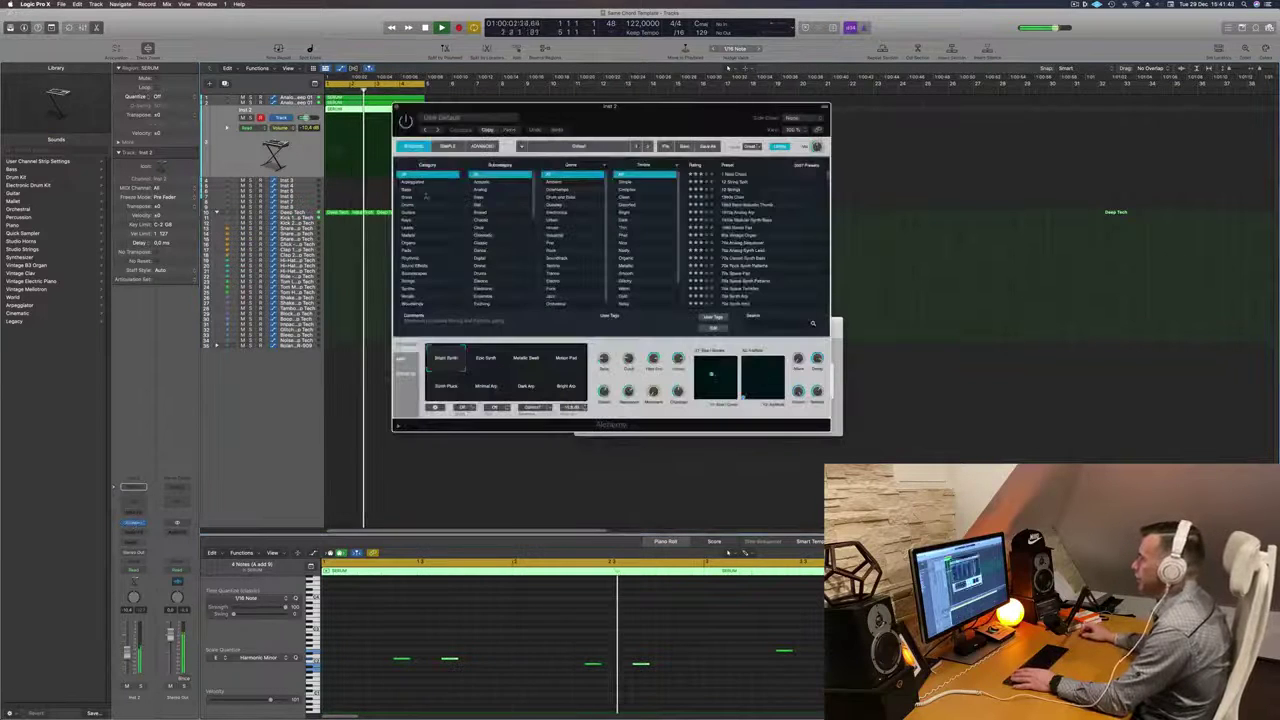
click(407, 190)
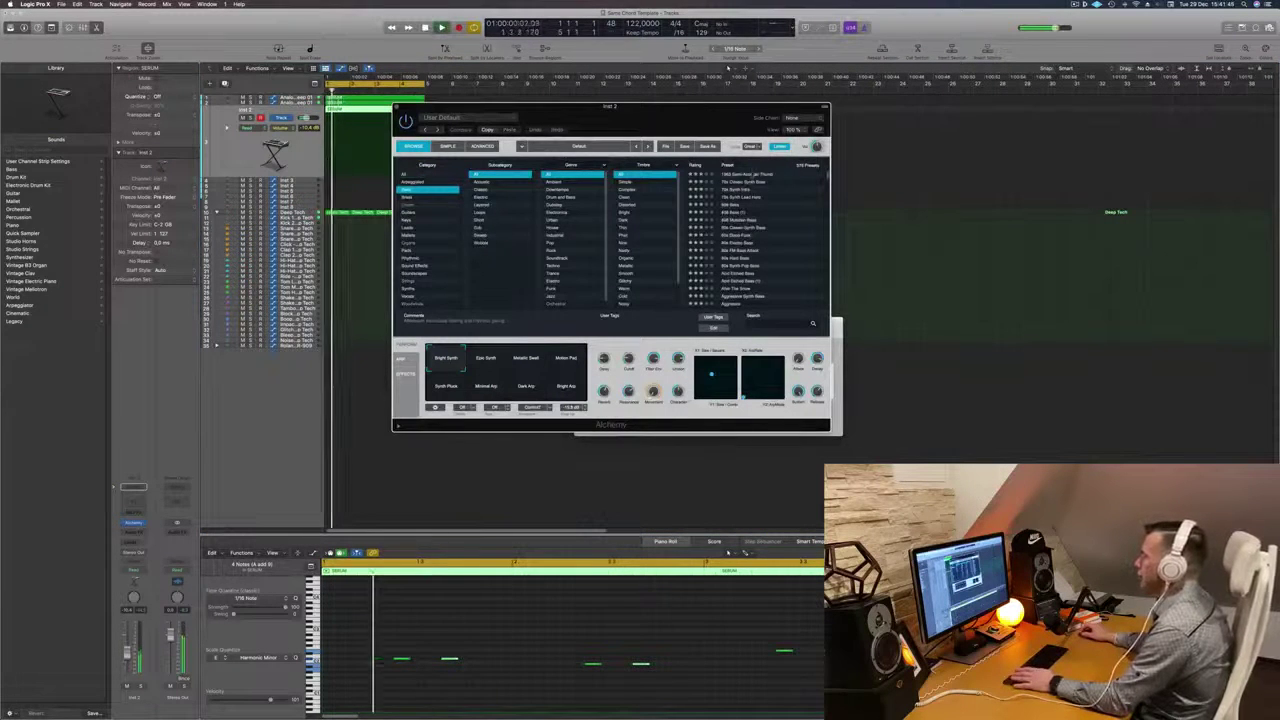
click(747, 174)
drag(715, 137, 666, 156)
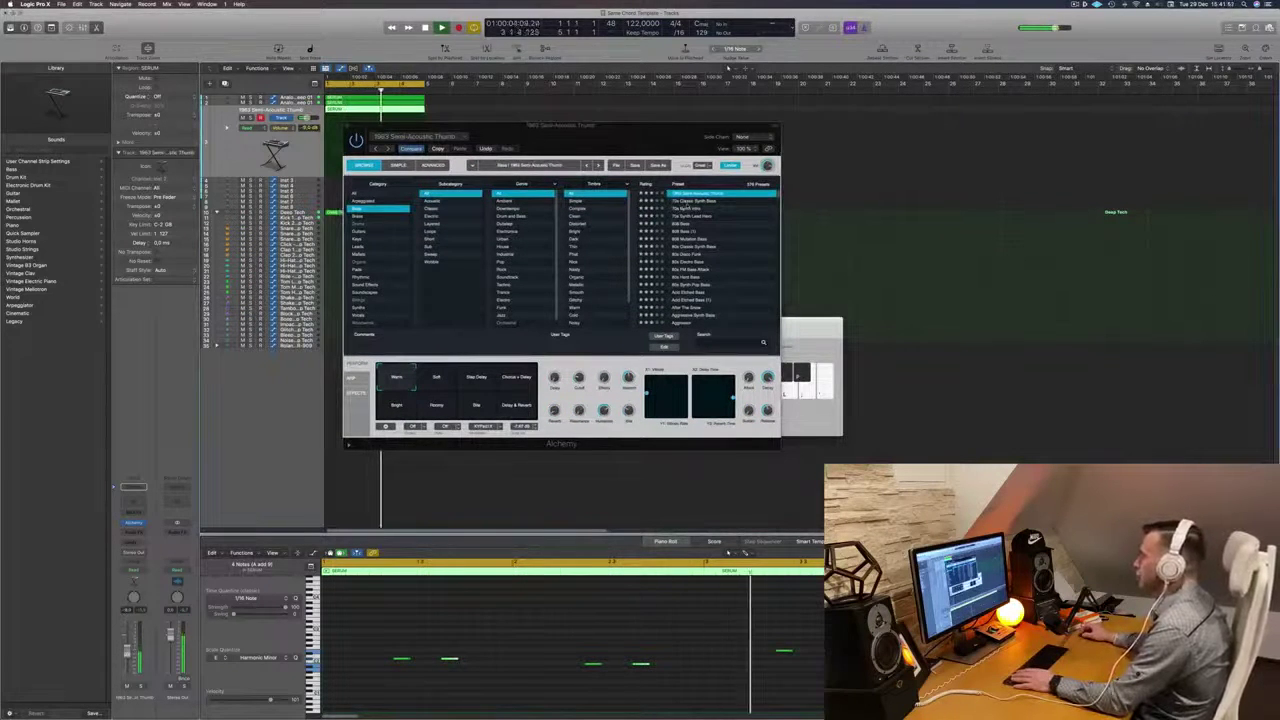
click(700, 200)
mouse_move(688, 143)
mouse_down()
mouse_move(733, 149)
mouse_move(732, 133)
mouse_move(755, 131)
mouse_move(706, 136)
mouse_up()
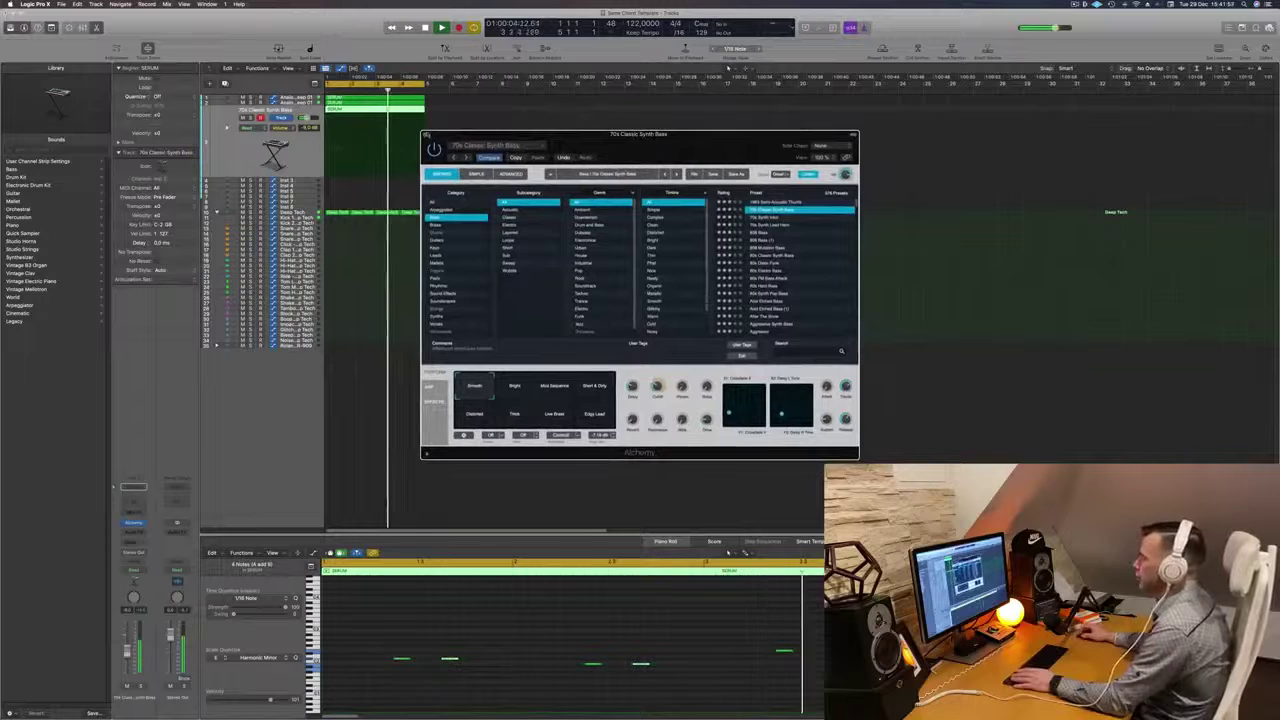
Close Alchemy and boost the Deep Tech drum track's low band at 75 Hz to +5.4 dB in its Channel EQ.
click(425, 132)
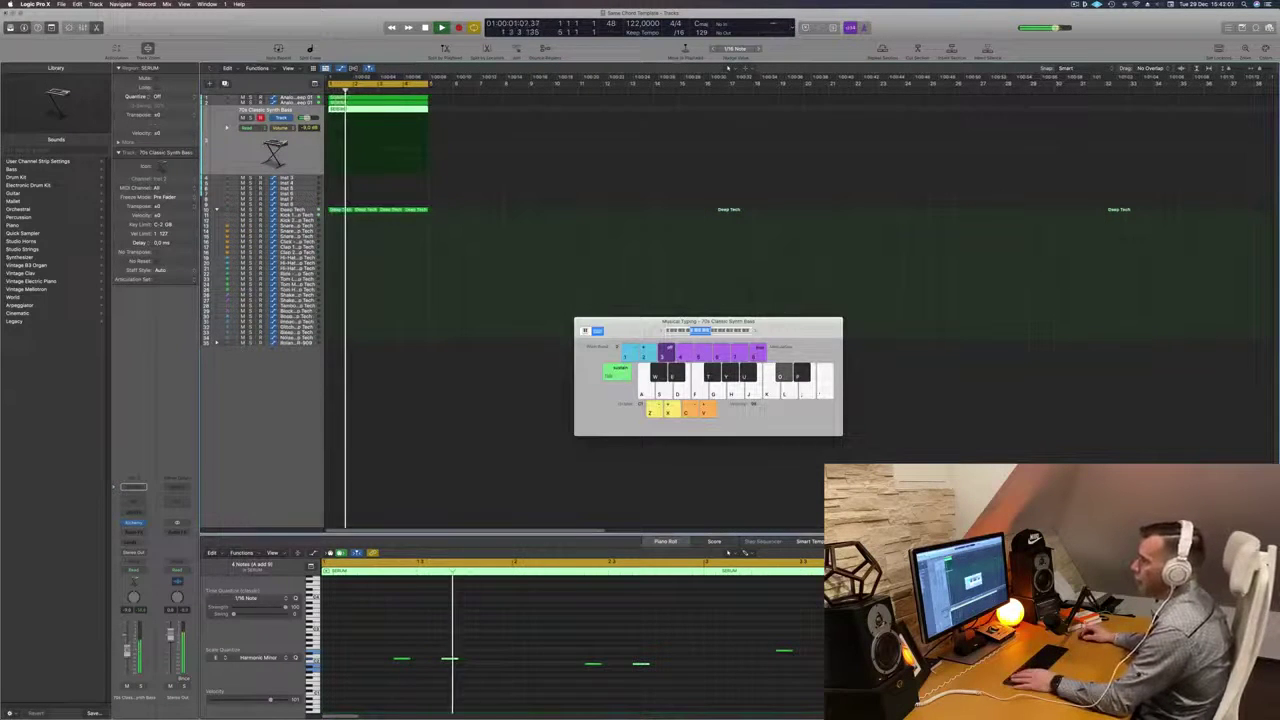
click(311, 210)
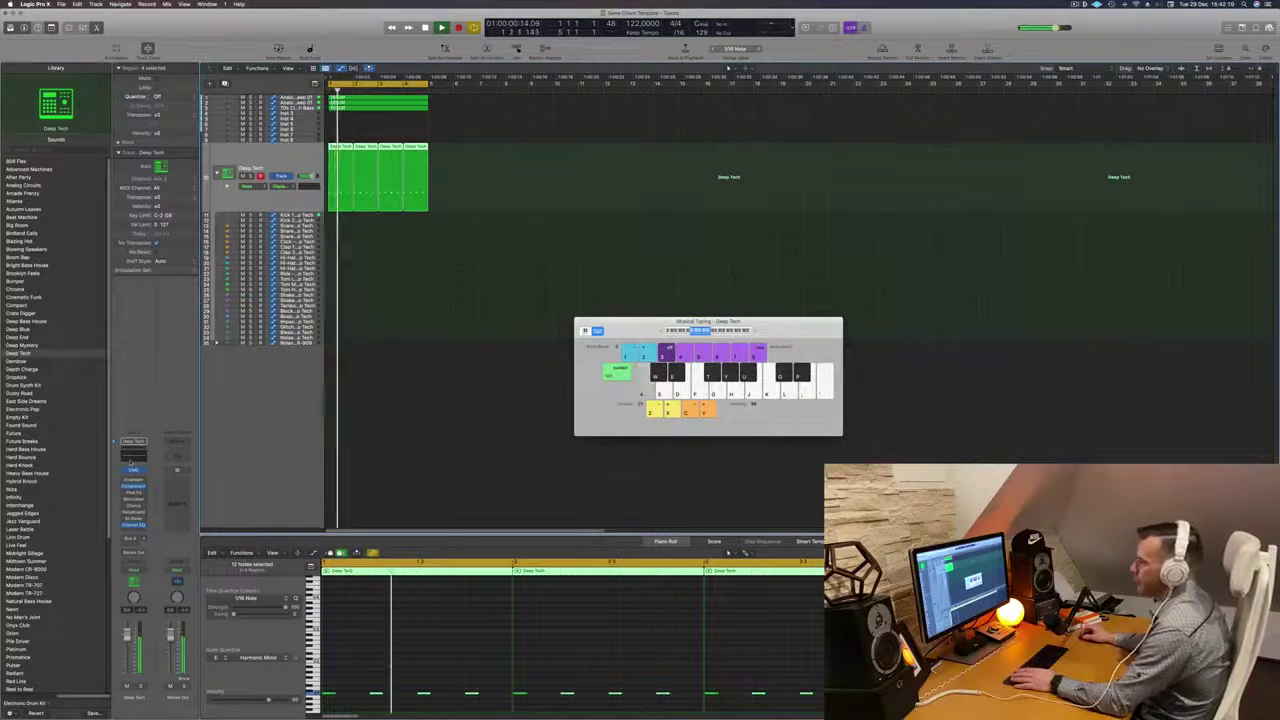
click(133, 522)
drag(497, 357, 497, 310)
drag(518, 357, 518, 363)
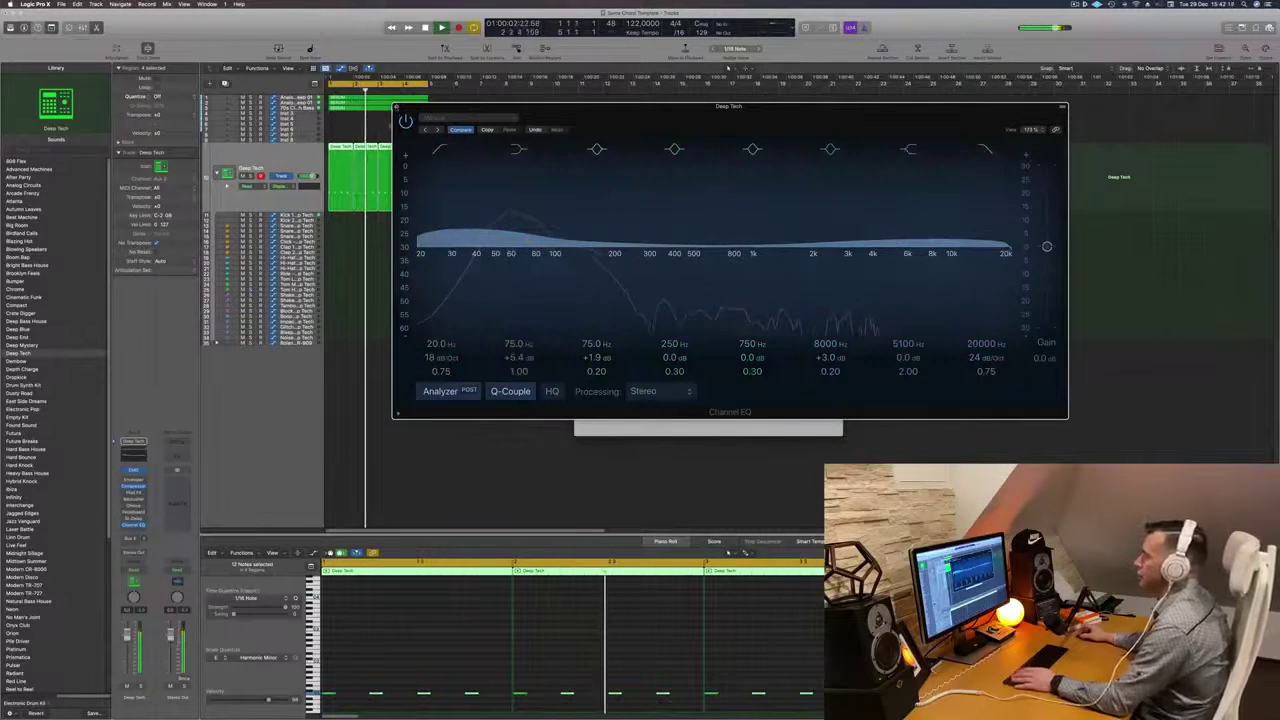
click(397, 108)
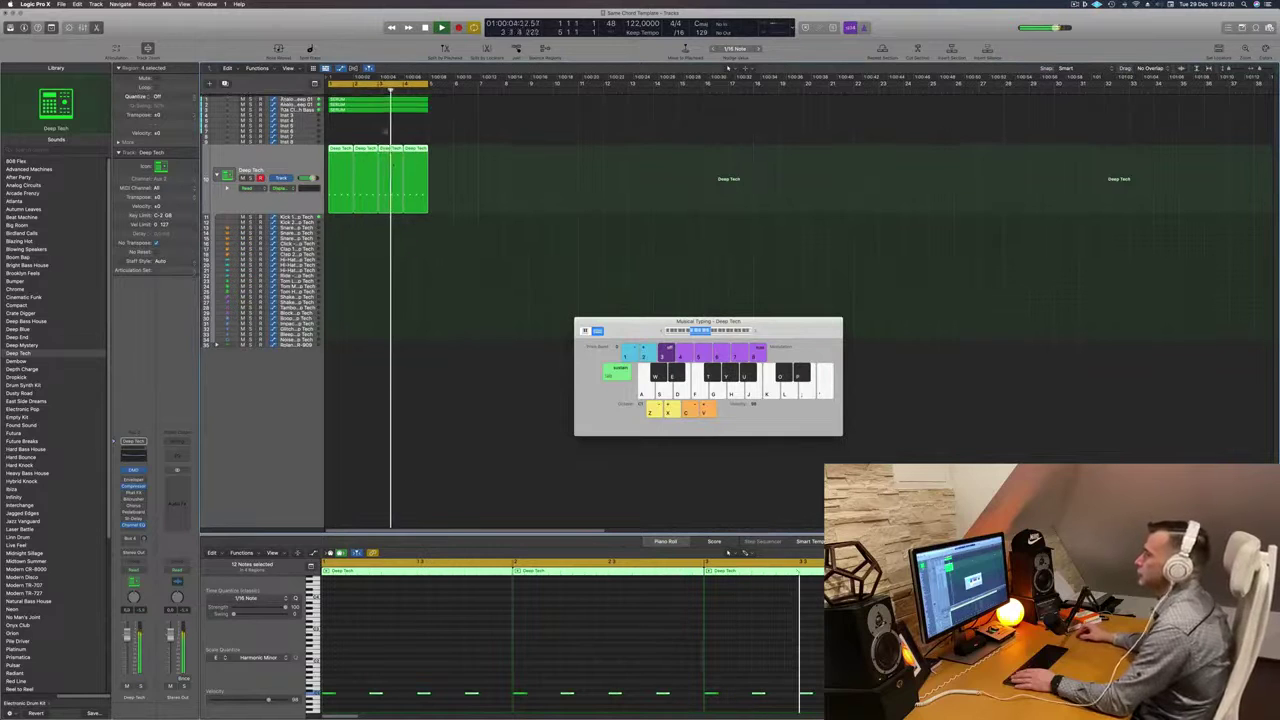
Duplicate the Analog Resonant Sweep 01 pad track and copy its four-bar chord region onto the new track.
click(300, 108)
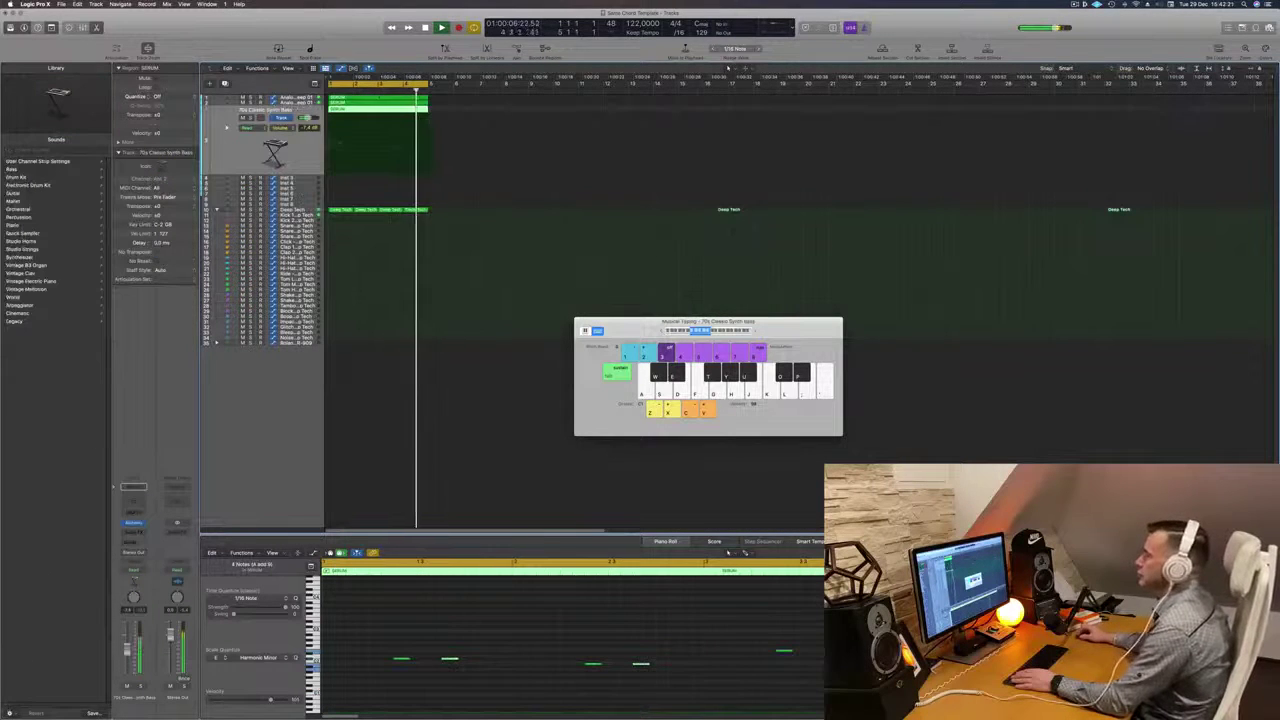
key(Up)
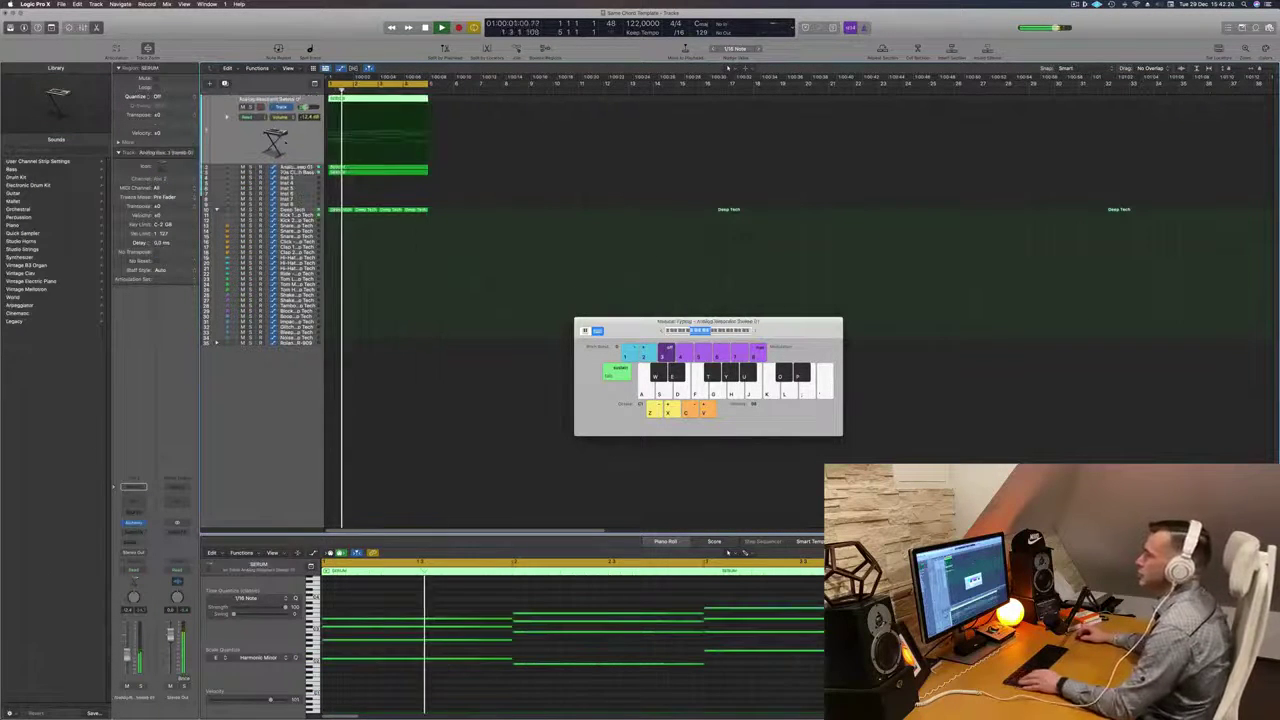
click(225, 84)
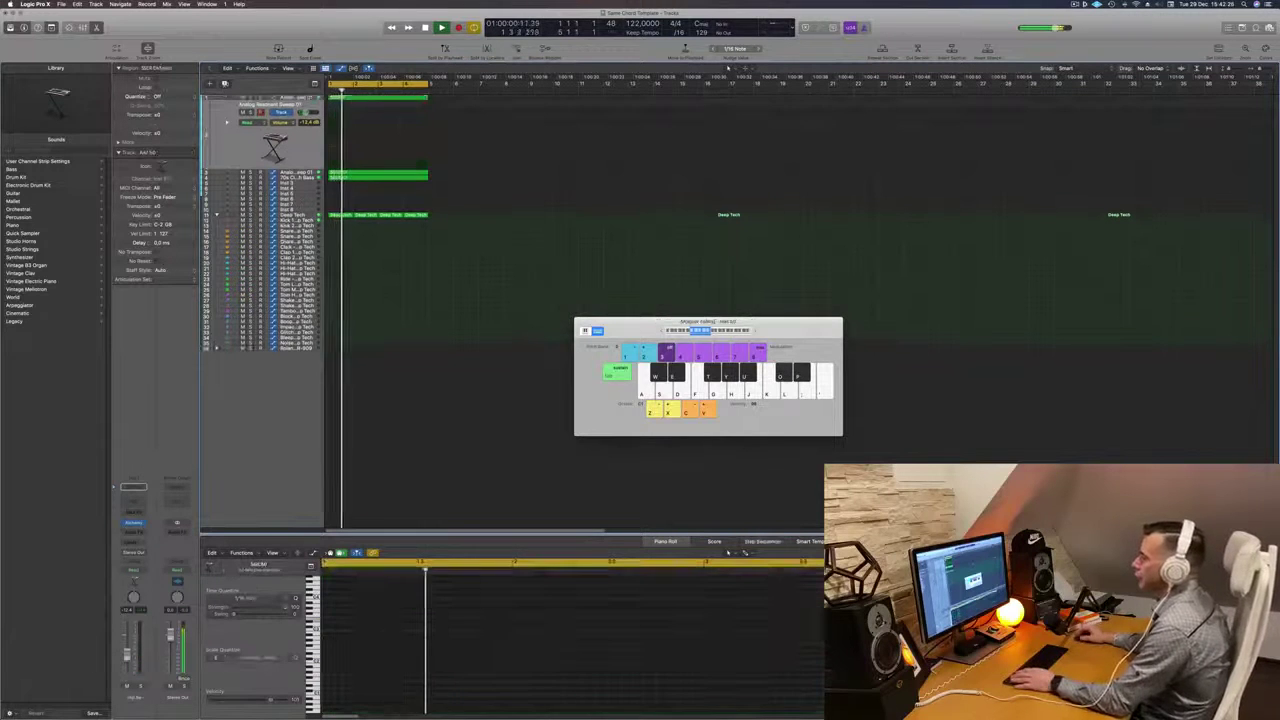
click(367, 99)
drag(367, 98, 367, 138)
Replace Alchemy with a stereo Retro Synth on the duplicated track, and set its window aside.
click(146, 522)
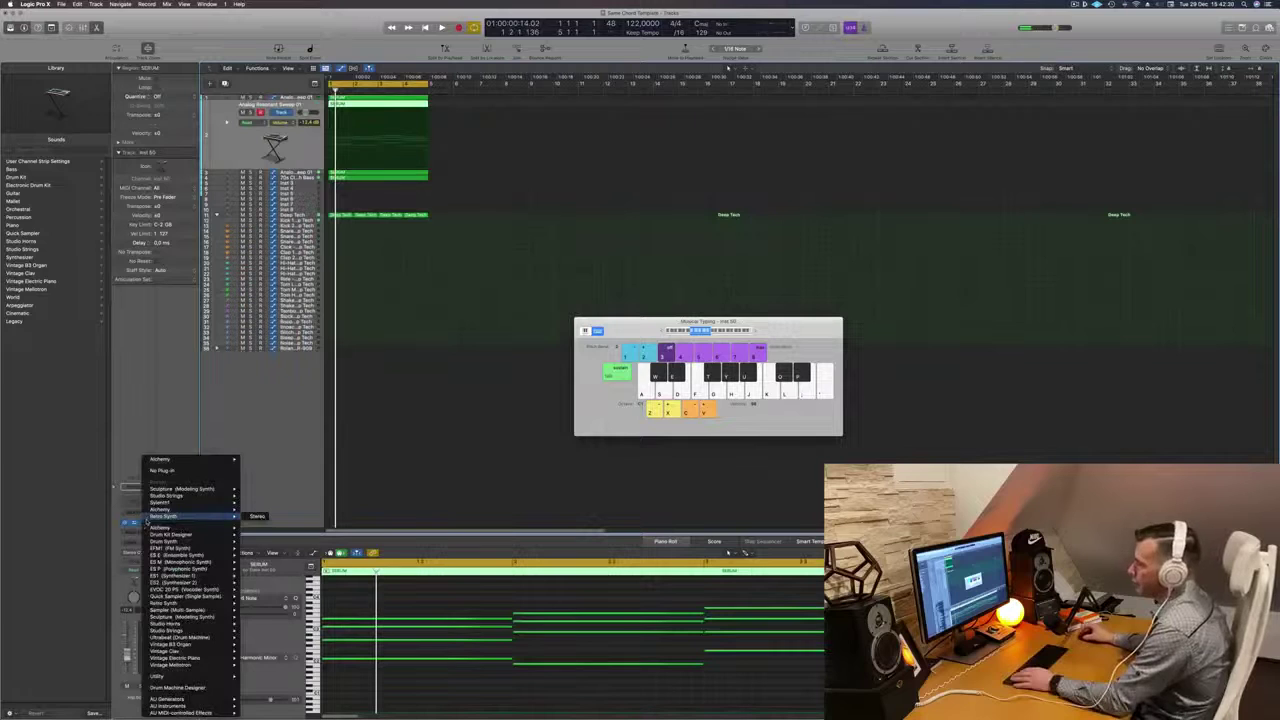
mouse_move(162, 517)
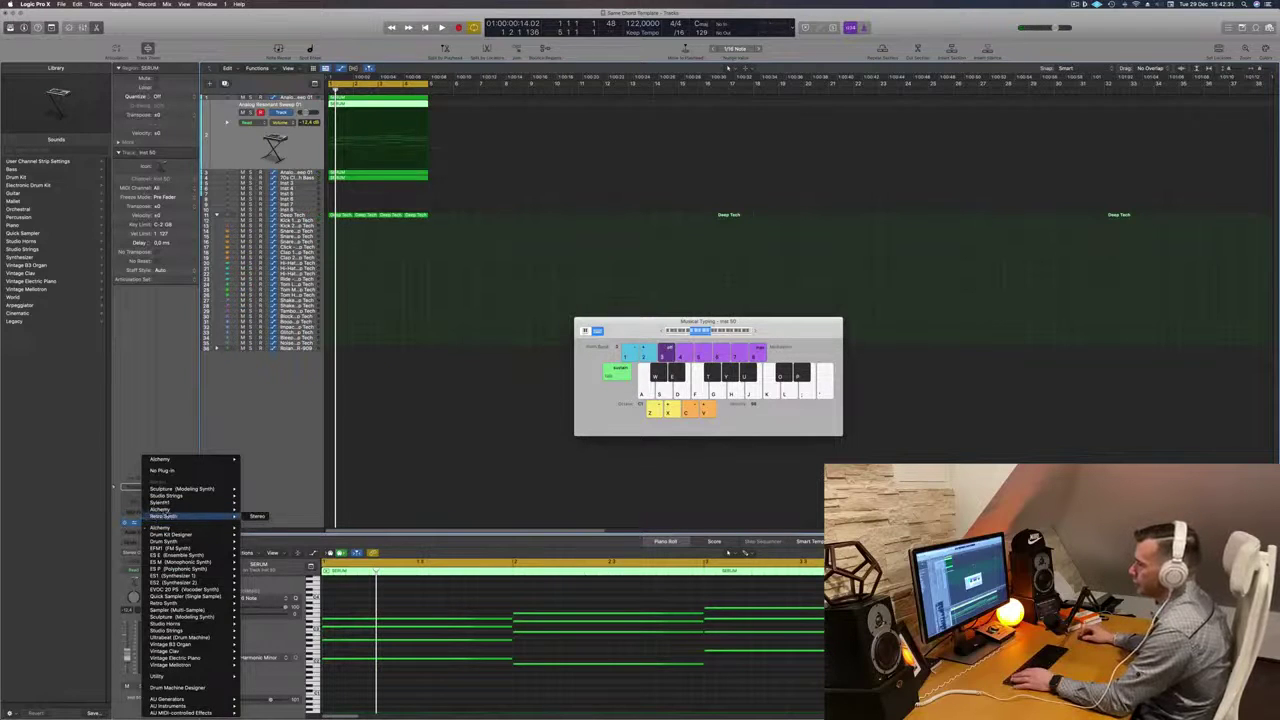
click(257, 516)
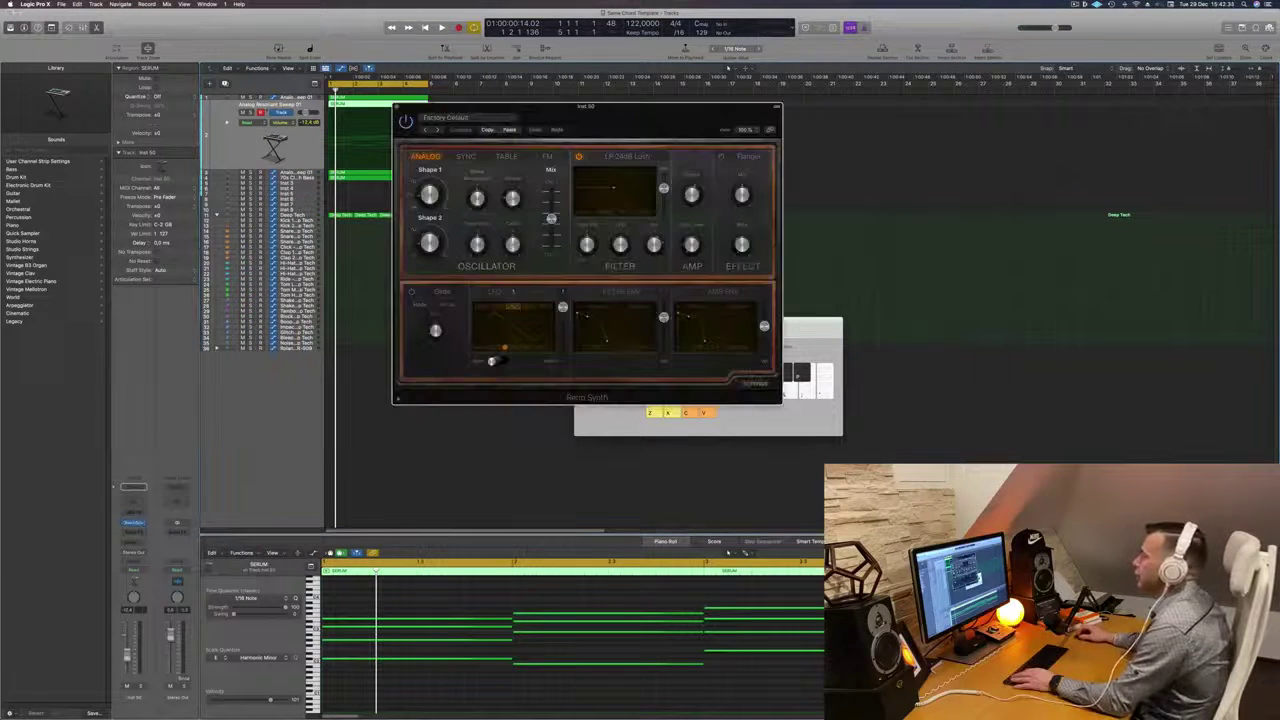
drag(562, 111, 812, 165)
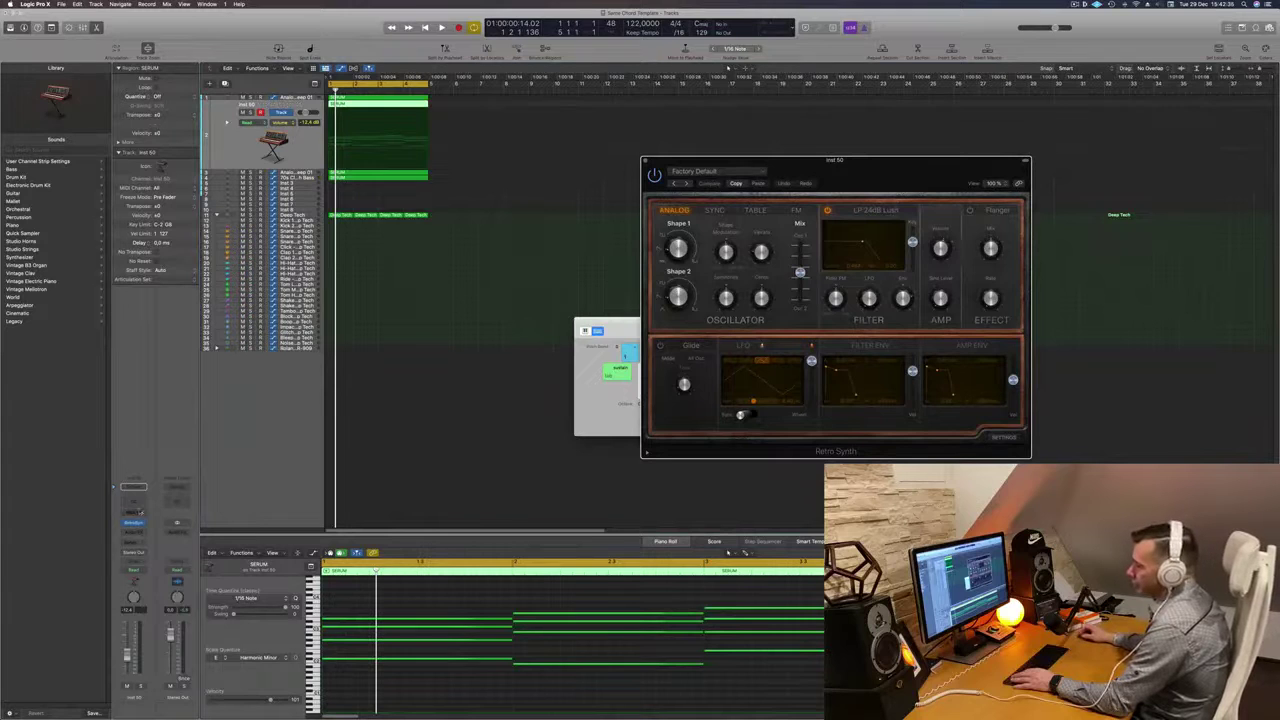
Add an Arpeggiator with its default settings to the Retro Synth track and play the chords through it.
click(139, 513)
click(138, 523)
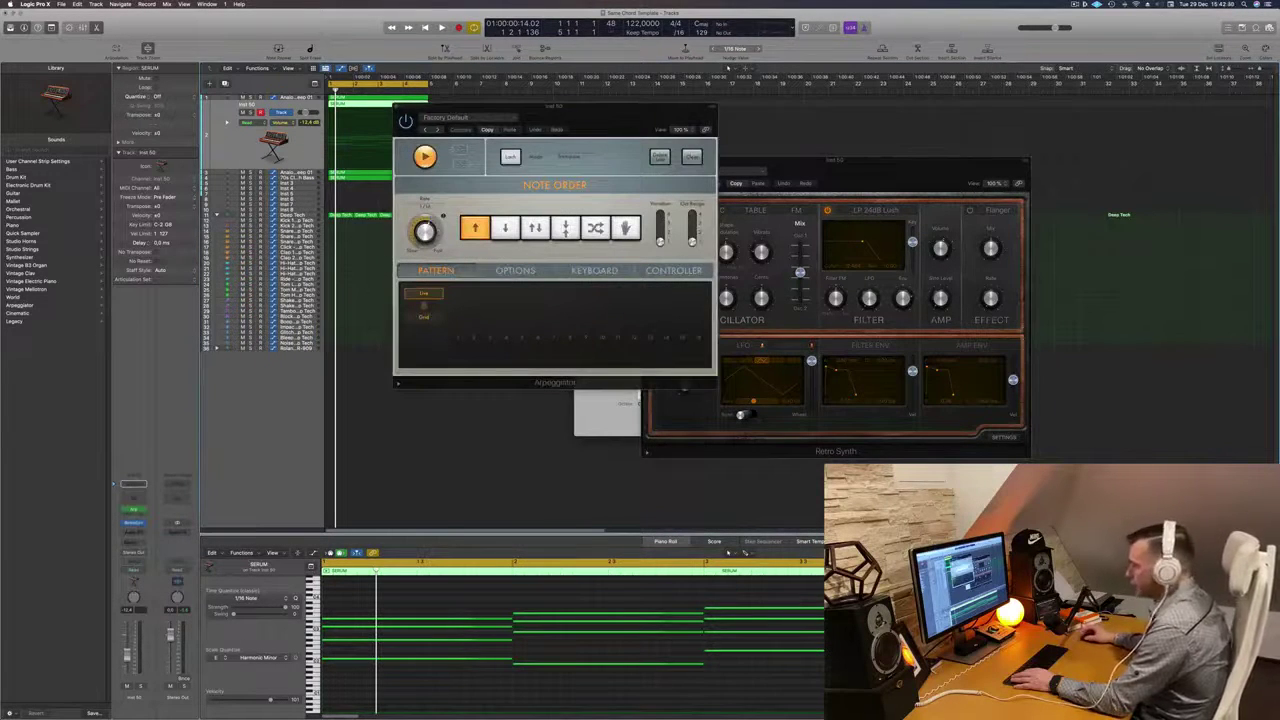
key(space)
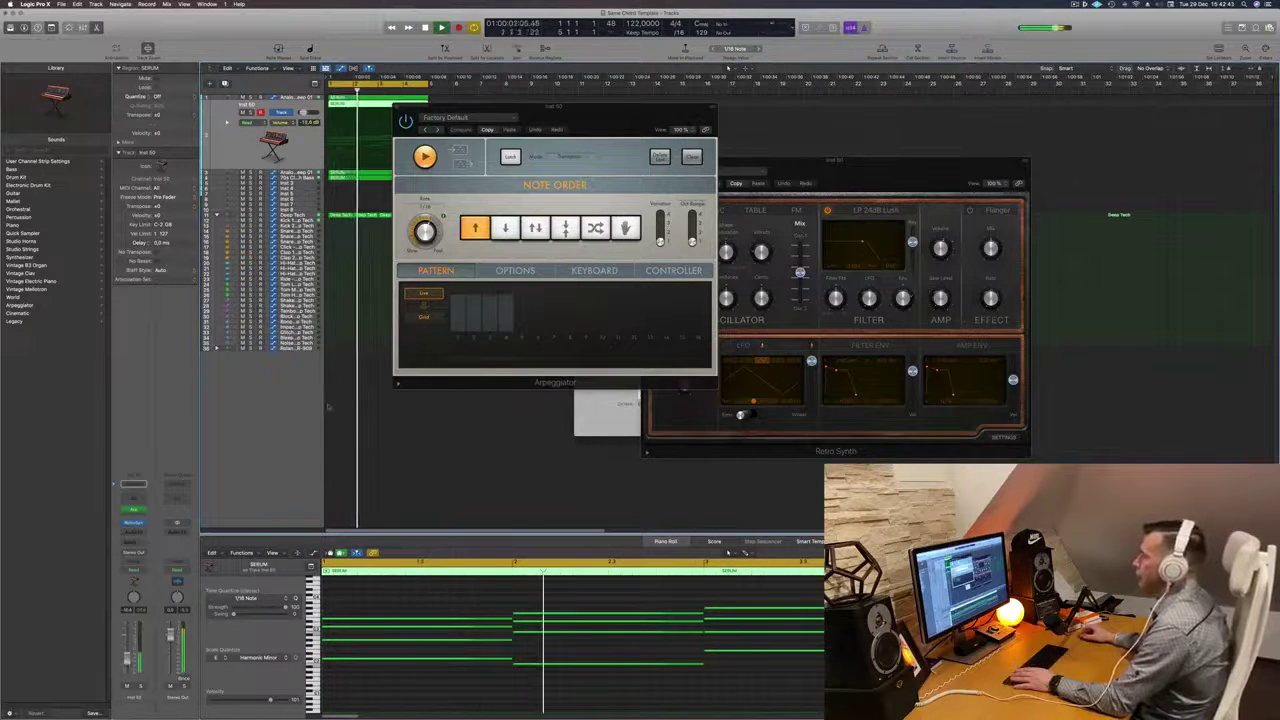
drag(556, 107, 984, 215)
key(space)
key(space)
Band-limit the Retro Synth track in Channel EQ with a 94 Hz low cut and a 340 Hz high cut, and adjust its volume.
key(shift+e)
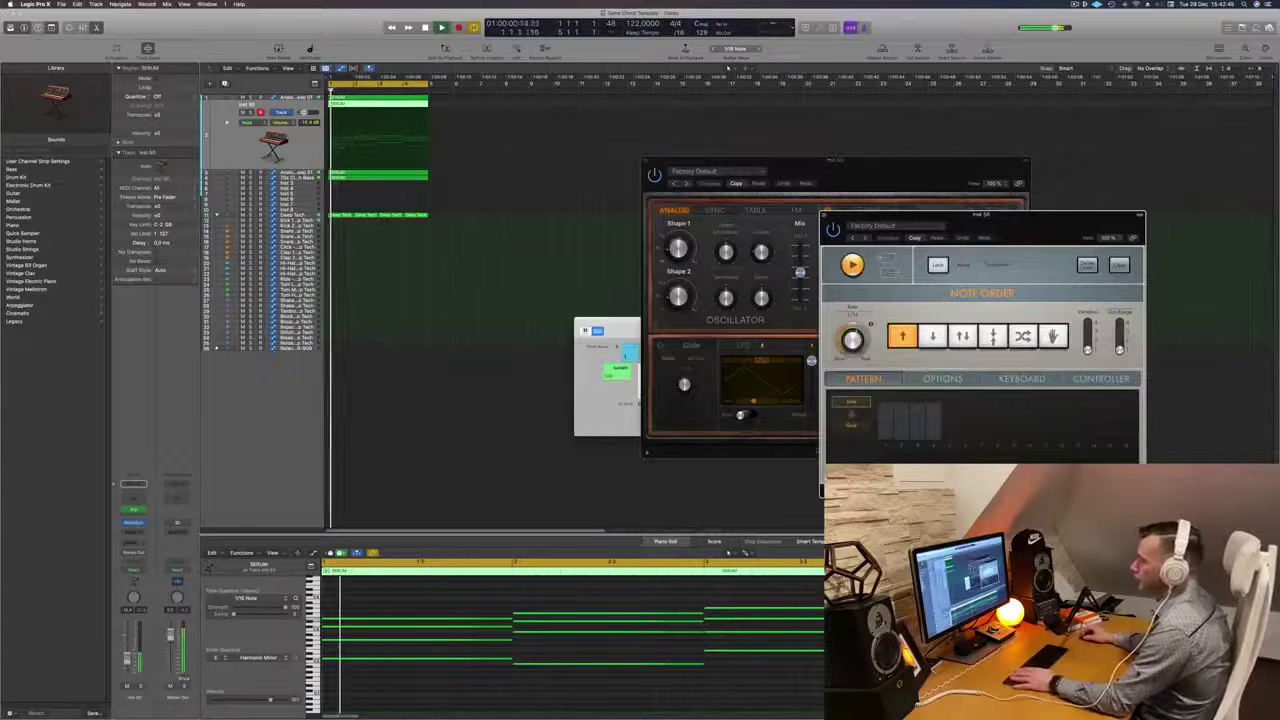
click(986, 149)
drag(1006, 262, 684, 261)
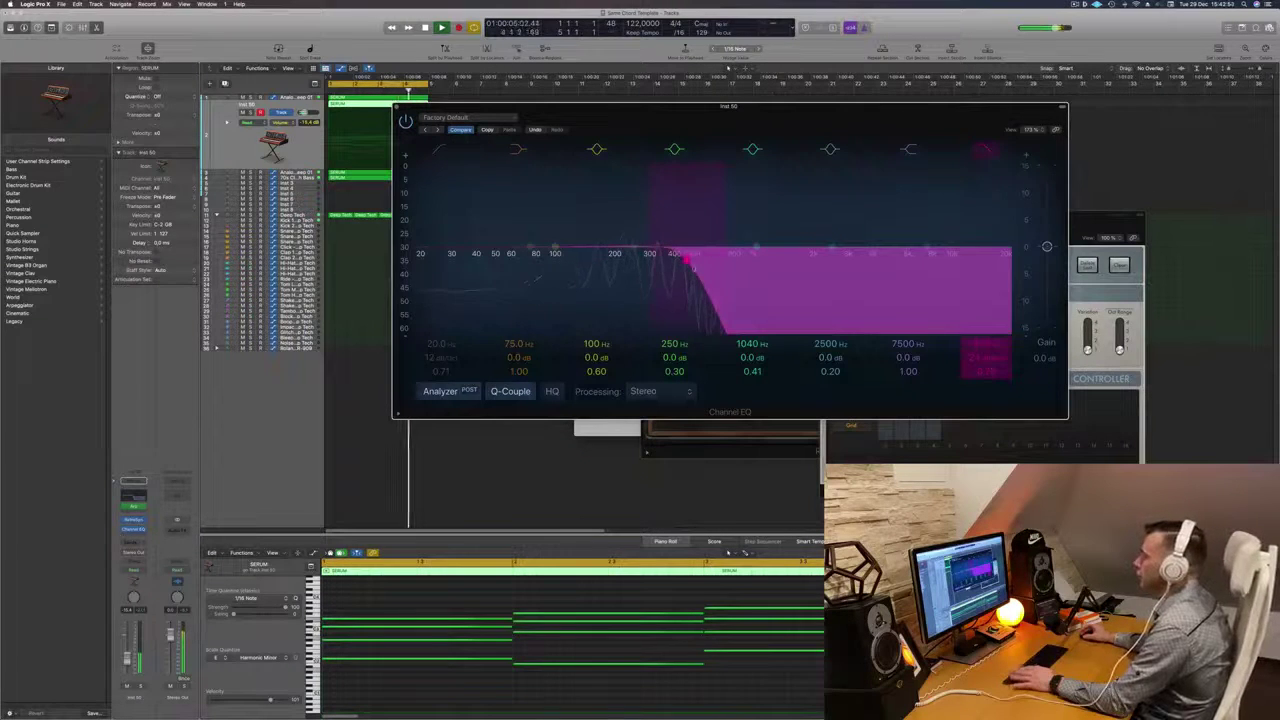
click(439, 149)
drag(449, 217, 599, 187)
click(578, 254)
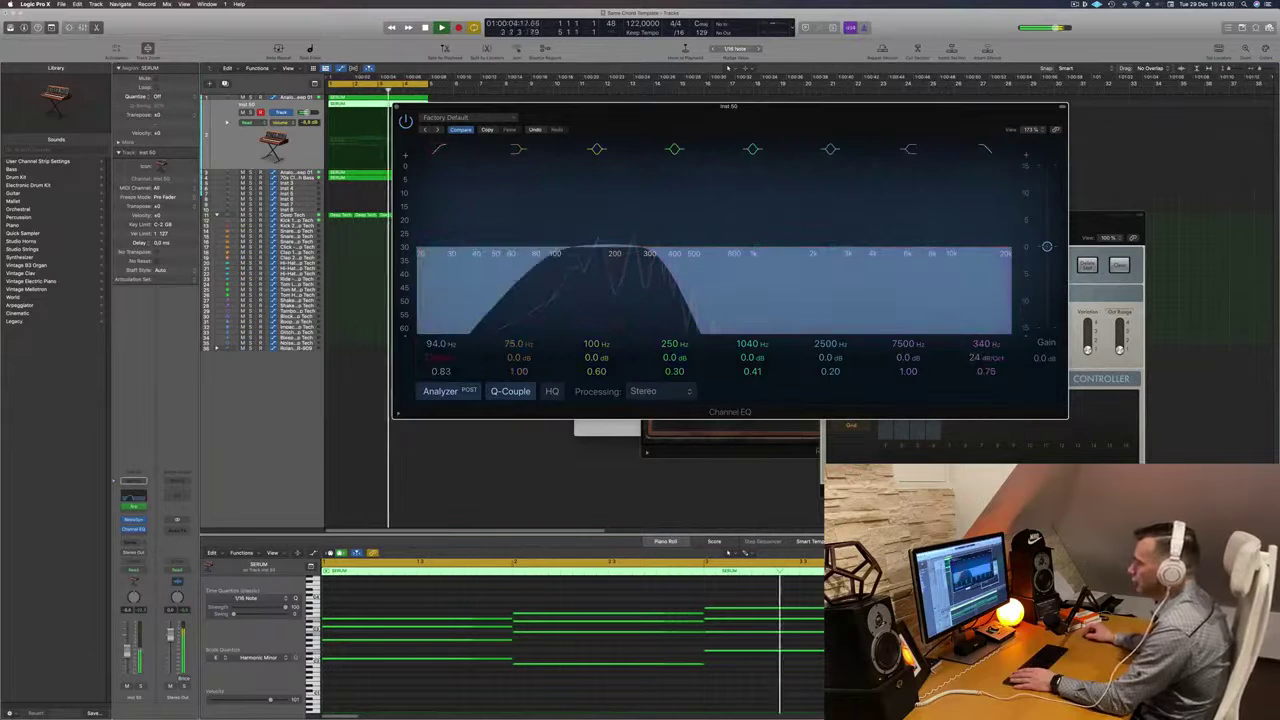
click(127, 649)
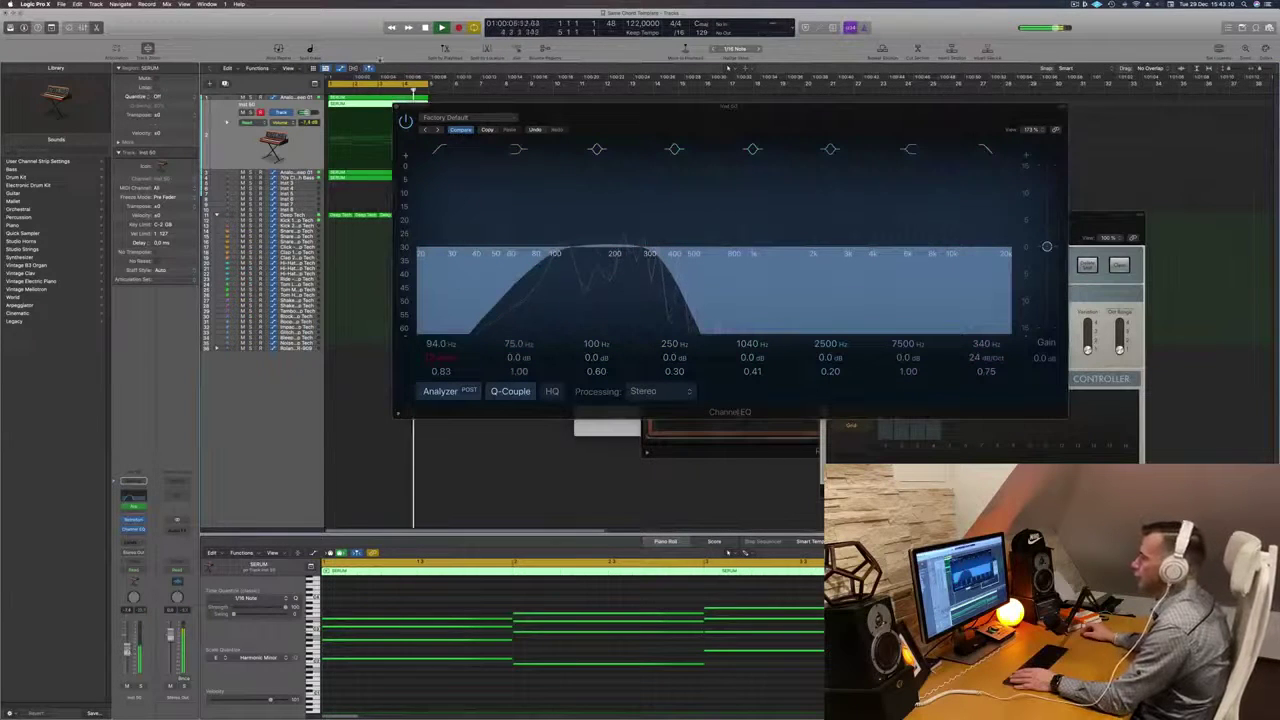
click(396, 107)
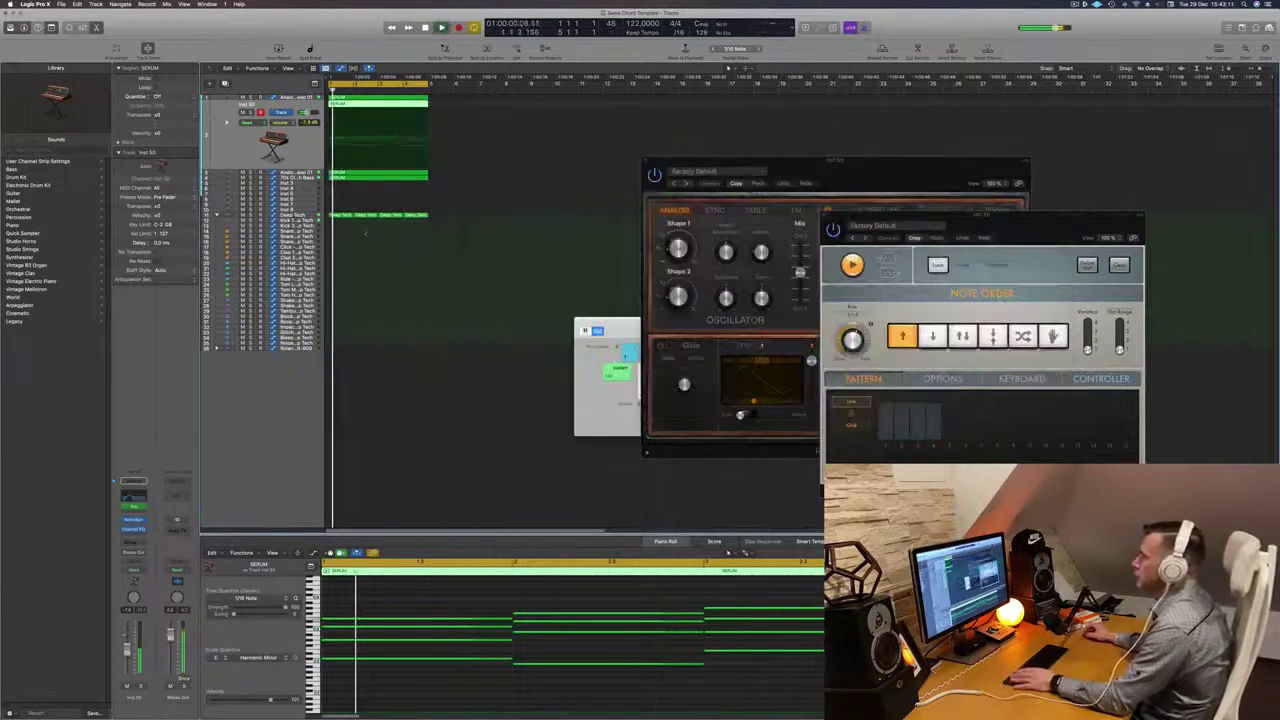
Audition Retro Synth presets such as Antimatter Synth, Bright Cycle and Deep Sigh during playback, and load Digicream.
drag(799, 172, 629, 163)
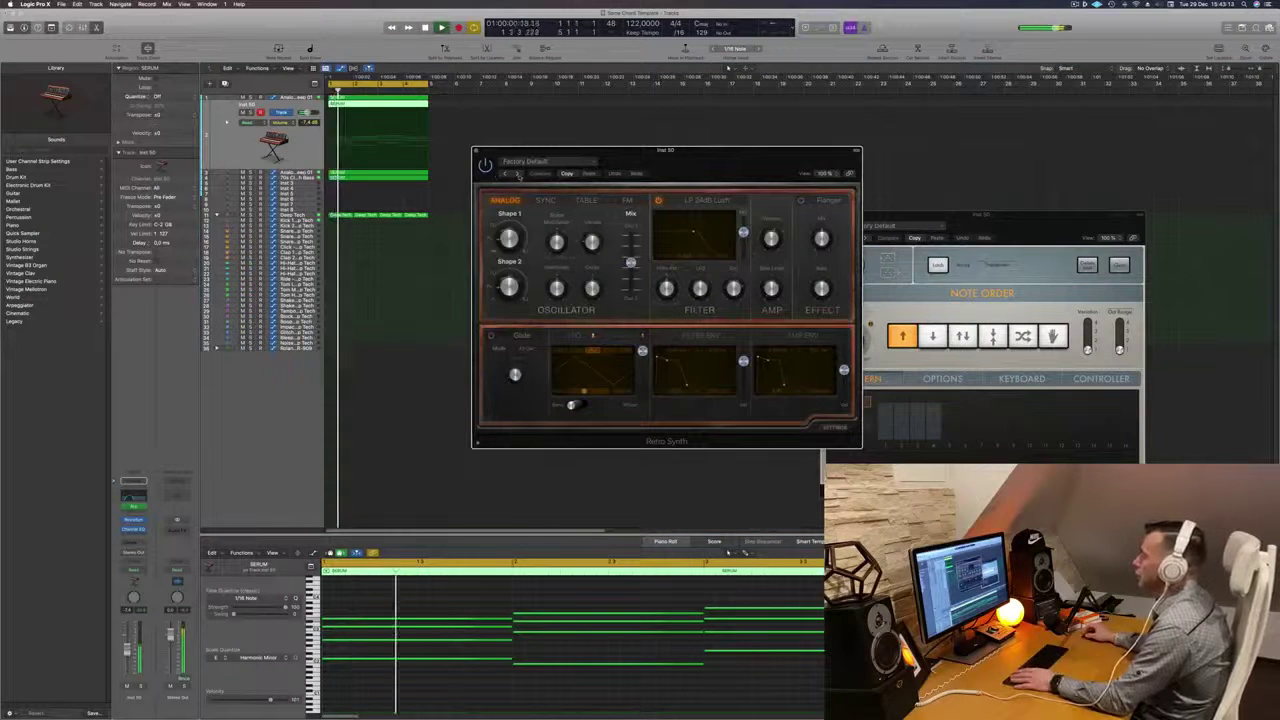
click(516, 175)
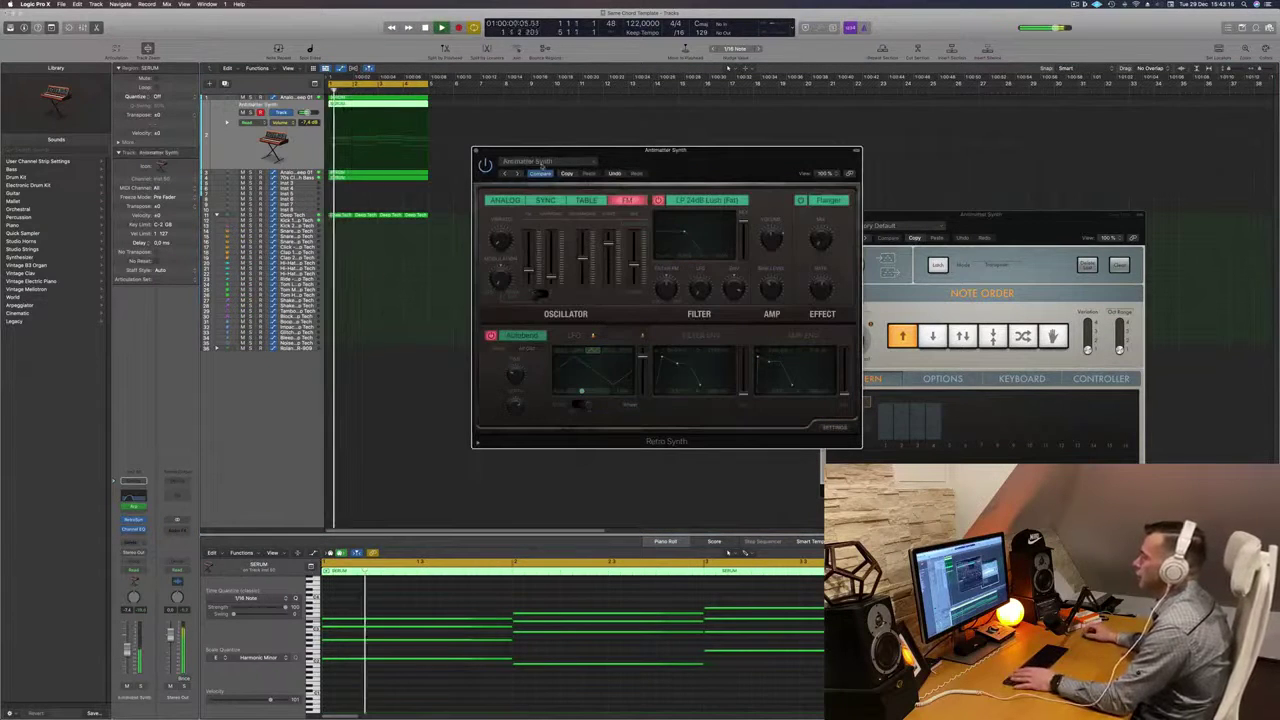
click(516, 175)
drag(670, 161, 656, 173)
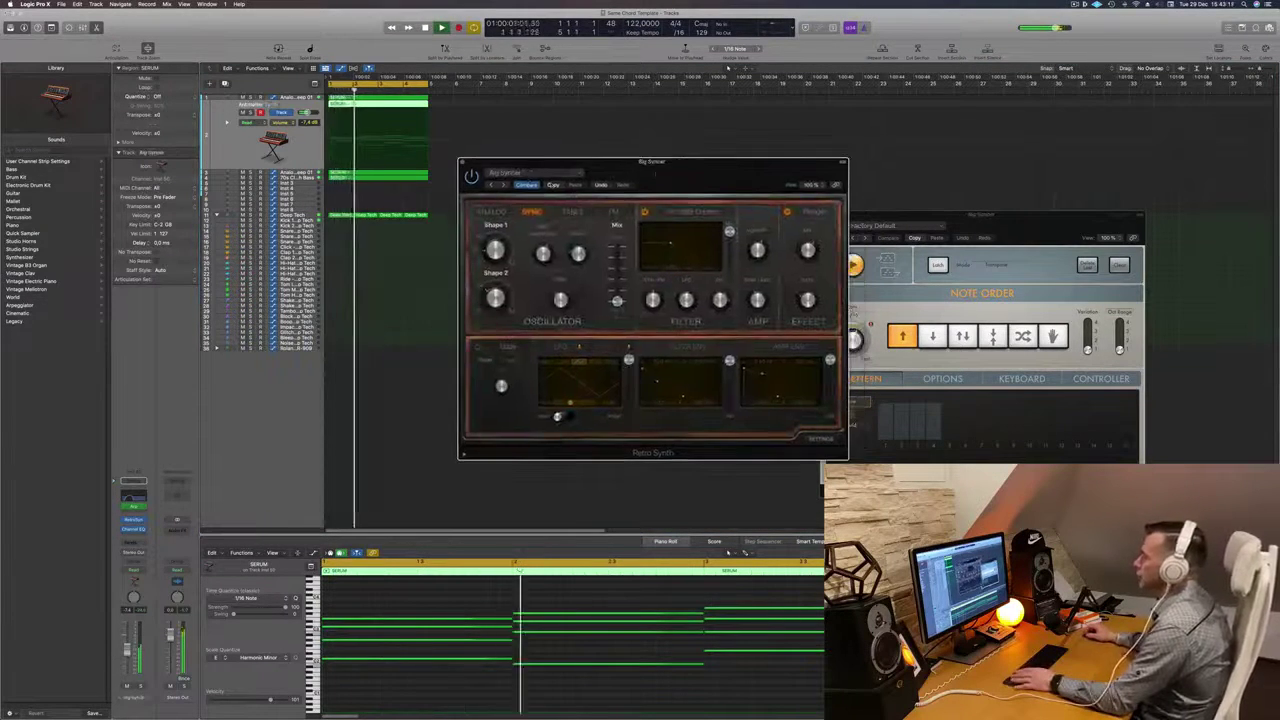
click(504, 186)
click(504, 186)
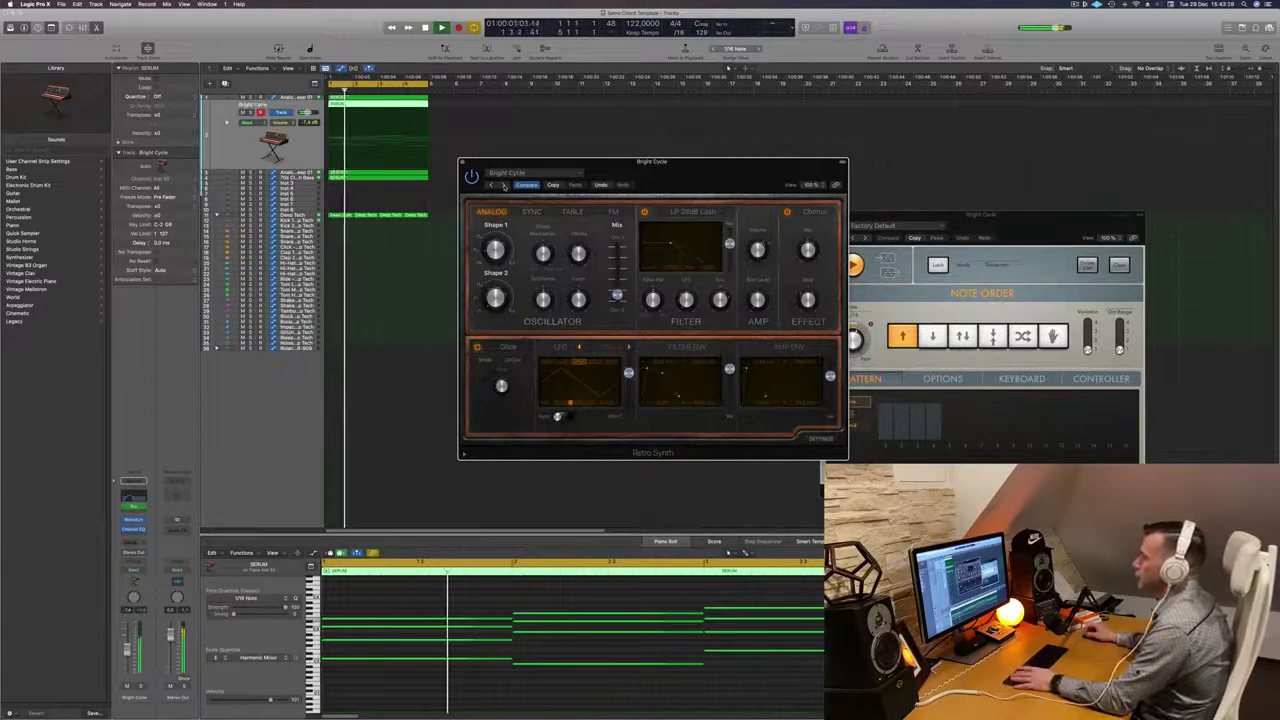
click(504, 186)
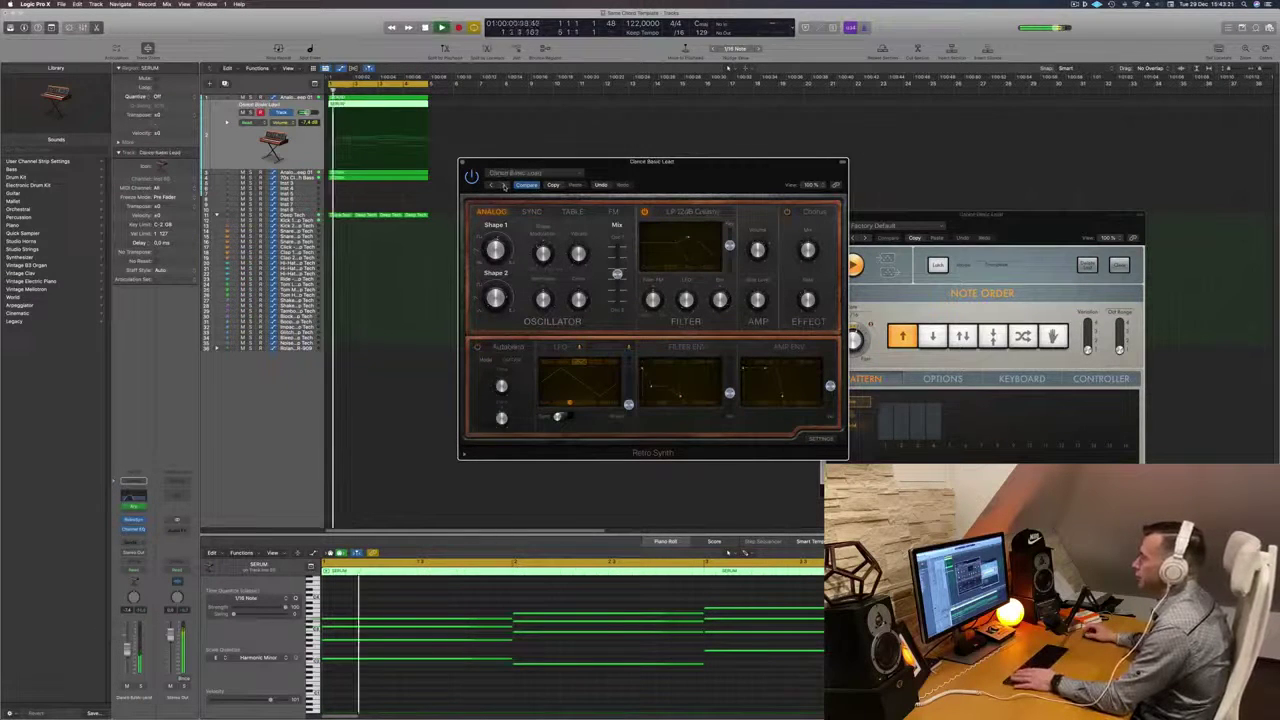
click(504, 186)
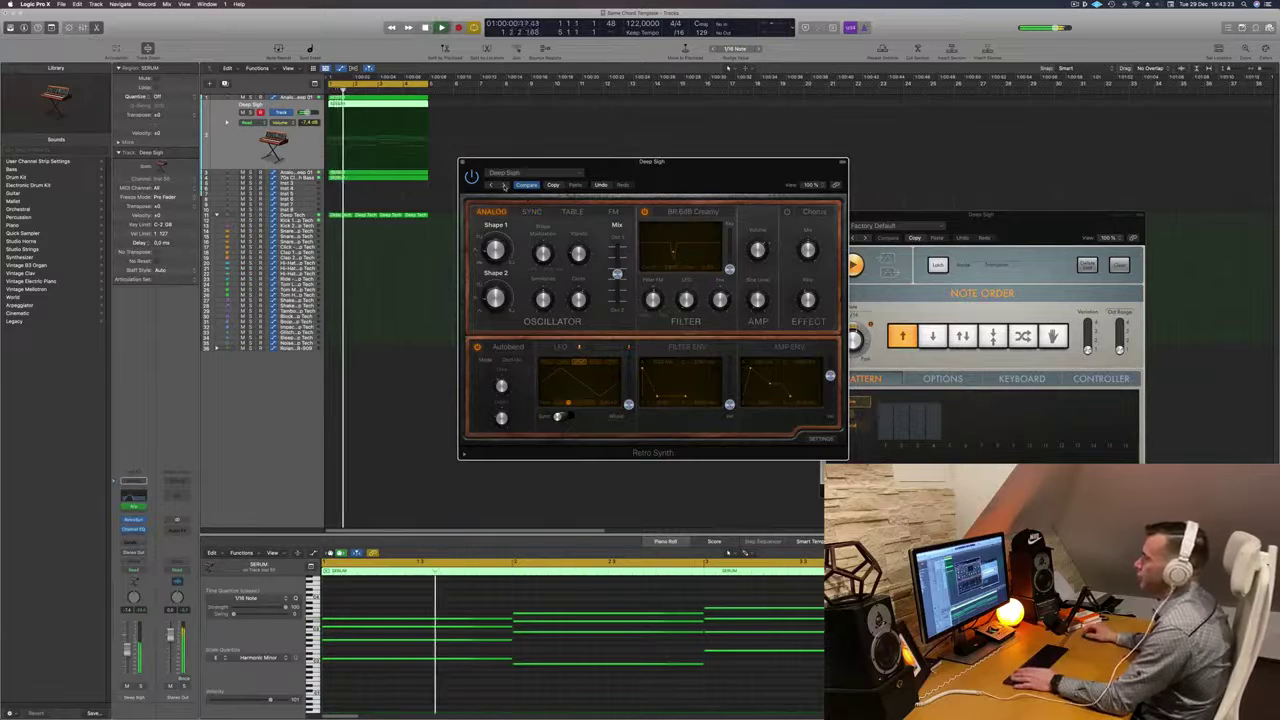
click(504, 186)
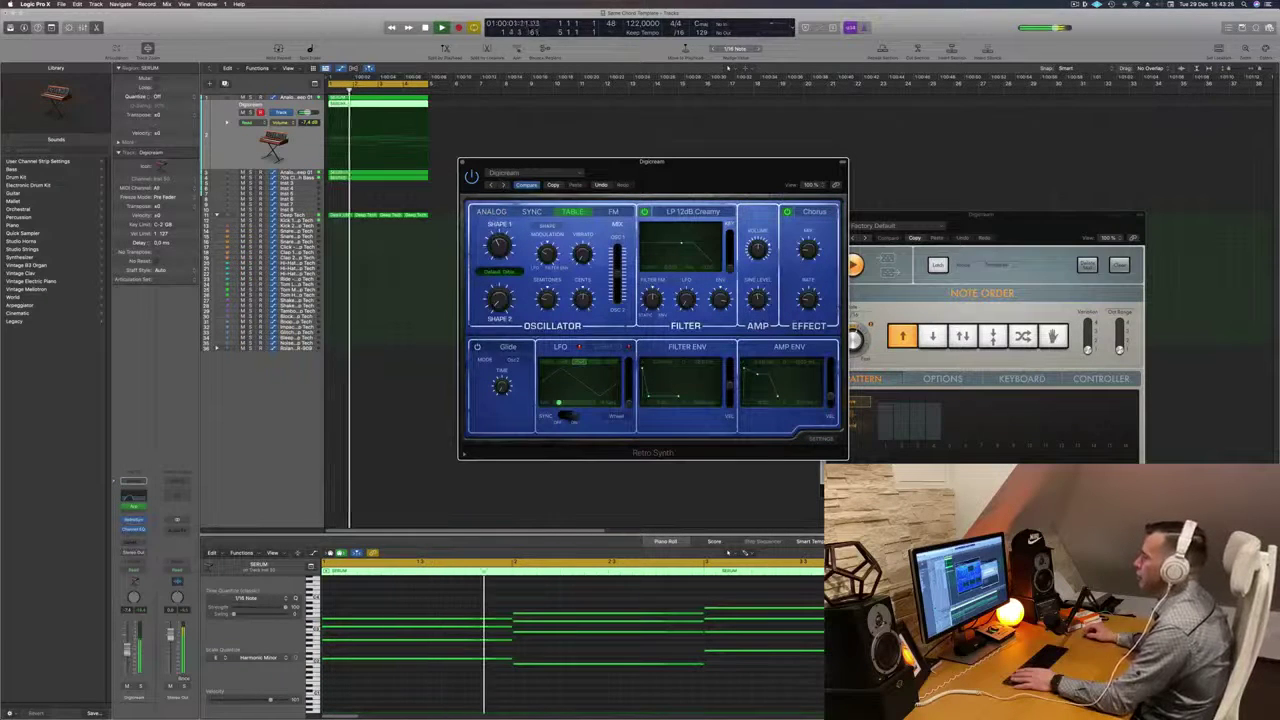
Compare the Sync and Analog oscillator types on the Digicream sound, return to Table, and close Retro Synth.
click(531, 211)
click(493, 212)
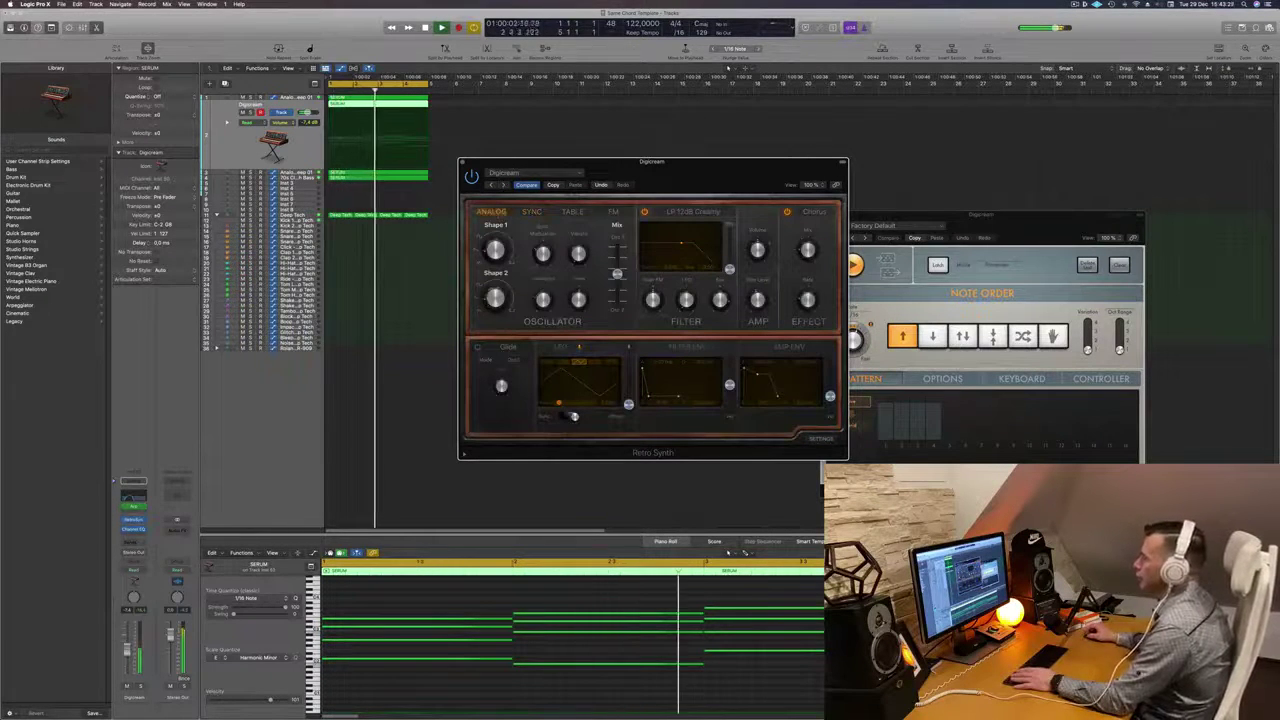
click(573, 211)
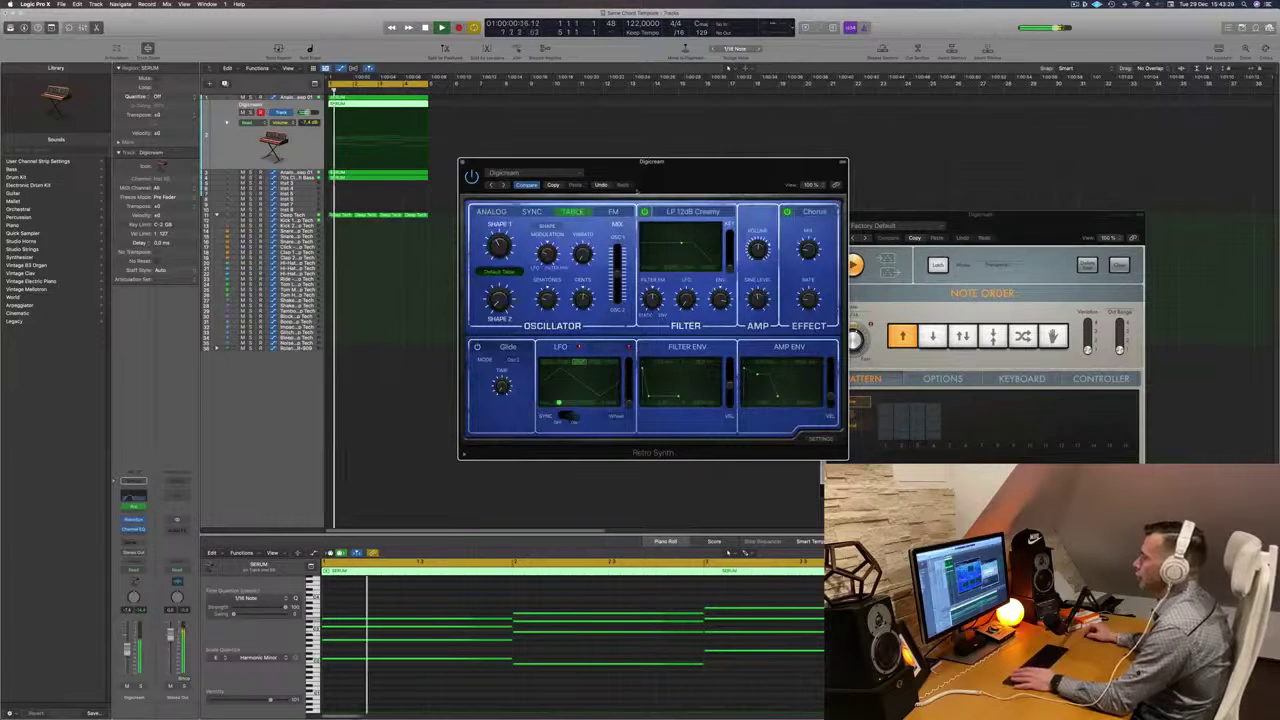
drag(671, 178, 708, 169)
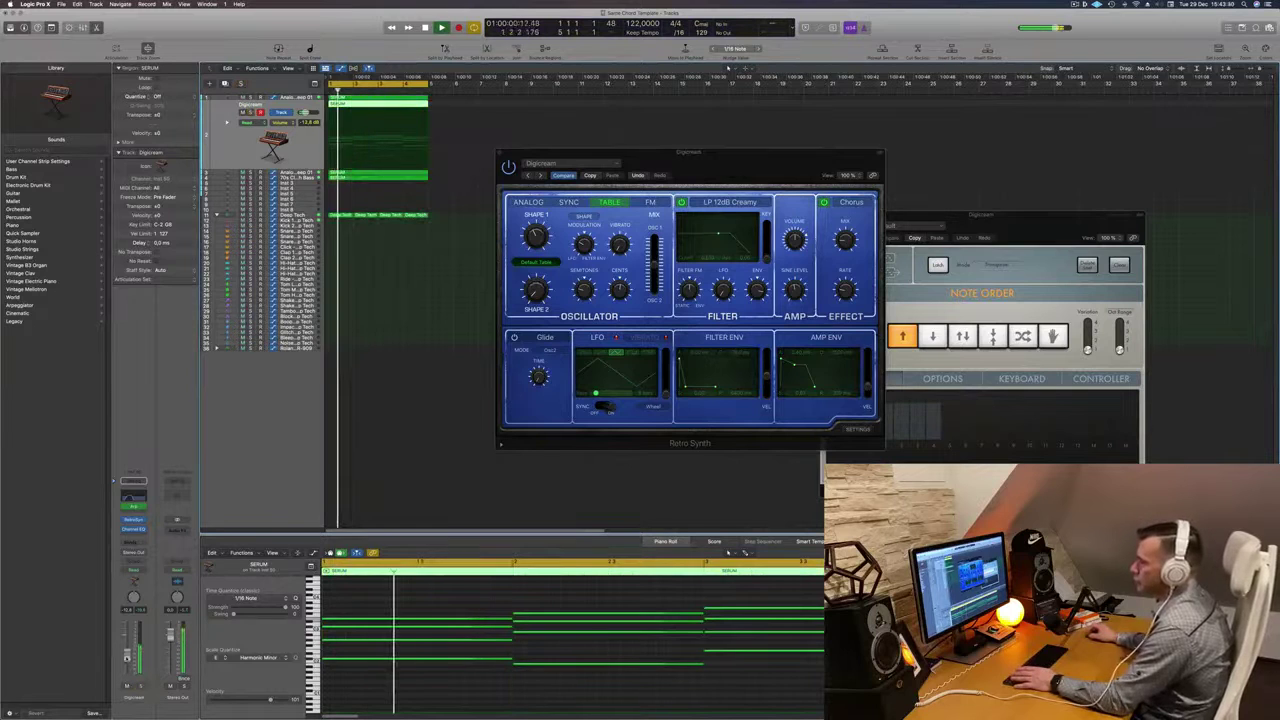
click(500, 155)
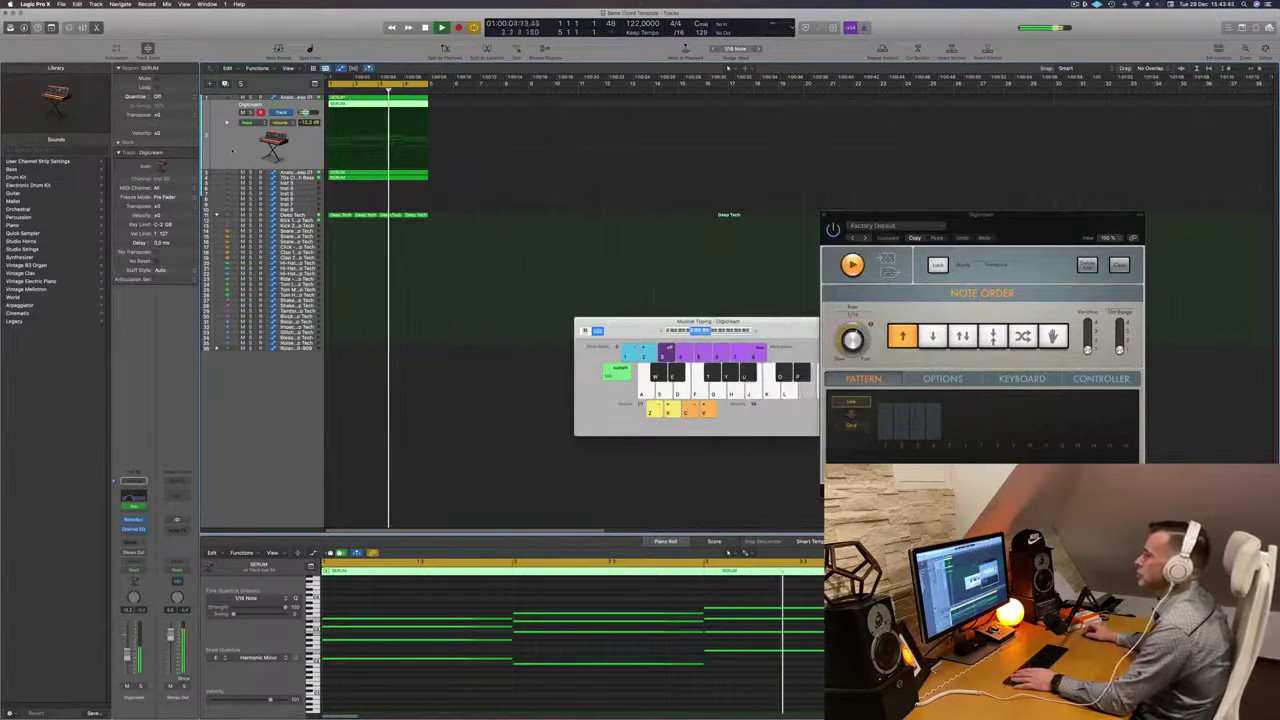
Duplicate the second pad track with its chord region, and delete all but the lowest chord notes on the copy.
key(Down)
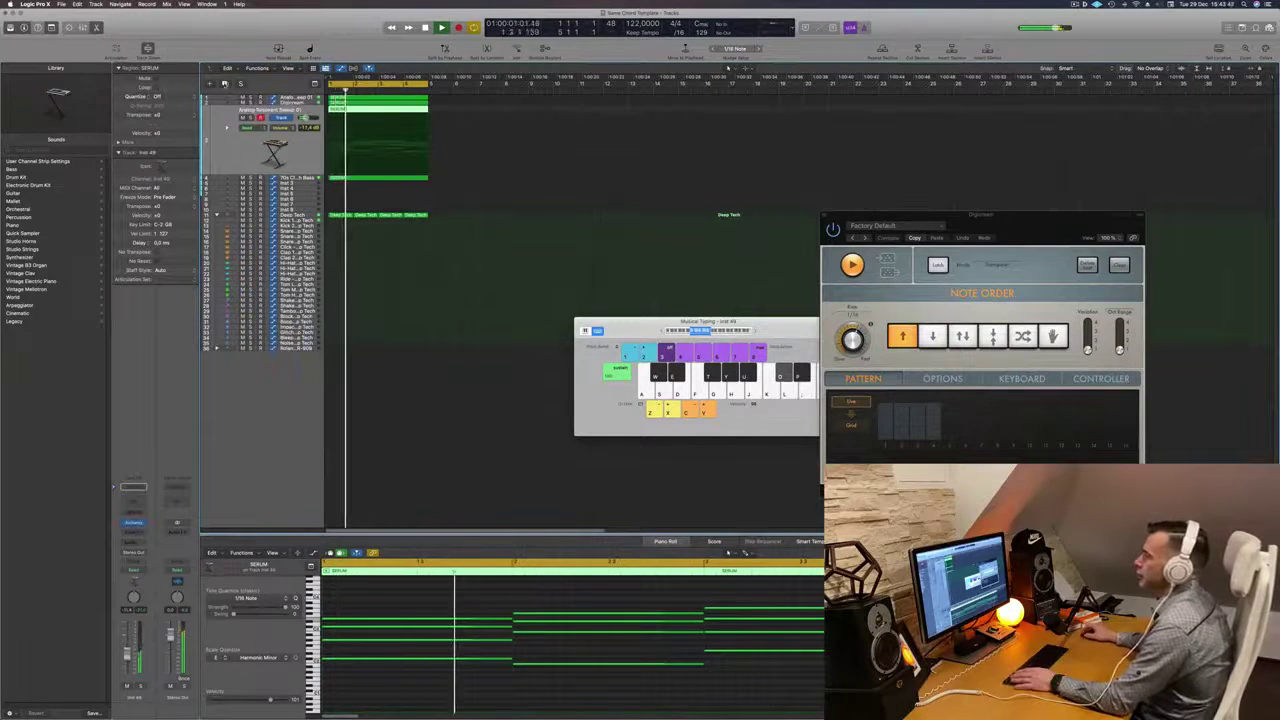
key(Down)
drag(379, 107, 380, 127)
drag(434, 589, 890, 643)
key(Delete)
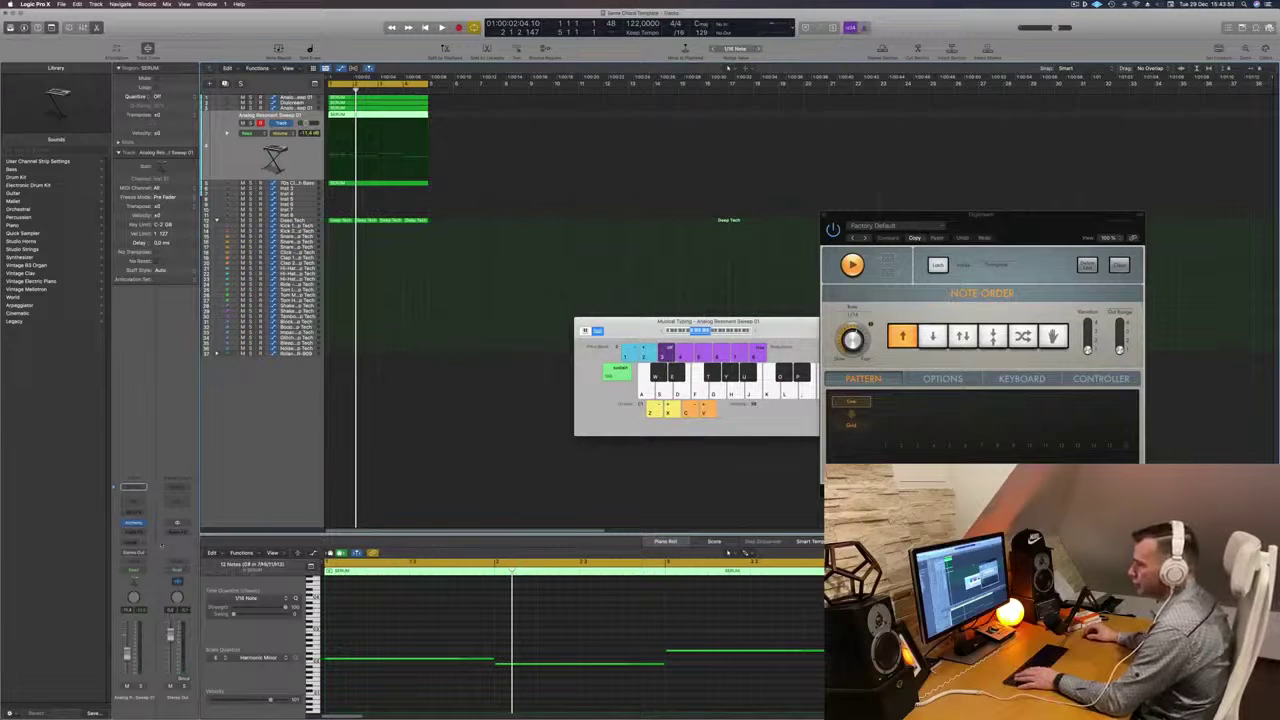
Load the Alchemy pad preset Angelic Choir on the lowest-note track, and play the track soloed from the start.
key(space)
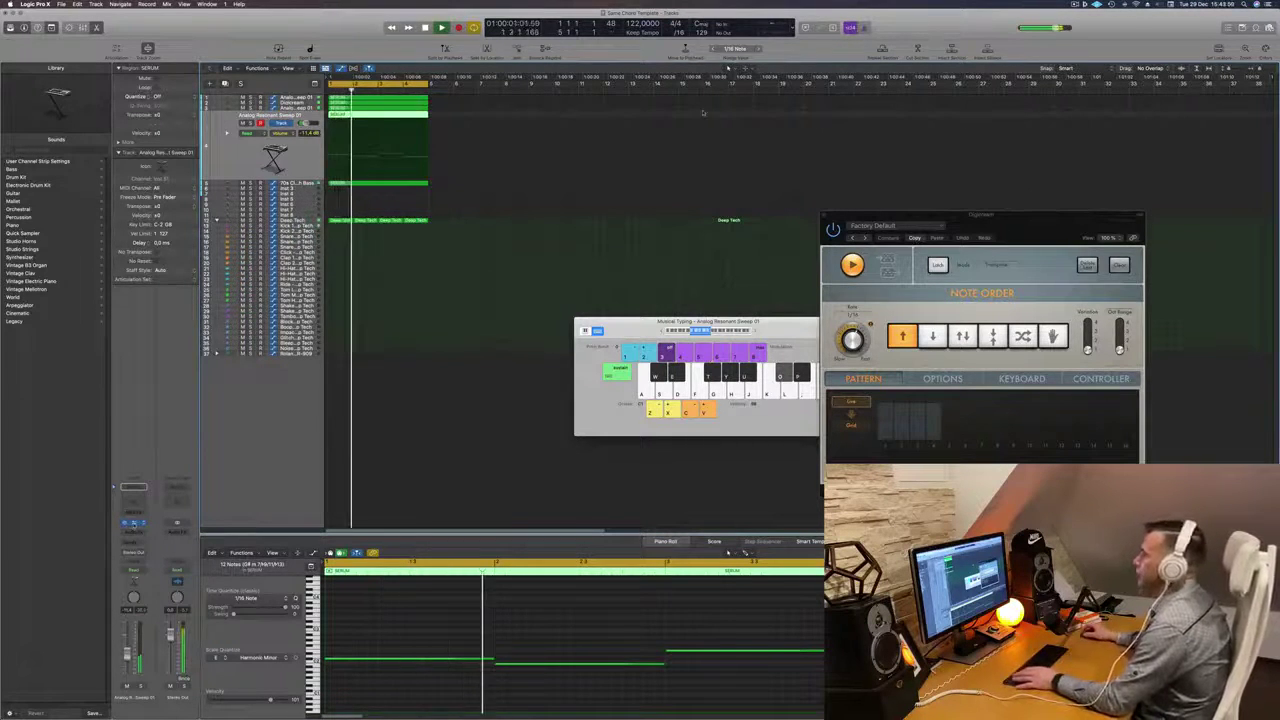
click(134, 523)
drag(590, 110, 628, 118)
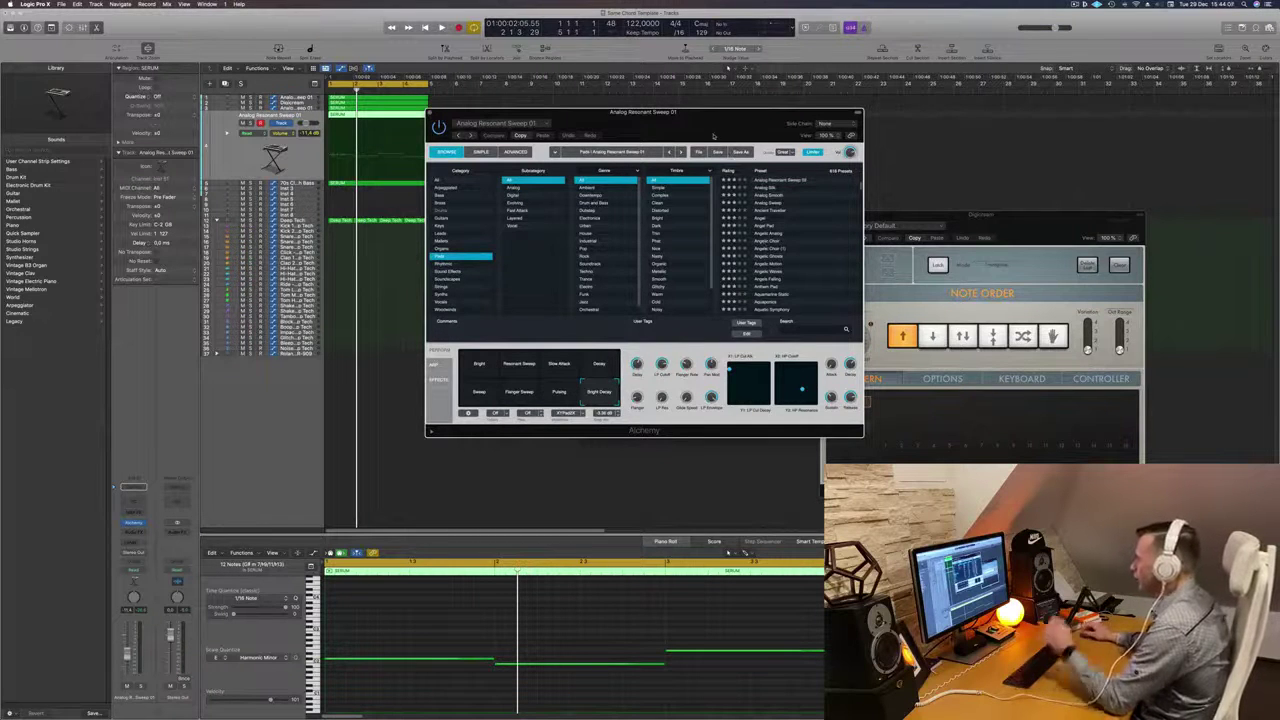
drag(713, 134, 727, 112)
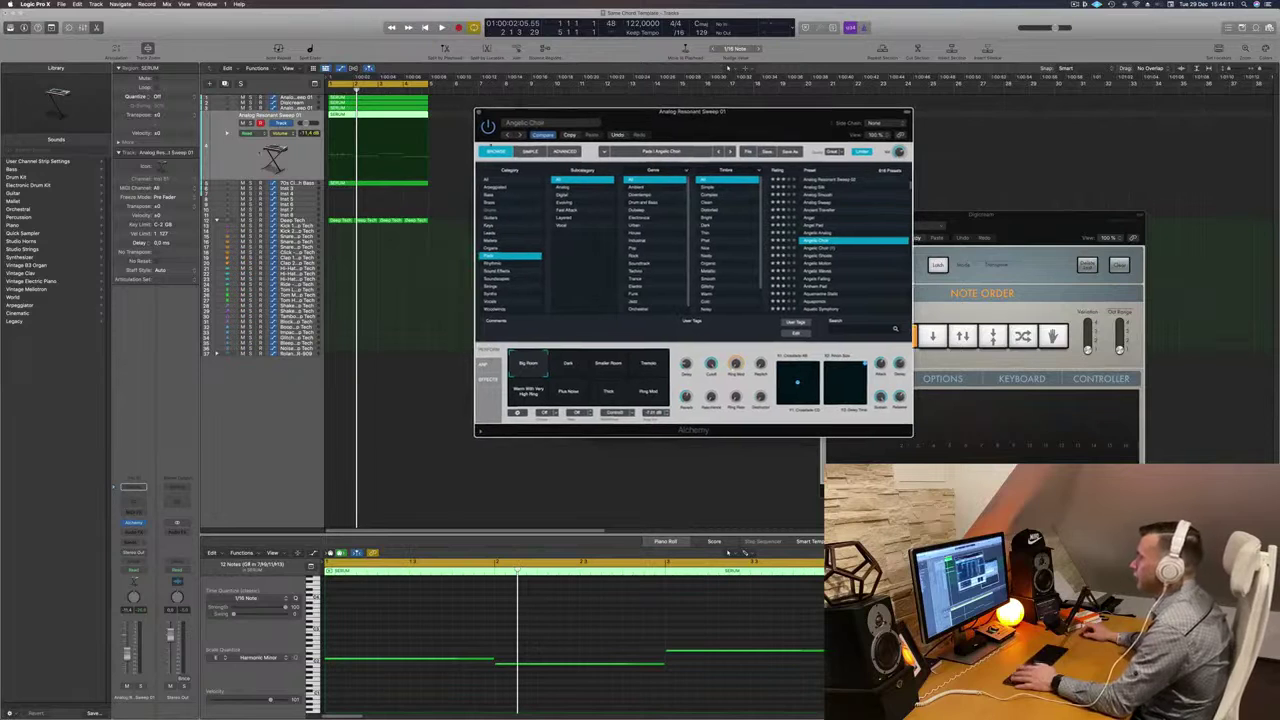
click(245, 155)
key(Return)
click(142, 687)
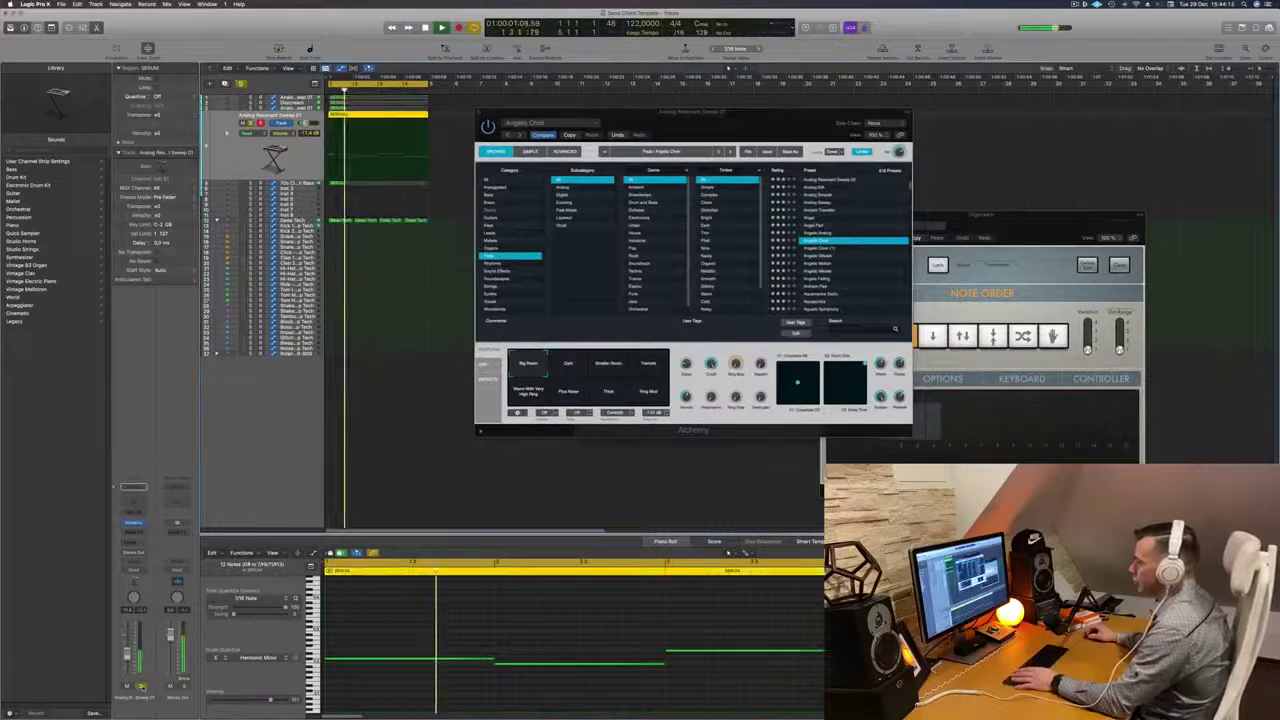
Unsolo the lowest-note track, raise its volume, and restart playback from the beginning.
click(142, 687)
key(Return)
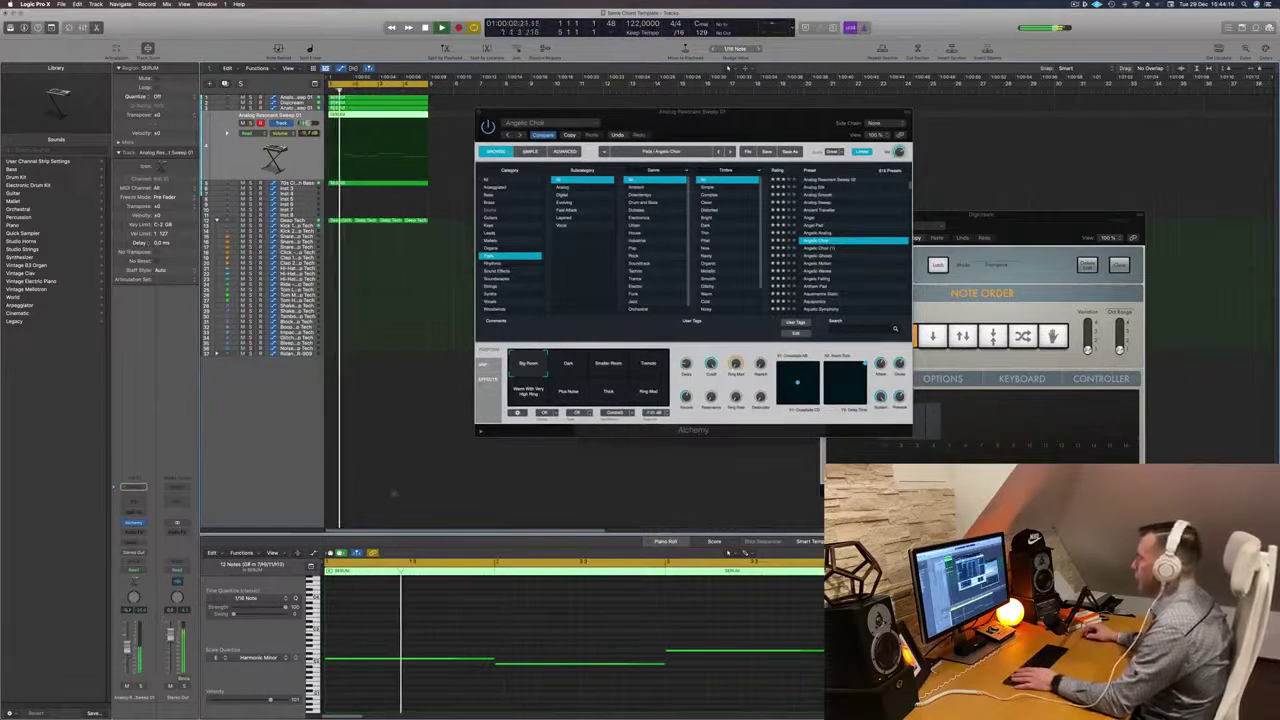
key(Return)
Audition the Alchemy pad presets Angelic Motion and Artificial on the lowest-note track during playback.
click(744, 119)
key(Down)
key(Down)
key(Down)
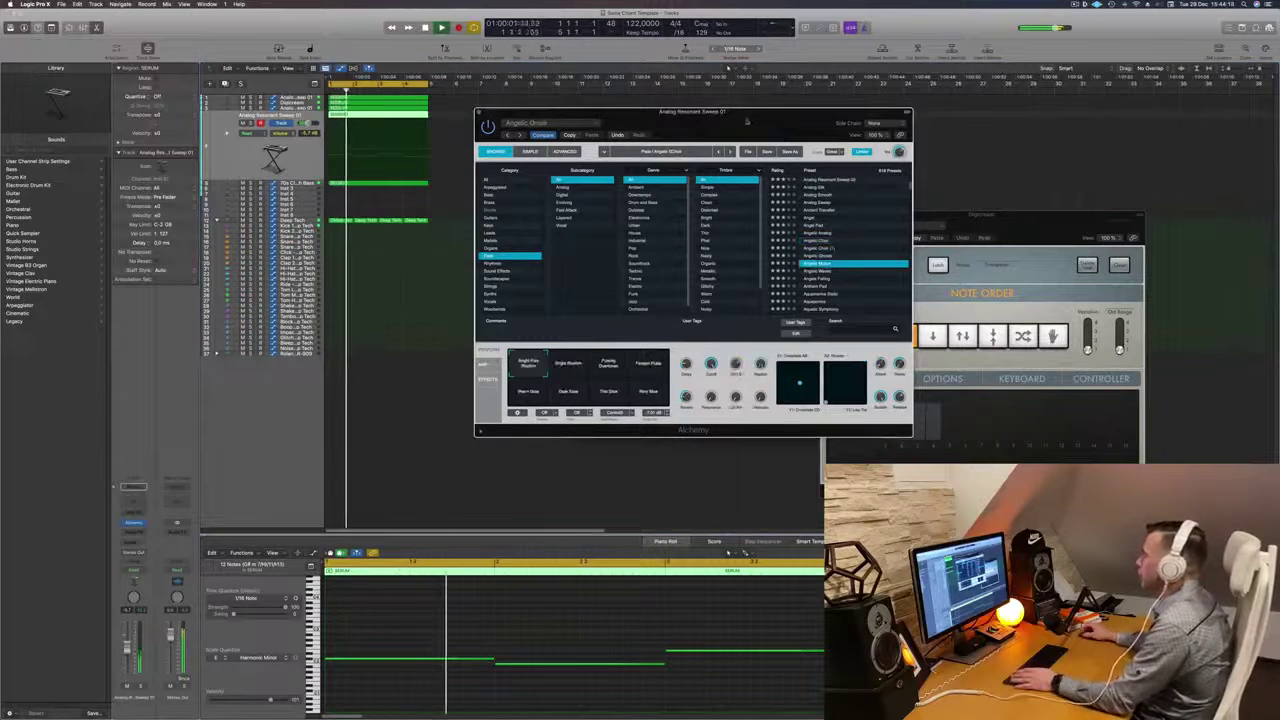
drag(743, 120, 736, 116)
scroll(826, 228, down, 4)
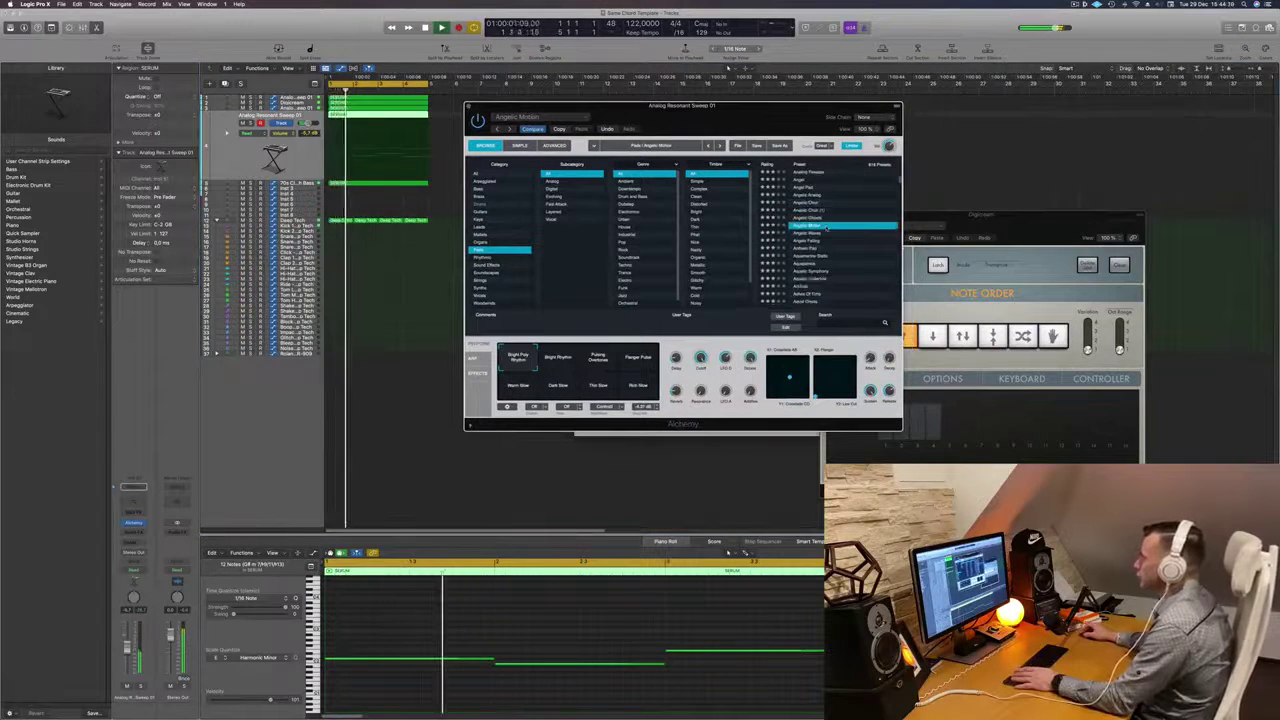
click(806, 261)
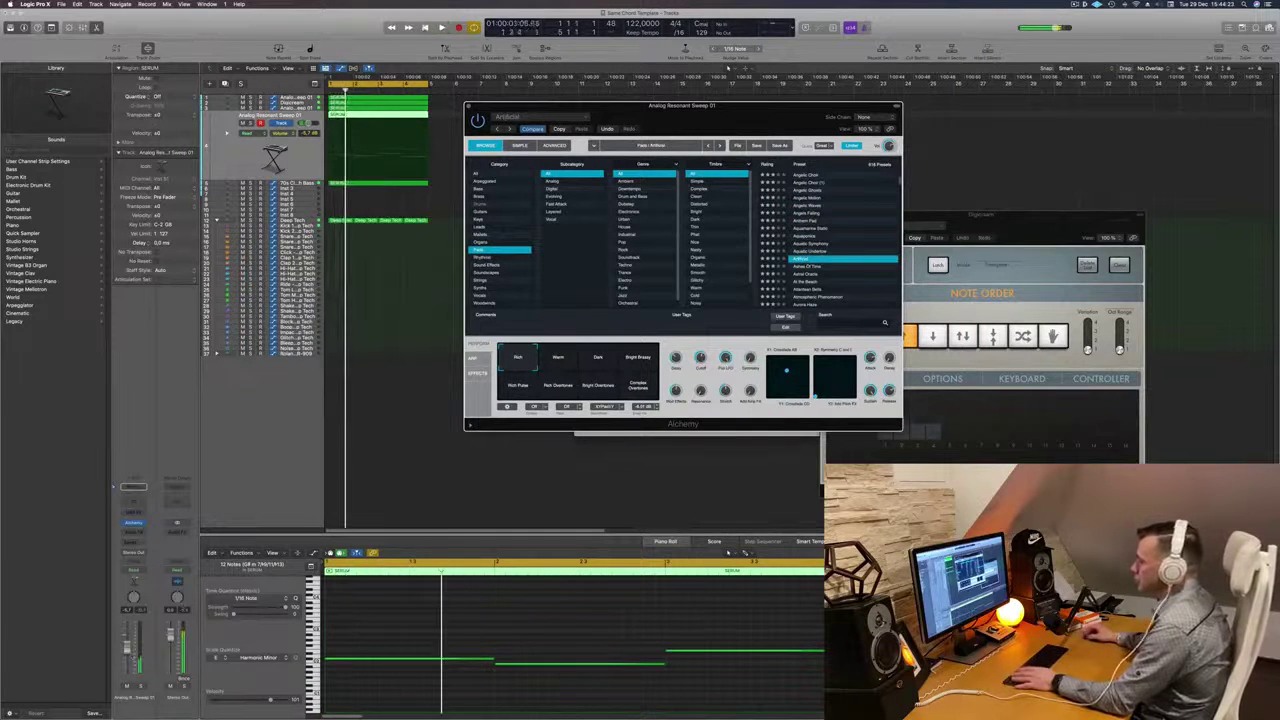
Filter the Alchemy pads to the Fast Attack subcategory and load 90s Luscious Pad.
click(899, 208)
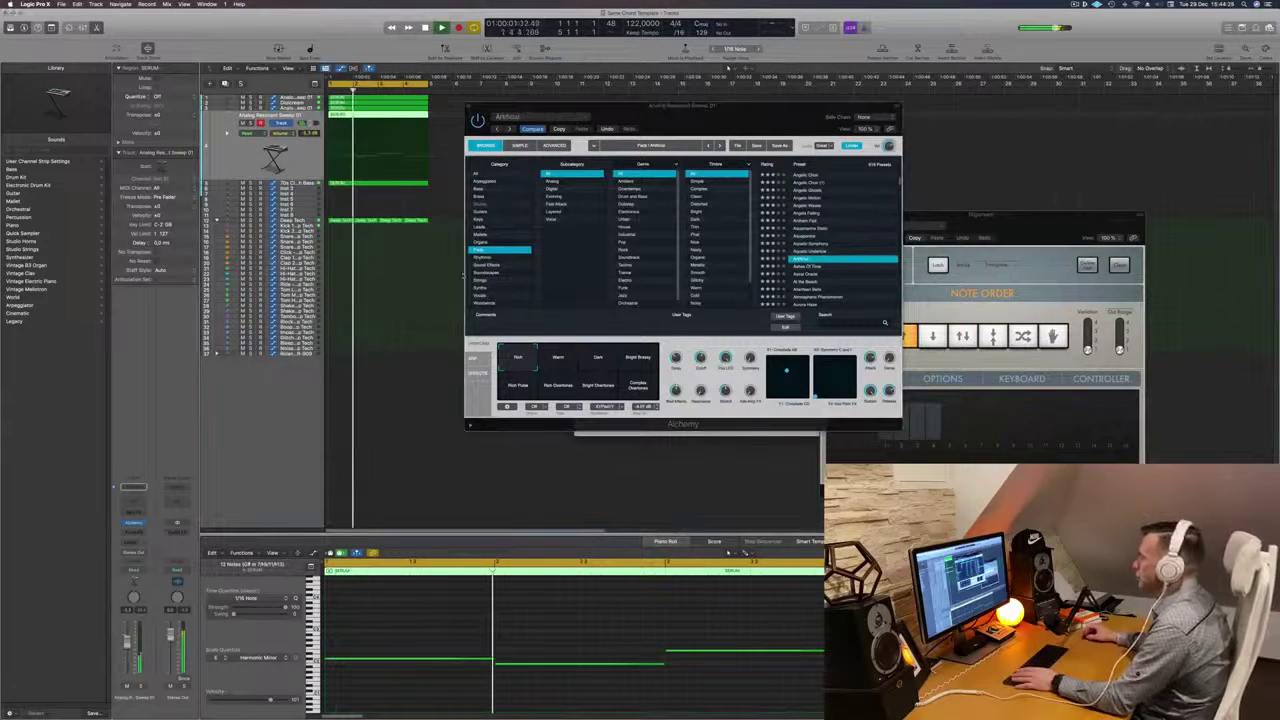
click(568, 204)
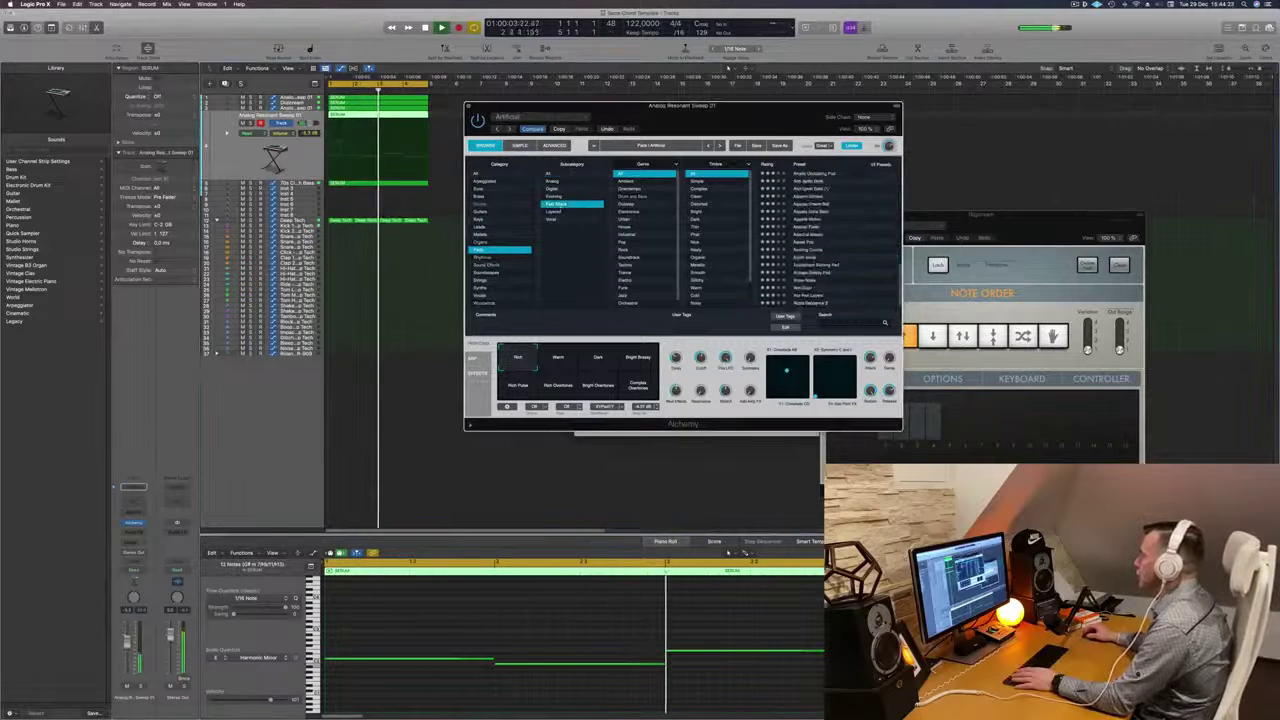
click(826, 176)
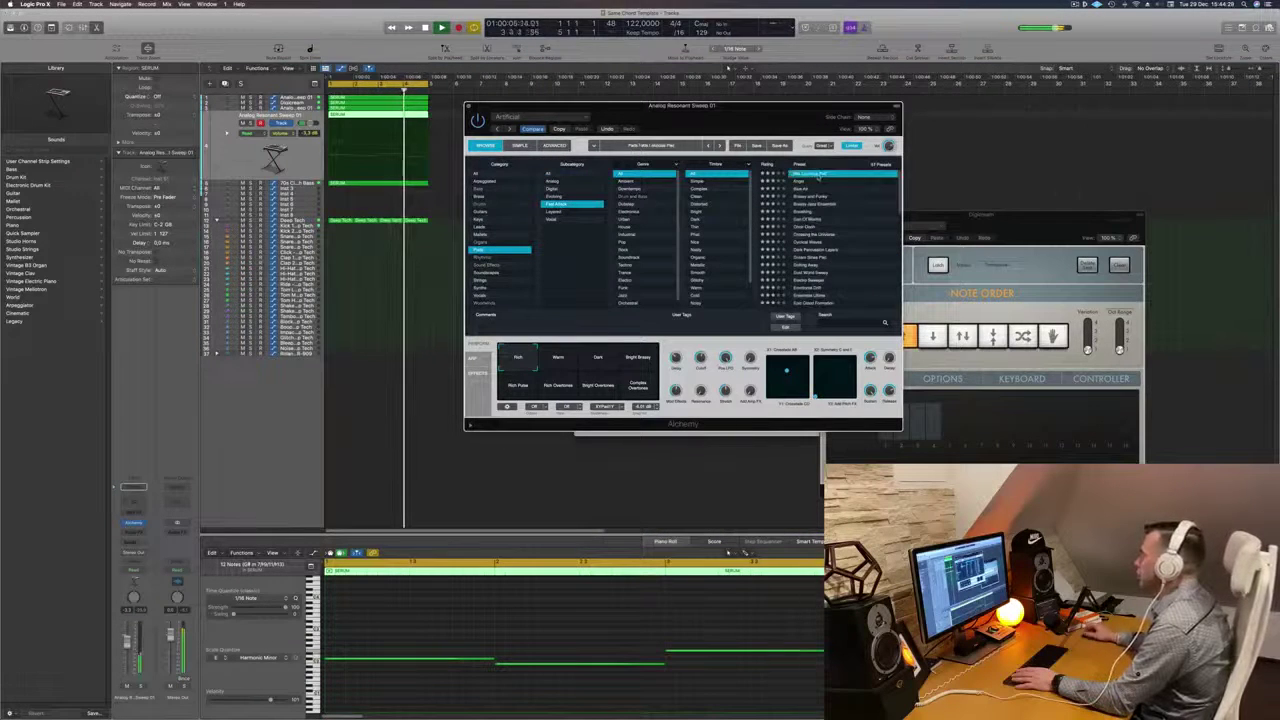
Move the notes of the lowest-note region down an octave, and play the result with the track's volume raised.
click(444, 637)
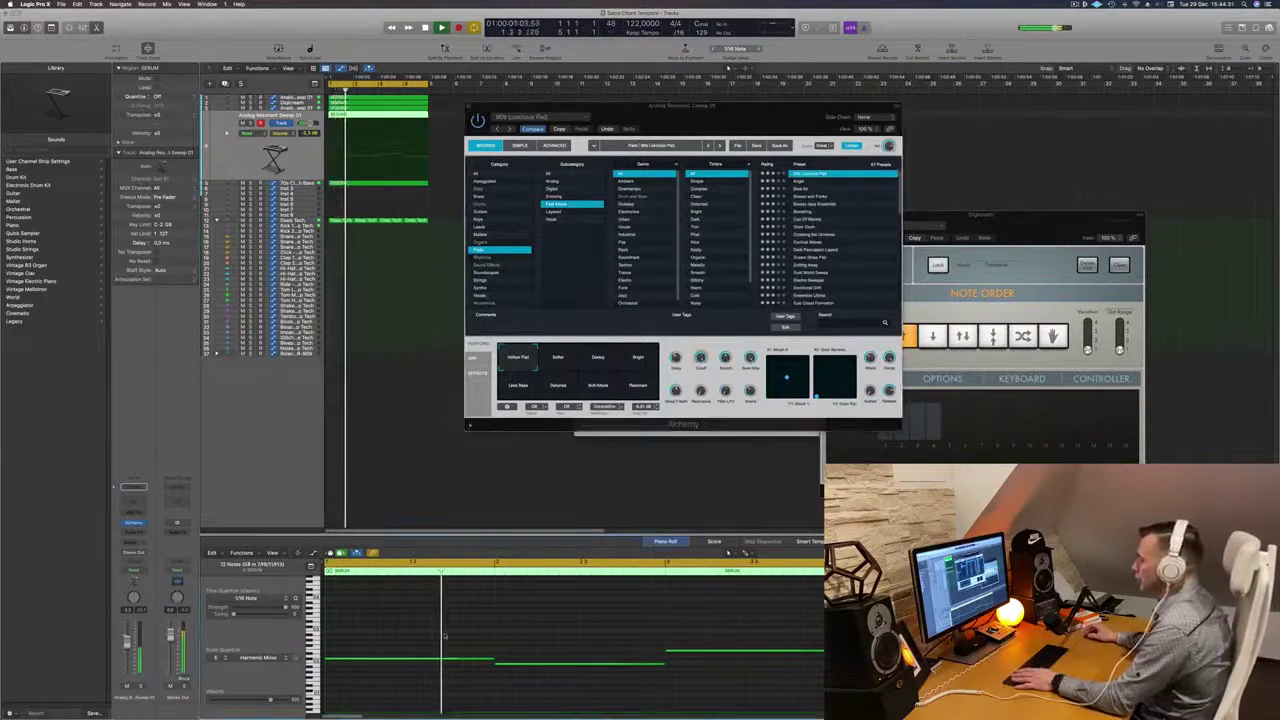
key(space)
key(space)
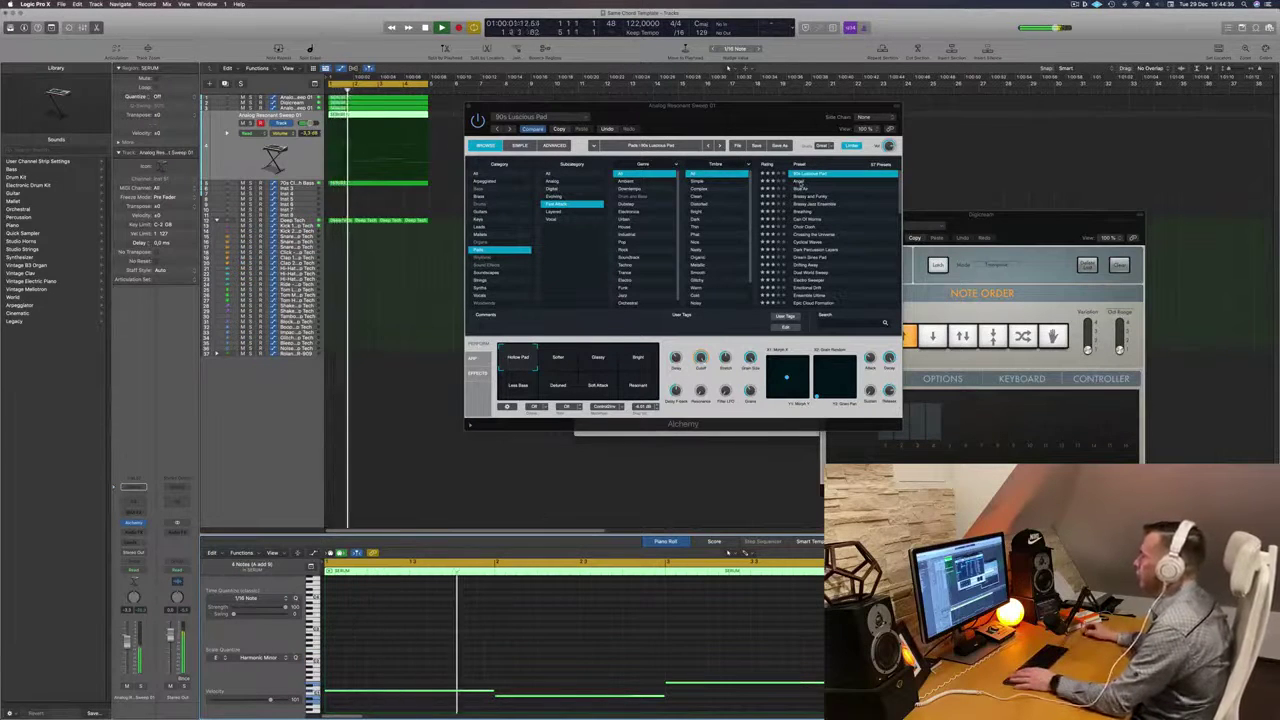
drag(726, 118, 769, 122)
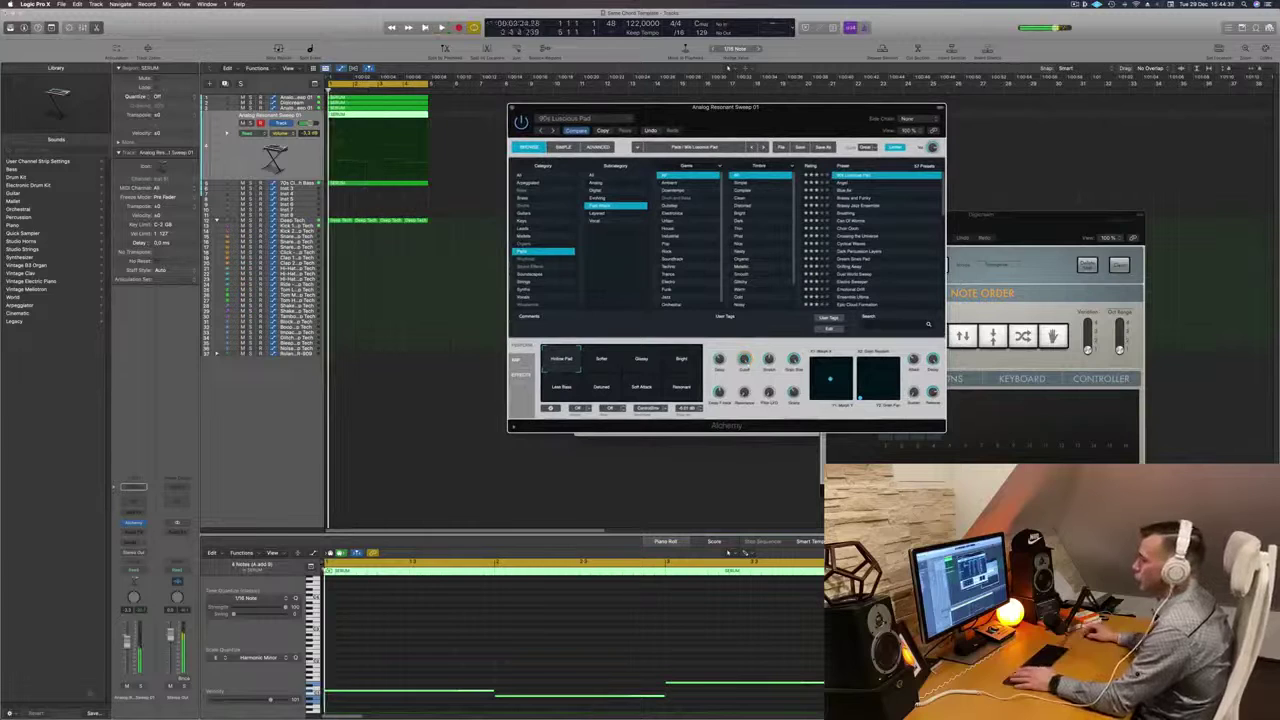
click(478, 637)
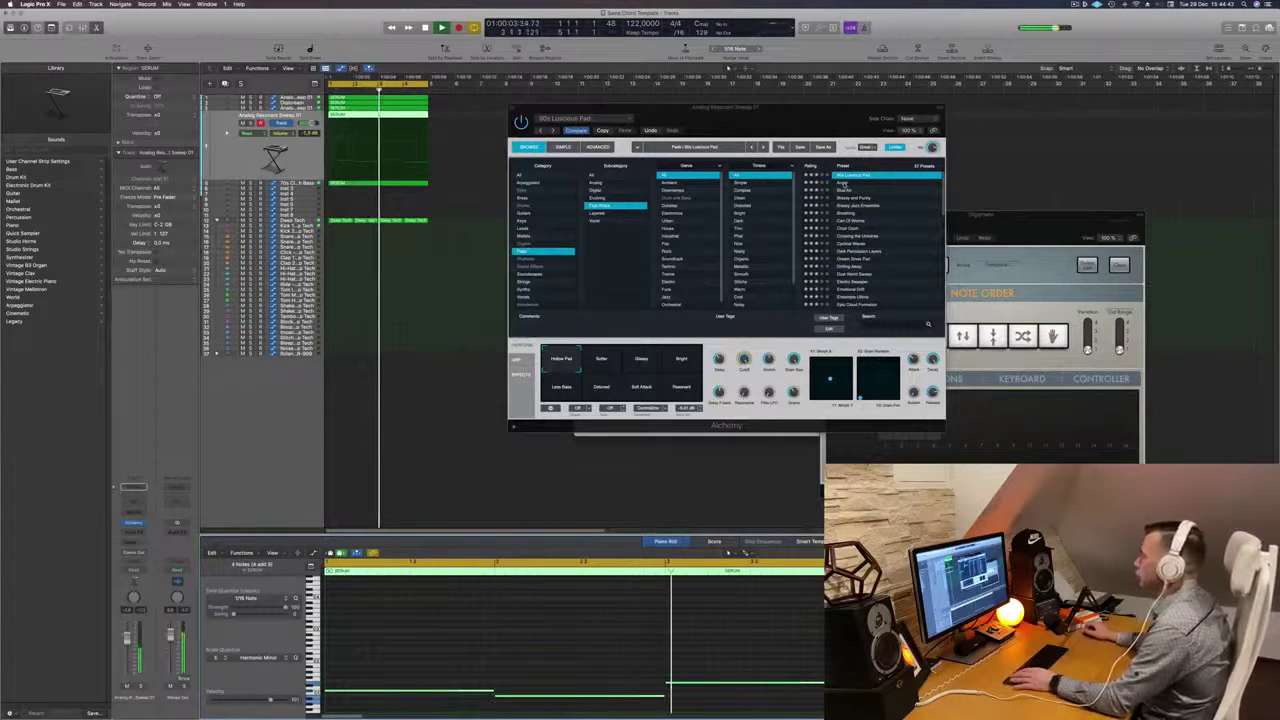
Compare the Softer, Glassy and Bright variations of 90s Luscious Pad, and load the Angel preset instead.
click(620, 362)
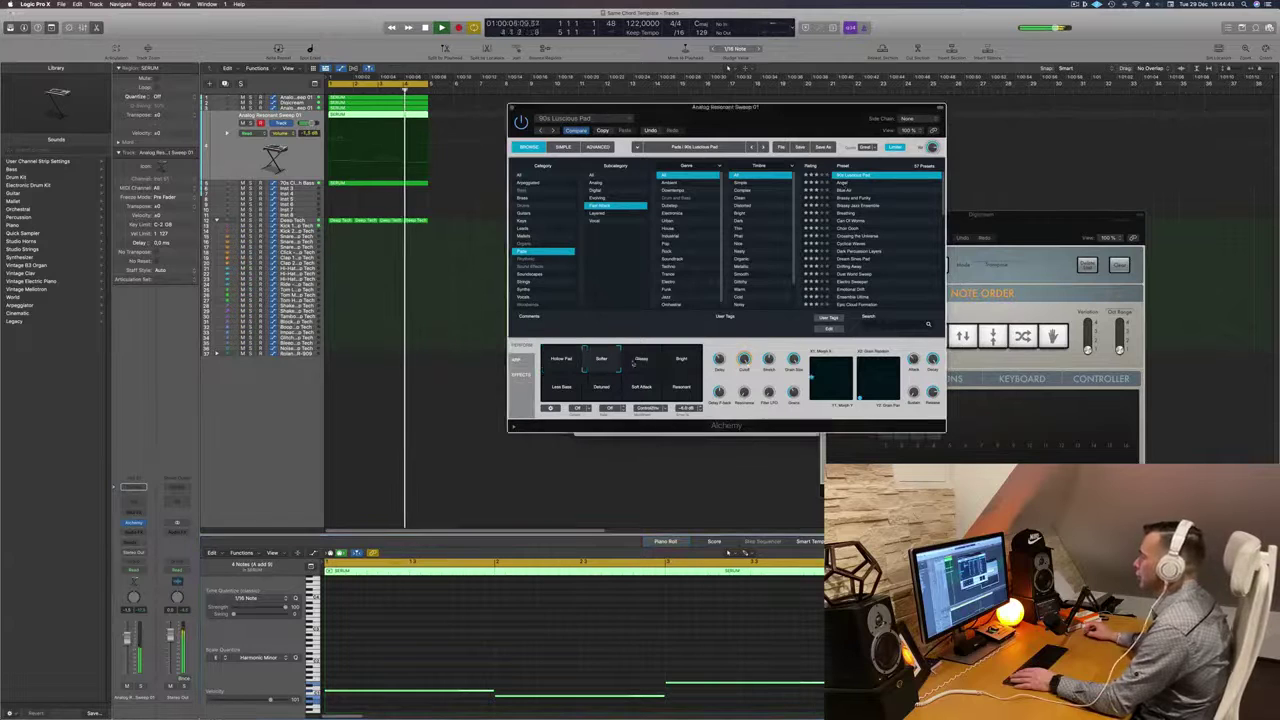
click(637, 362)
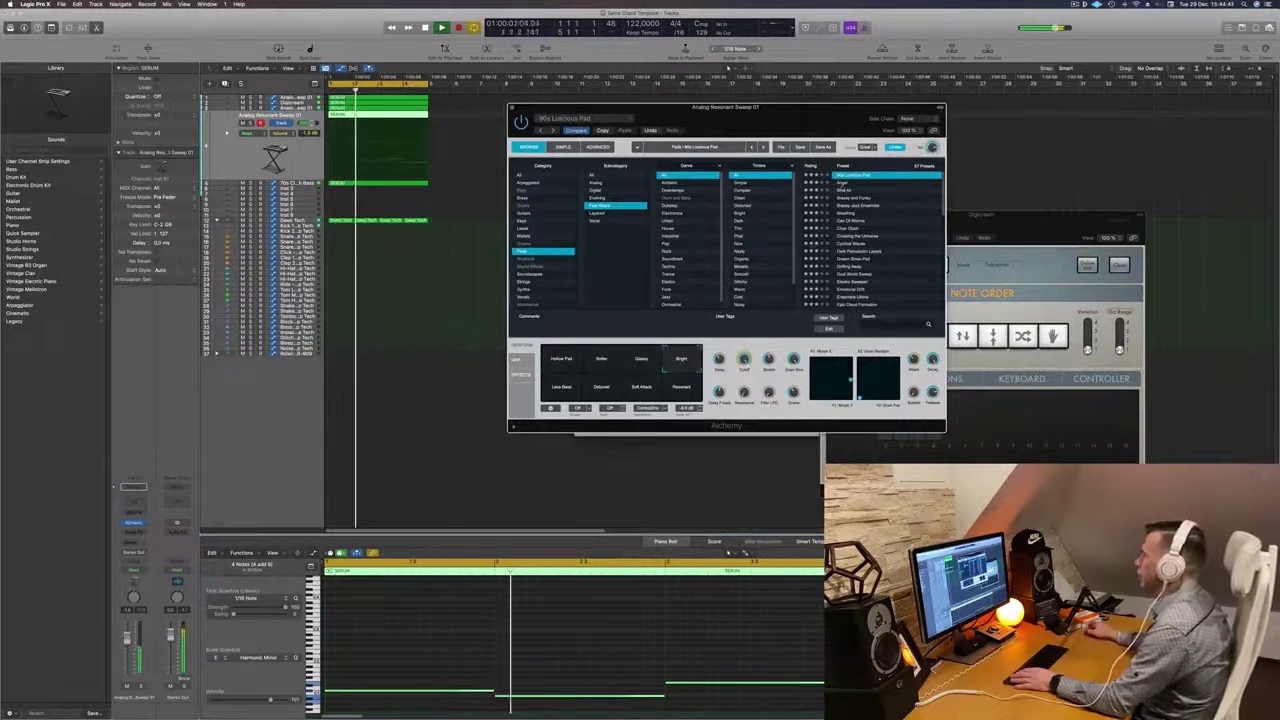
key(Down)
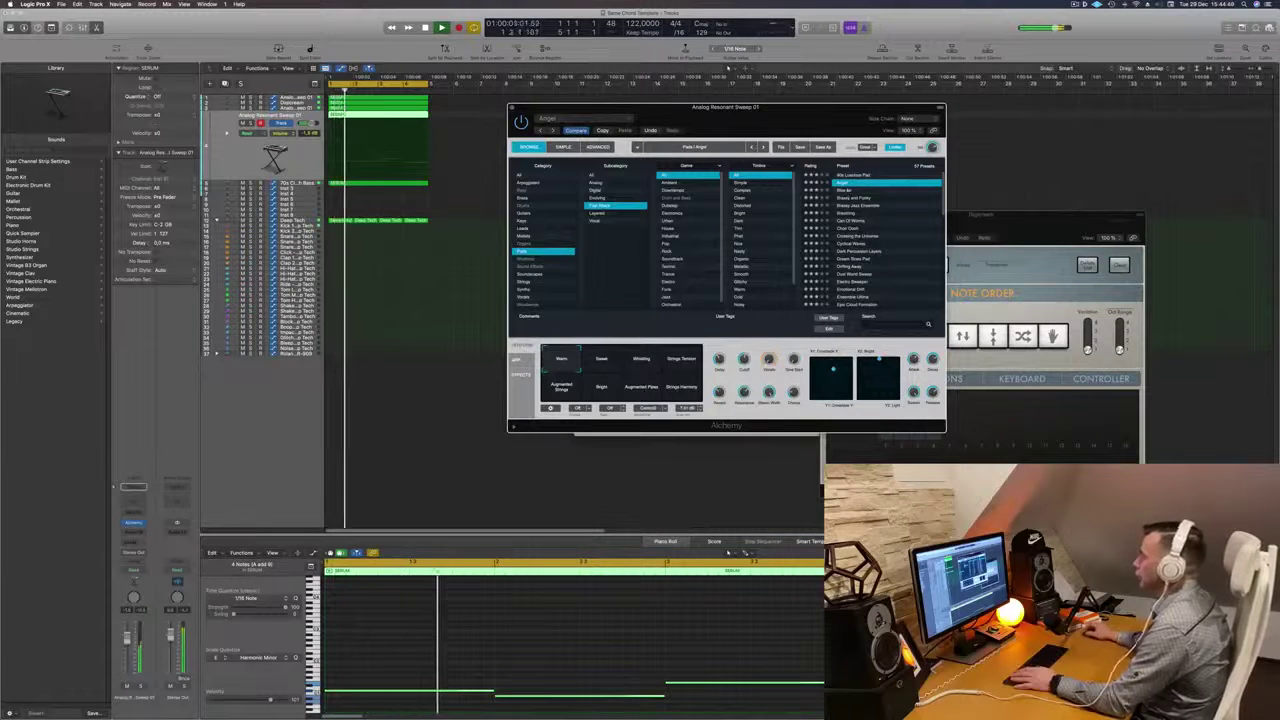
Listen to the Angel pad soloed and in the full mix, and close its Alchemy window.
click(140, 687)
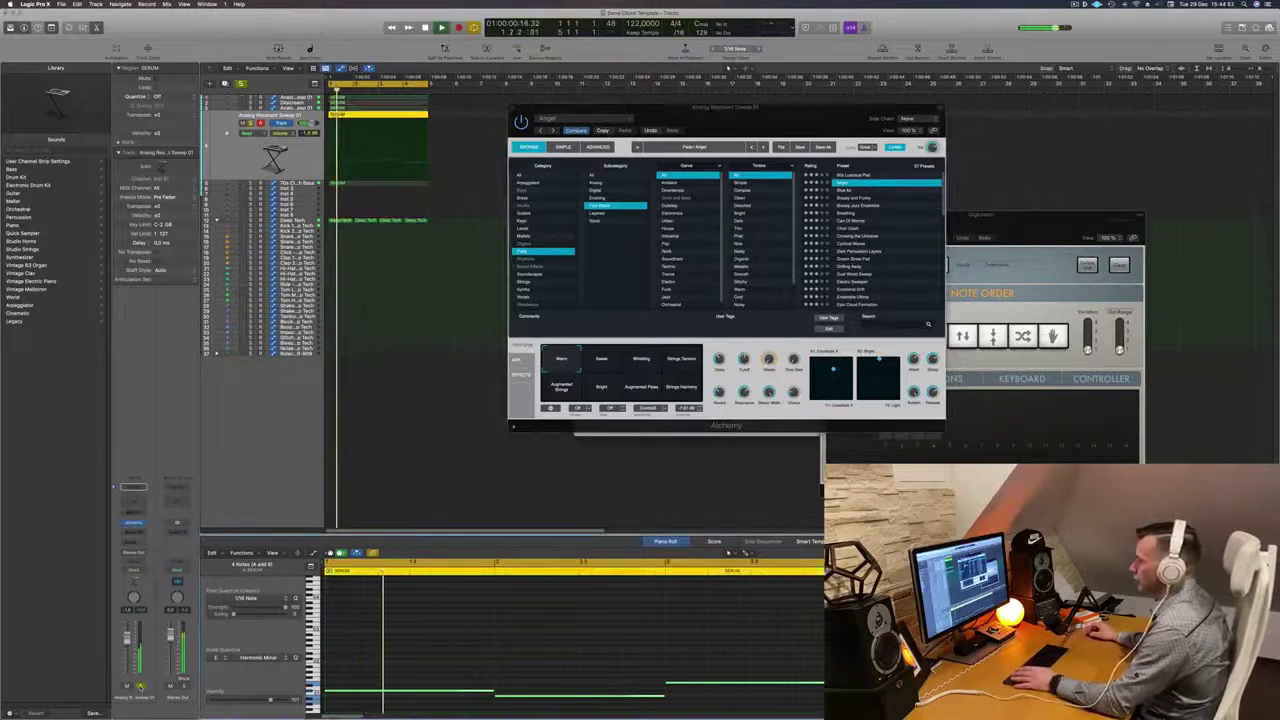
click(140, 687)
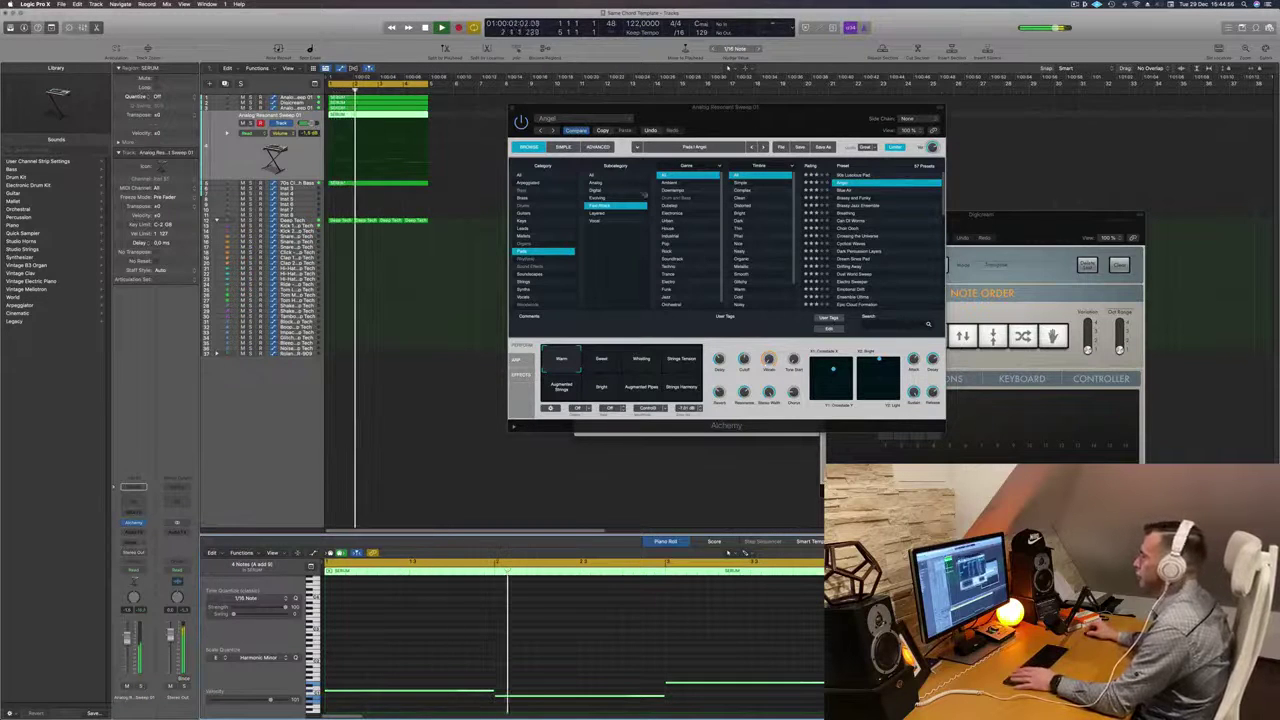
drag(518, 113, 372, 211)
click(367, 208)
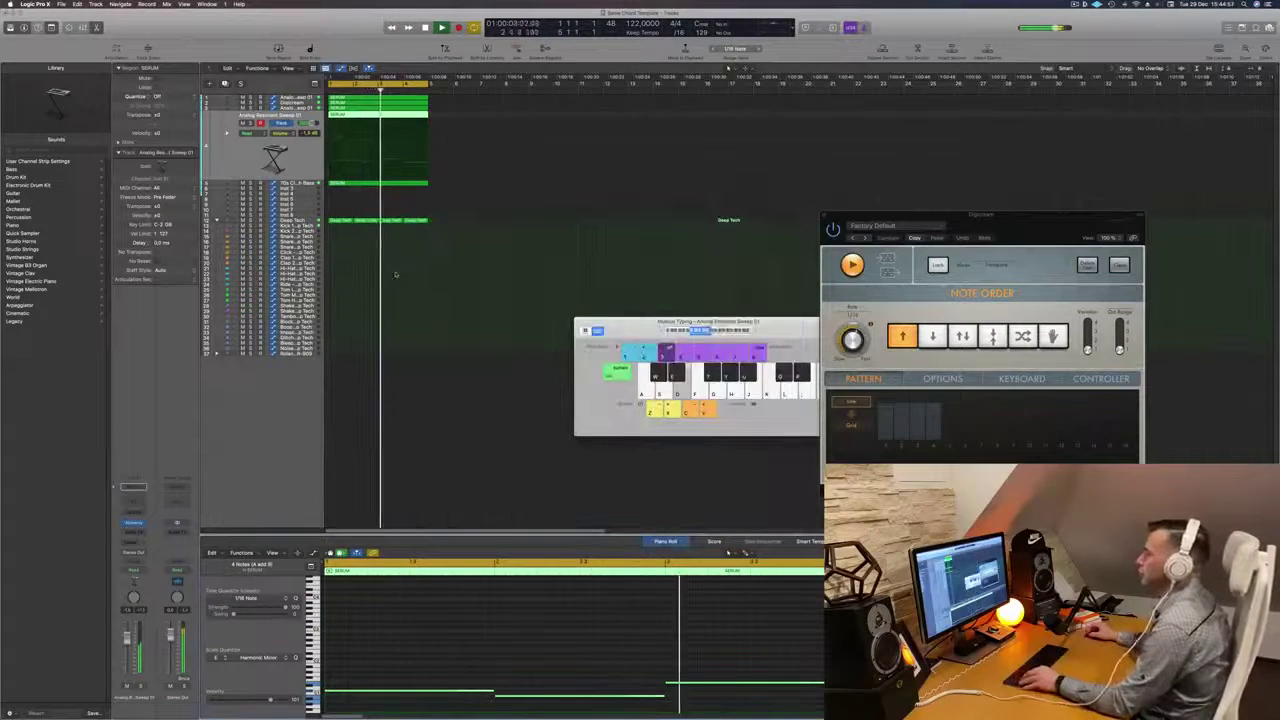
Select all regions of the four-bar section and repeat them three times.
click(402, 275)
scroll(430, 274, right, 2)
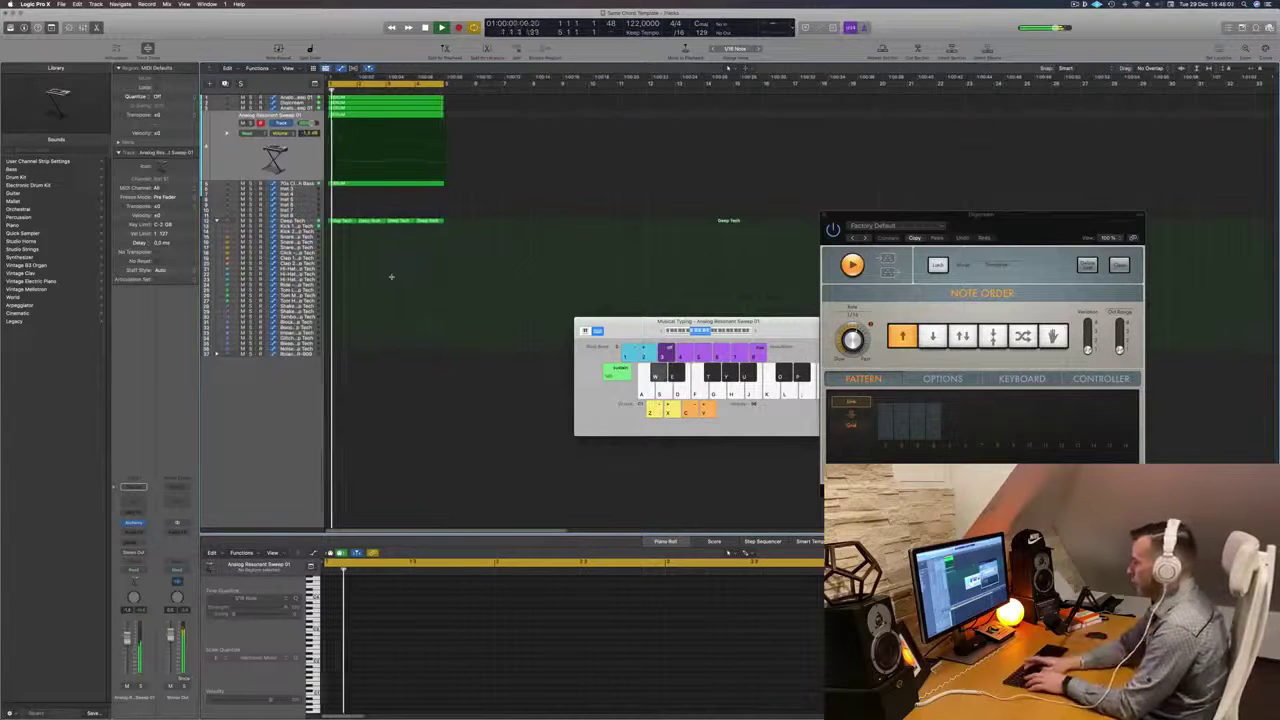
key(ctrl+super+r)
key(ctrl+super+r)
key(ctrl+super+r)
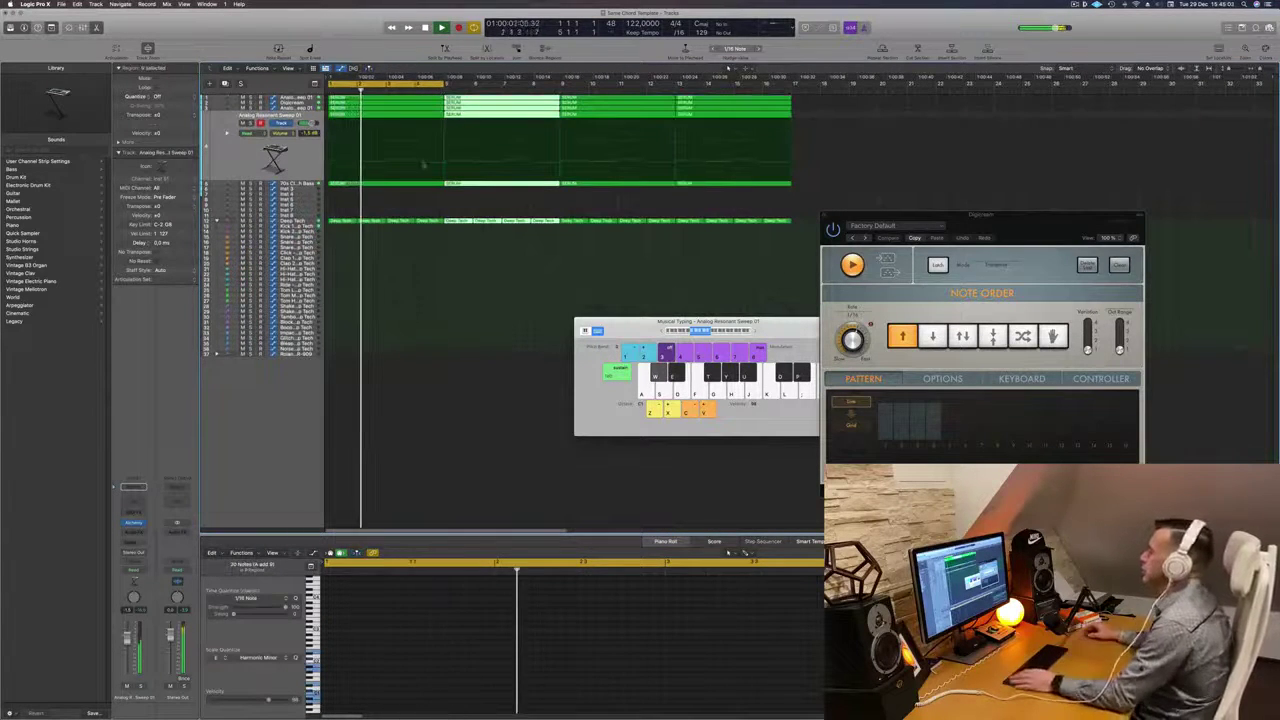
Extend the cycle range over all 16 bars of repeated regions, enlarge the track rows, and play from the start.
drag(447, 83, 791, 108)
scroll(511, 289, up, 5)
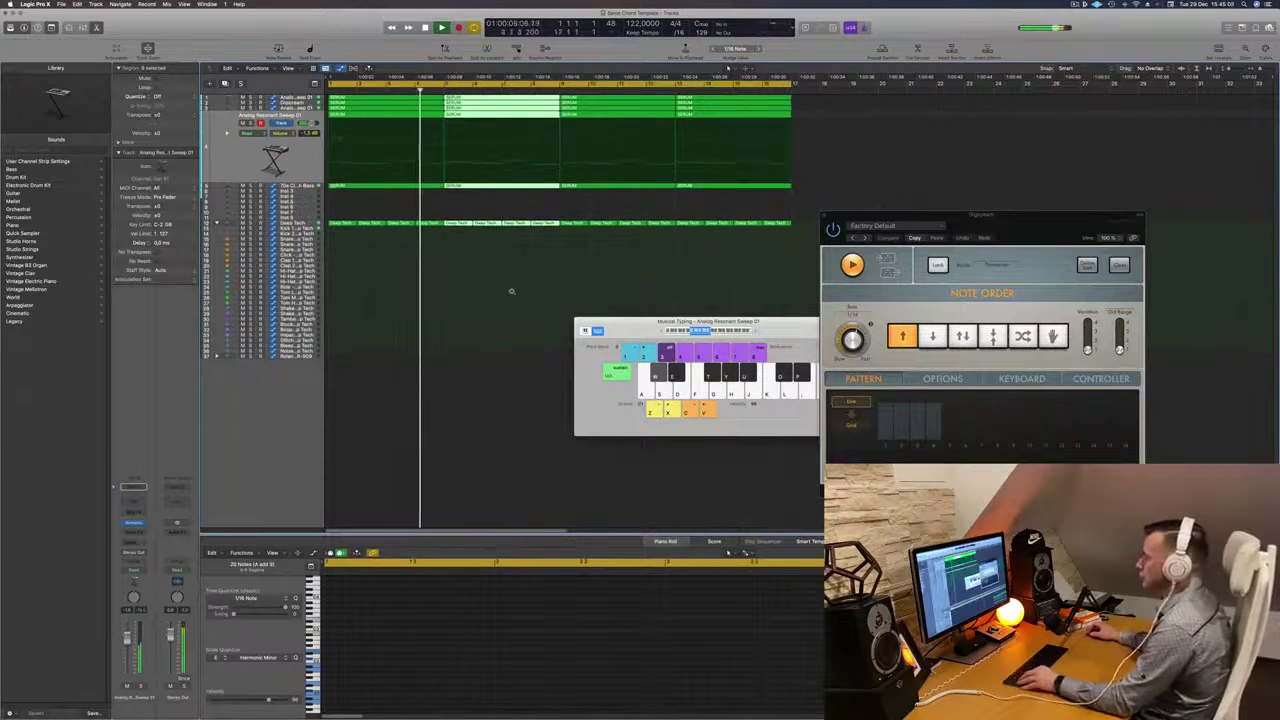
scroll(407, 246, up, 3)
click(405, 246)
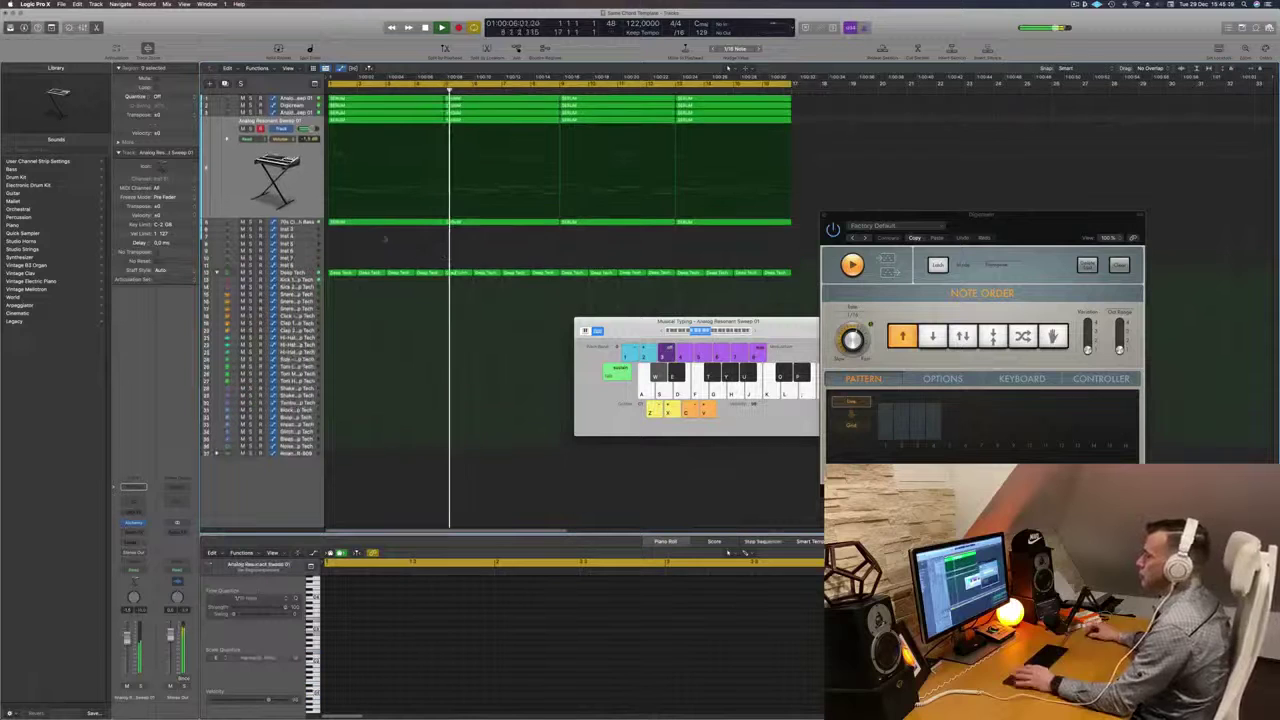
key(Return)
Open Alchemy on the 70s Classic Synth Bass track, and raise the track's volume to -4.3 dB during playback.
click(291, 224)
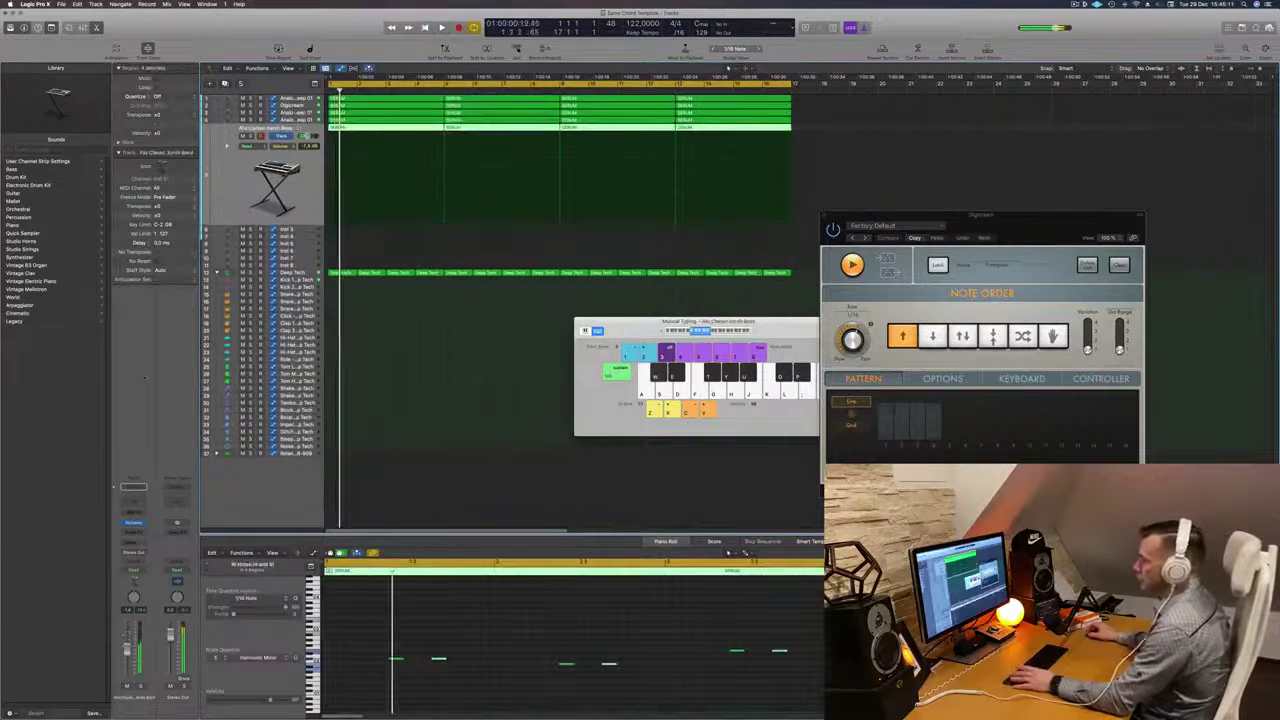
key(Return)
click(135, 523)
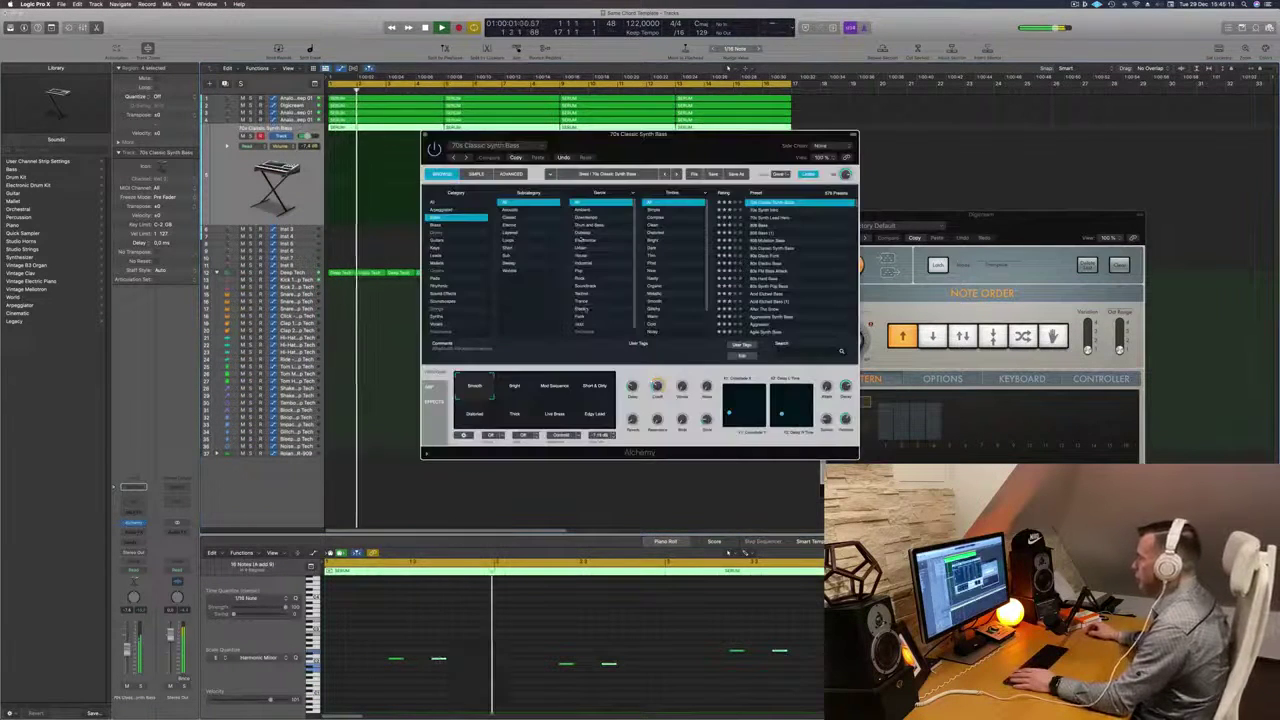
key(Return)
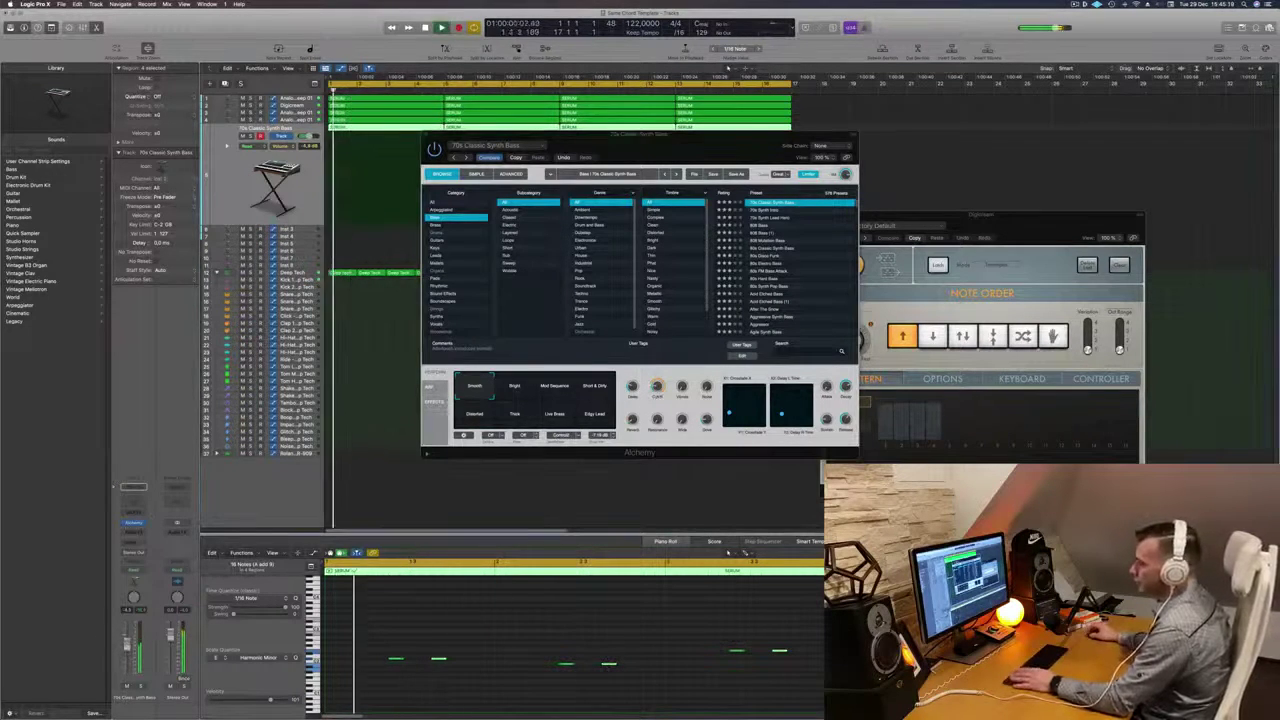
Insert a stereo Compressor on the bass track, set it to the Classic VCA model, and close the plug-in windows.
click(133, 533)
mouse_move(150, 556)
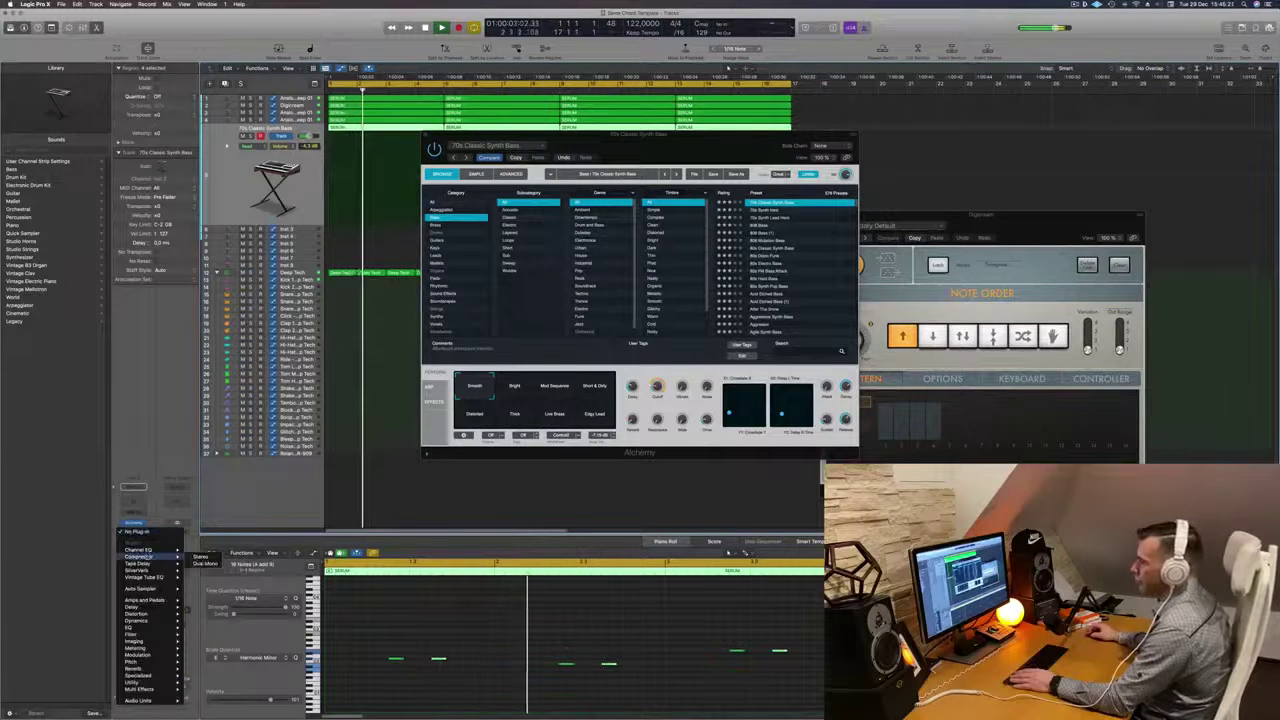
click(200, 557)
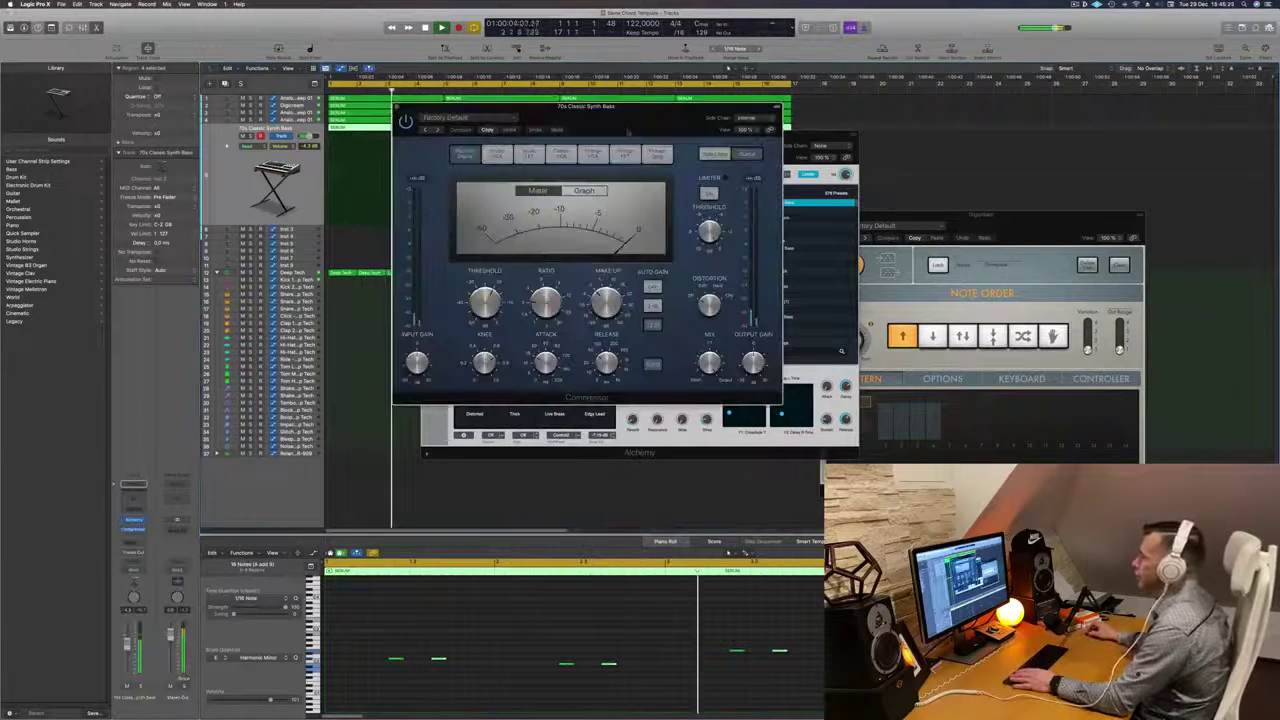
click(600, 158)
click(557, 156)
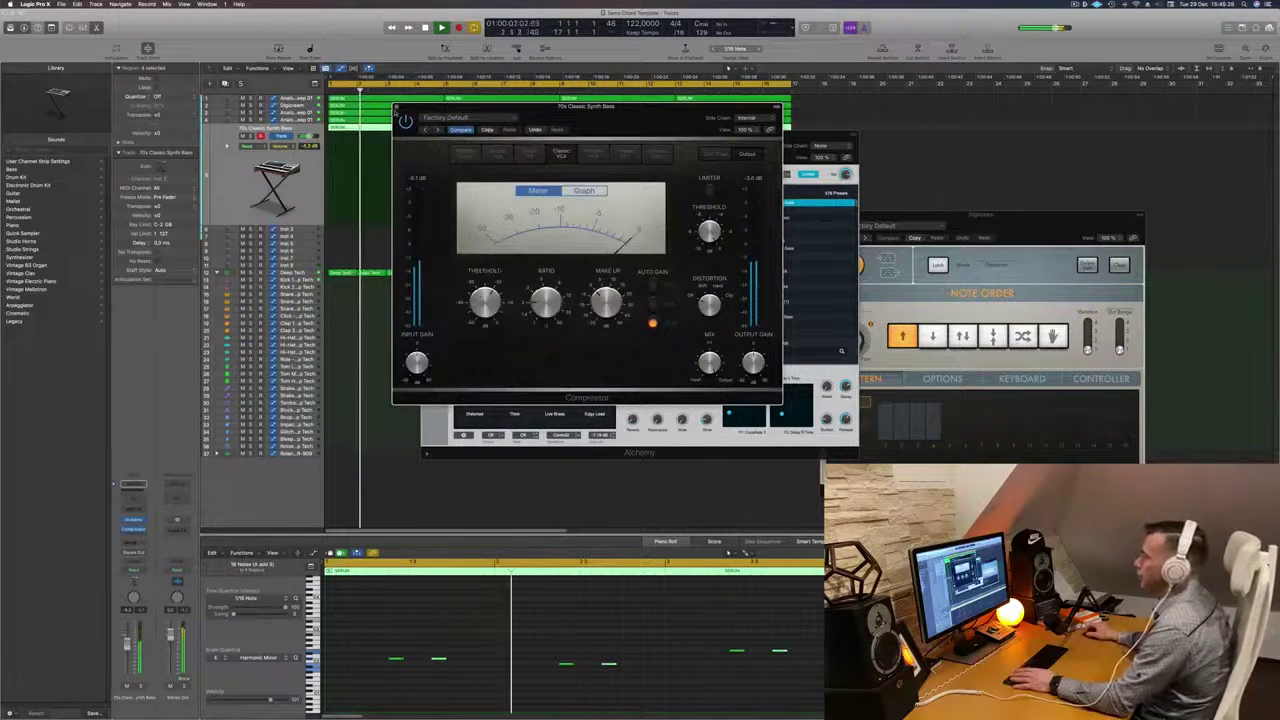
click(396, 107)
drag(546, 153, 447, 175)
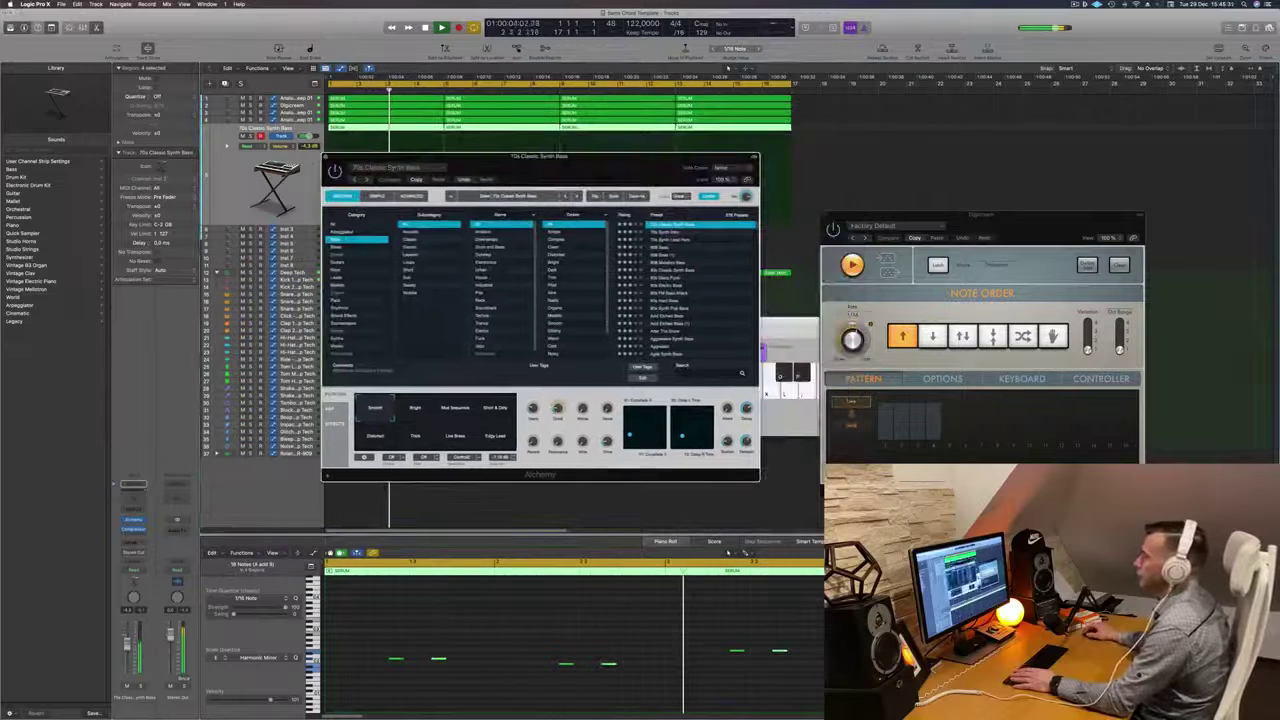
click(326, 157)
Copy the first Deep Tech kick region onto the Snare 1 track at the start of the arrangement.
scroll(352, 264, down, 5)
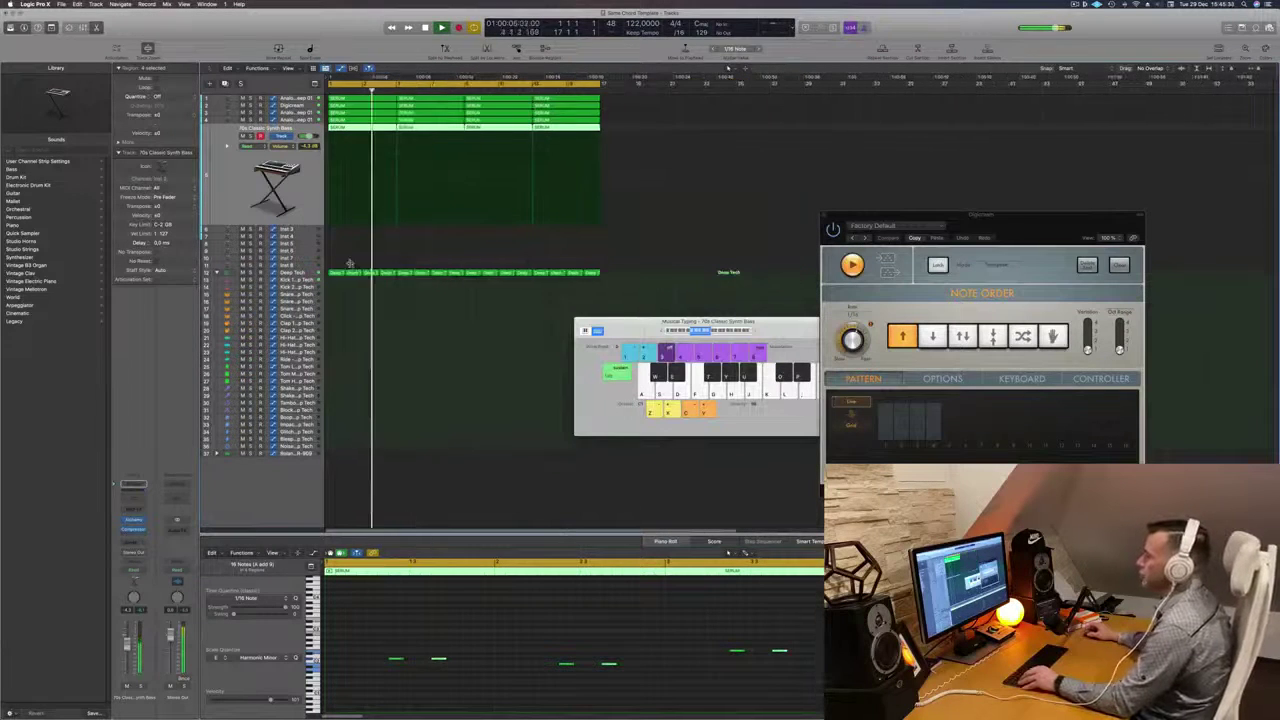
scroll(384, 251, up, 3)
drag(636, 322, 742, 287)
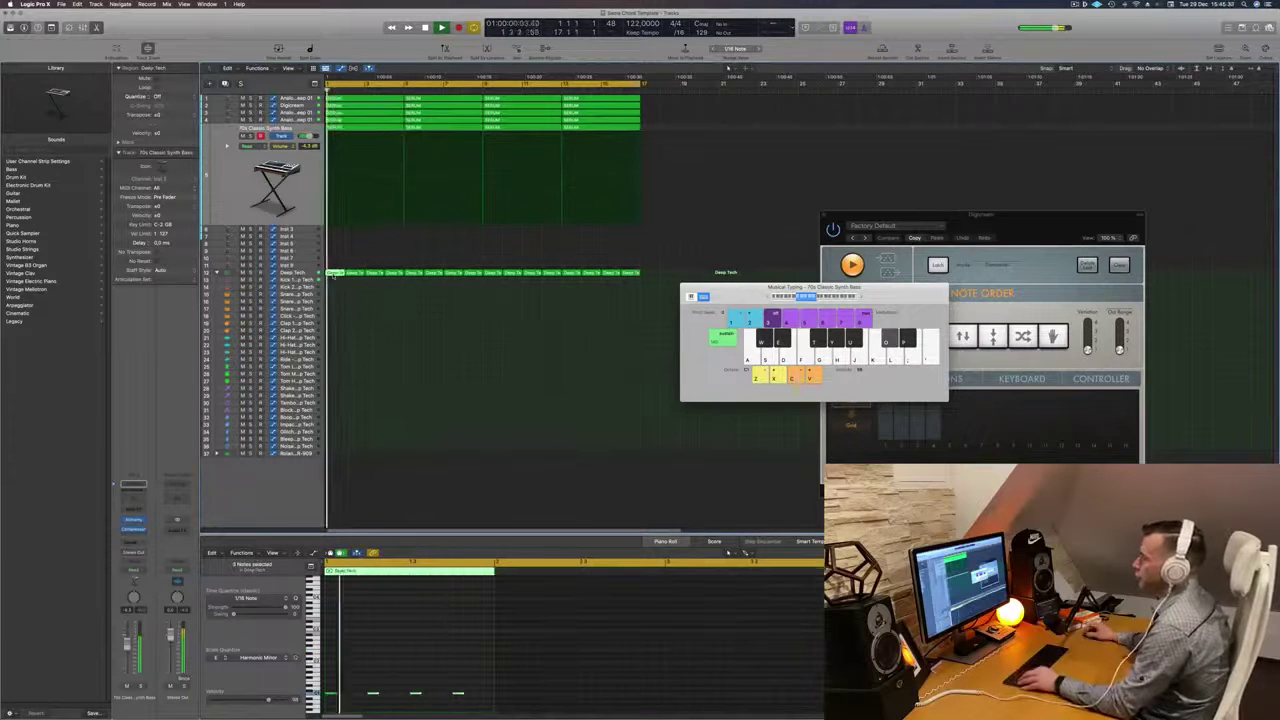
drag(336, 272, 334, 296)
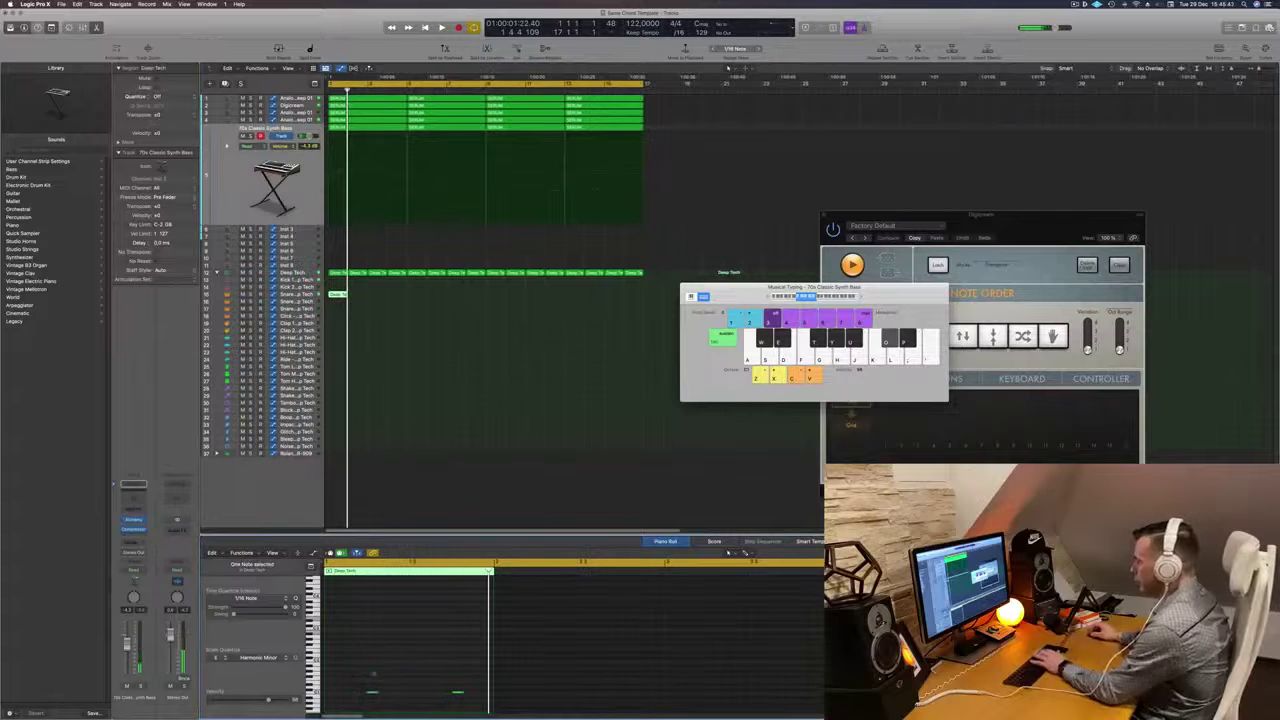
Keep only the beat 2 and beat 4 notes in the copied region, move them up an octave, and play it.
drag(443, 700, 464, 702)
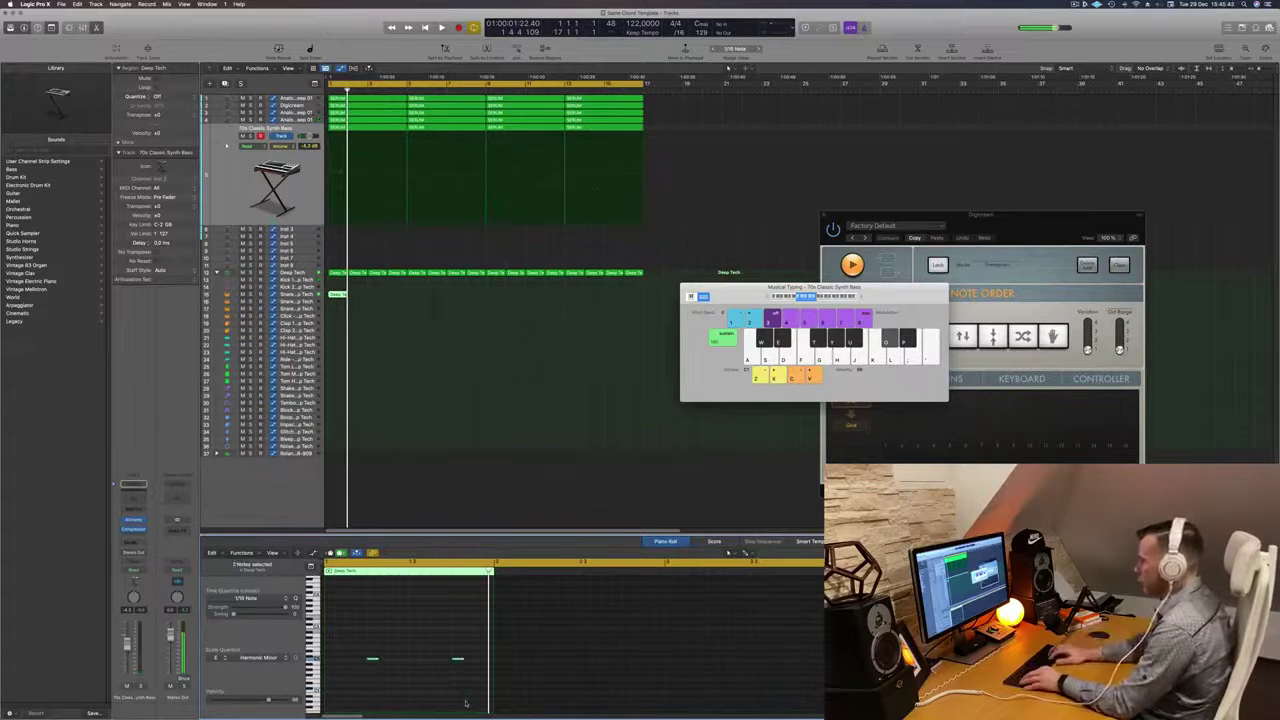
key(space)
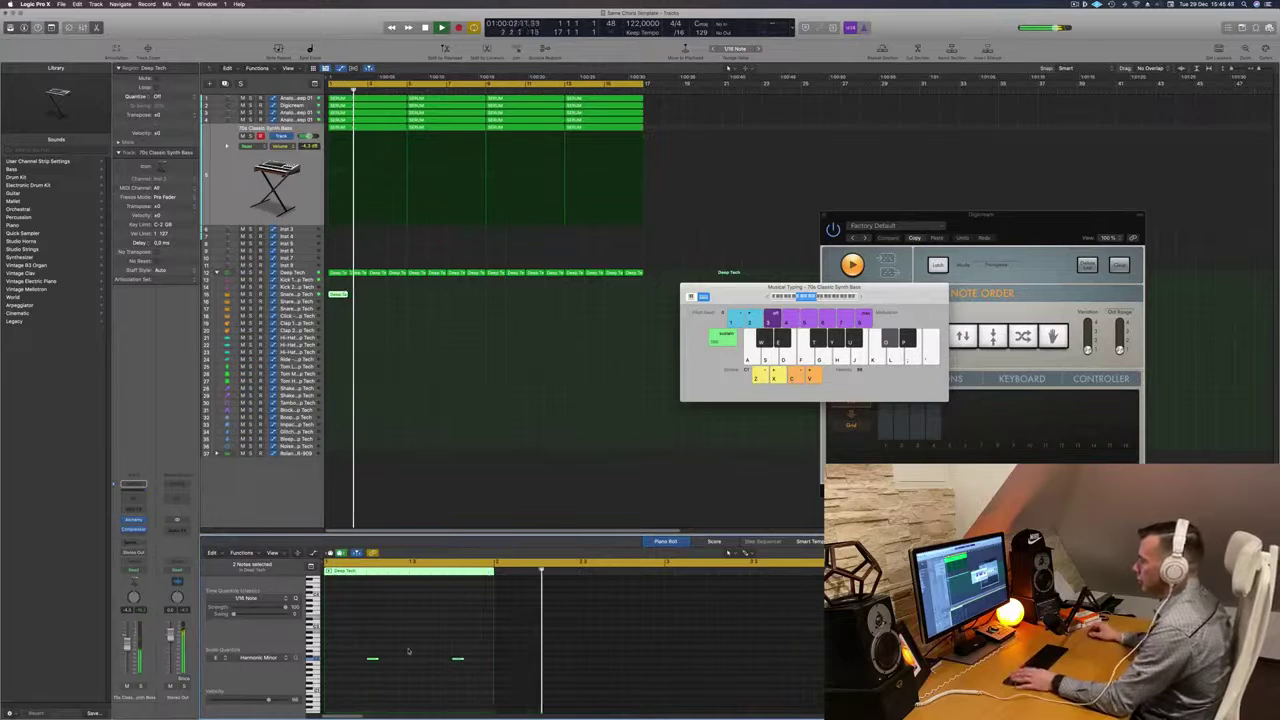
key(space)
Repeat the snare region across the whole 16-bar arrangement, and lower the Snare 1 track's volume during playback.
drag(339, 296, 497, 300)
key(space)
click(305, 295)
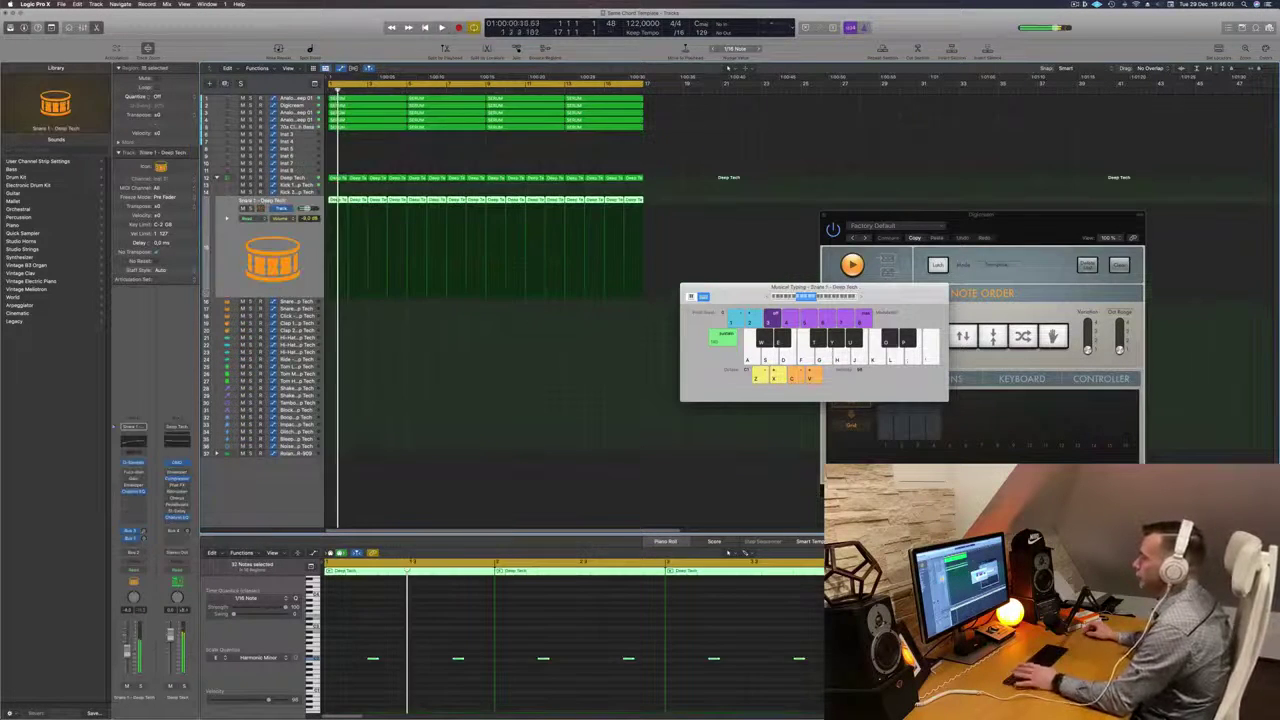
key(space)
key(space)
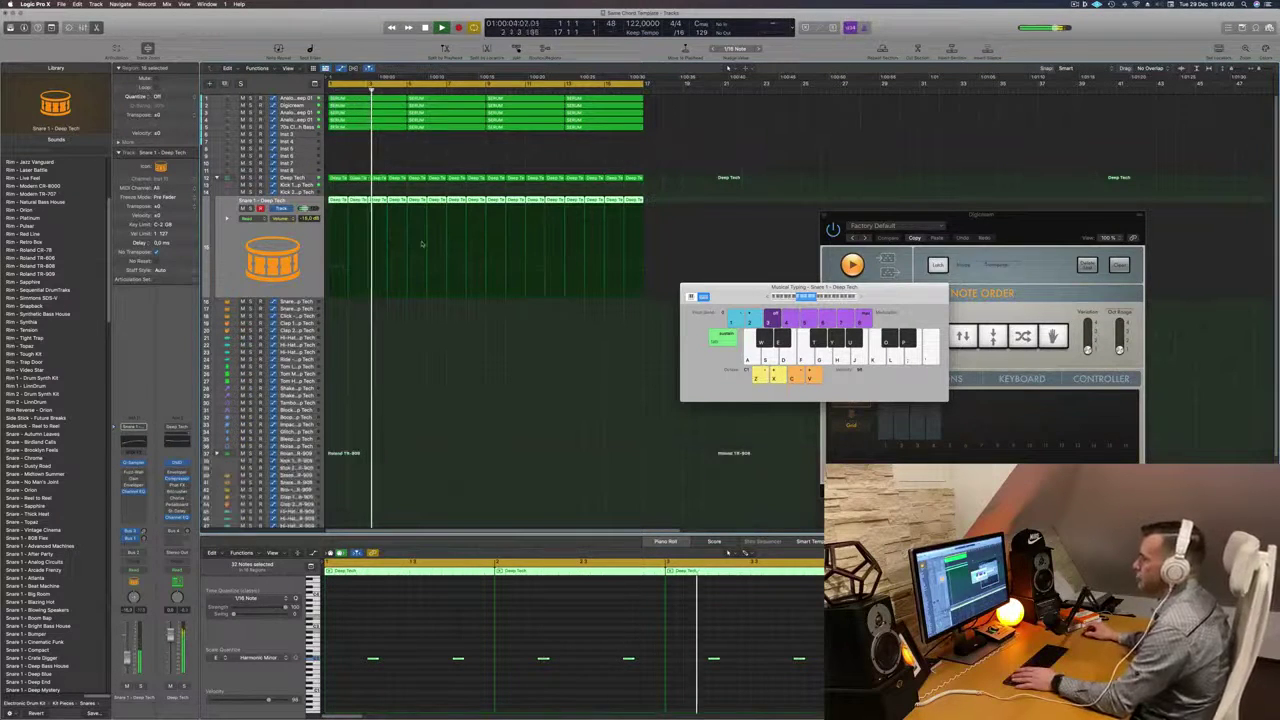
Move all the snare regions from the Deep Tech kit to the Roland TR-909 kit's Snare 1 track and play them.
key(space)
drag(657, 197, 329, 538)
drag(330, 446, 328, 468)
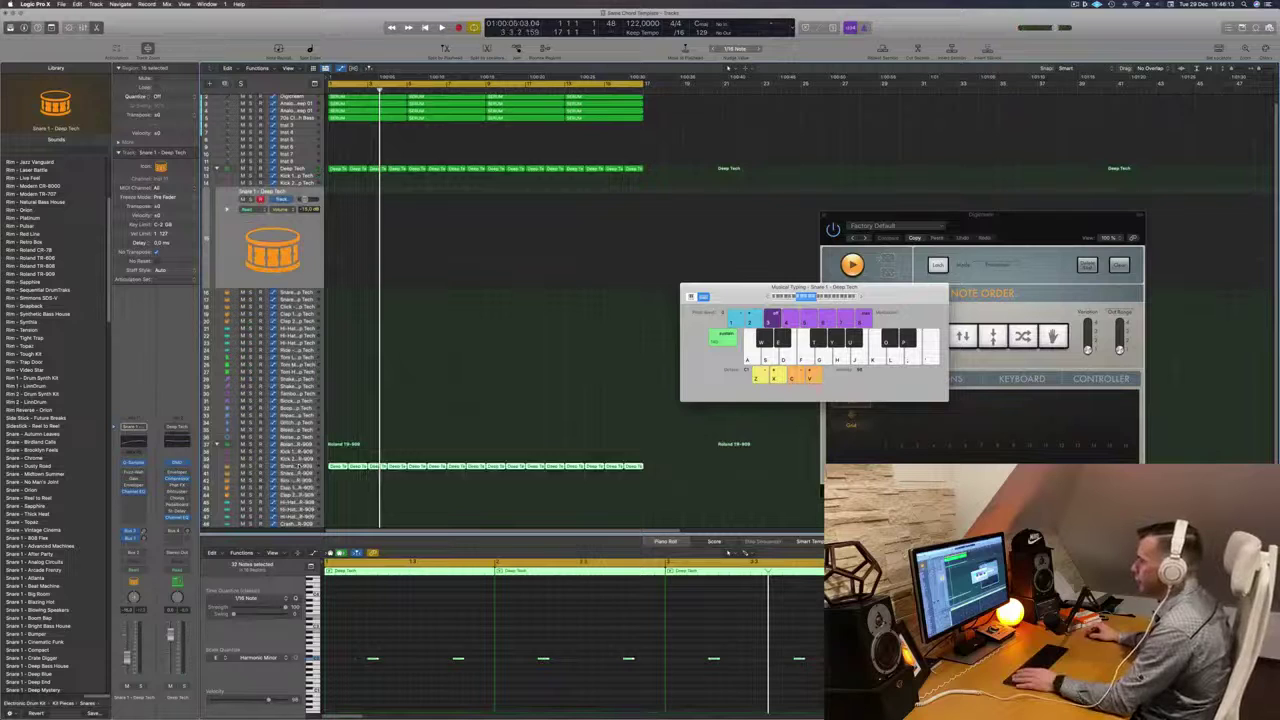
click(299, 467)
key(space)
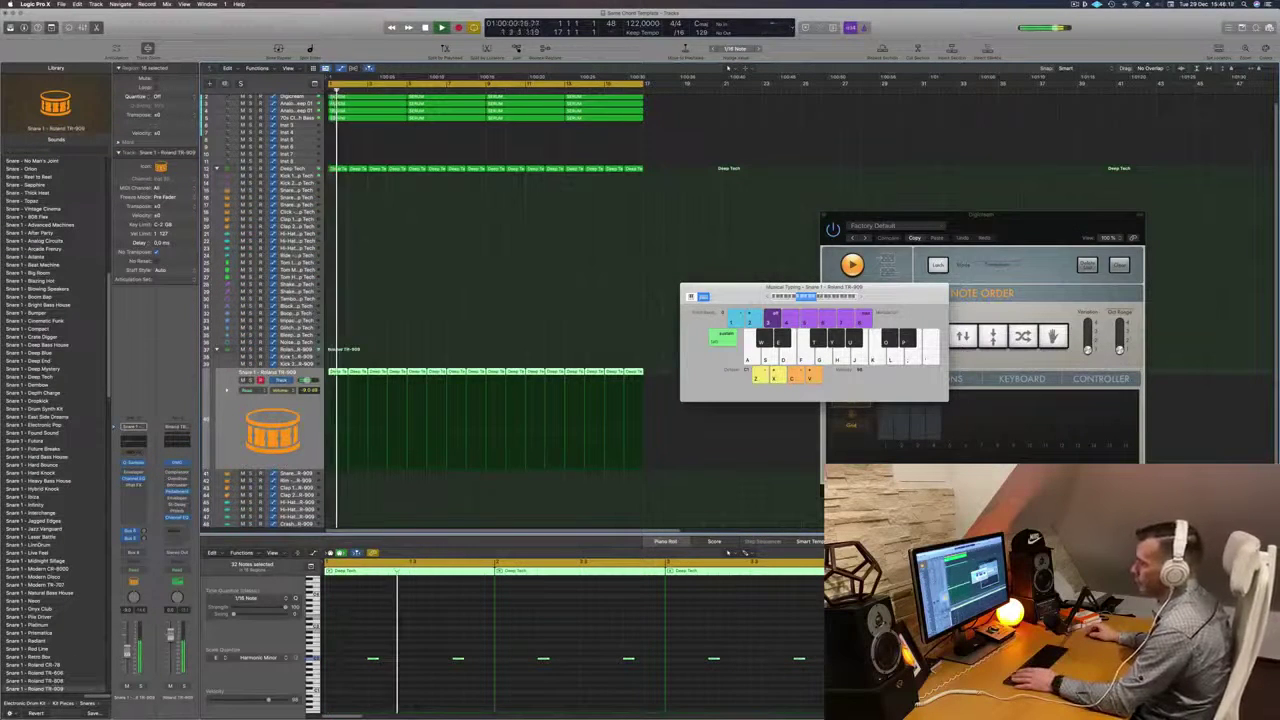
scroll(361, 256, up, 1)
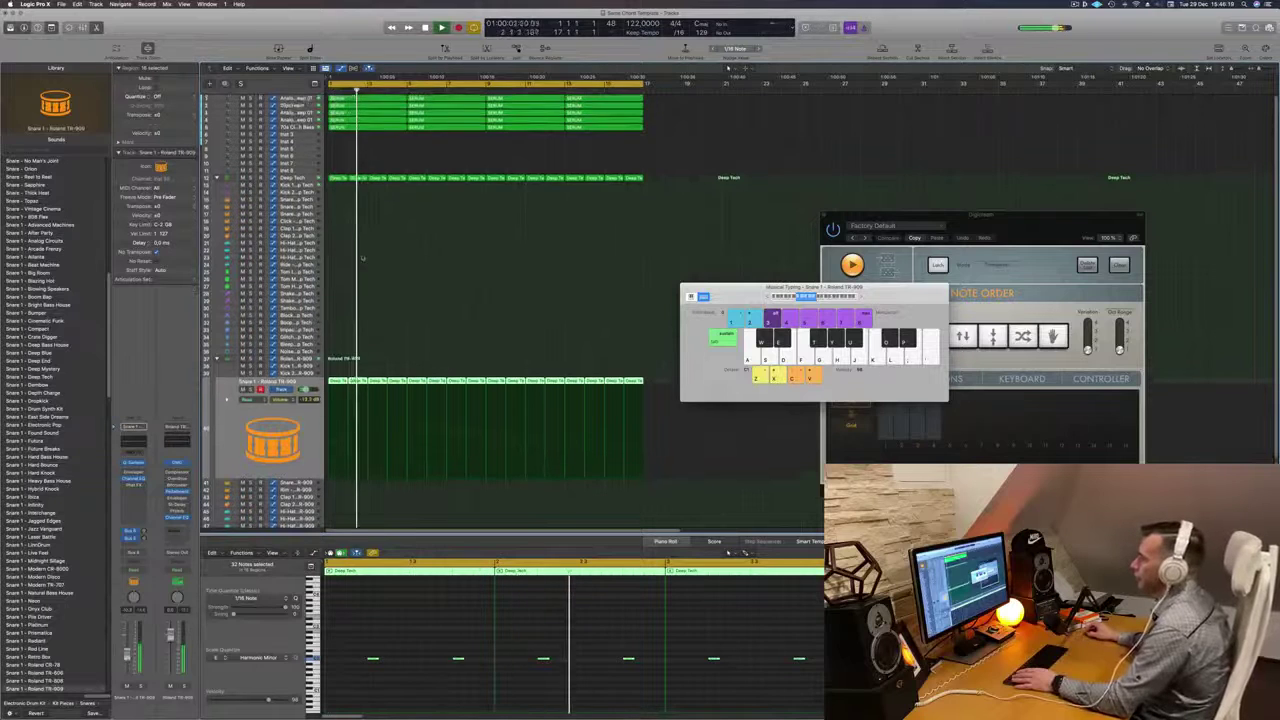
key(space)
Copy the first kick region onto the Deep Tech Hi-Hat Open track, moving its notes up two octaves and onto the offbeats.
click(337, 179)
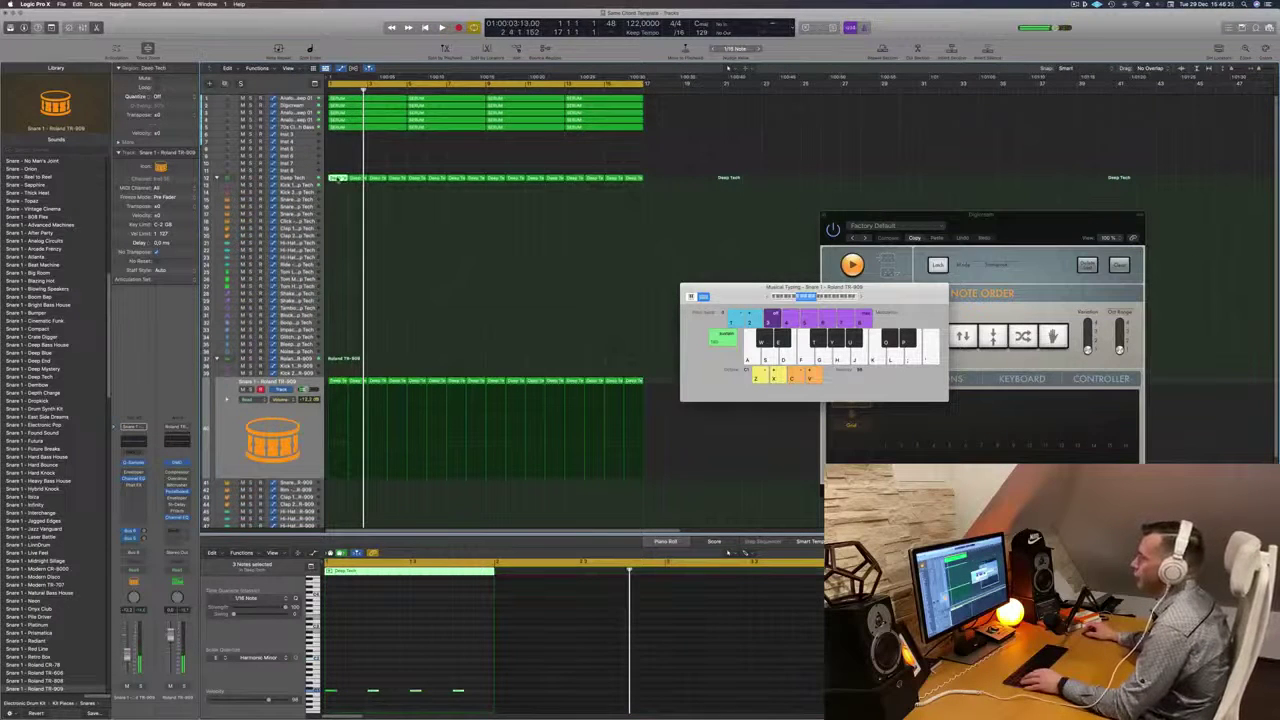
drag(337, 179, 335, 264)
drag(462, 671, 322, 699)
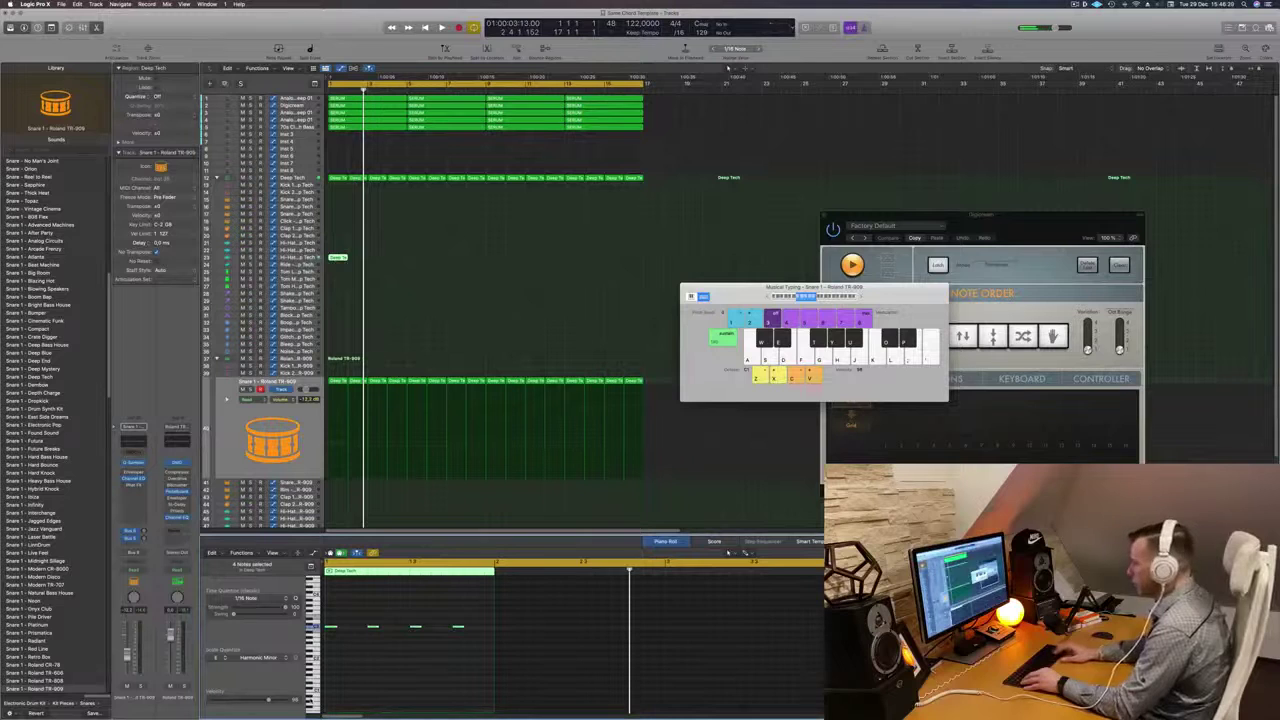
key(space)
key(space)
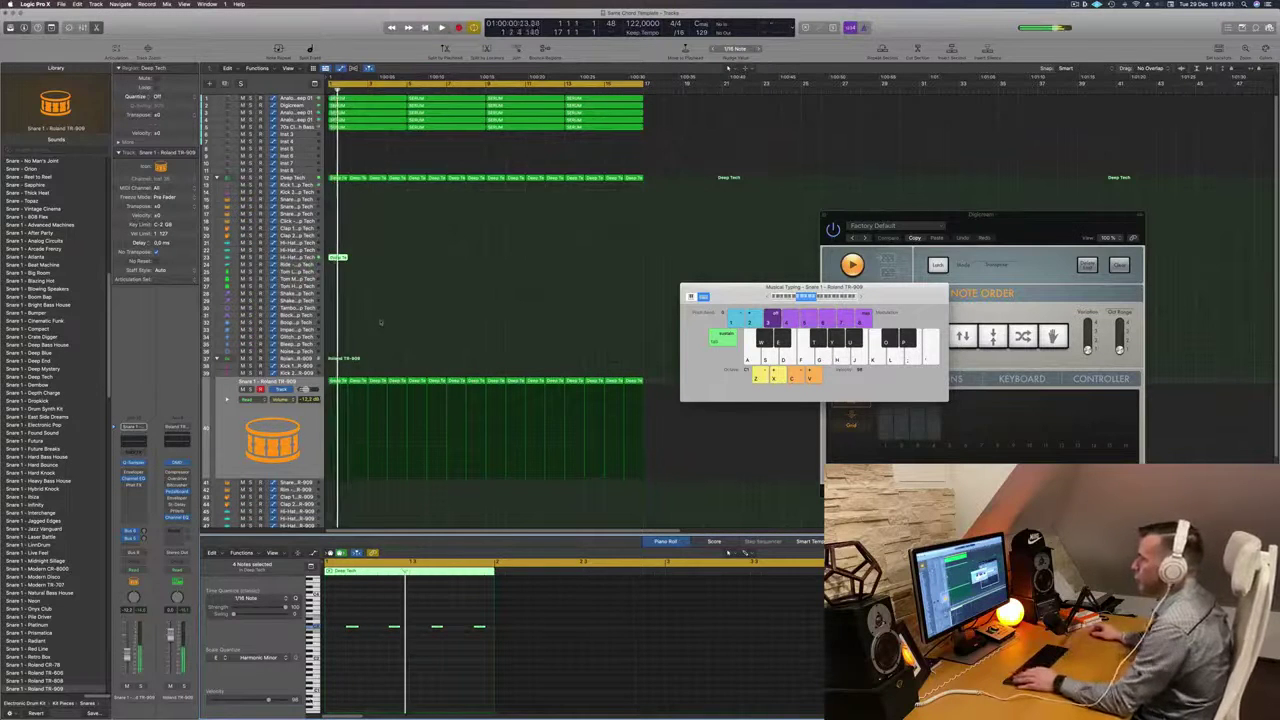
Repeat the open hi-hat region across the whole 16-bar arrangement, select its track, and play the result.
drag(338, 258, 479, 262)
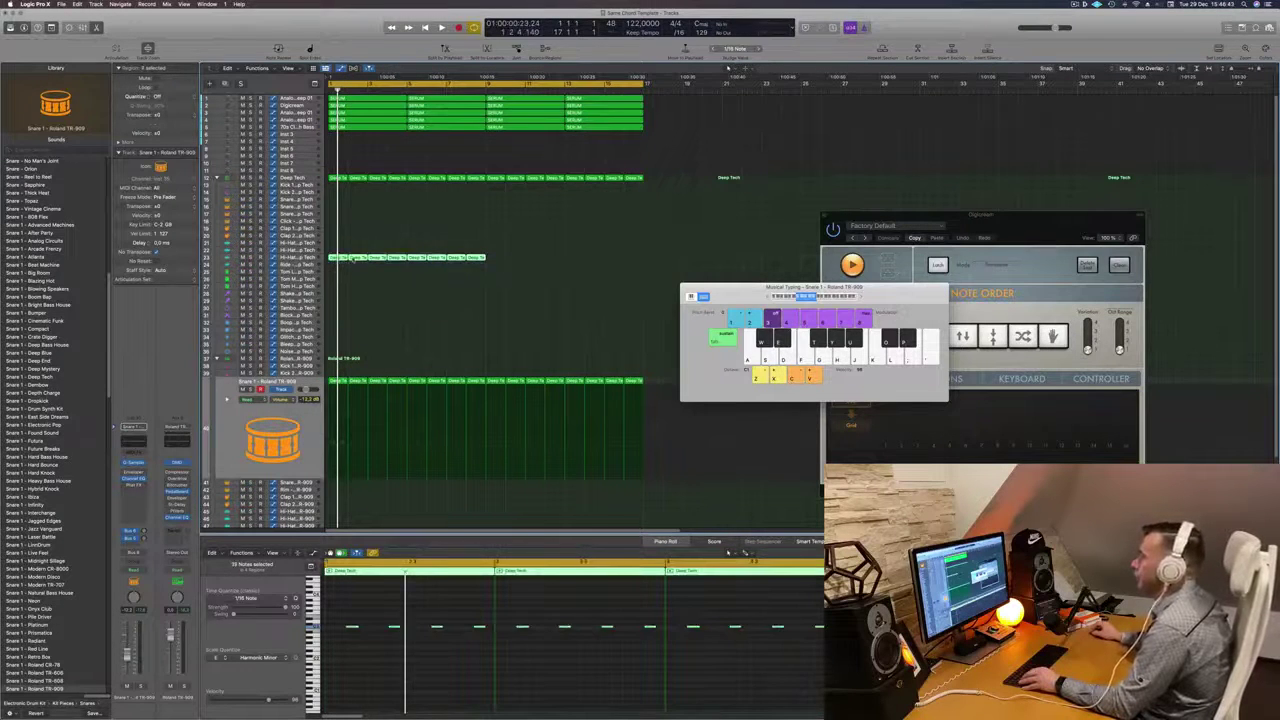
drag(370, 263, 521, 263)
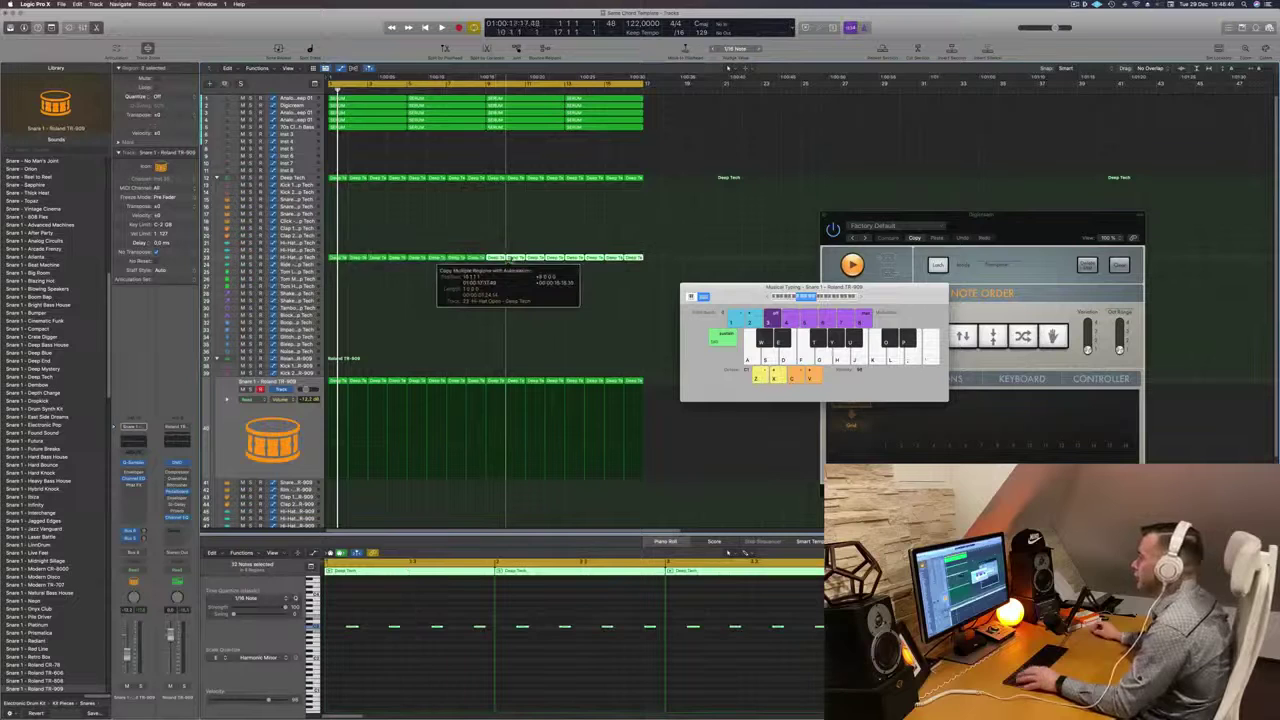
key(space)
click(296, 258)
key(space)
key(space)
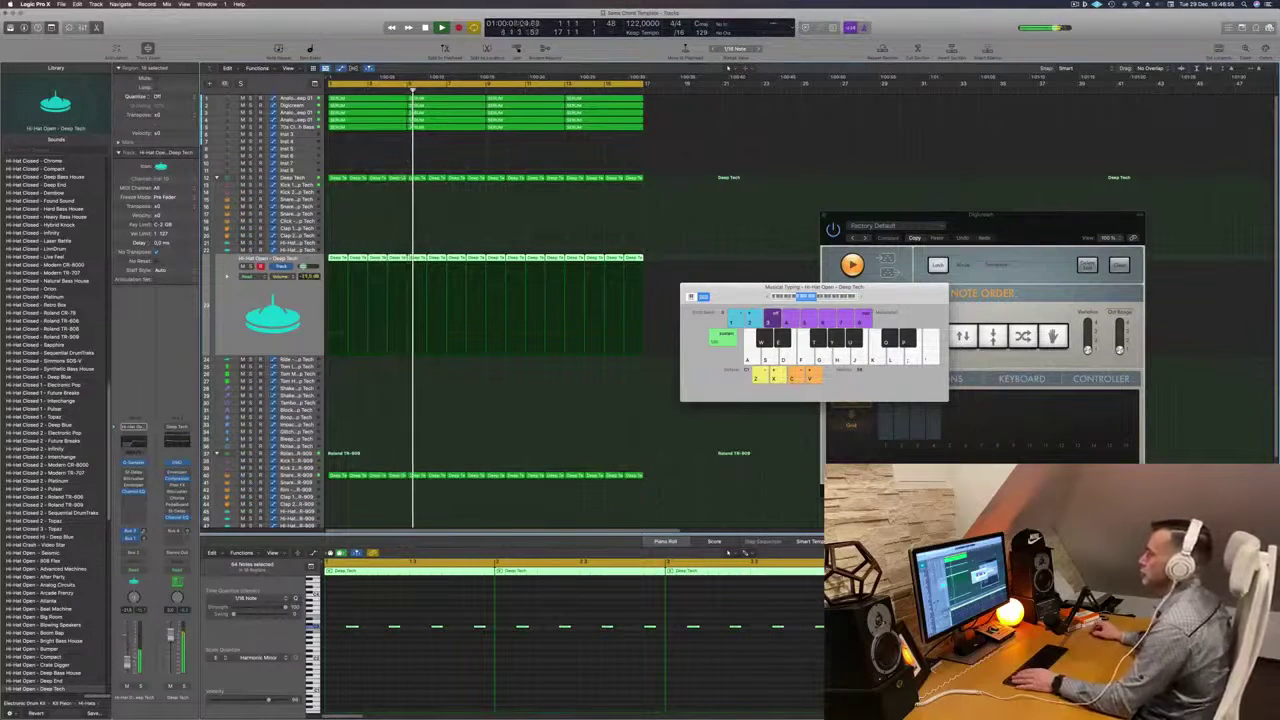
Name and color all regions in the arrangement by their tracks.
key(super+a)
right_click(443, 130)
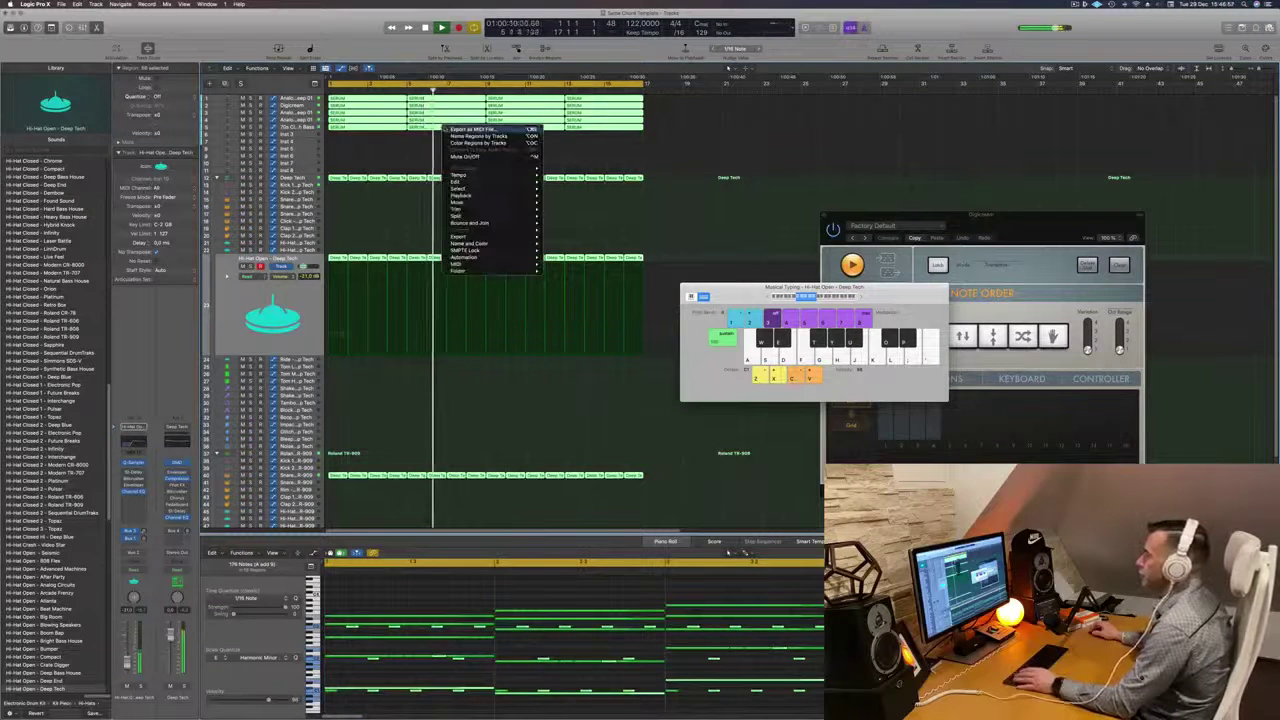
click(458, 136)
right_click(444, 128)
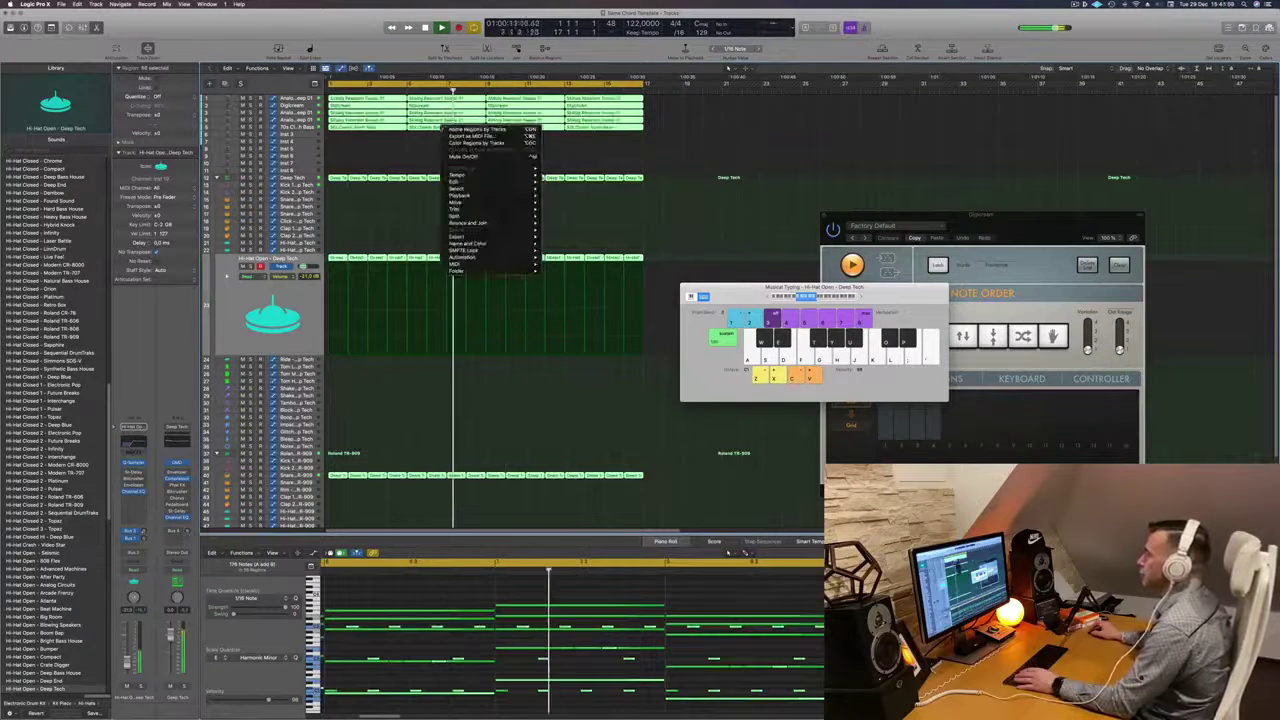
click(476, 143)
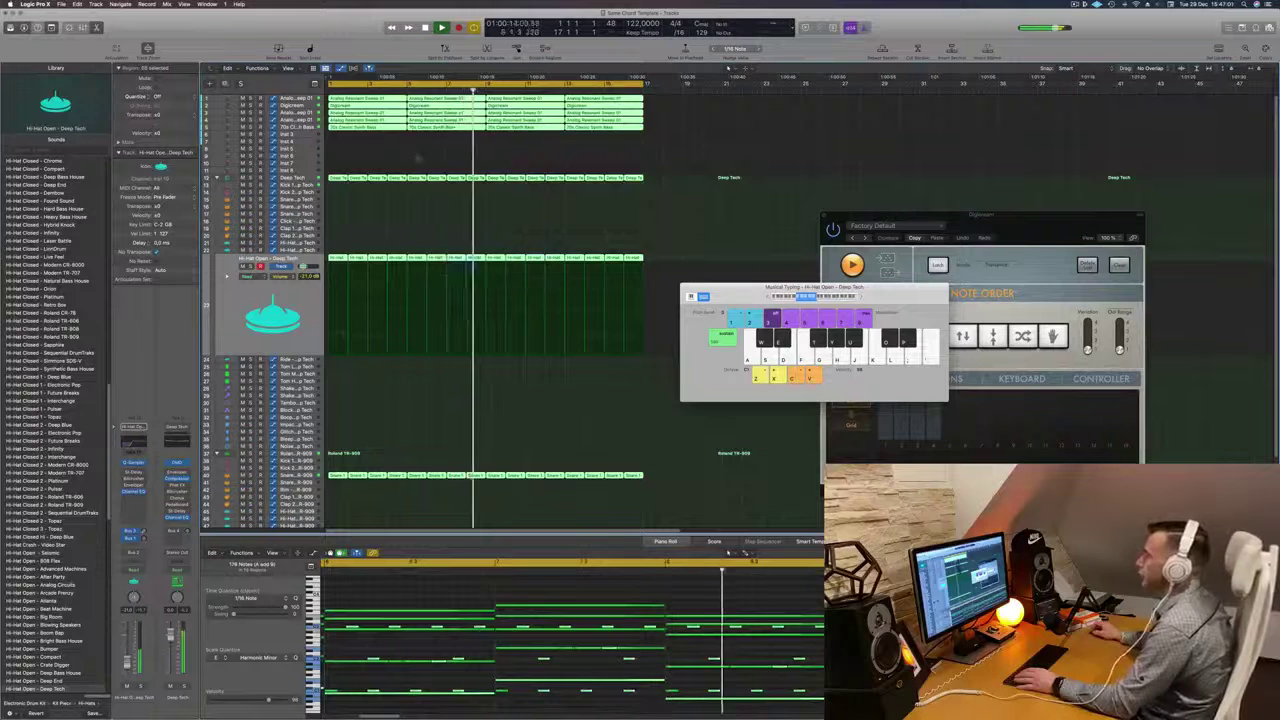
click(350, 146)
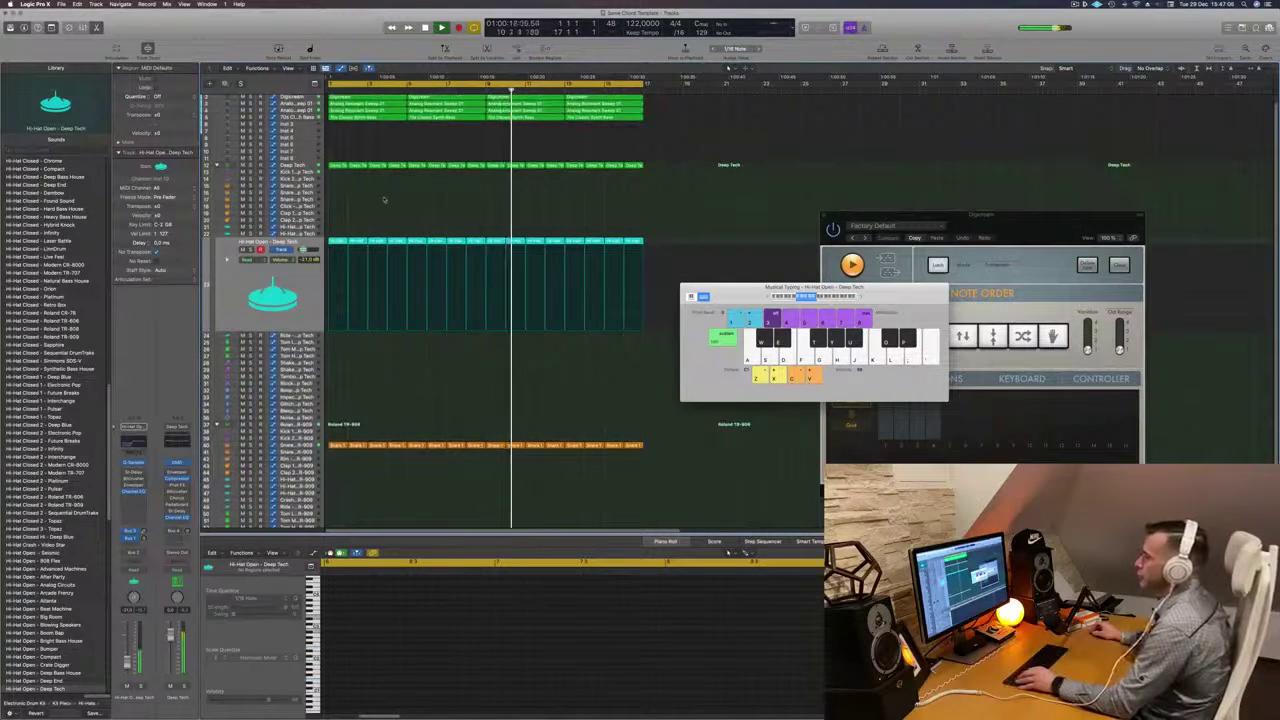
Copy the first open hi-hat region onto the Deep Tech Block track, try shifting its notes slightly, and play it.
scroll(369, 204, down, 4)
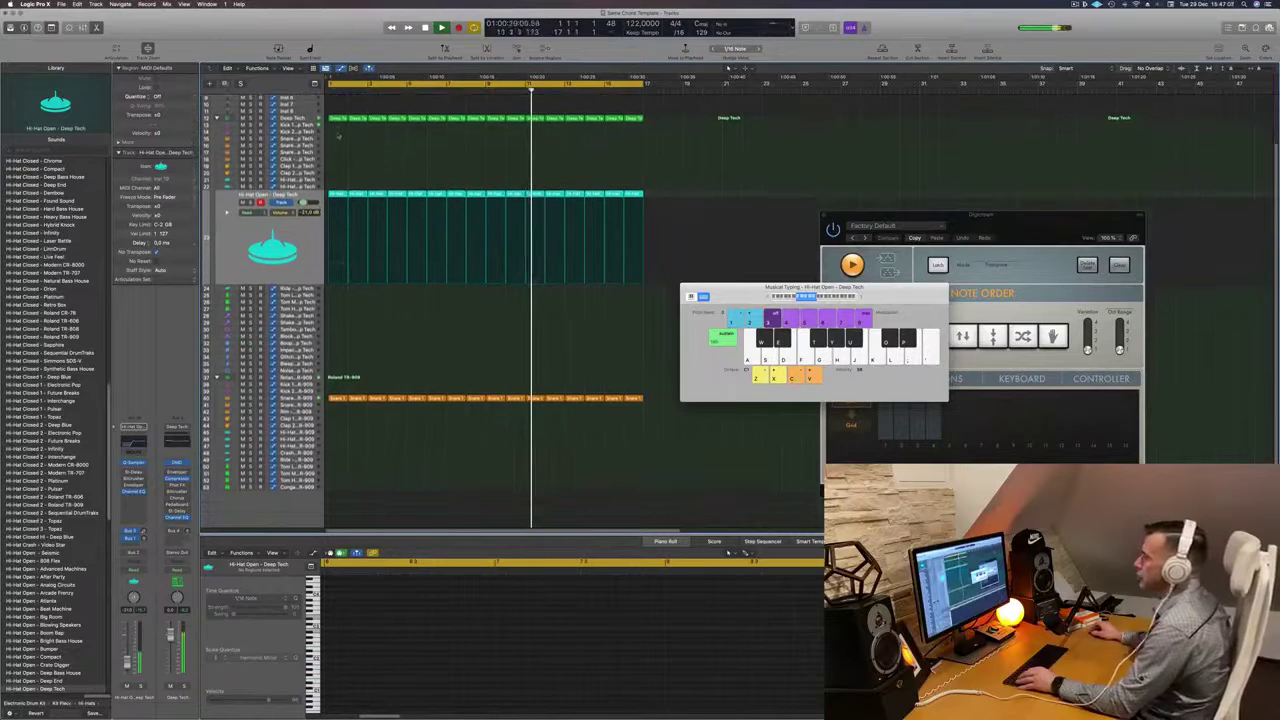
click(337, 194)
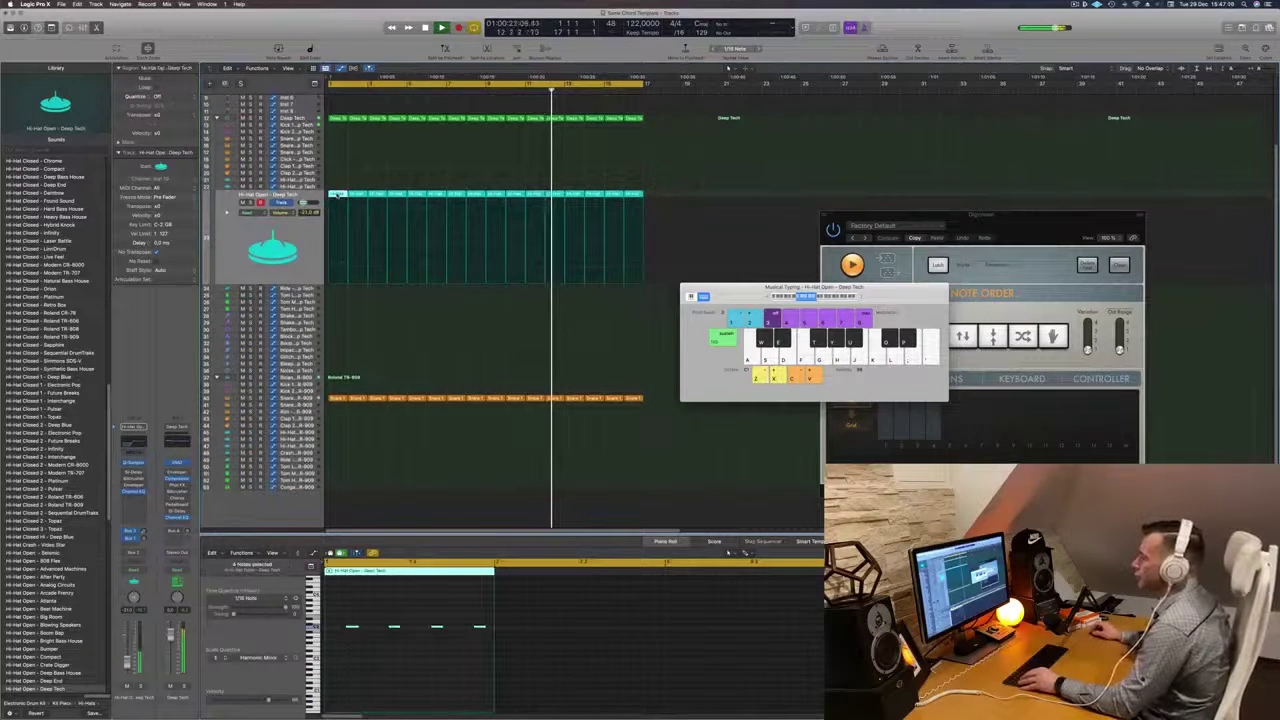
drag(335, 361, 336, 340)
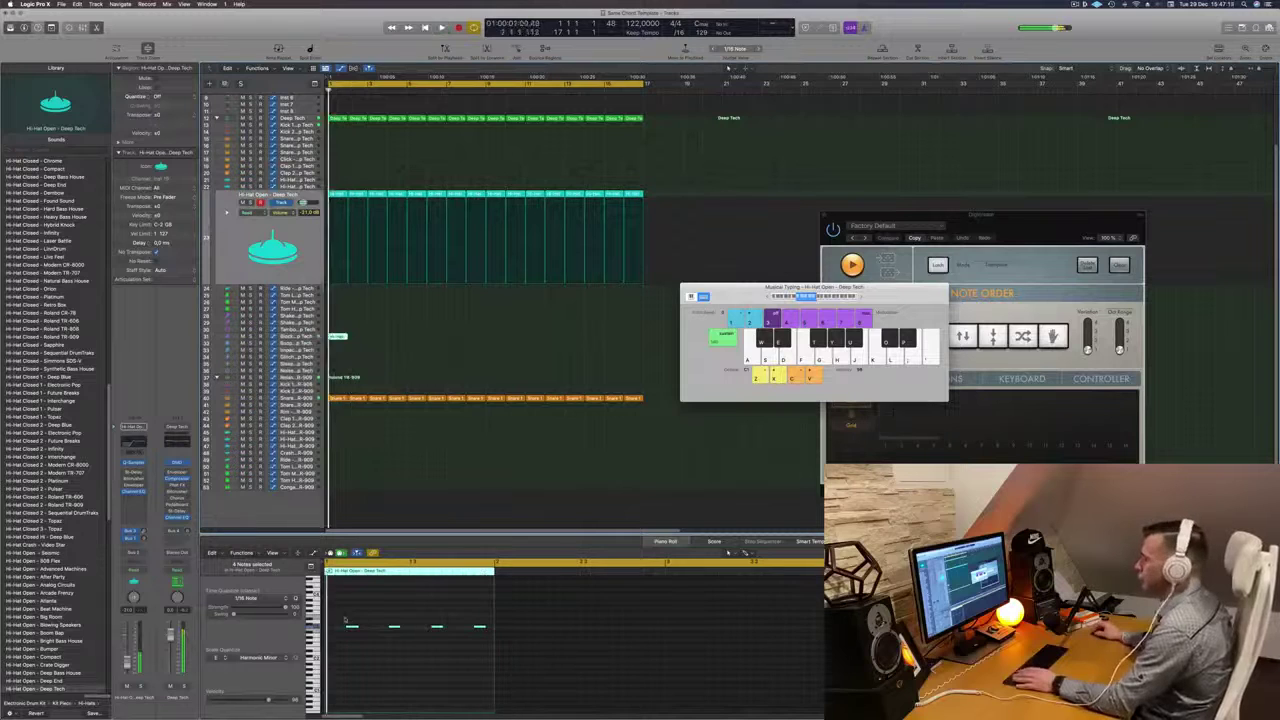
click(340, 625)
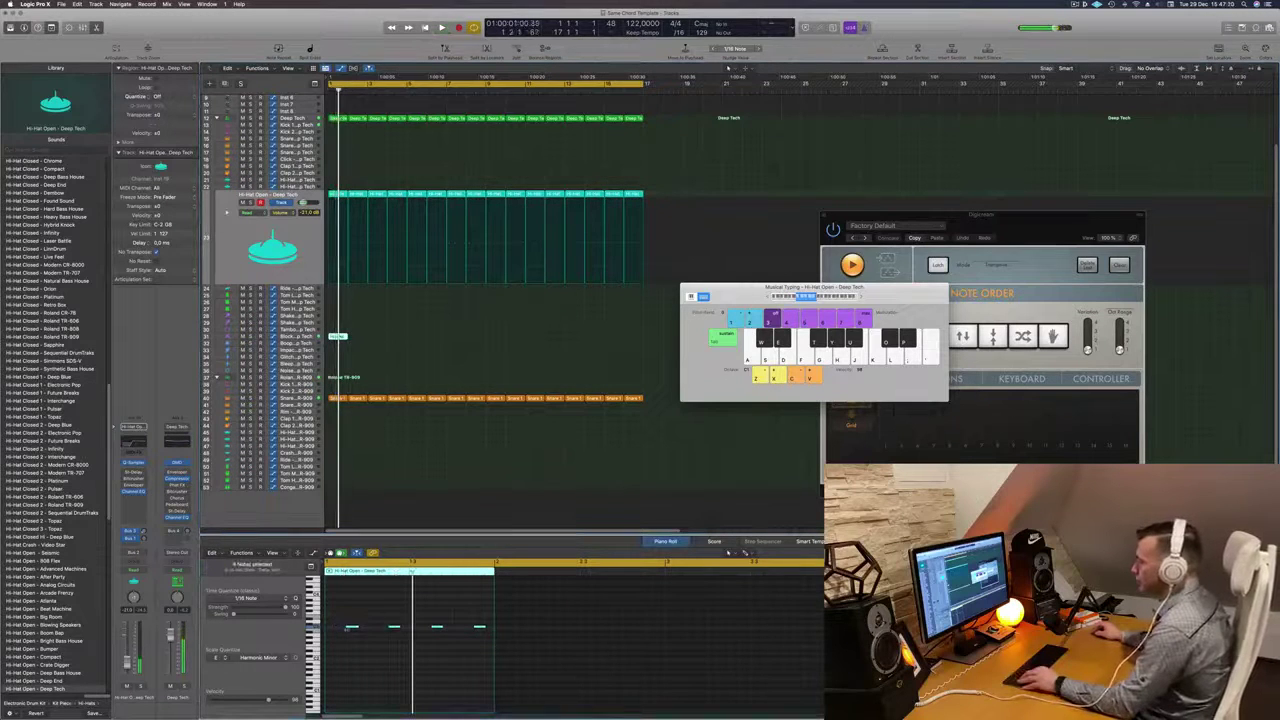
drag(355, 632, 339, 628)
key(space)
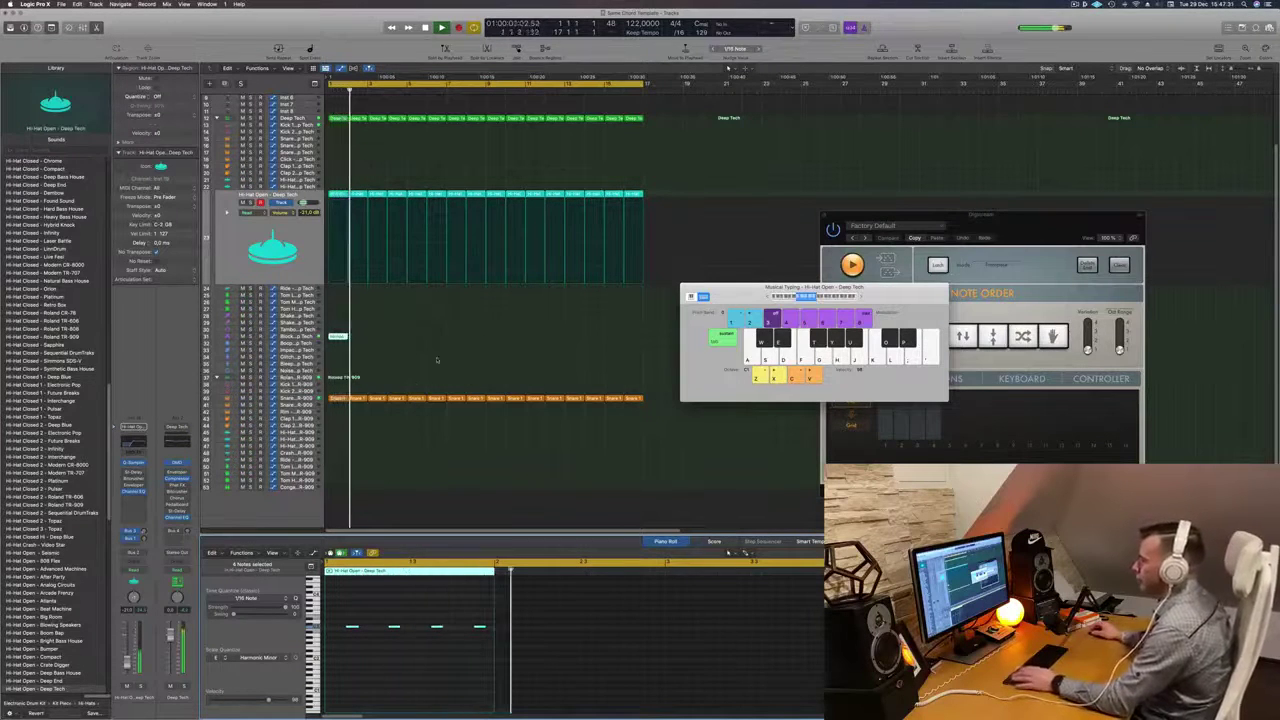
Repeat the Block region across the 16-bar arrangement, and adjust the Block track's bus send level during playback.
drag(340, 338, 495, 342)
key(Return)
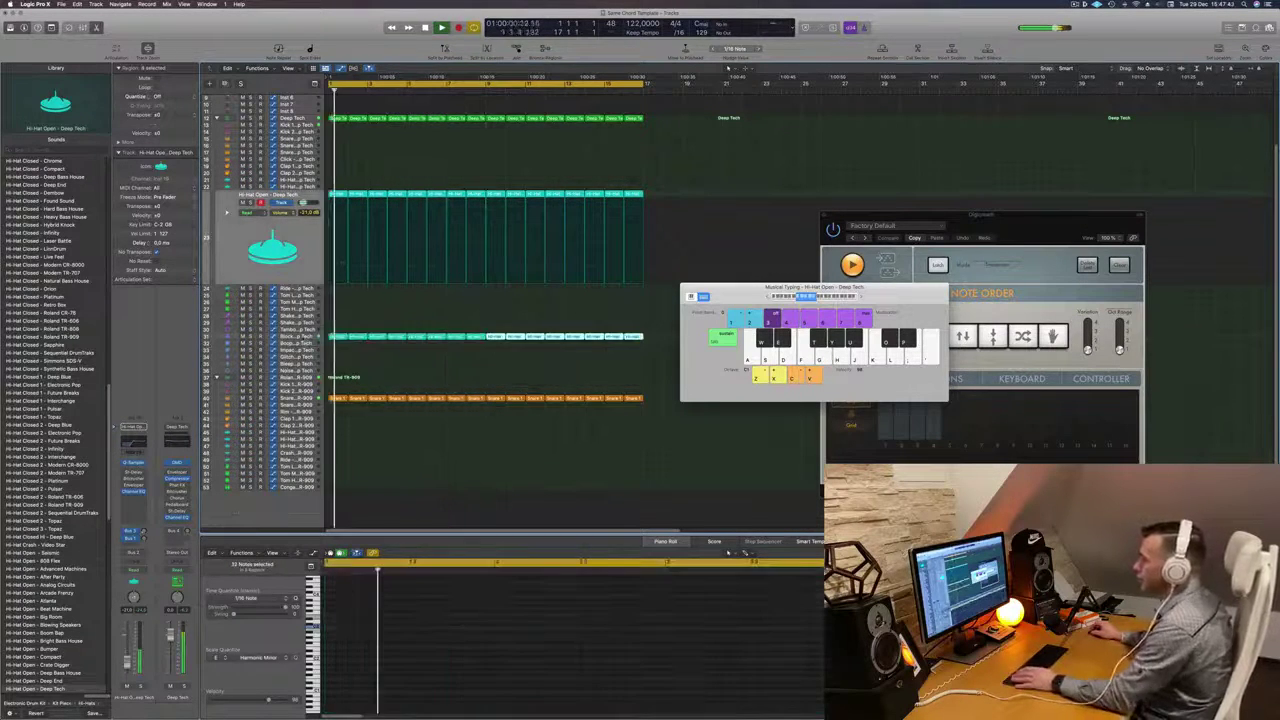
click(296, 337)
key(Return)
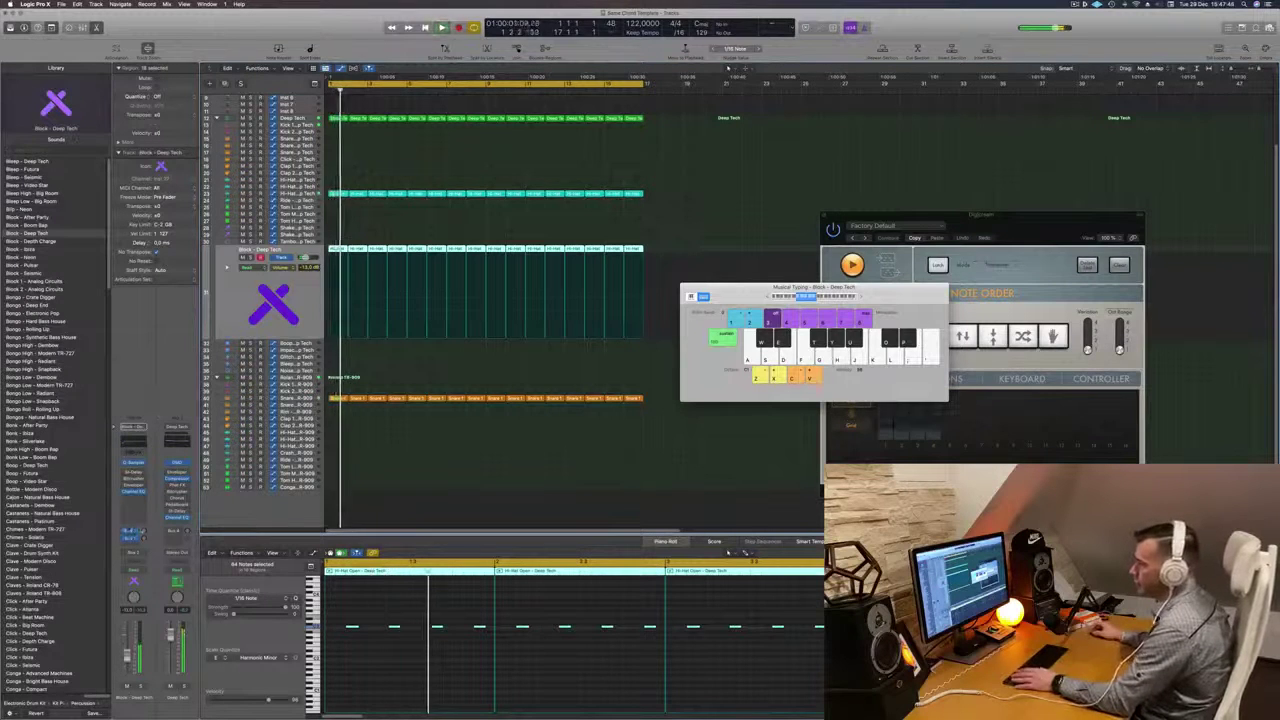
drag(145, 531, 144, 532)
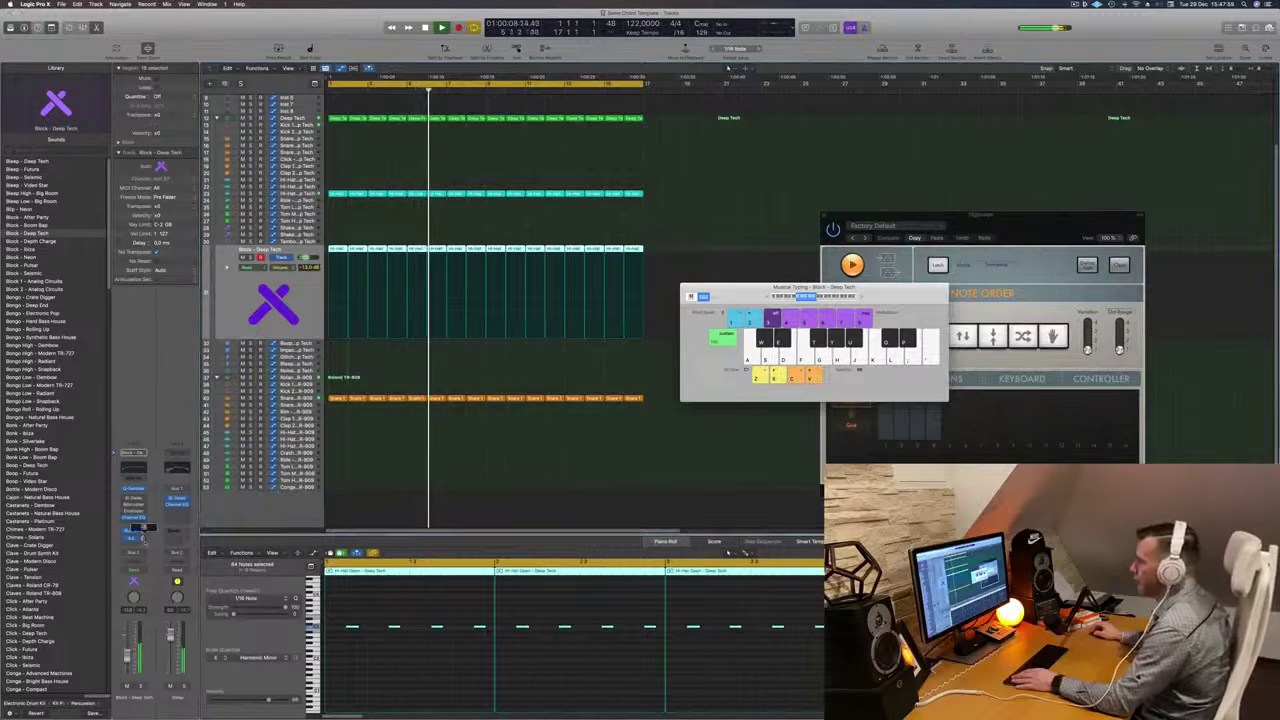
scroll(485, 300, up, 3)
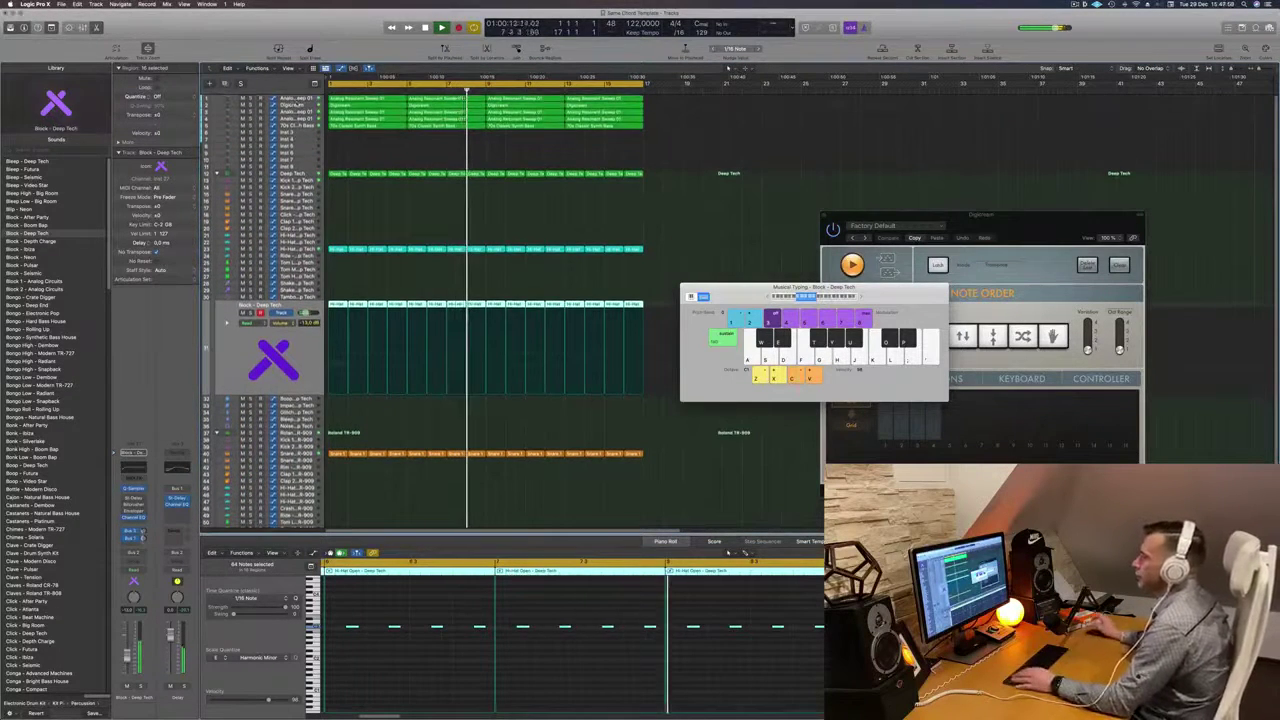
Show the Alchemy plug-in of the first Analog Resonant Sweep 01 track and set the track's automation mode to Touch.
click(290, 106)
key(Up)
key(Return)
key(ctrl+s)
key(ctrl+s)
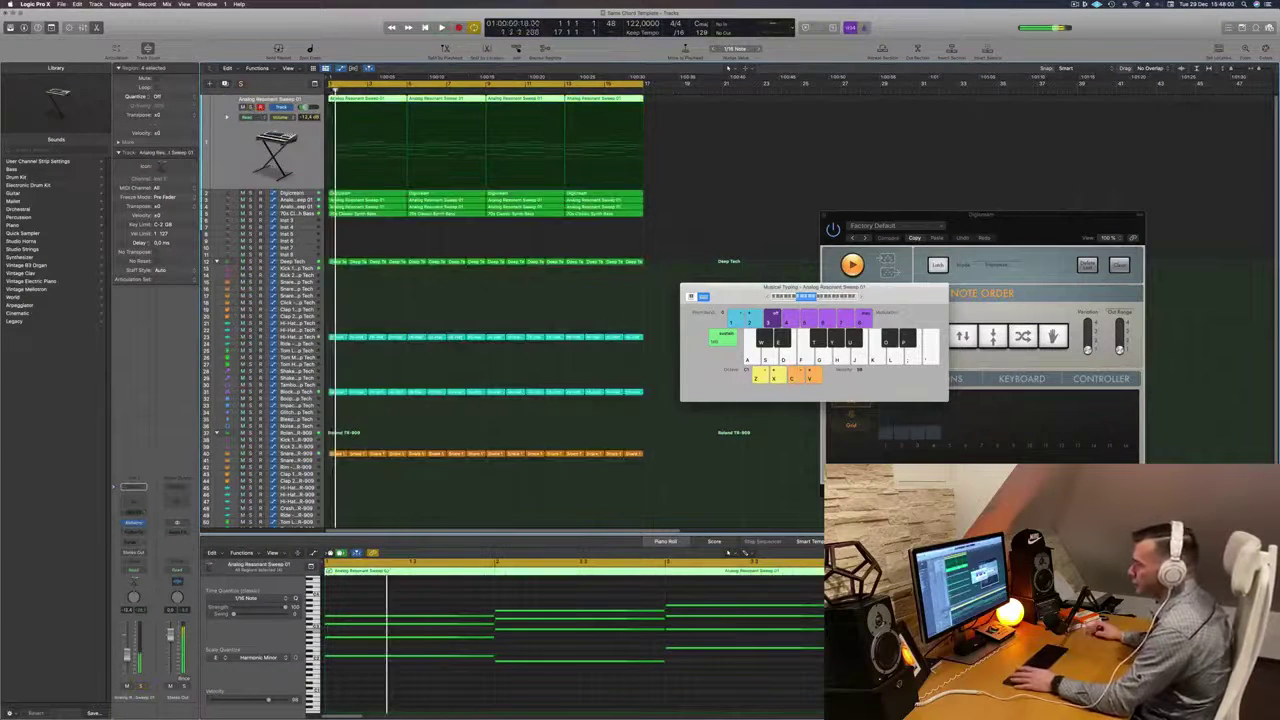
key(v)
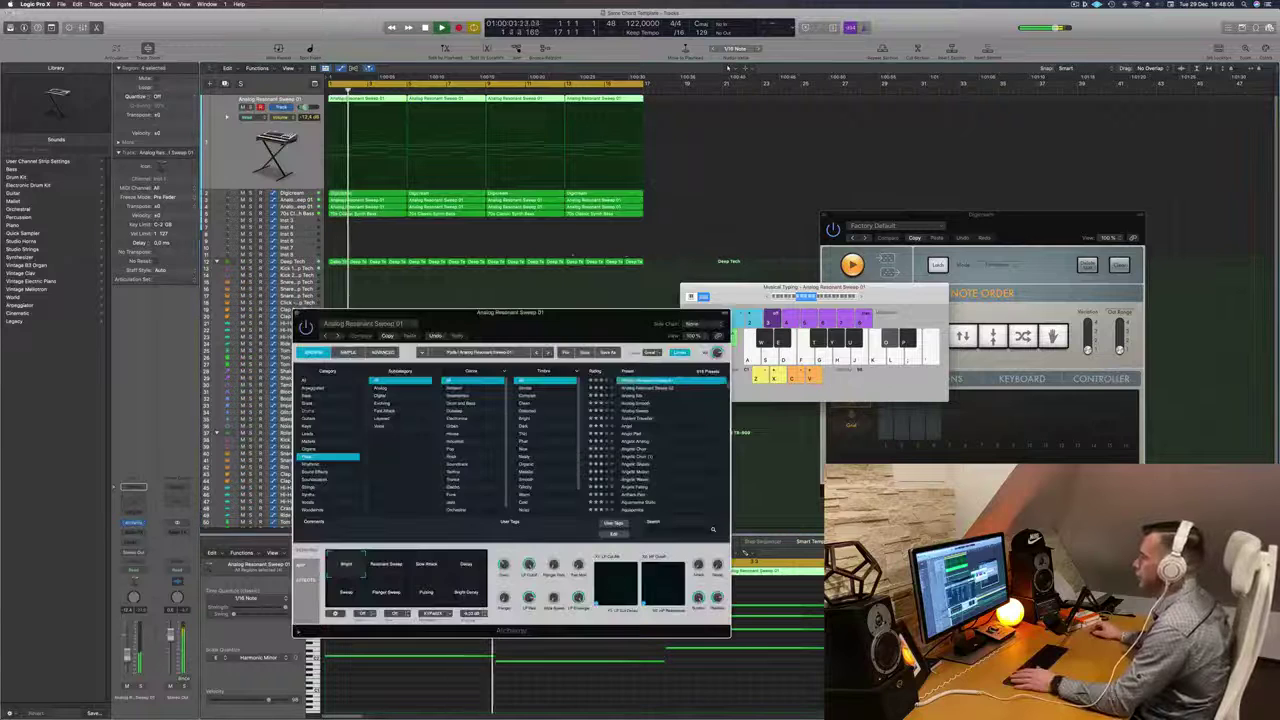
drag(577, 318, 789, 190)
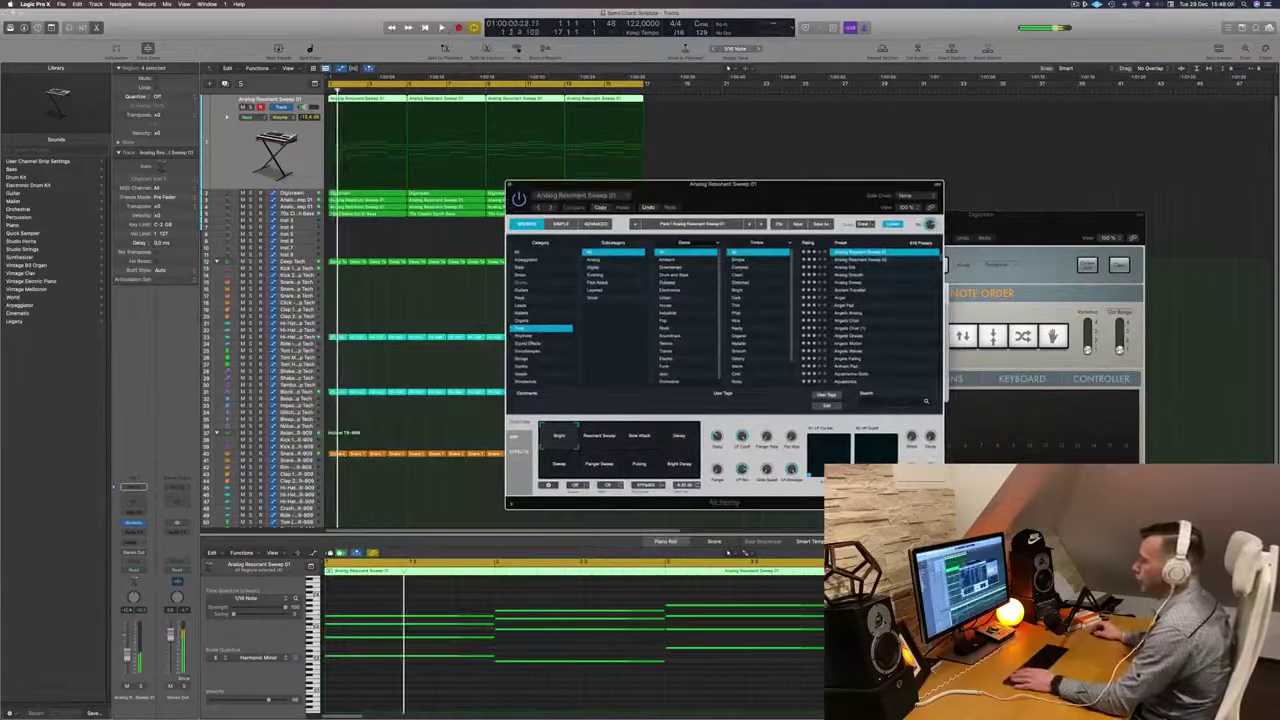
click(141, 570)
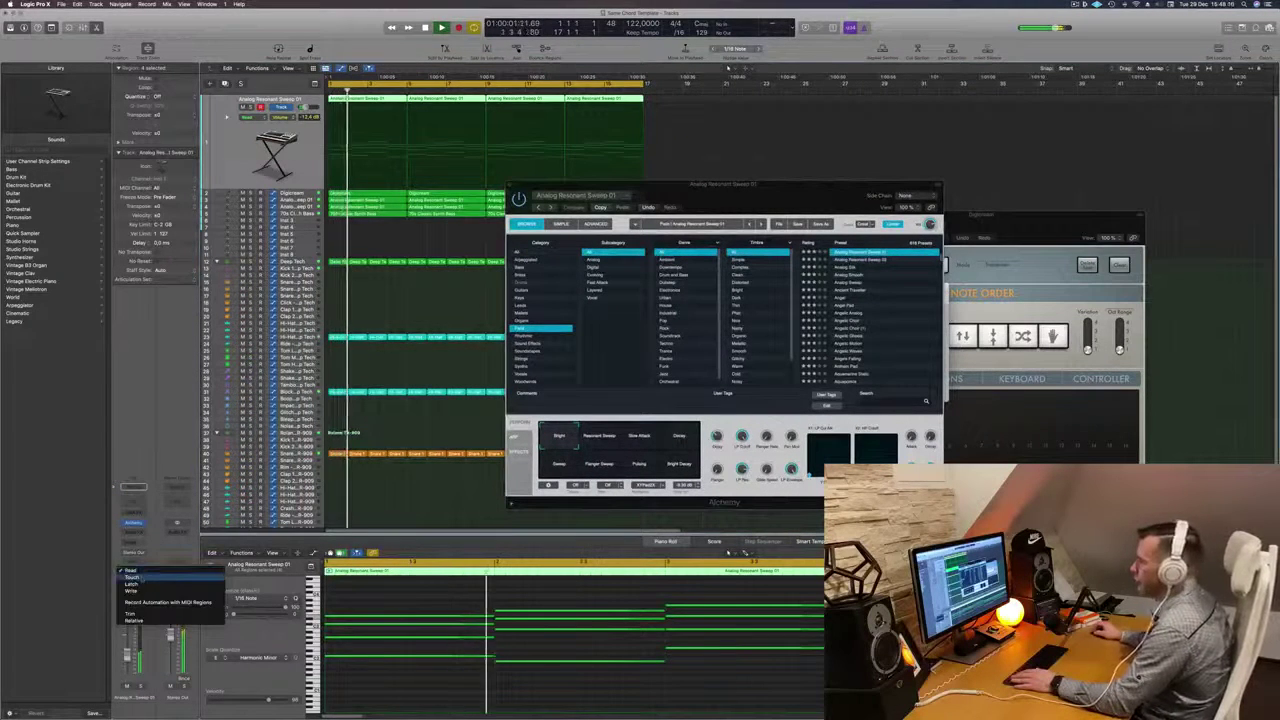
click(138, 579)
Record an LP Cutoff sweep as automation, close Alchemy, and reshape the curve to fall until bar 3 and rise again by bar 5.
drag(743, 438, 743, 503)
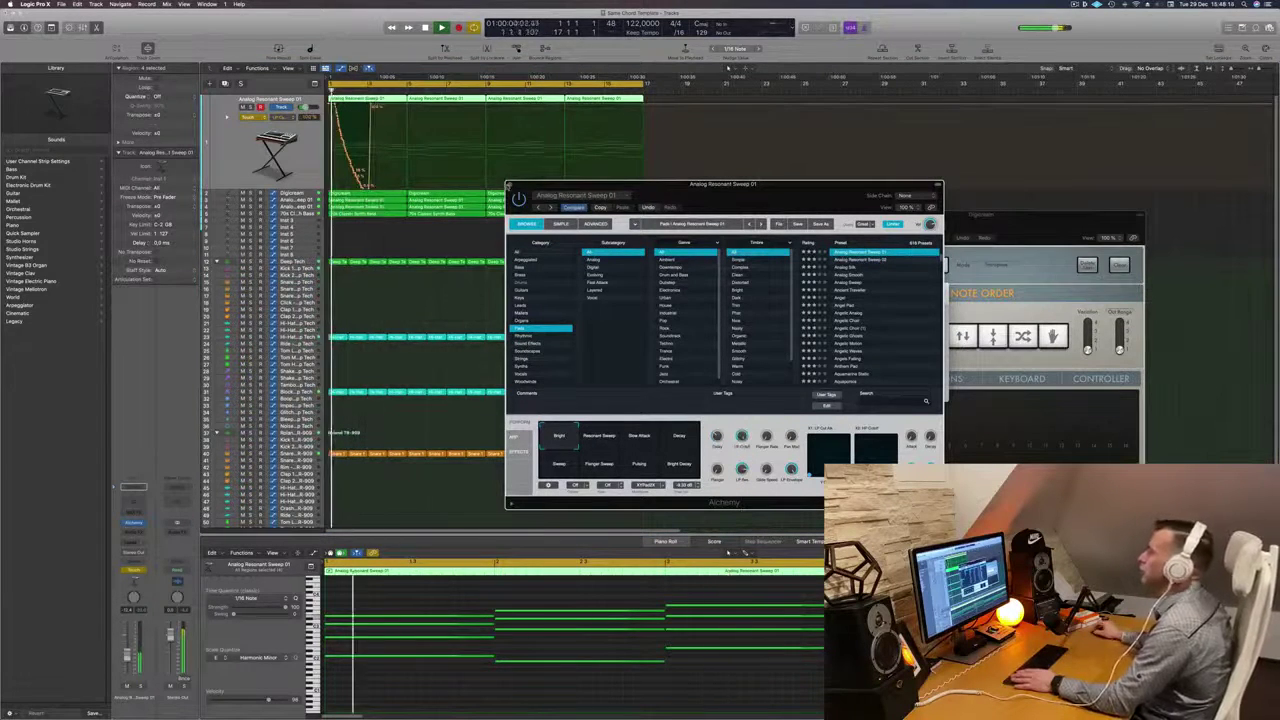
click(510, 184)
click(369, 107)
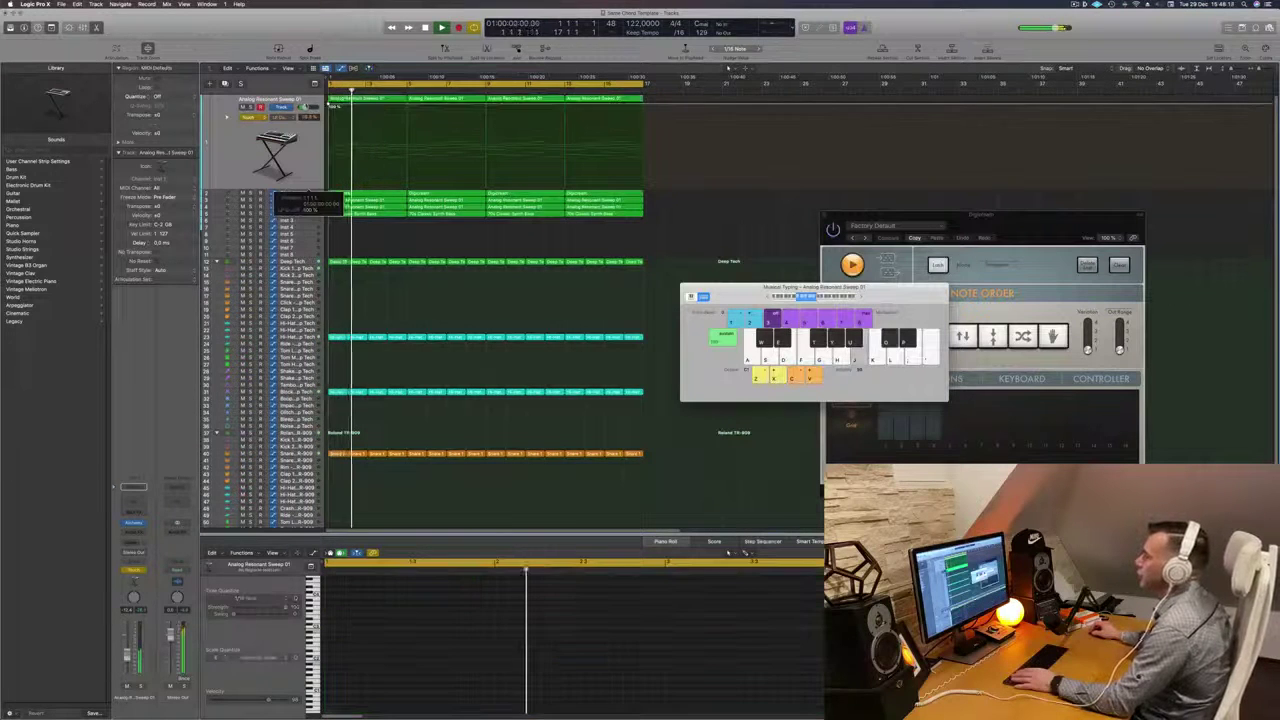
key(space)
key(space)
drag(370, 107, 405, 104)
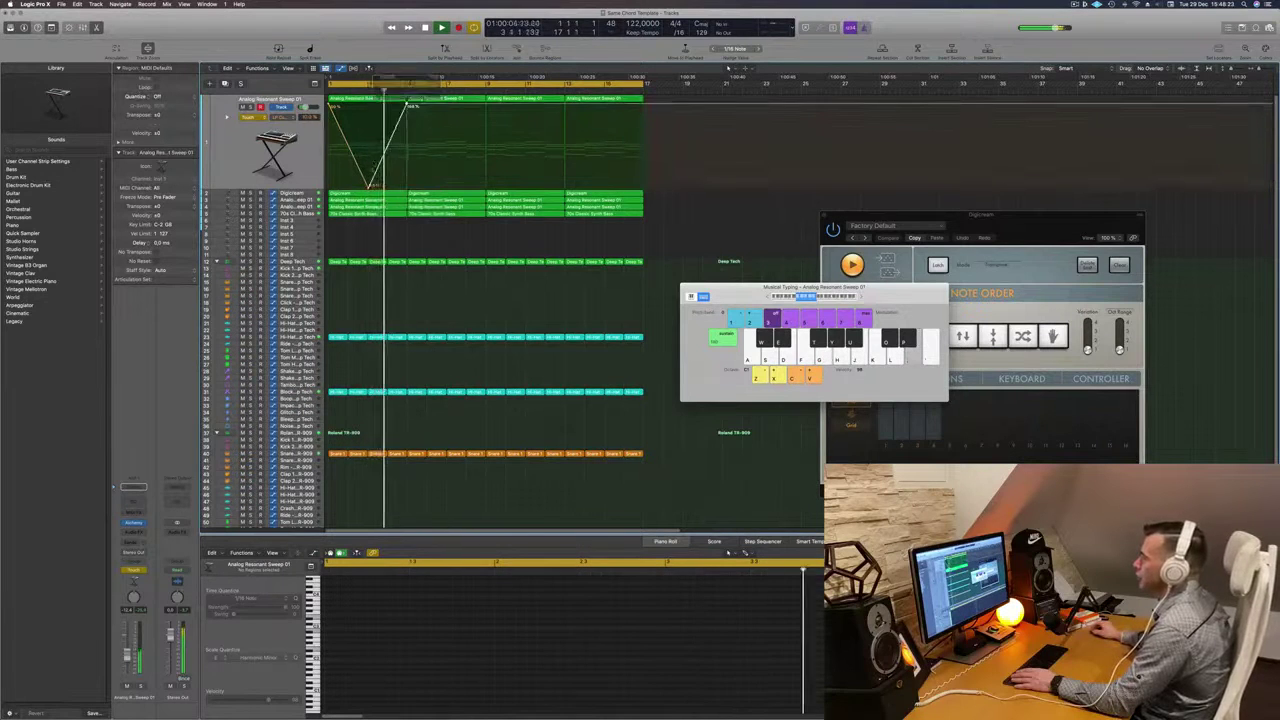
drag(369, 186, 368, 186)
key(Return)
Set the first pad track's automation mode back to Read and clear its cutoff automation curve.
click(247, 117)
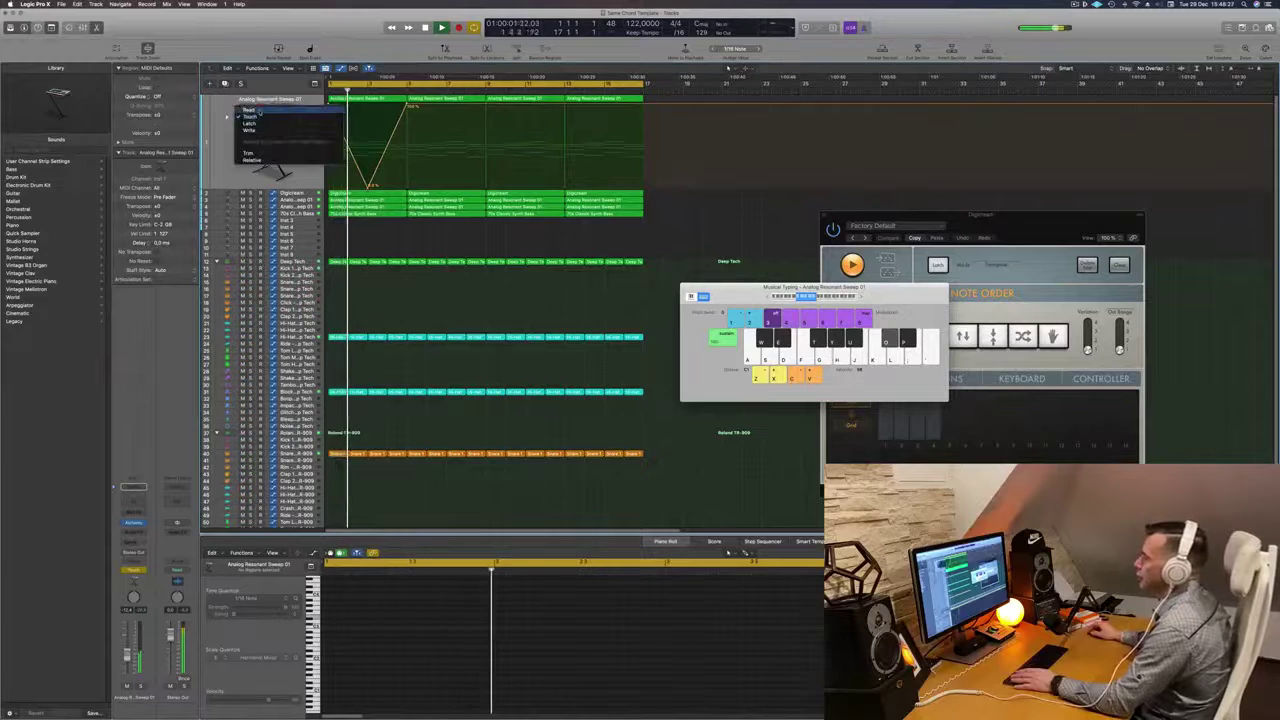
click(258, 110)
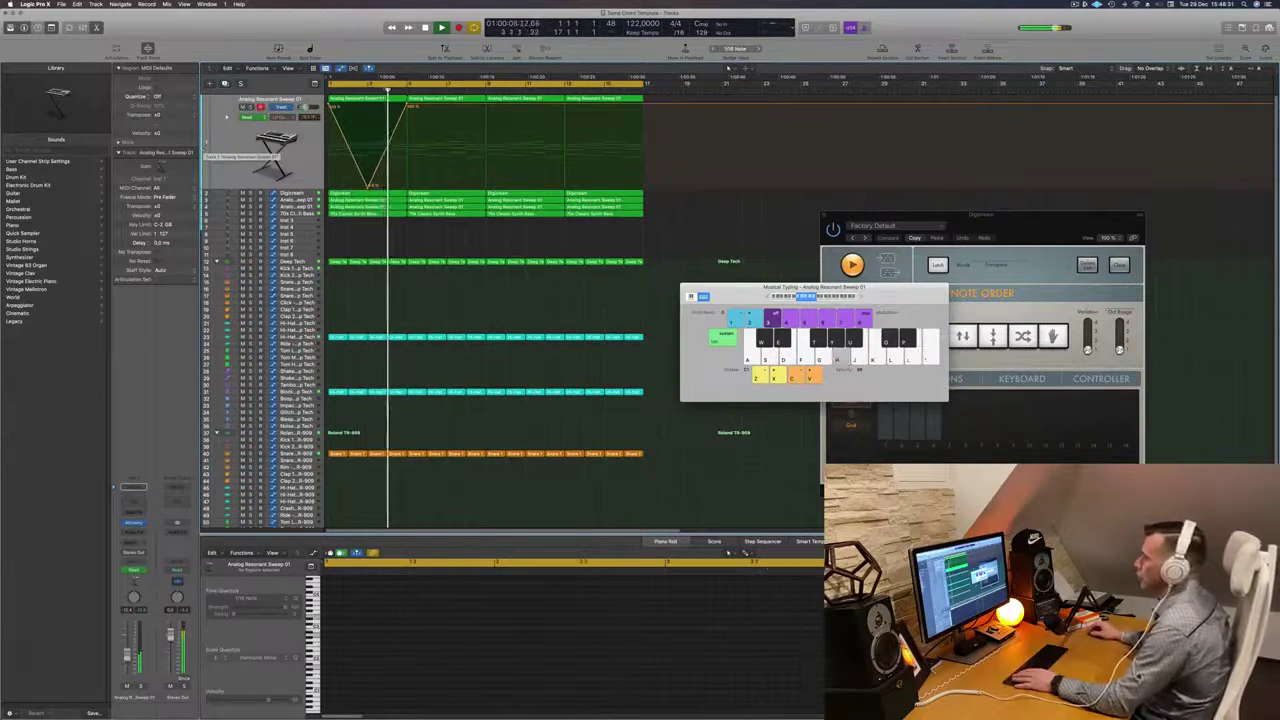
key(Return)
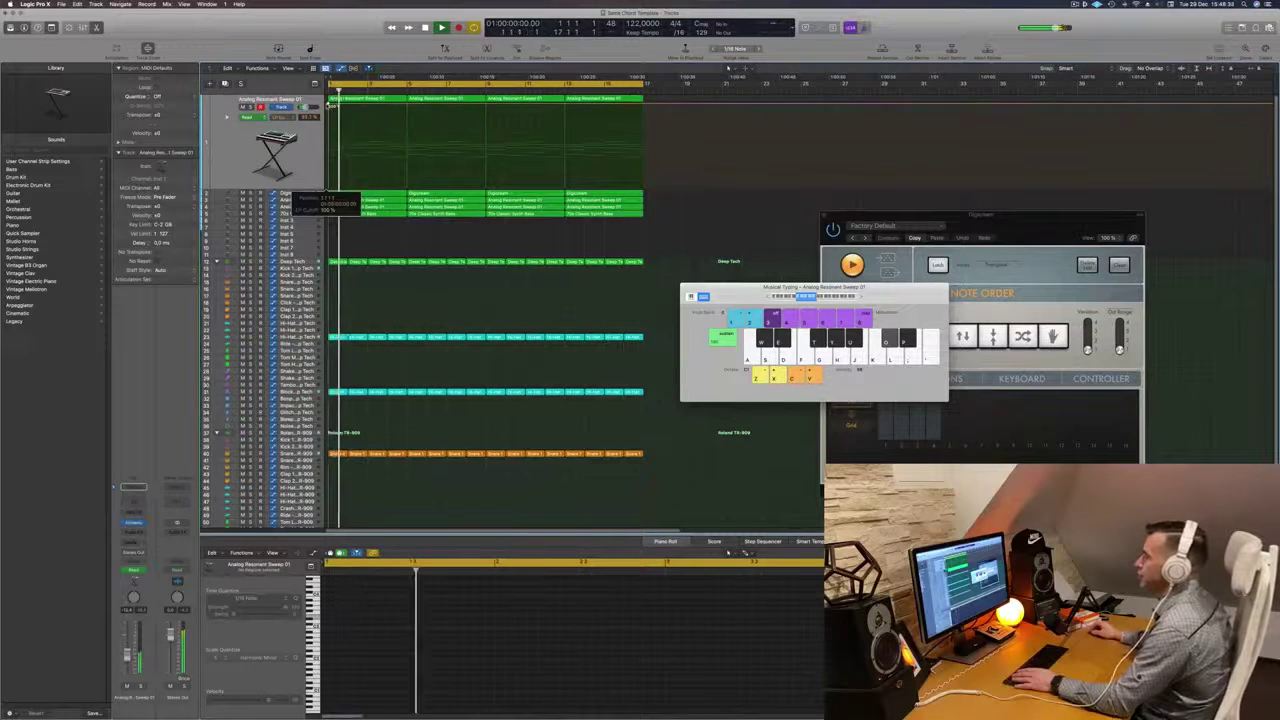
key(Return)
click(275, 155)
key(Return)
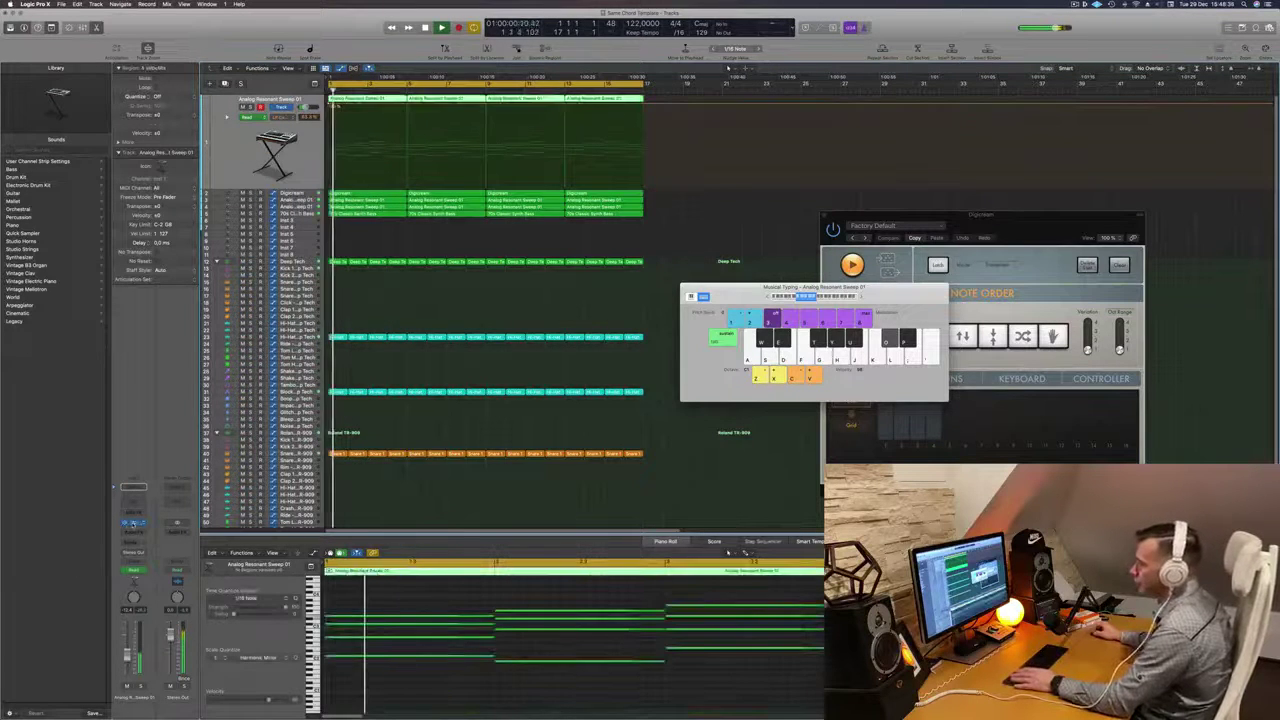
Reopen Alchemy to try its LP Cutoff control, and insert a Channel EQ on the same pad track.
click(133, 524)
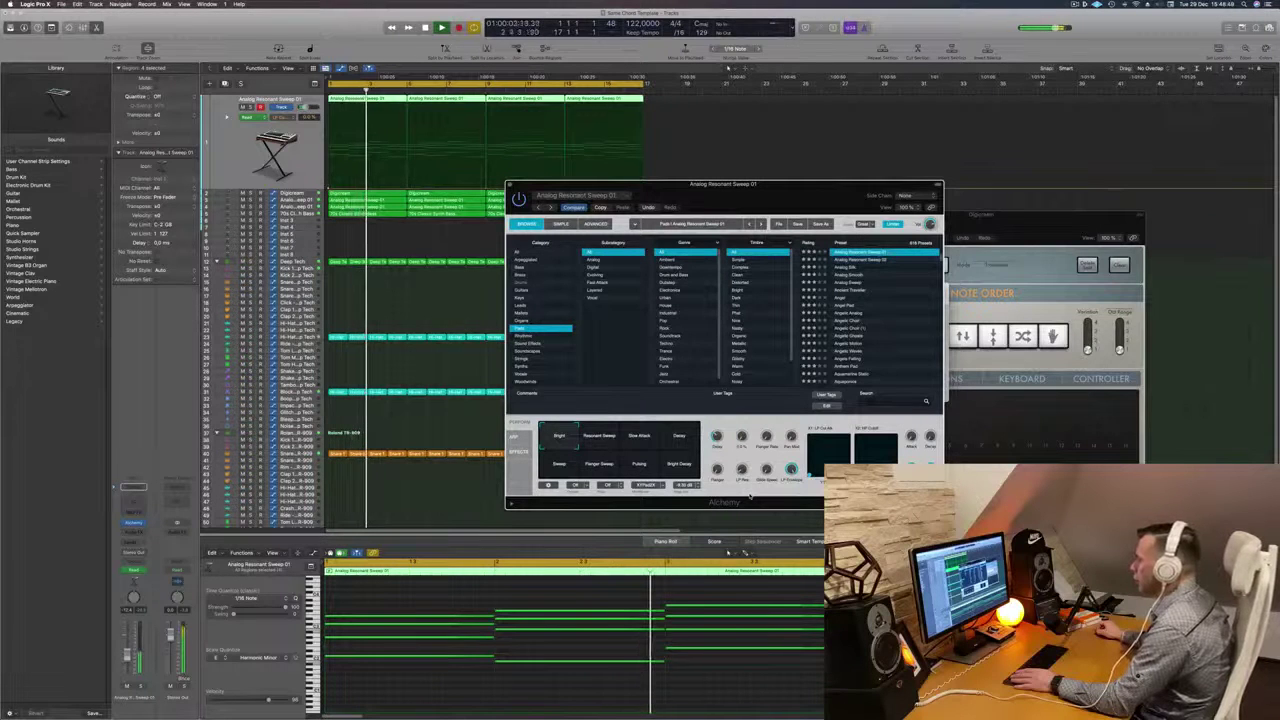
click(243, 142)
key(Return)
click(135, 502)
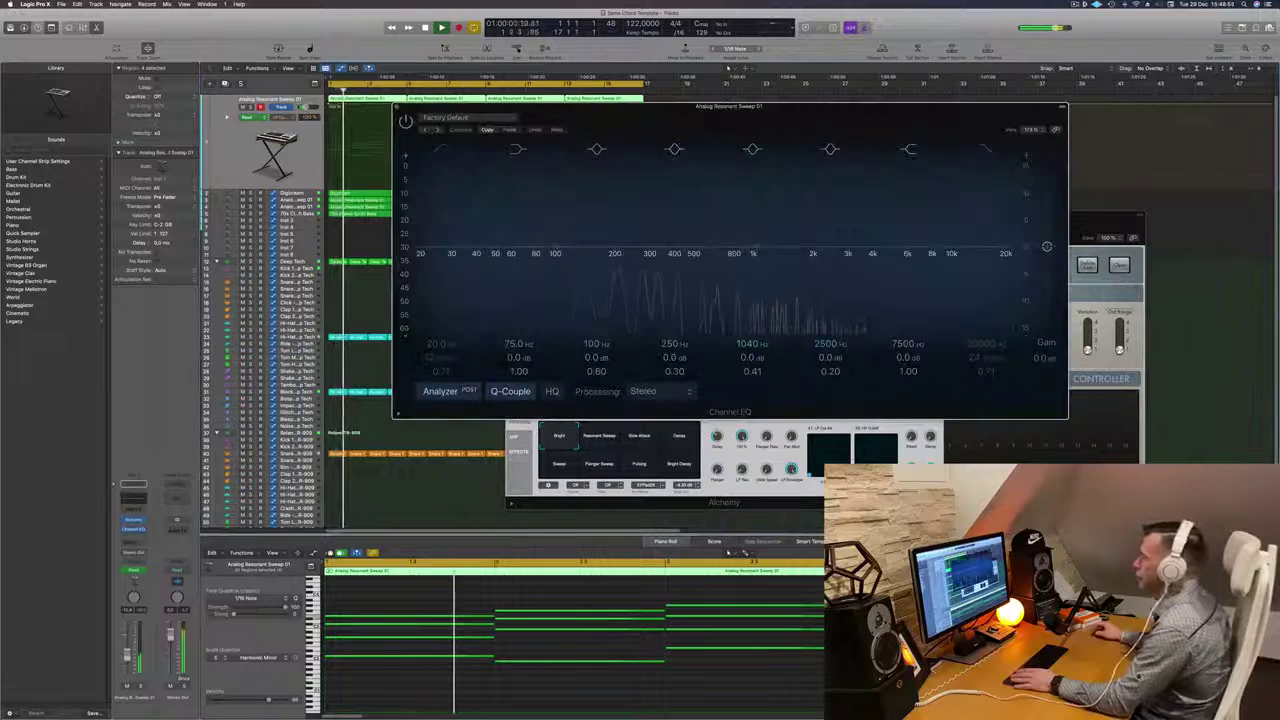
Enable the Channel EQ's high-cut band with a 48 dB/Oct slope and lower its frequency to about 625 Hz.
click(984, 150)
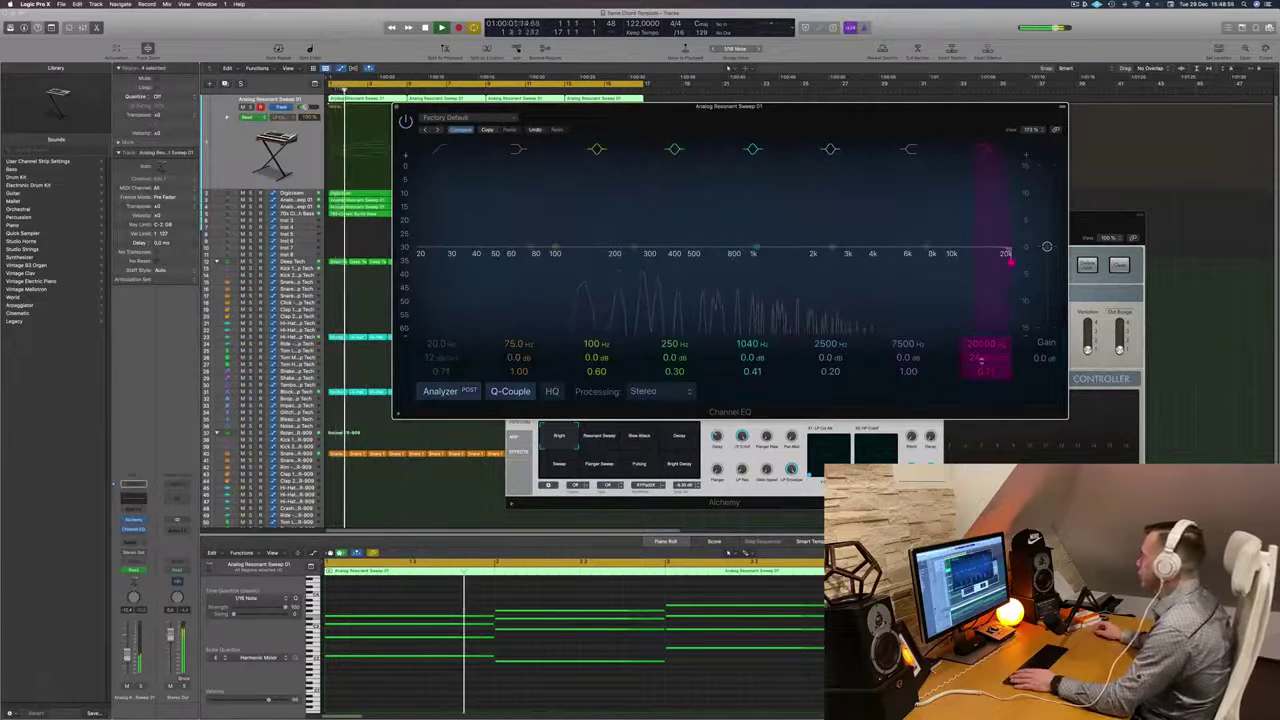
drag(990, 263, 722, 263)
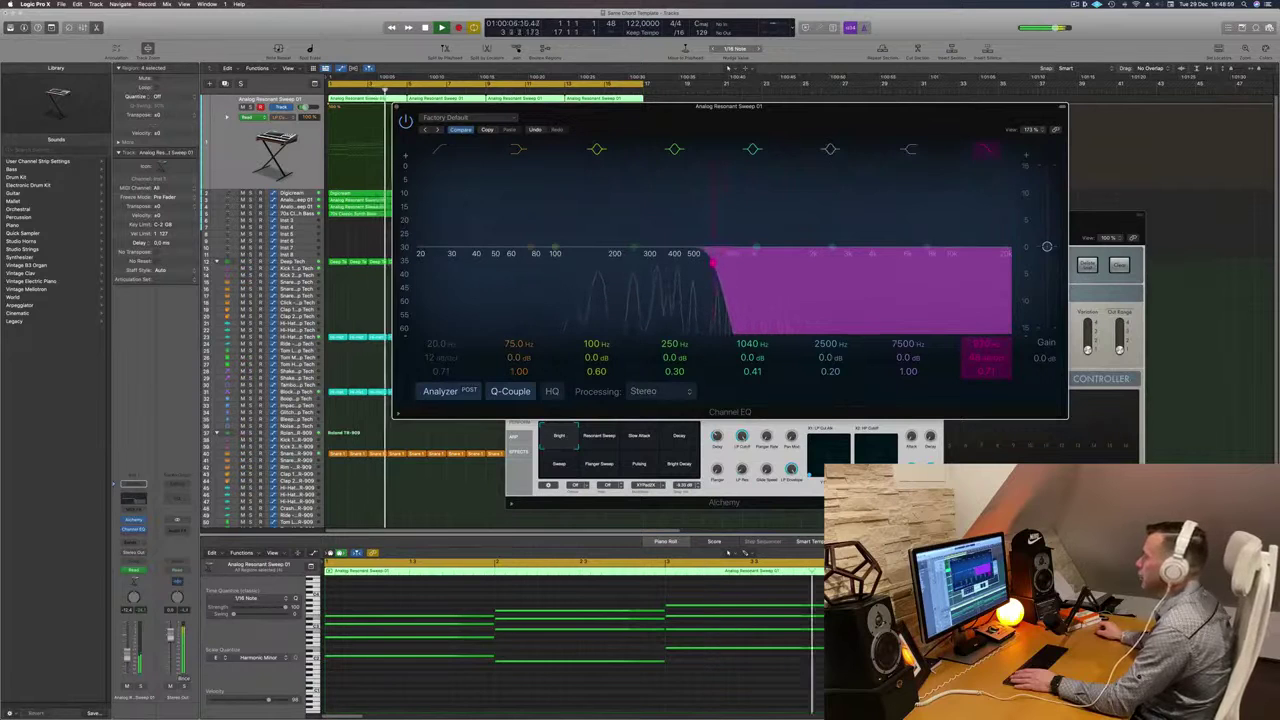
drag(629, 113, 740, 195)
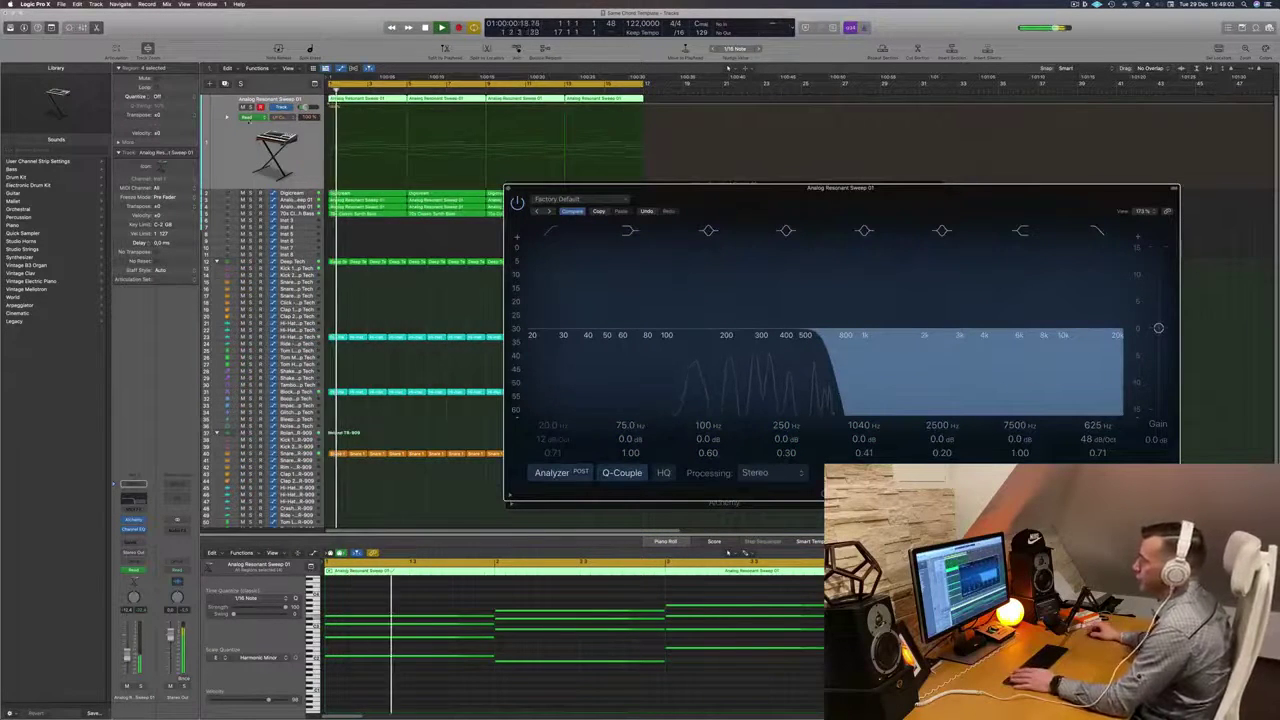
Set the first pad track's automation mode to Touch and record a short move of the EQ's high-cut frequency.
click(248, 118)
click(248, 123)
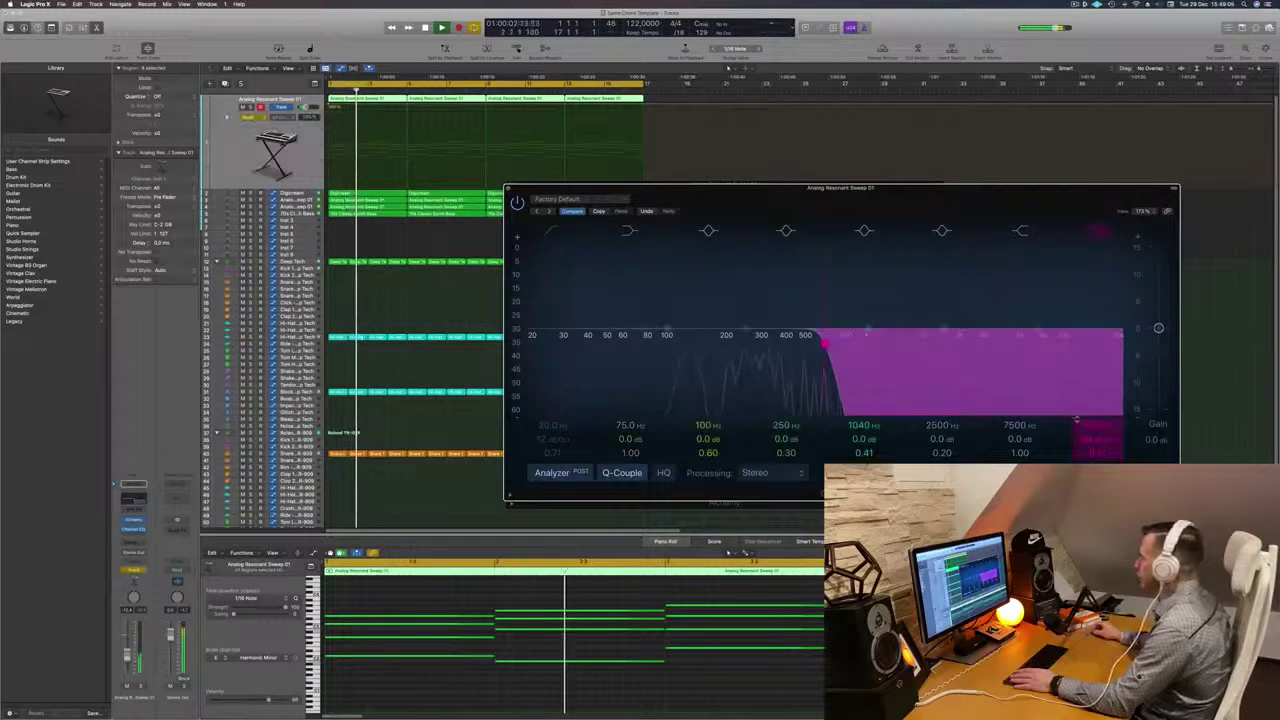
click(825, 343)
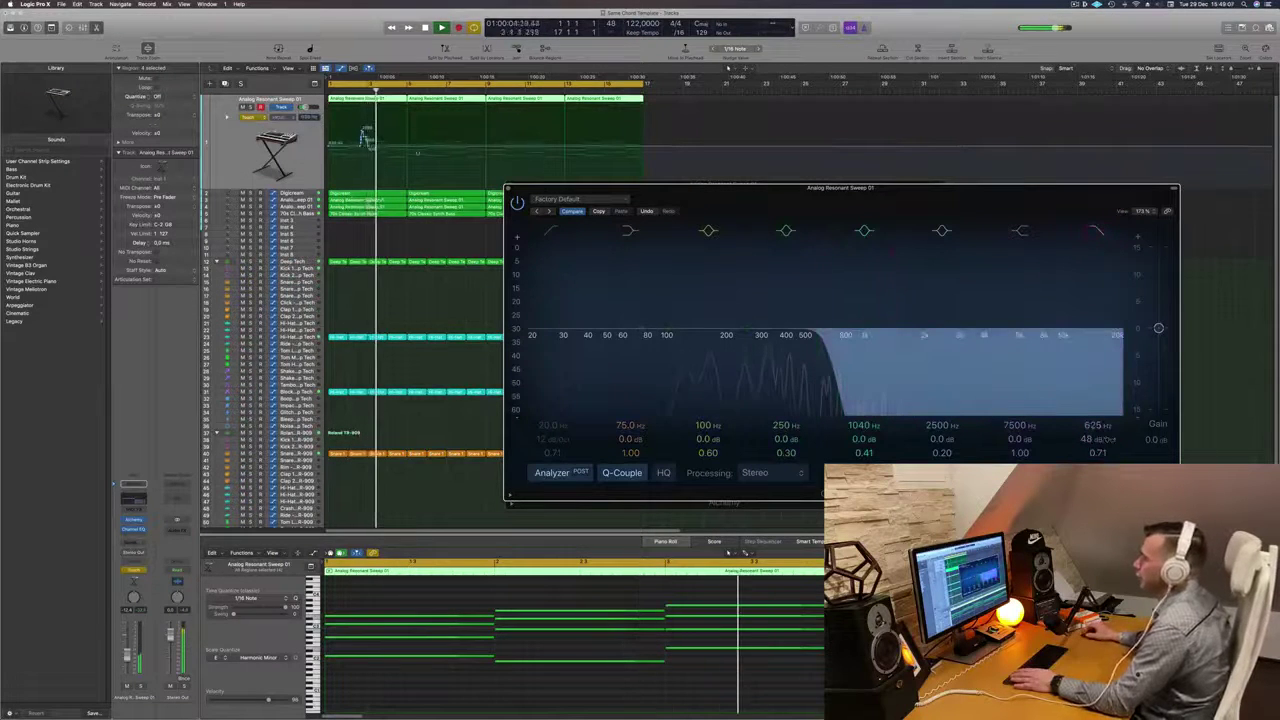
Reshape the high-cut frequency curve to rise from about 424 Hz at bar 1 to the maximum at bar 5, and return the track to Read.
drag(330, 146, 330, 151)
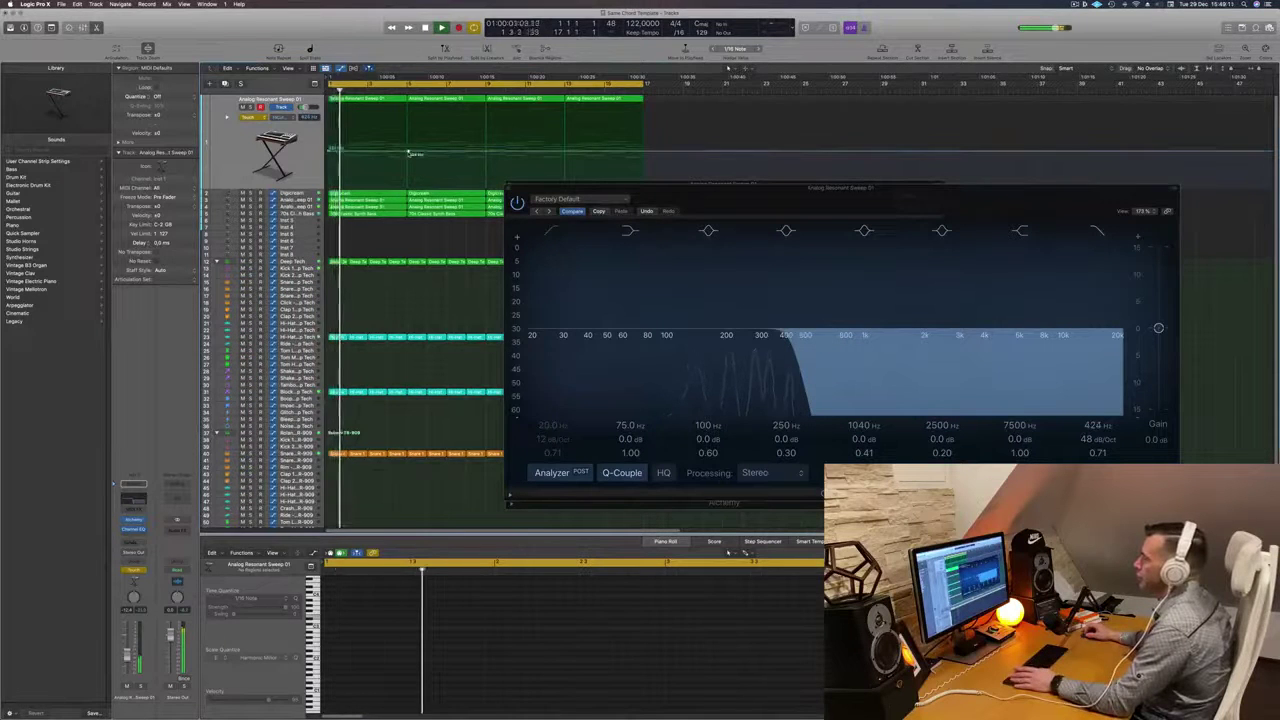
drag(409, 151, 408, 104)
click(248, 117)
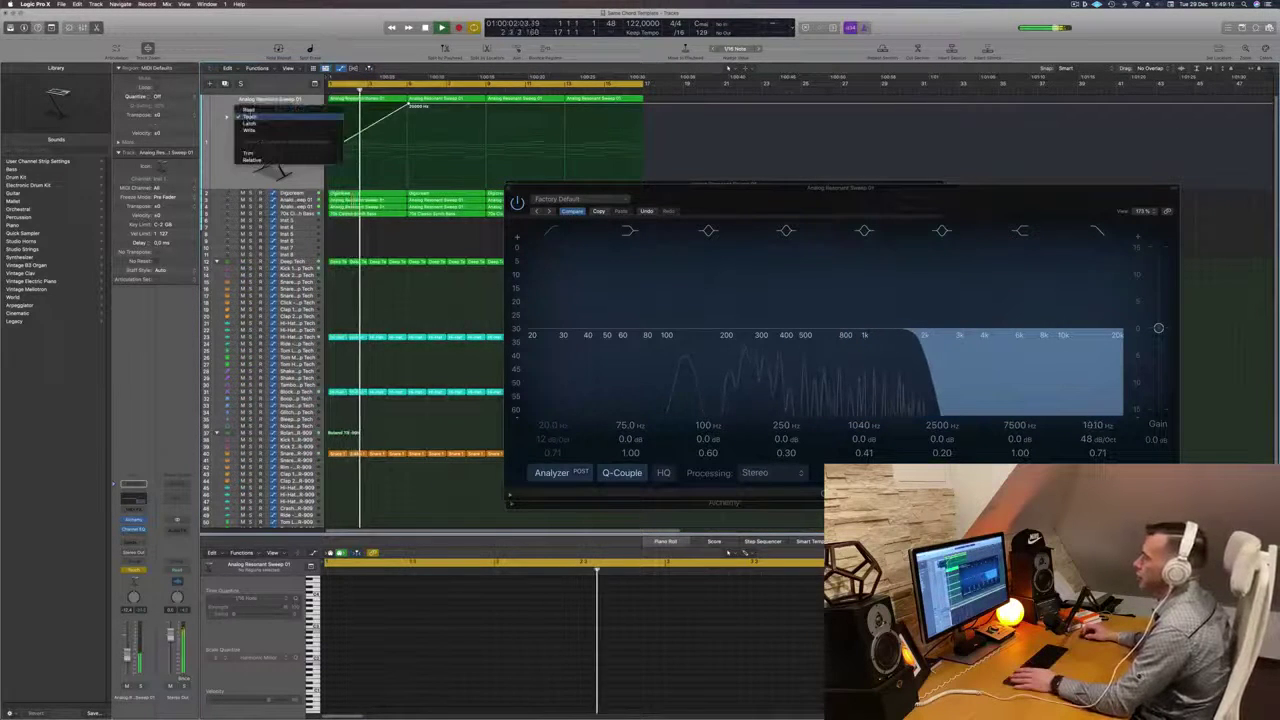
click(249, 110)
Extend the high-cut automation curve so it falls by bar 9, peaks again at bar 13 and falls by bar 17.
drag(596, 187, 740, 191)
drag(488, 104, 486, 151)
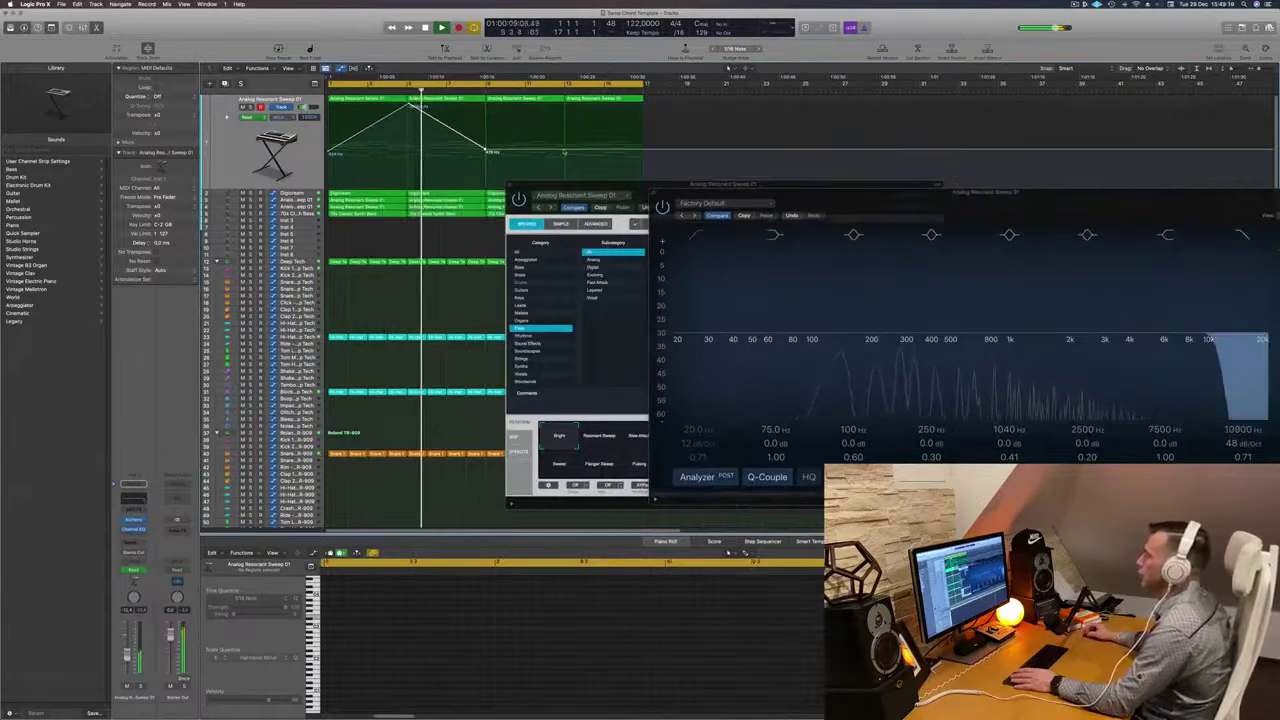
click(565, 151)
drag(565, 151, 643, 157)
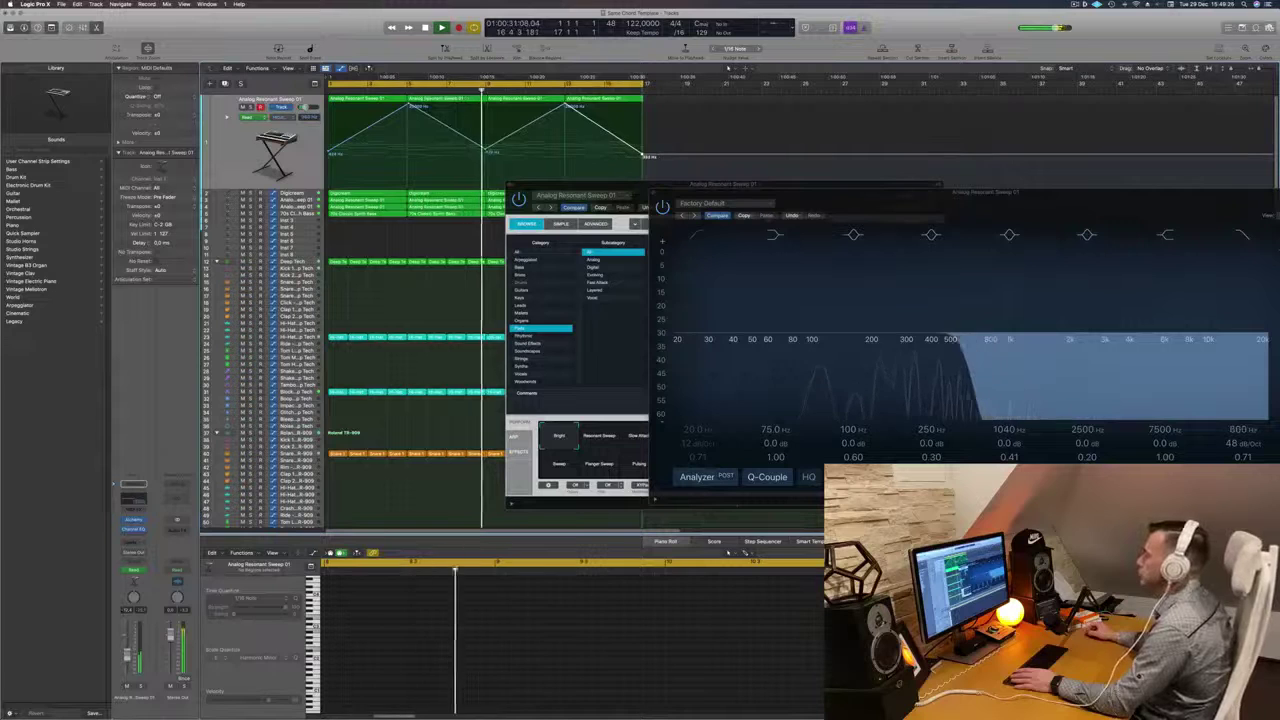
Close the Alchemy and Channel EQ windows of the first pad track.
drag(609, 188, 536, 190)
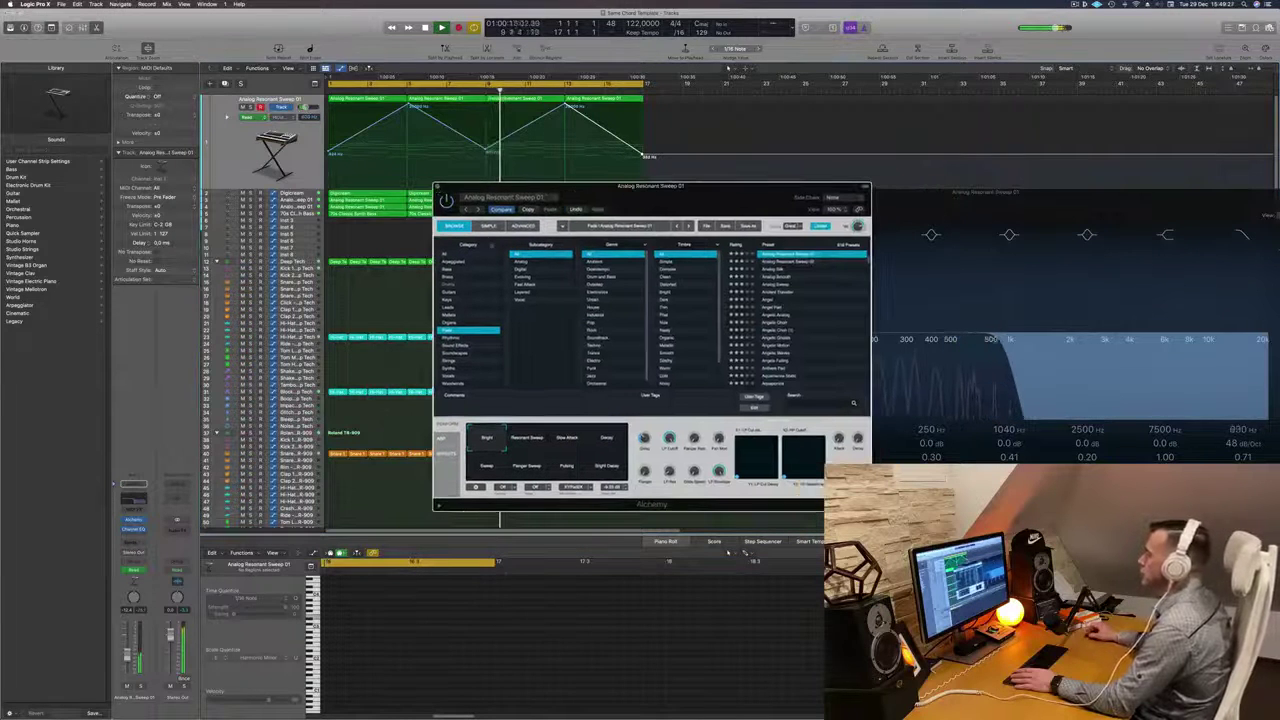
click(437, 187)
drag(680, 192, 375, 185)
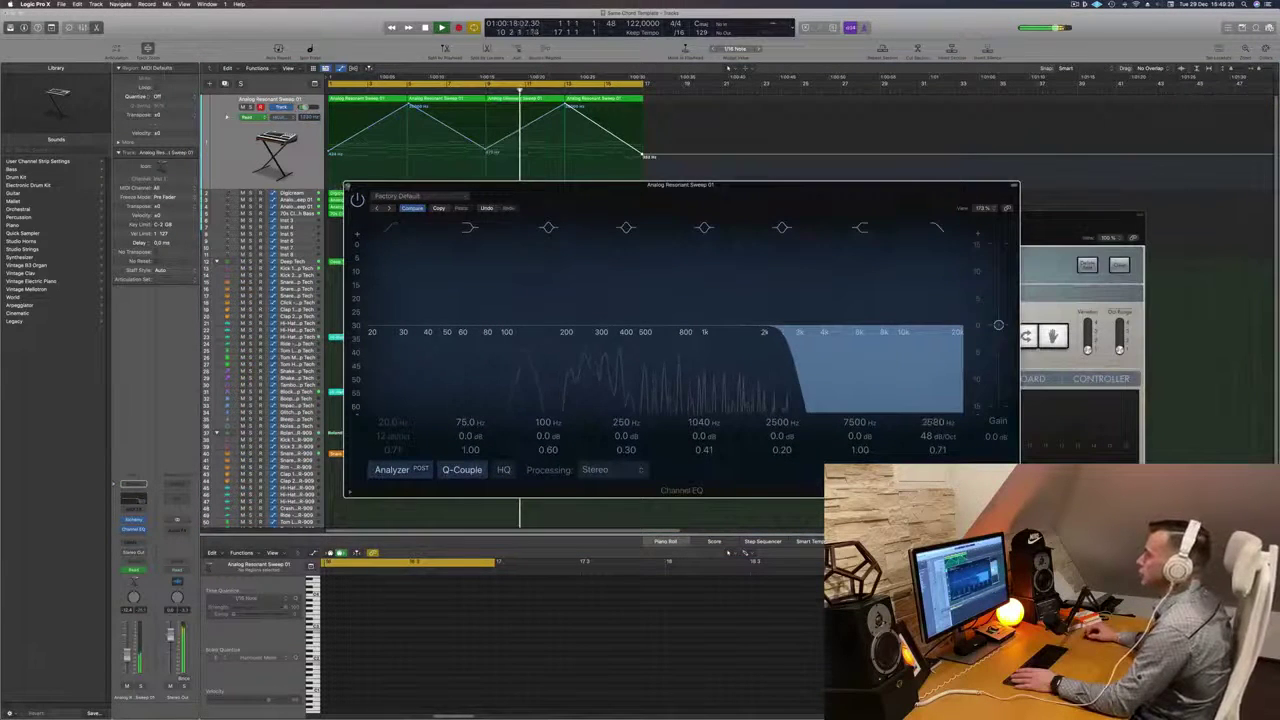
click(348, 186)
Copy the first Hi-Hat Open region from the Block track to bar 1 of the Shaker 2 track and select that track.
scroll(379, 342, down, 4)
key(Return)
click(338, 337)
drag(338, 337, 341, 329)
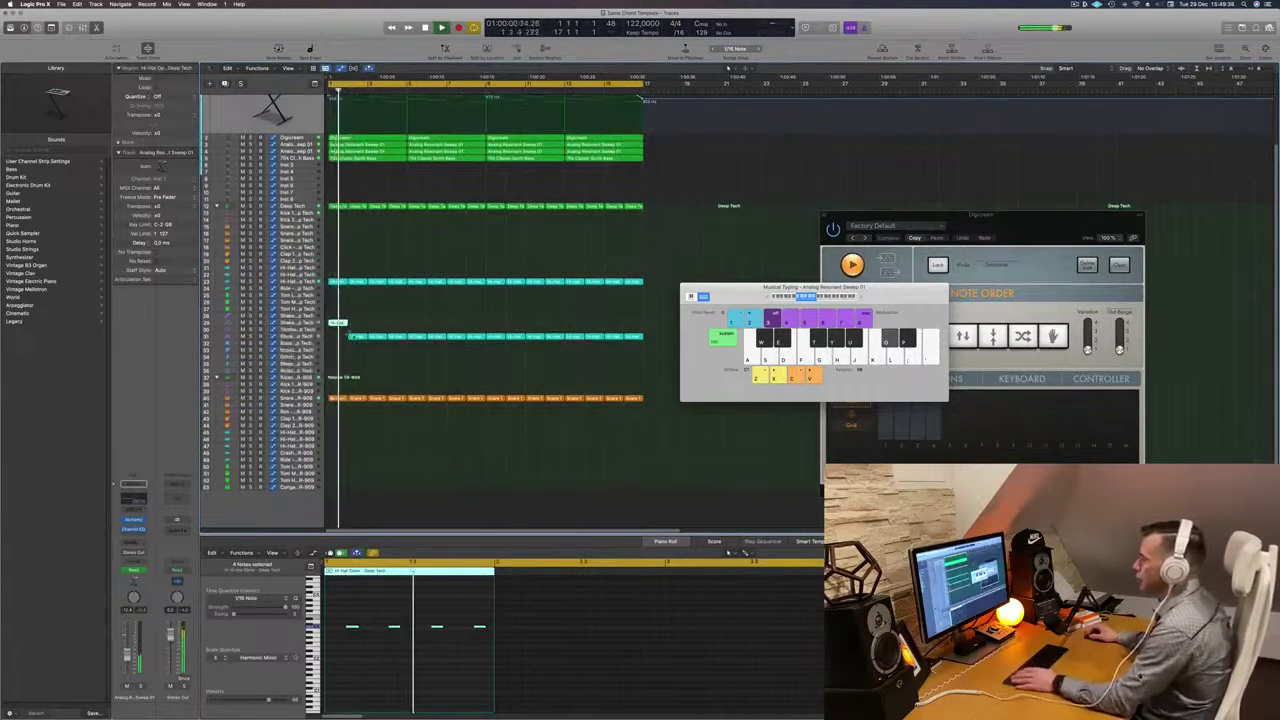
key(space)
click(358, 337)
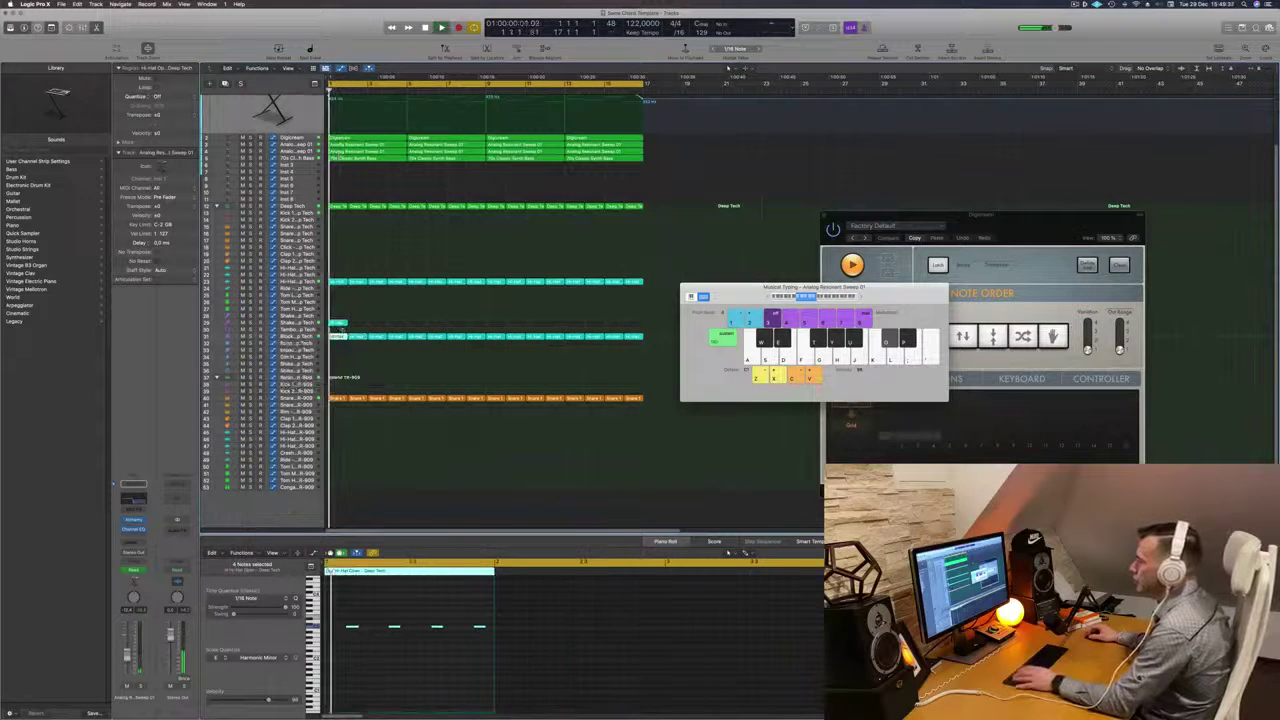
click(311, 323)
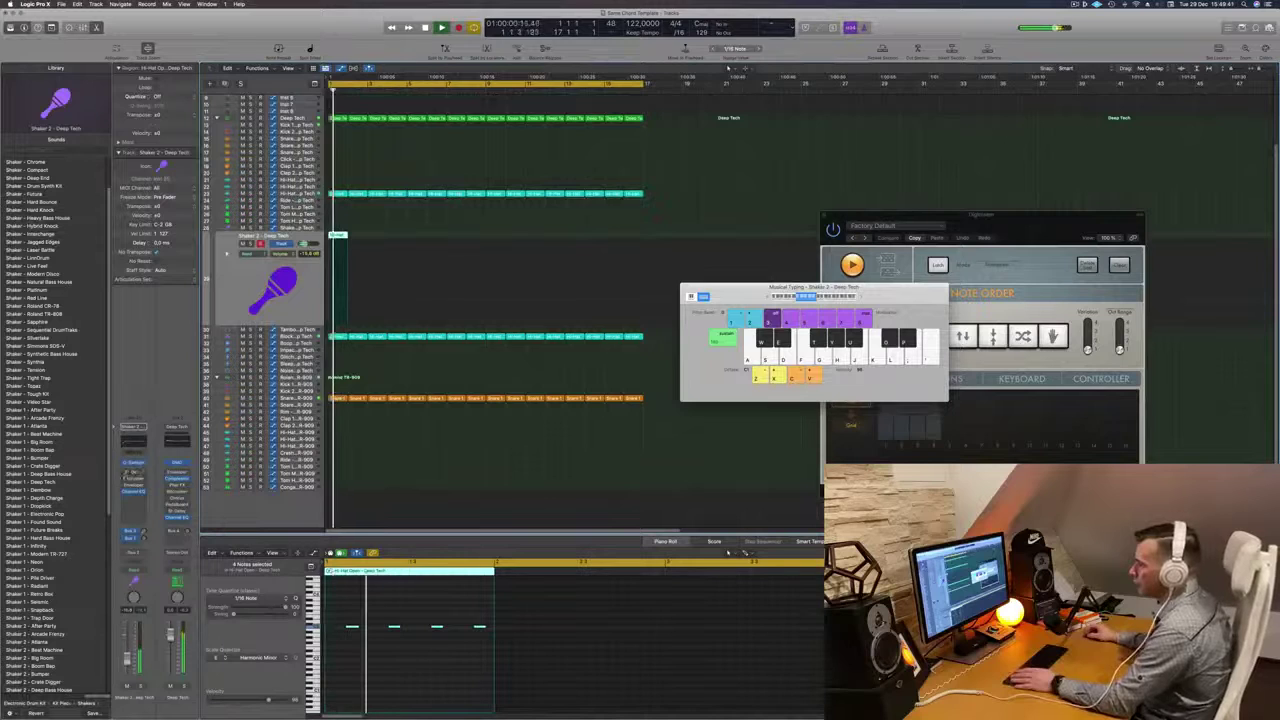
Open the Stereo Delay on the Shaker 2 track and load the Dual 1/8 Note Dotted preset.
click(134, 473)
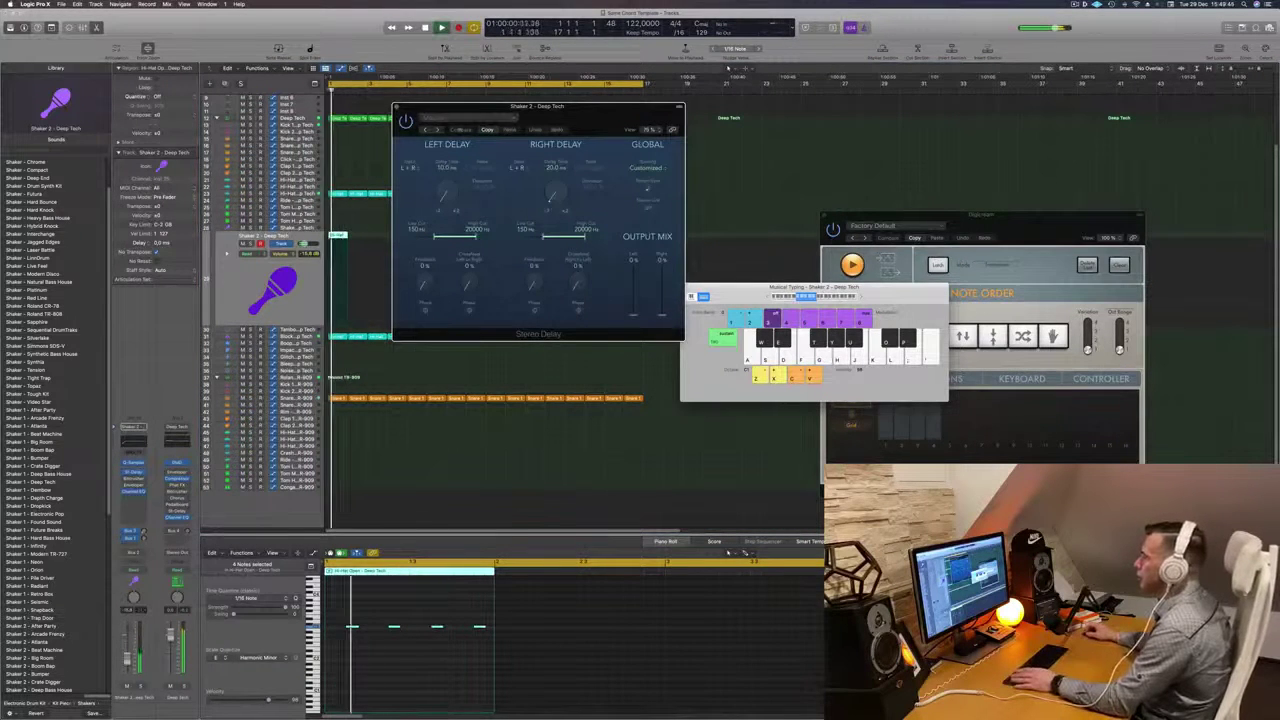
click(428, 131)
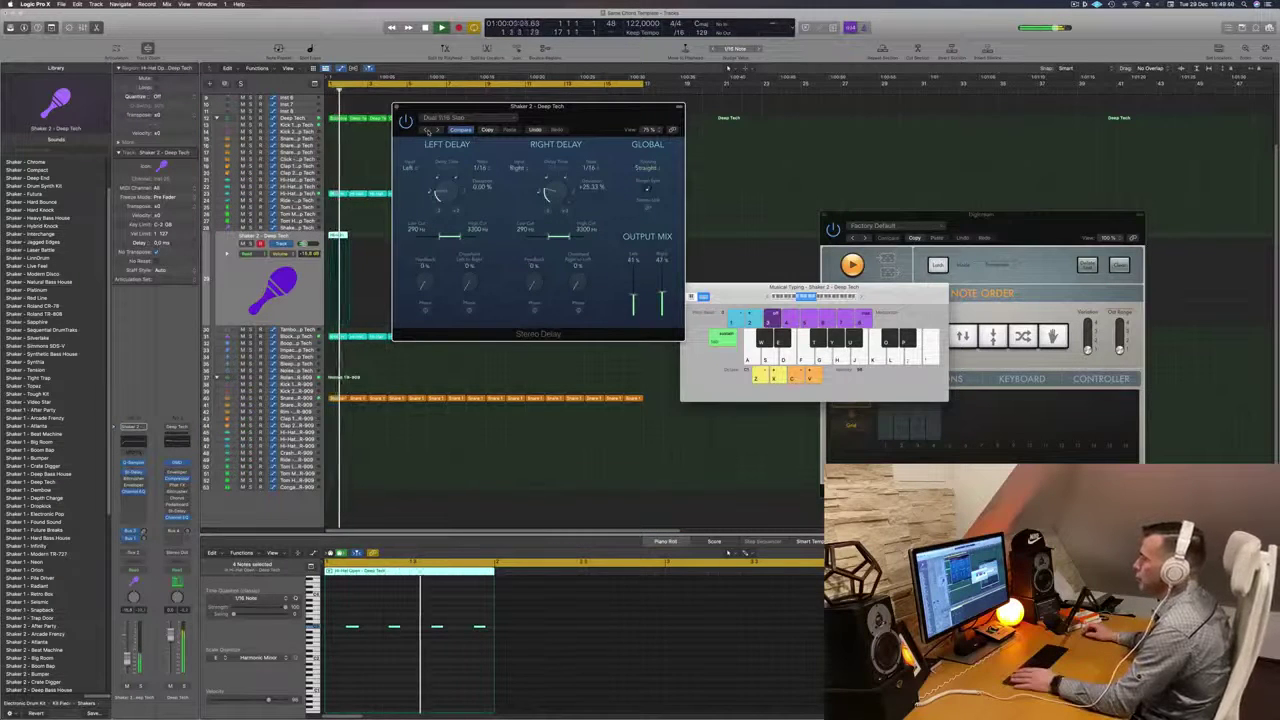
click(427, 131)
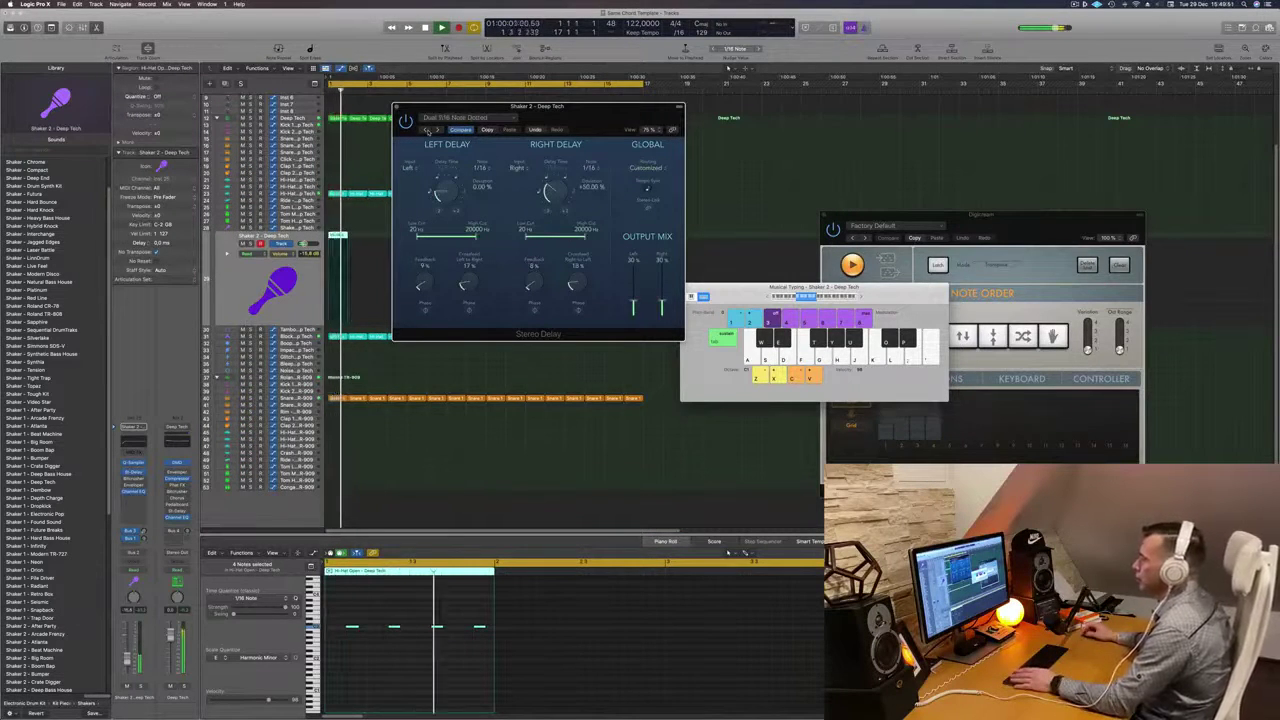
click(427, 131)
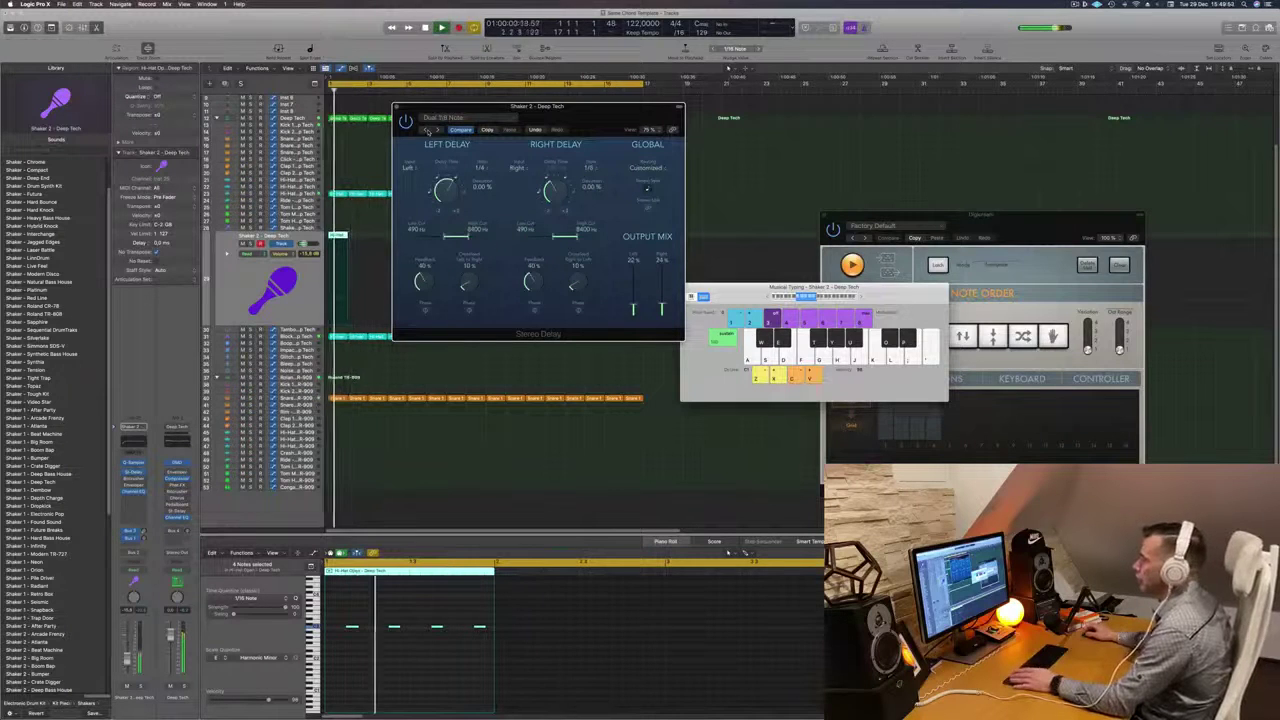
click(427, 131)
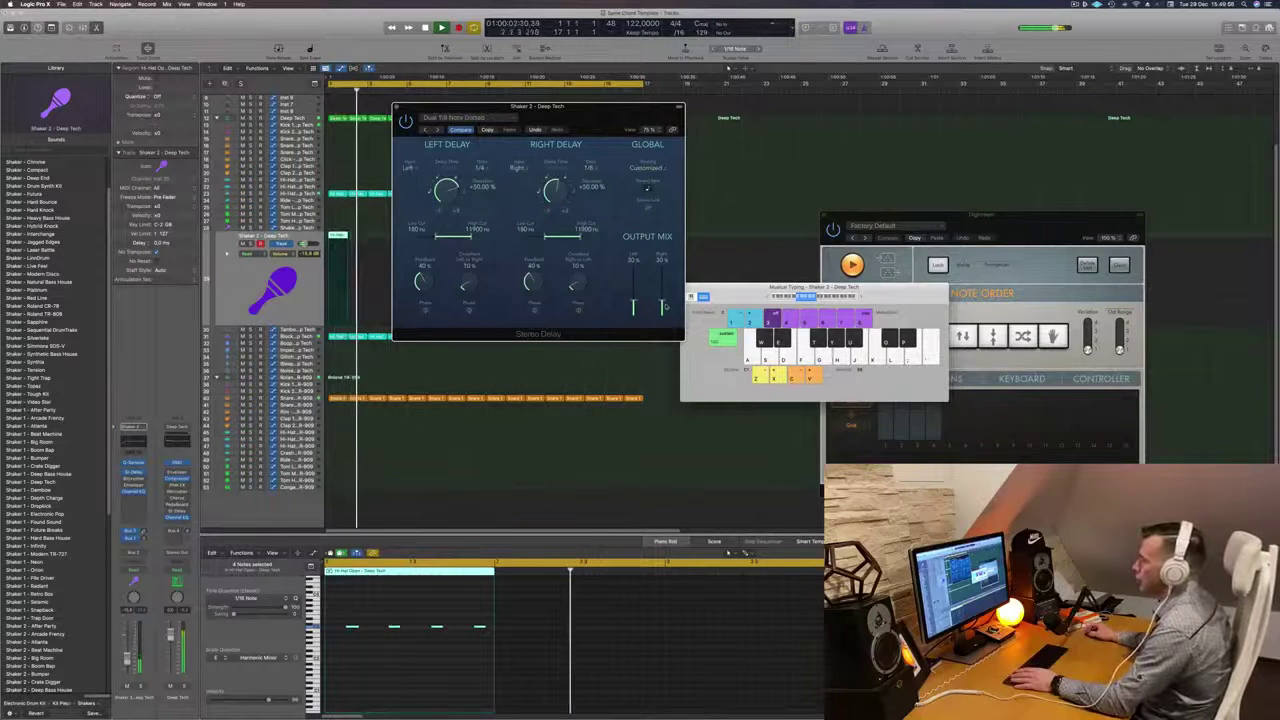
drag(450, 106, 857, 175)
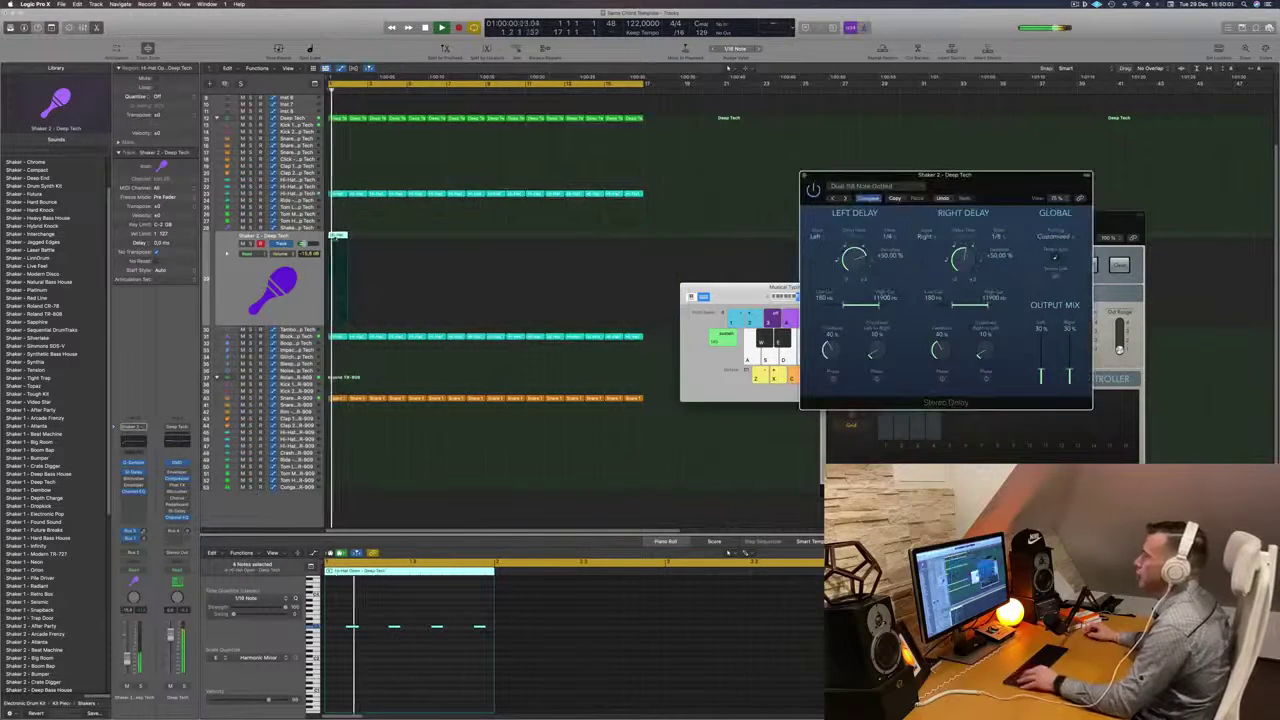
Repeat the Shaker 2 region until it fills all 16 bars, and play the arrangement from the start.
drag(340, 243, 420, 244)
shift+click(340, 244)
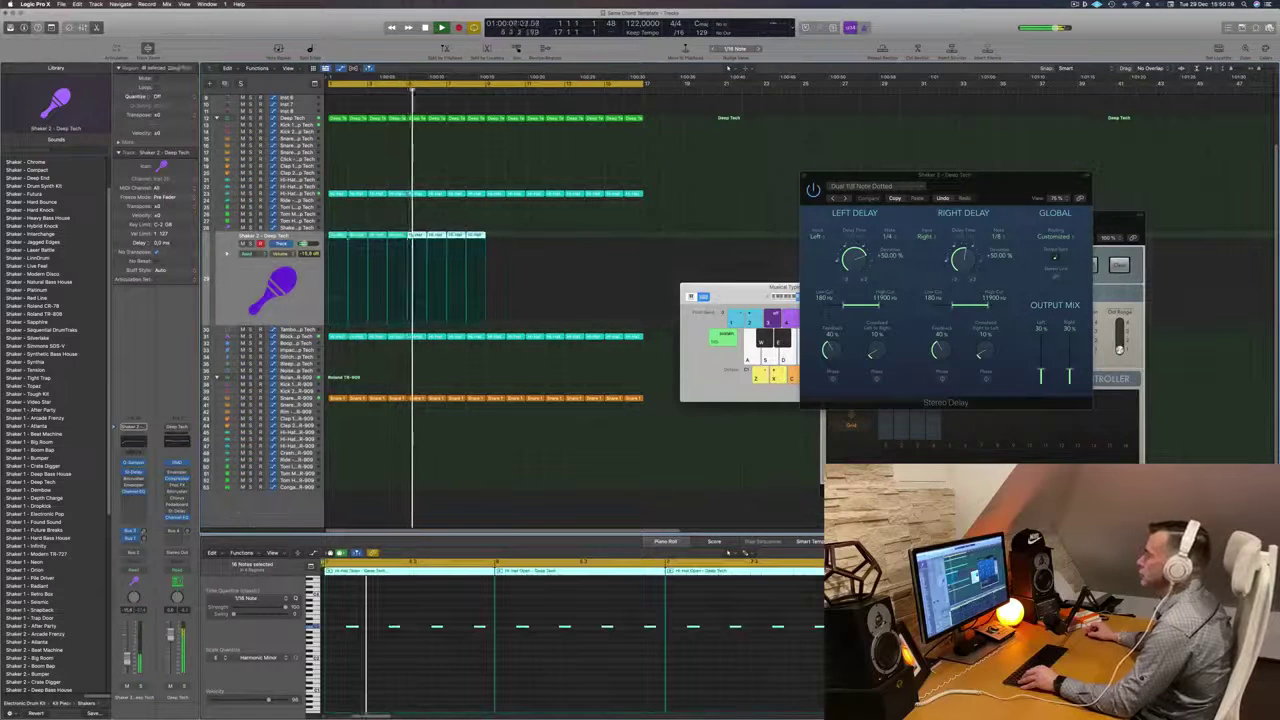
alt+drag(336, 240, 490, 240)
key(Return)
key(space)
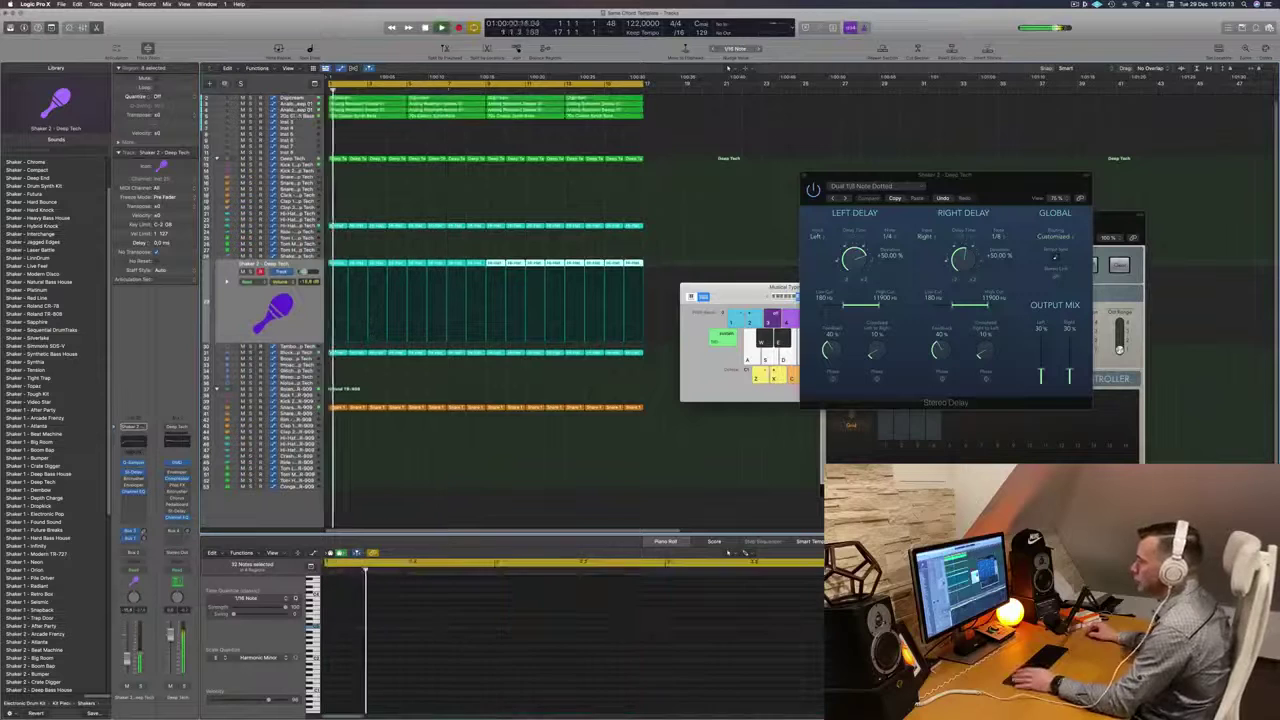
Raise the low-cut frequency in the Block track's Channel EQ to about 250 Hz and close the EQ.
key(Down)
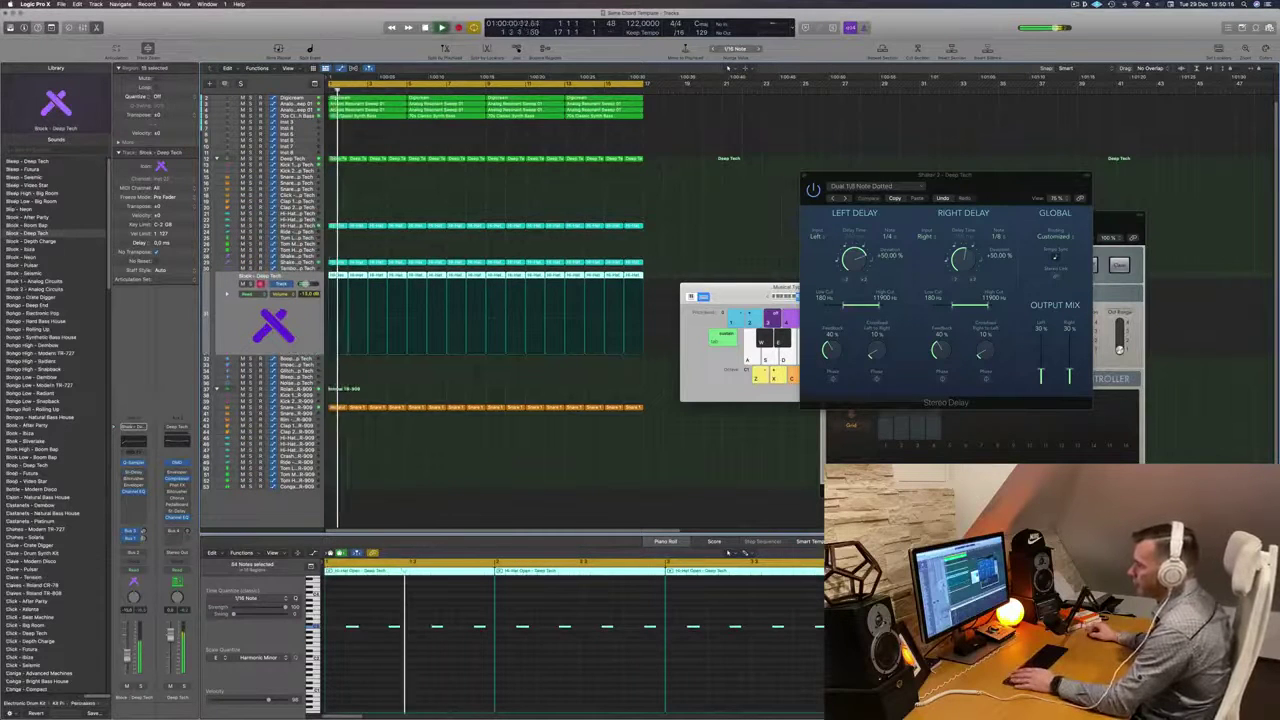
key(Return)
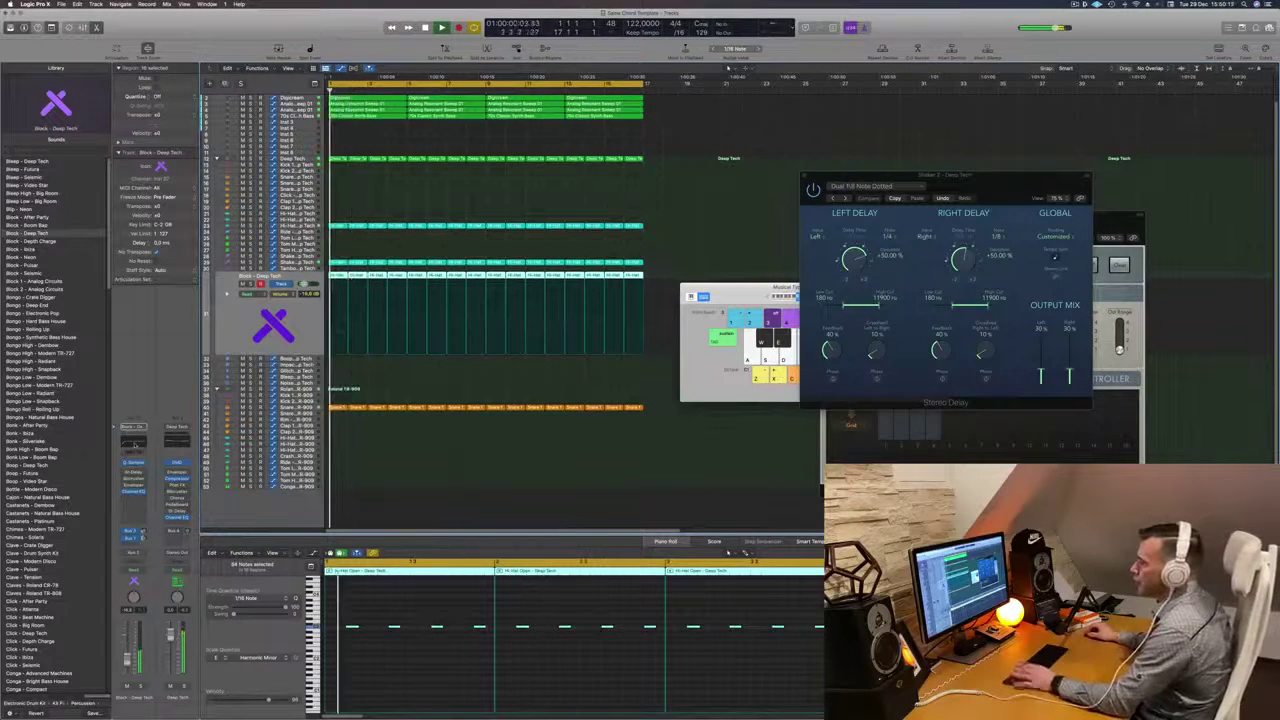
click(135, 445)
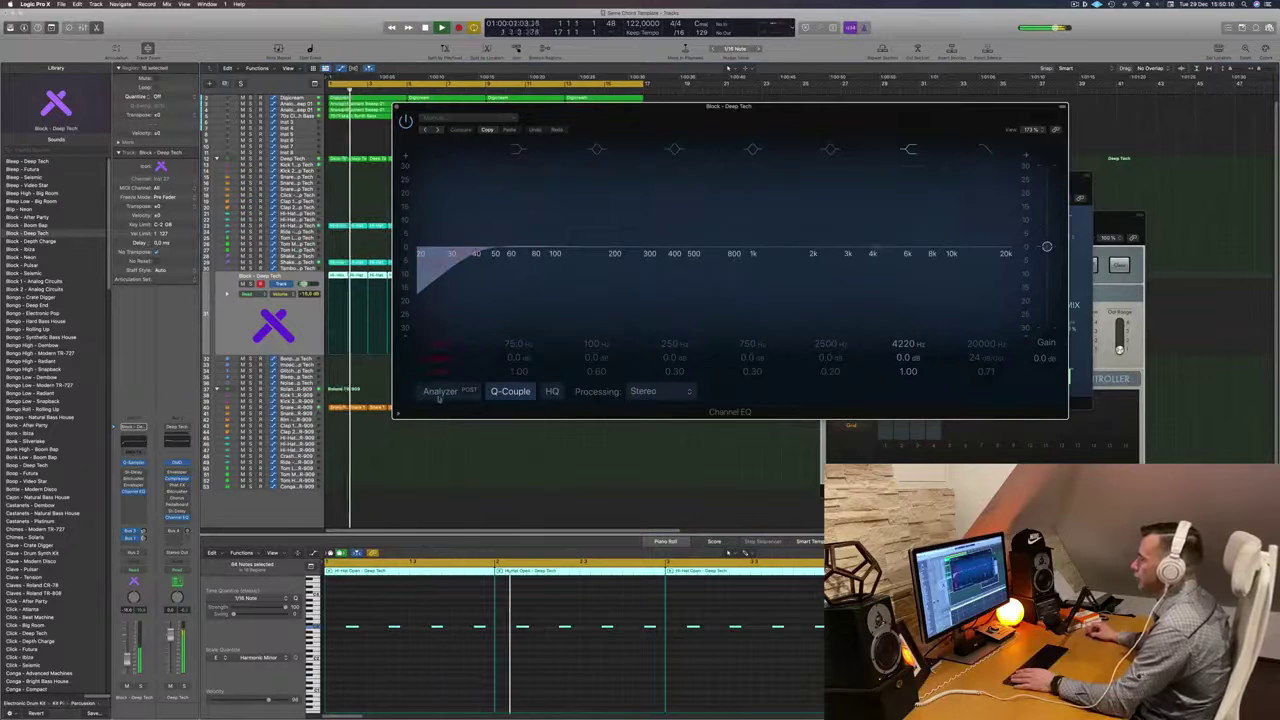
drag(491, 276, 628, 246)
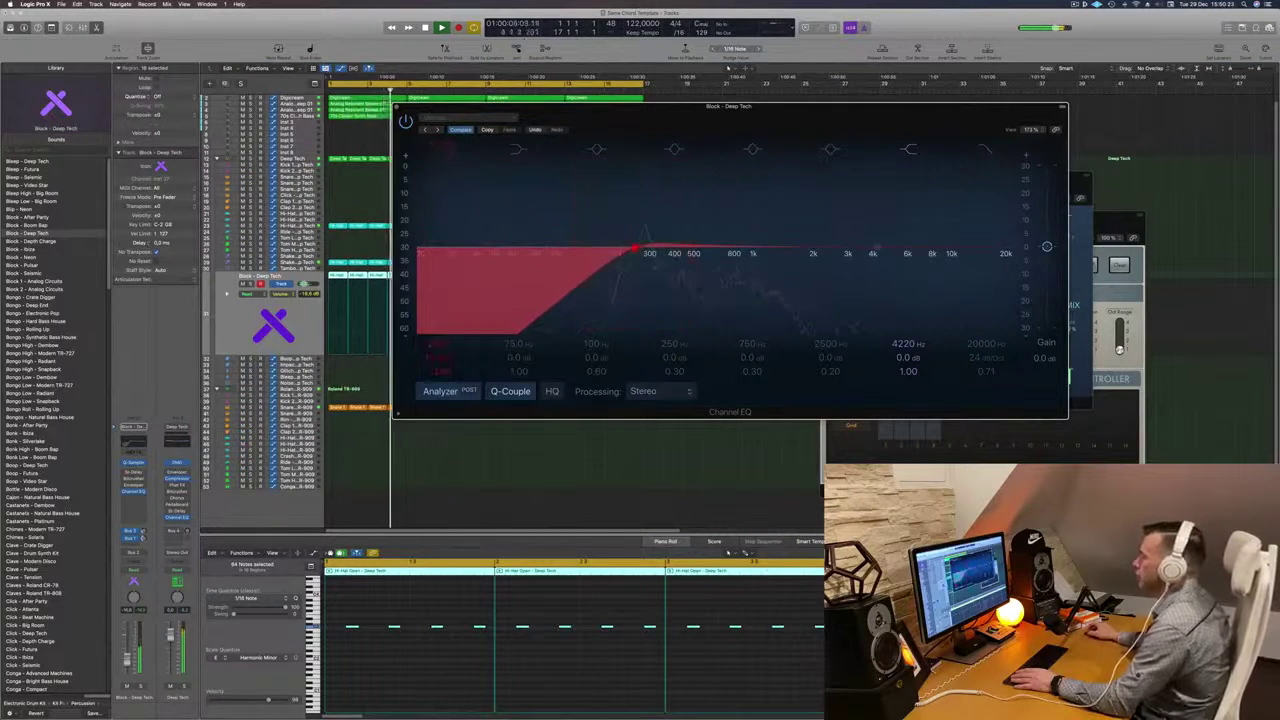
key(e)
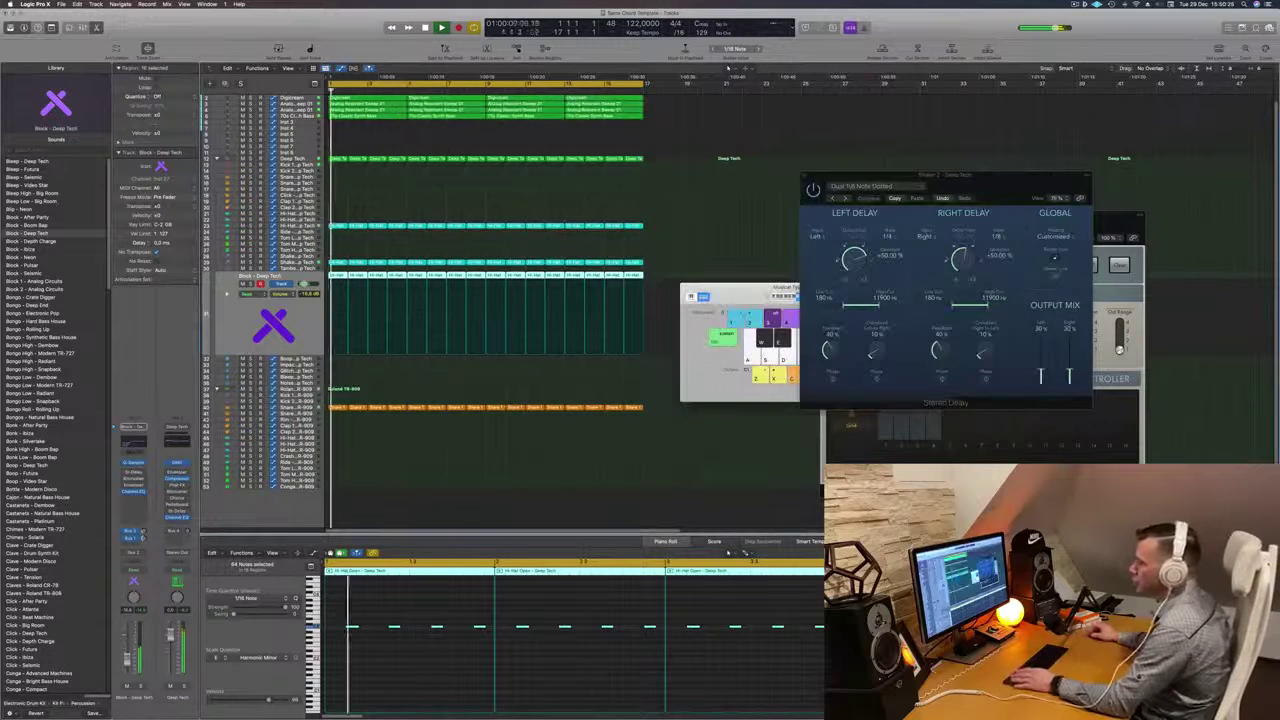
Duplicate the 70s Classic Synth Bass track with its settings and restart playback from the beginning.
scroll(554, 289, up, 1)
click(434, 209)
key(Return)
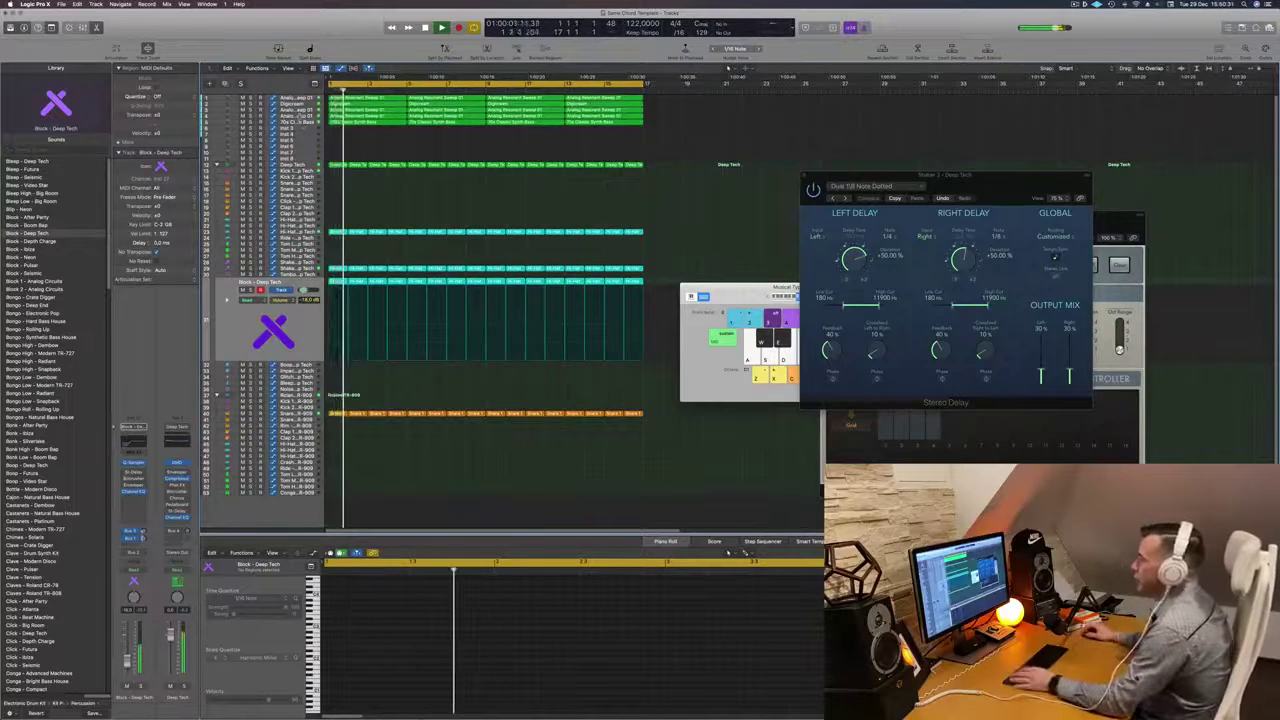
click(300, 122)
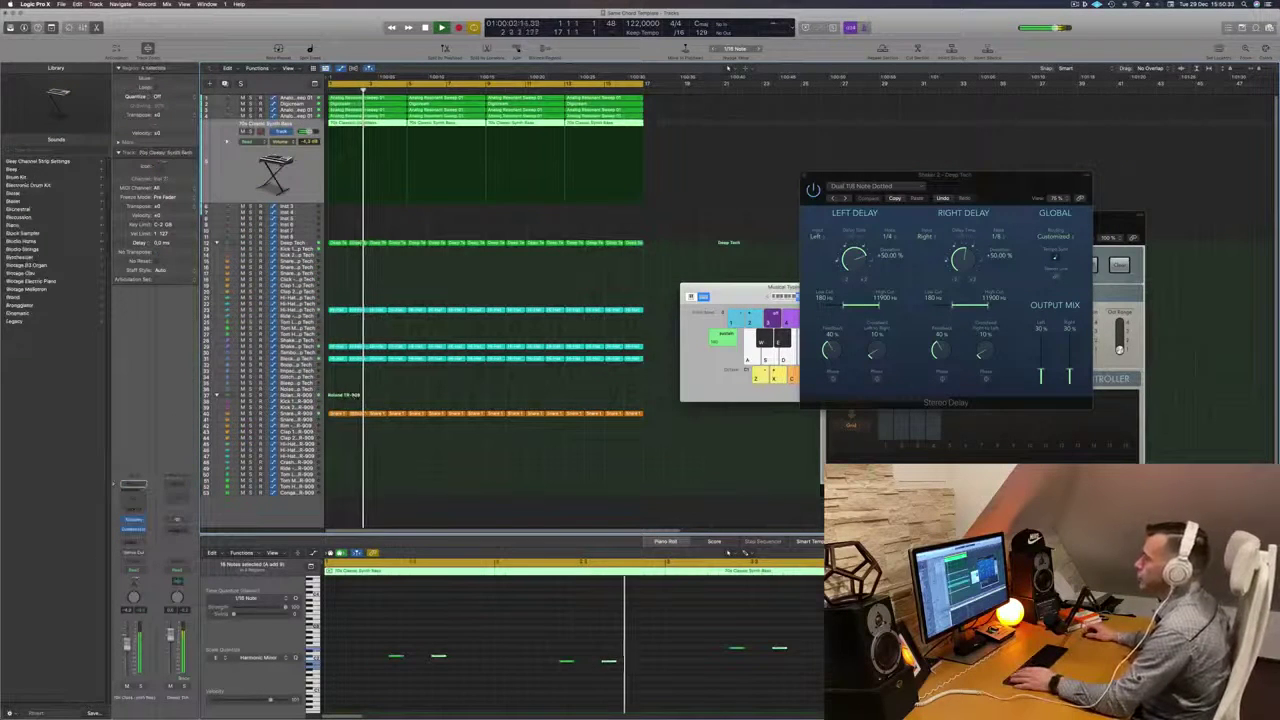
key(Return)
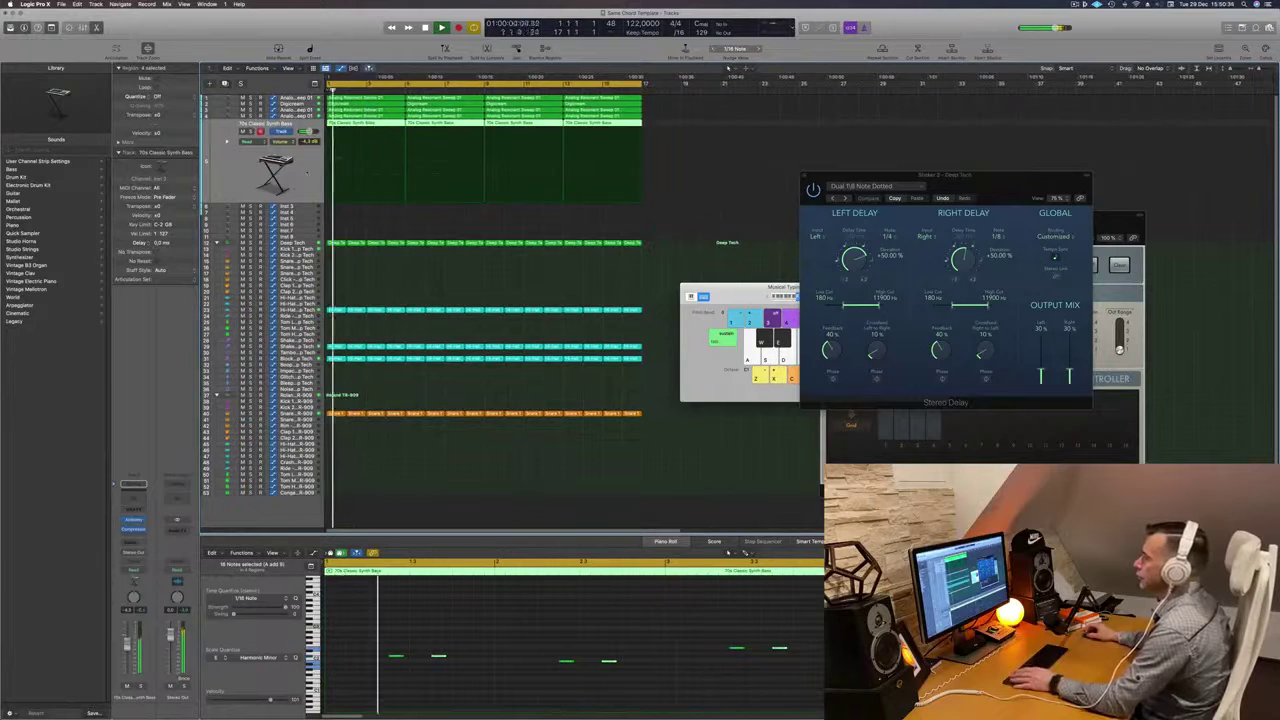
key(super+d)
key(Return)
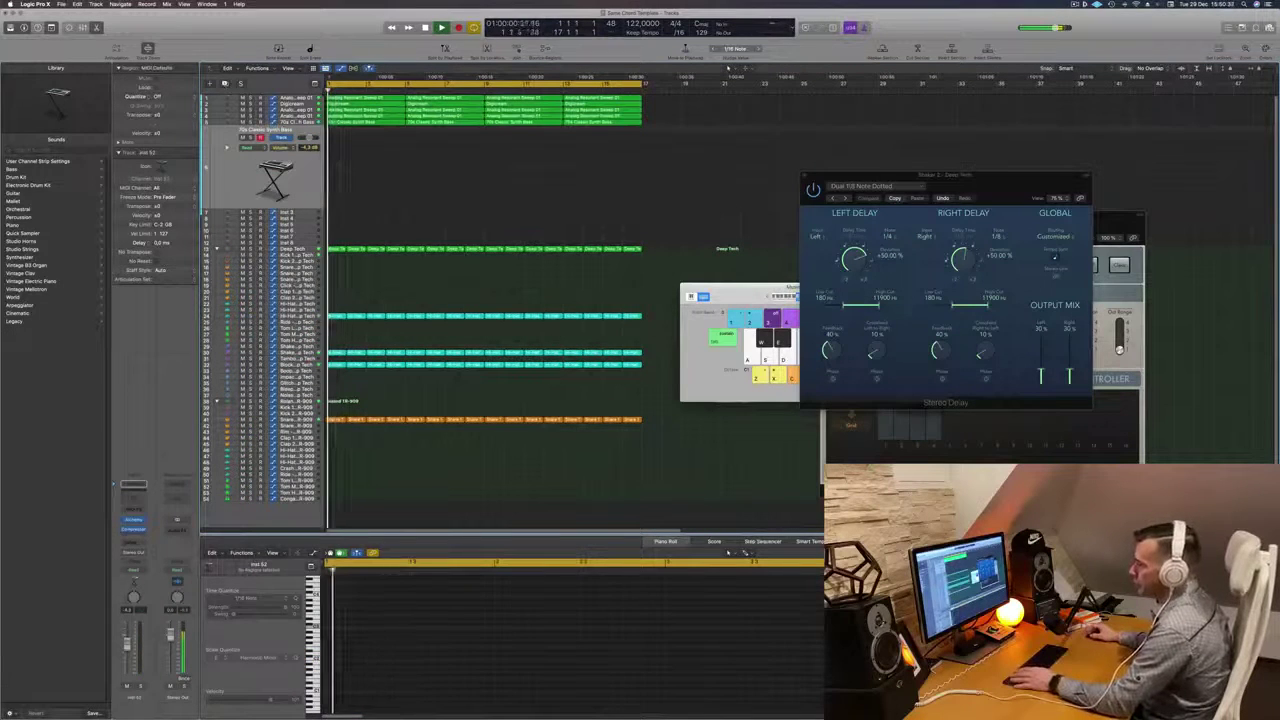
Add a send to Bus 7 on the duplicated bass track.
click(133, 541)
mouse_move(137, 554)
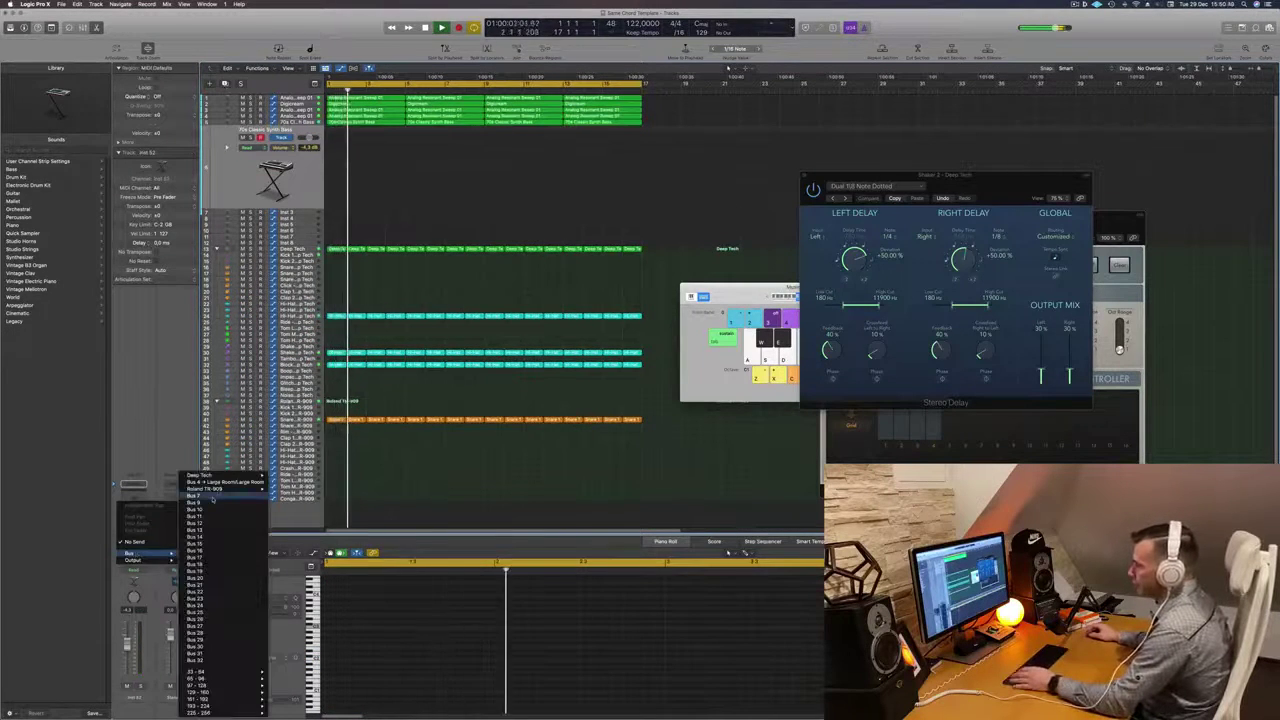
click(210, 496)
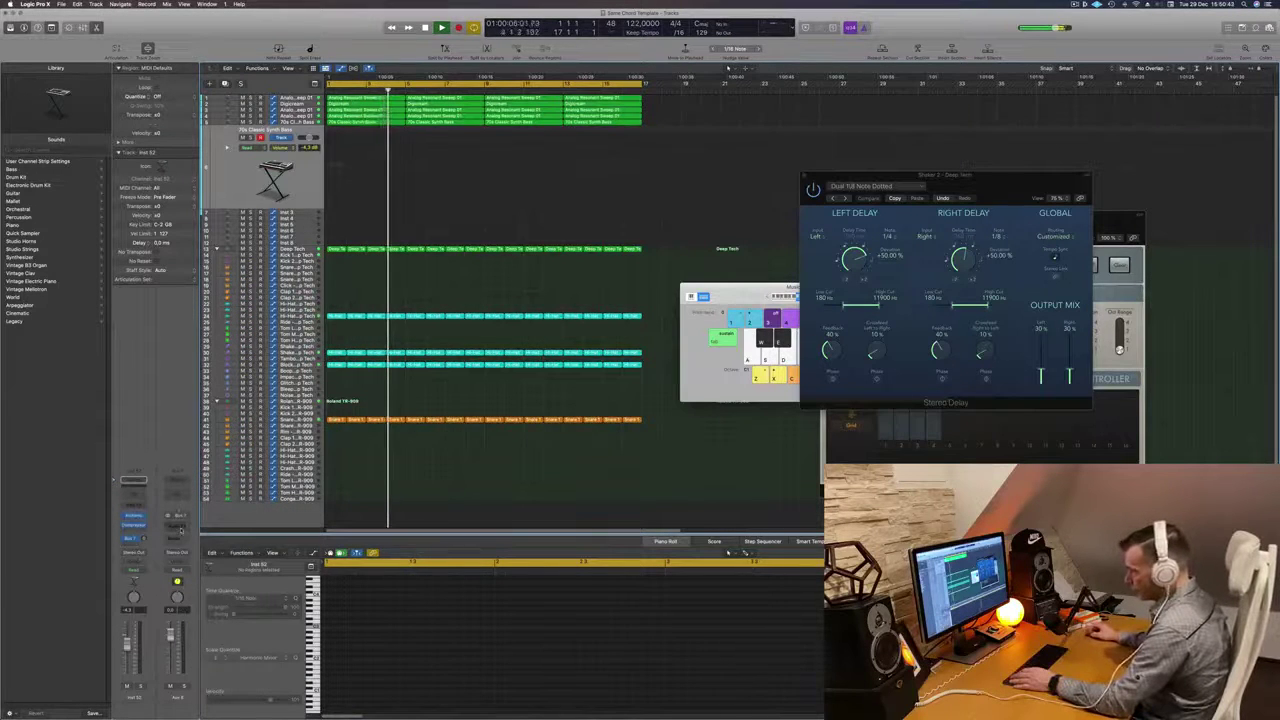
Insert SilverVerb on the Bus 7 aux channel and load the grandiose preset.
click(177, 528)
mouse_move(182, 568)
click(240, 568)
click(466, 118)
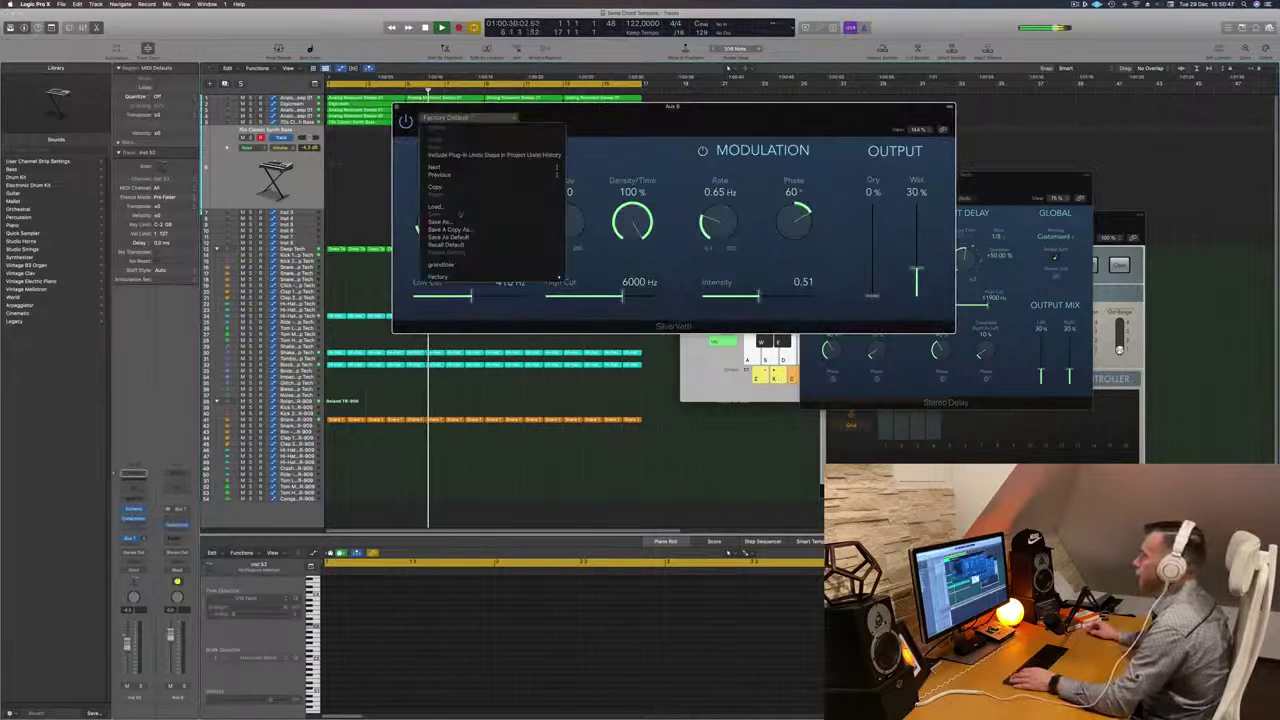
click(455, 265)
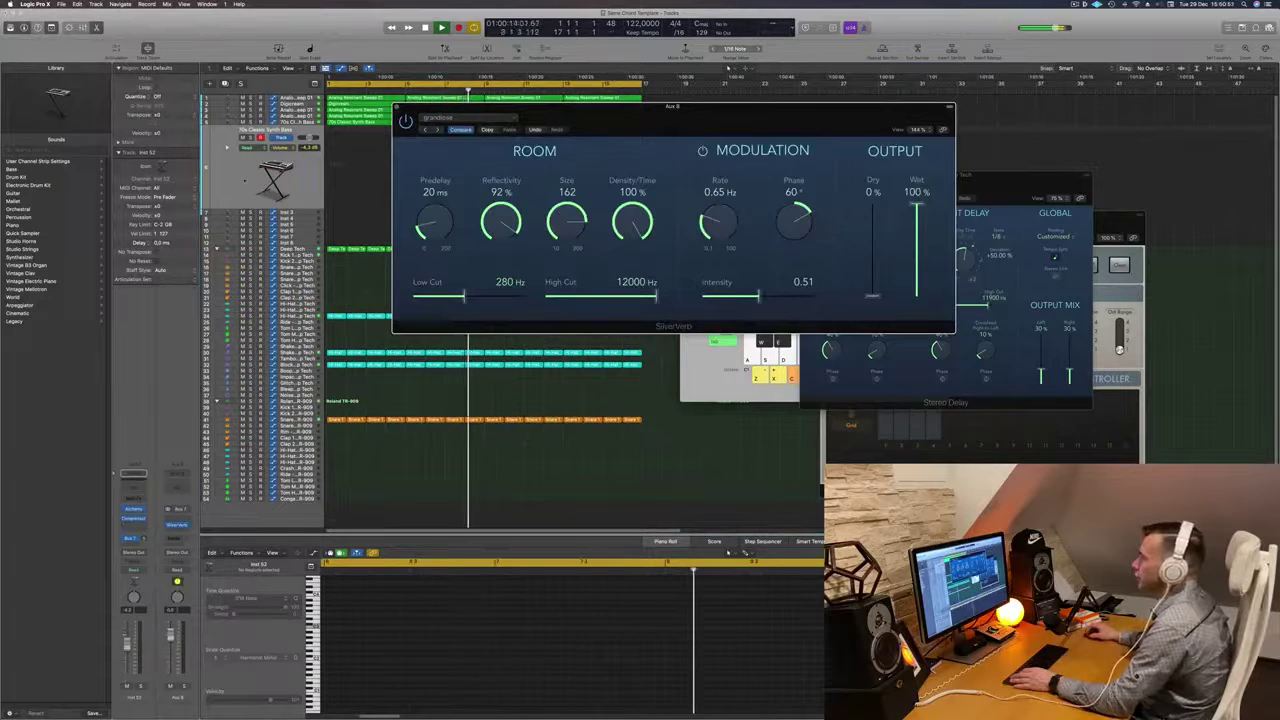
Close the SilverVerb, open Alchemy on the duplicated bass track and choose its Bright snapshot.
key(super+w)
drag(779, 302, 640, 314)
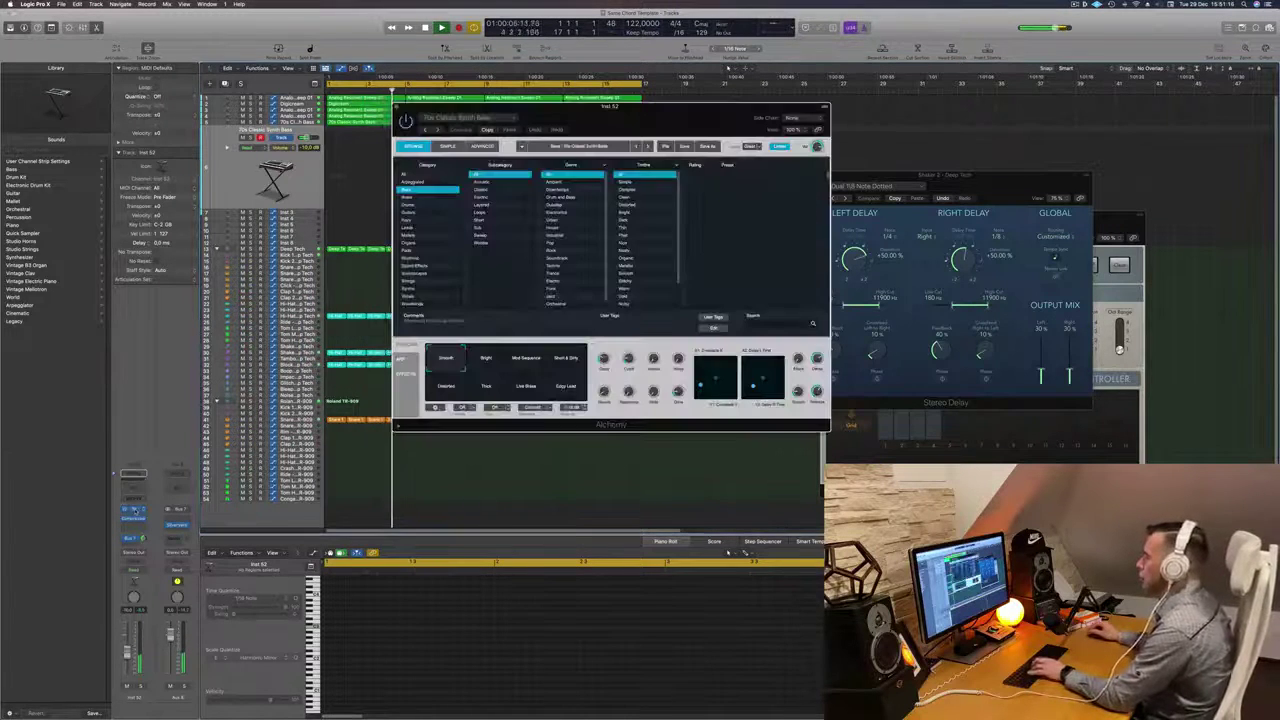
click(133, 511)
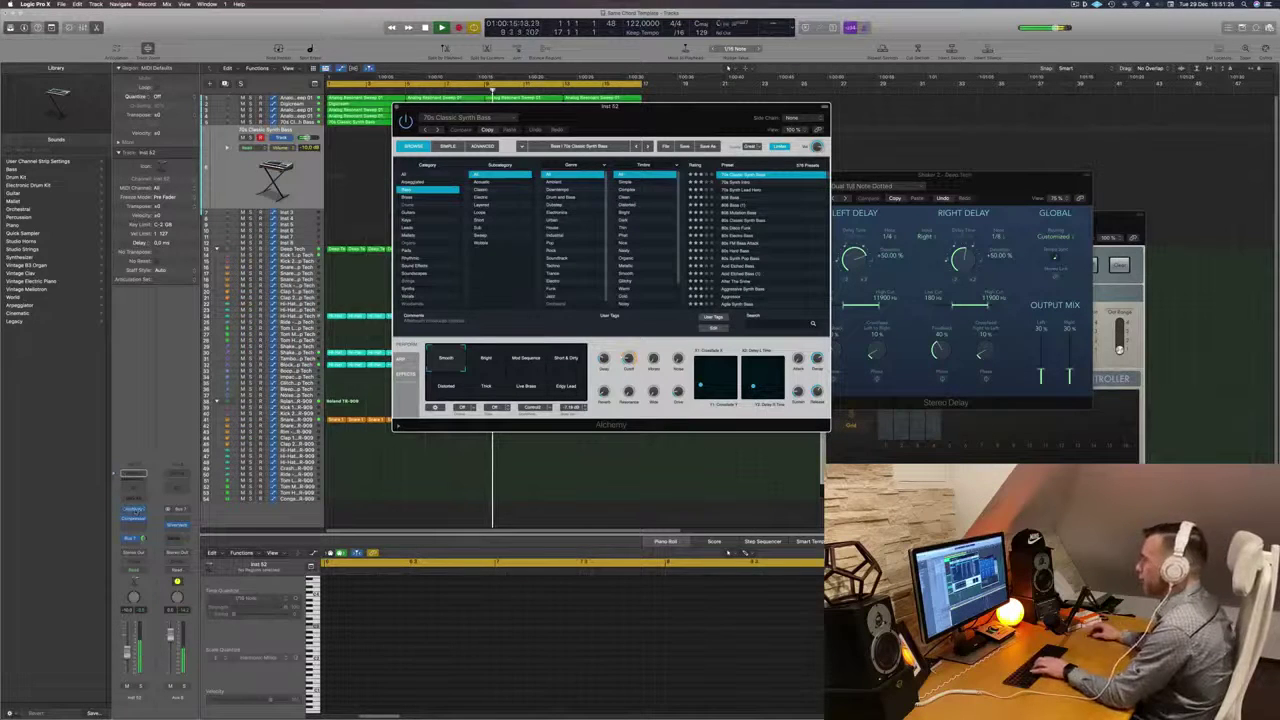
click(491, 364)
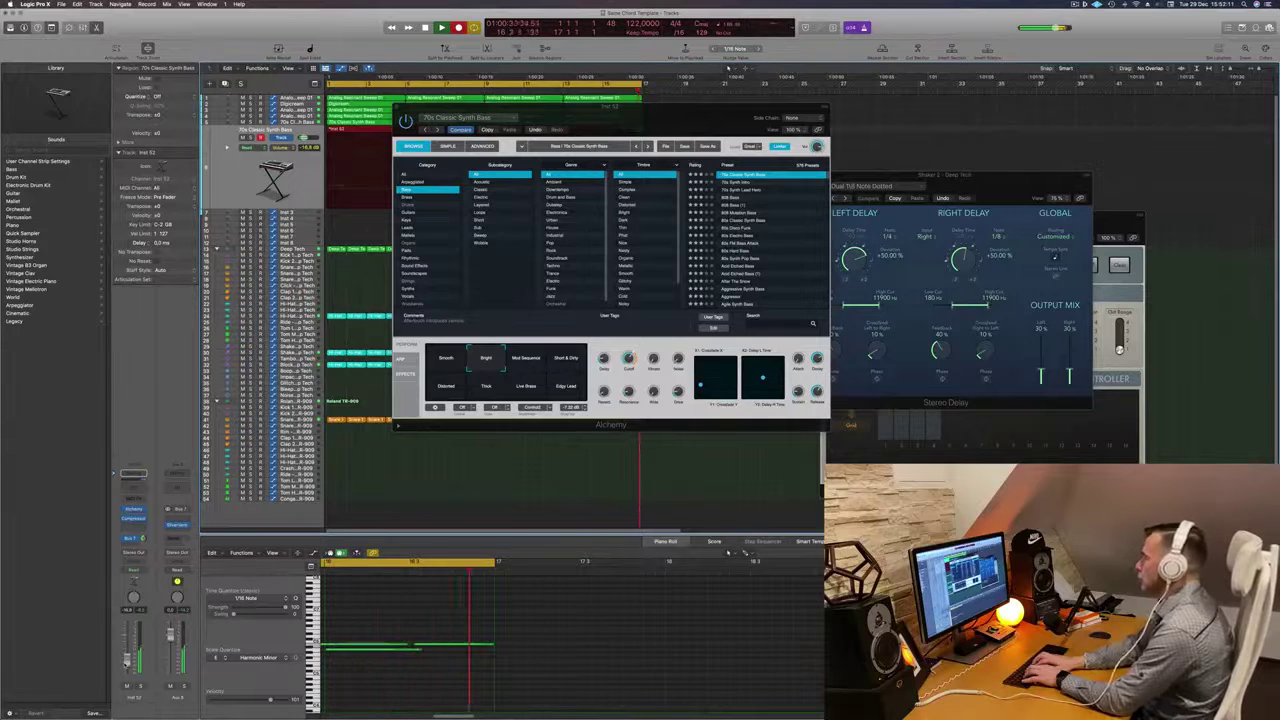
Restart playback and move the Alchemy window clear of the Musical Typing keyboard.
key(space)
key(space)
drag(611, 107, 1015, 126)
click(672, 145)
click(625, 134)
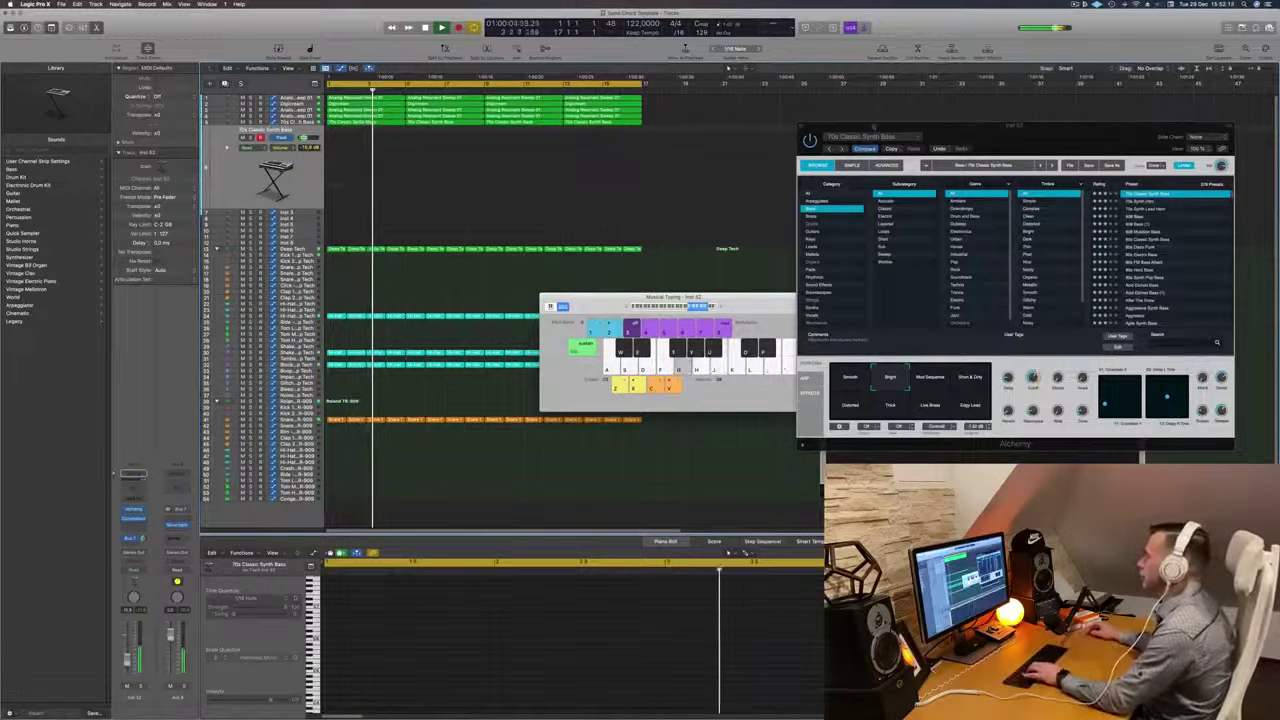
drag(1011, 126, 978, 127)
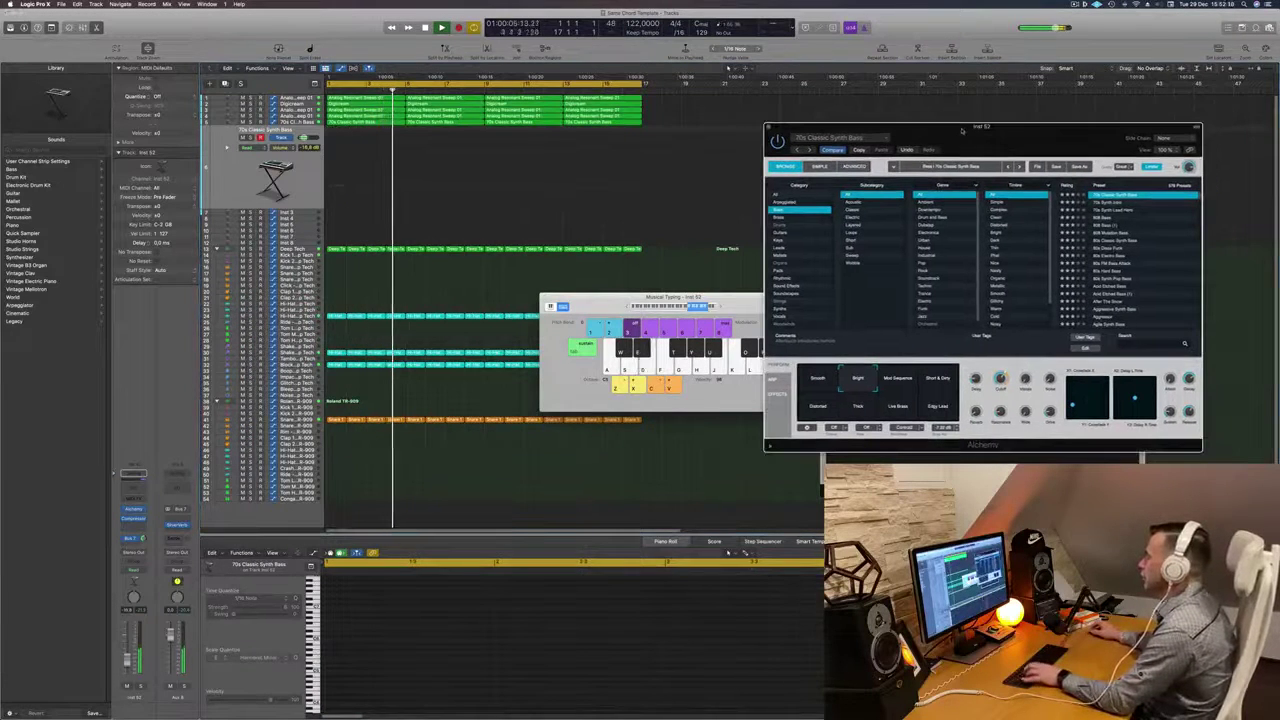
Play a test melody over the arrangement with Alchemy's Bright snapshot.
key(j)
key(h)
key(f)
key(s)
key(a)
key(s)
key(d)
key(f)
key(f)
key(f)
key(f)
key(d)
key(a)
key(s)
Try the Mod Sequence and Short & Dirty snapshots with test notes, adjusting the Cutoff.
click(898, 380)
key(d)
click(948, 380)
key(f)
key(s)
key(d)
key(f)
key(d)
drag(1000, 378, 996, 358)
key(f)
key(s)
key(d)
key(f)
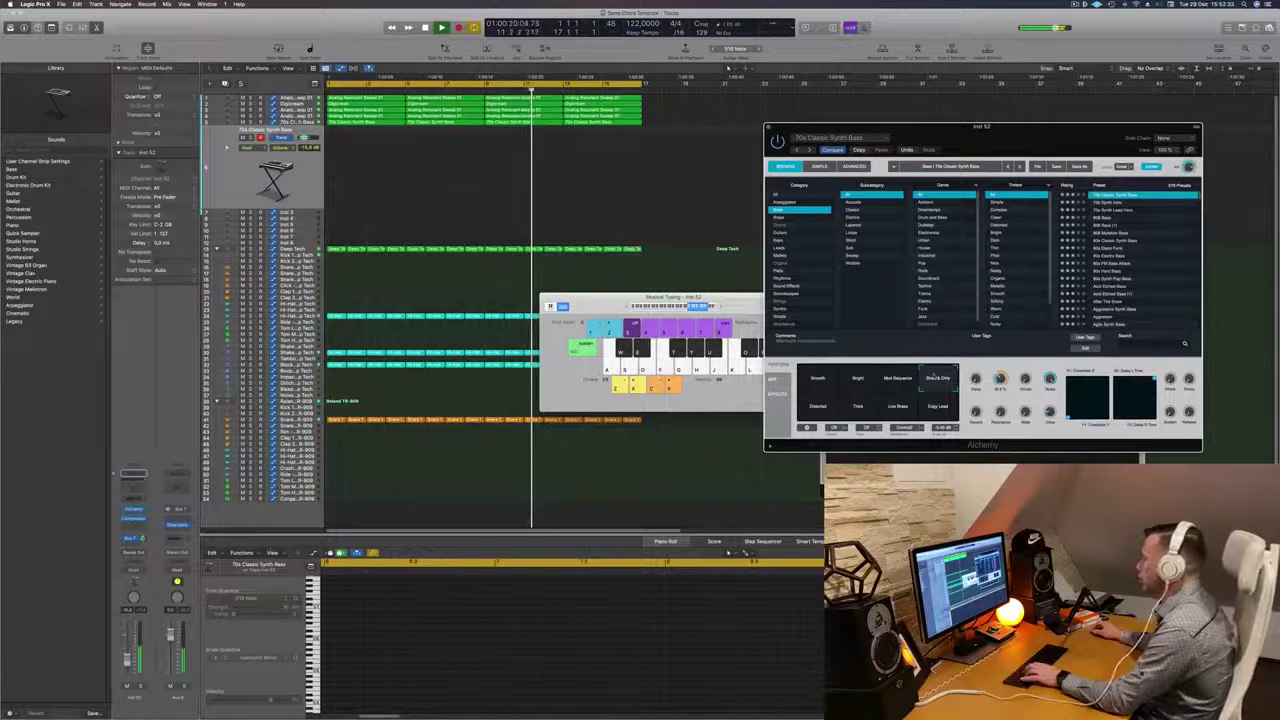
key(s)
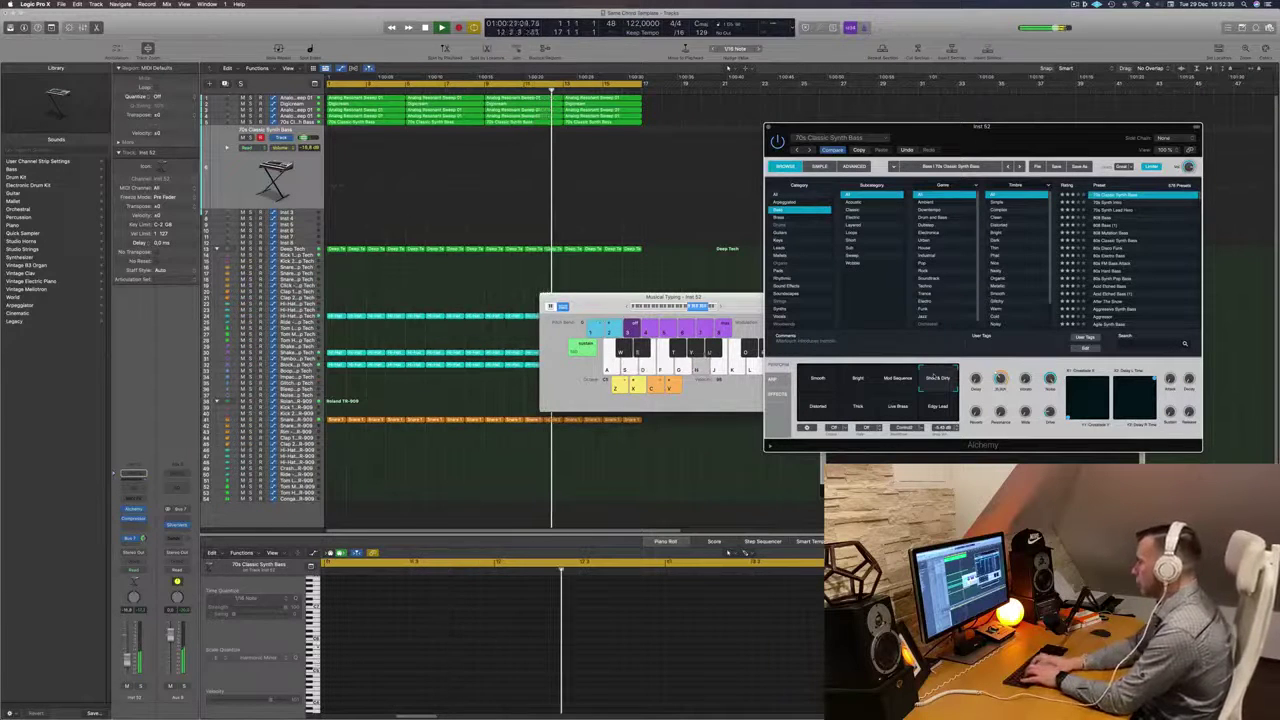
key(g)
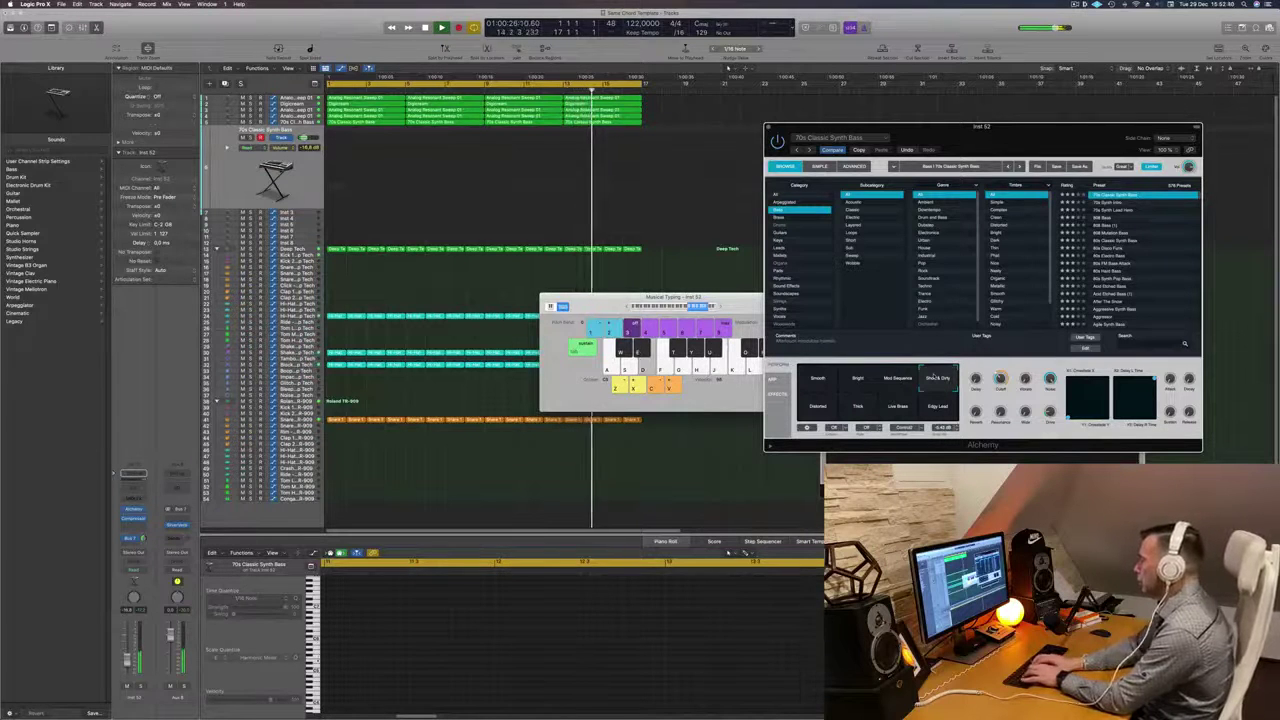
key(h)
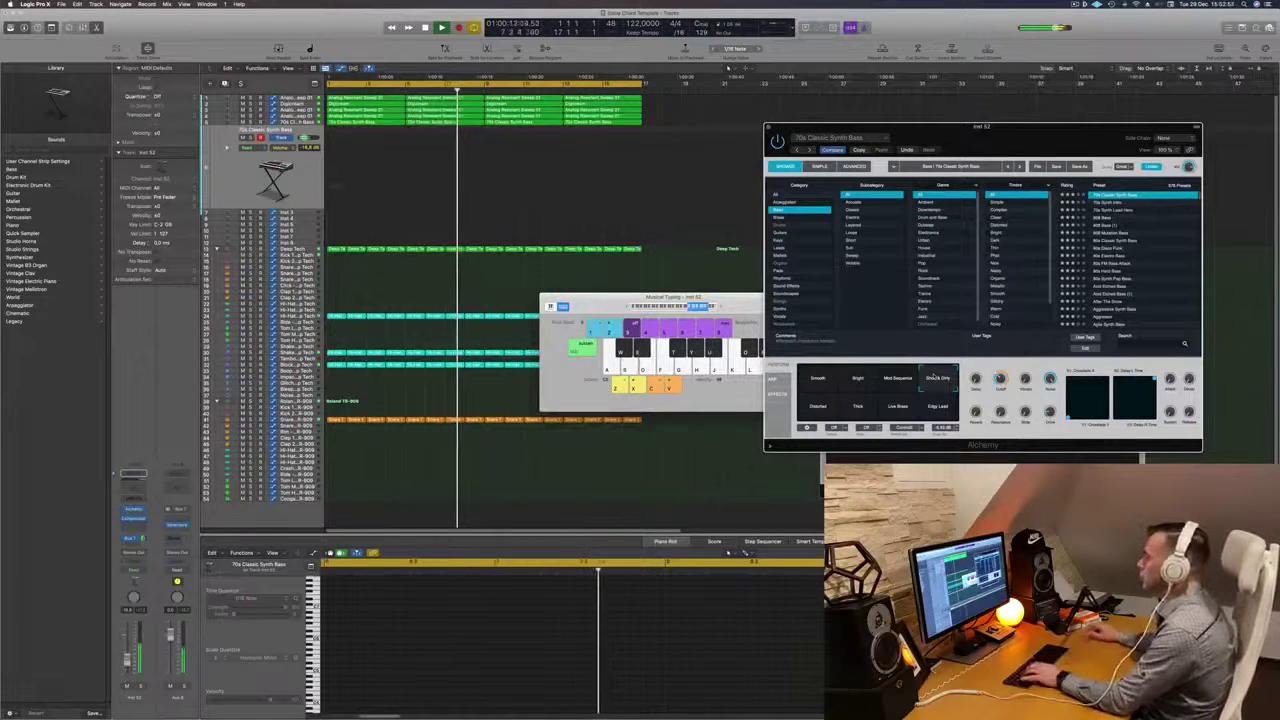
Compare the Distorted, Thick, Live Brass and Edgy Lead snapshots and return to Thick.
click(815, 406)
click(856, 407)
click(890, 407)
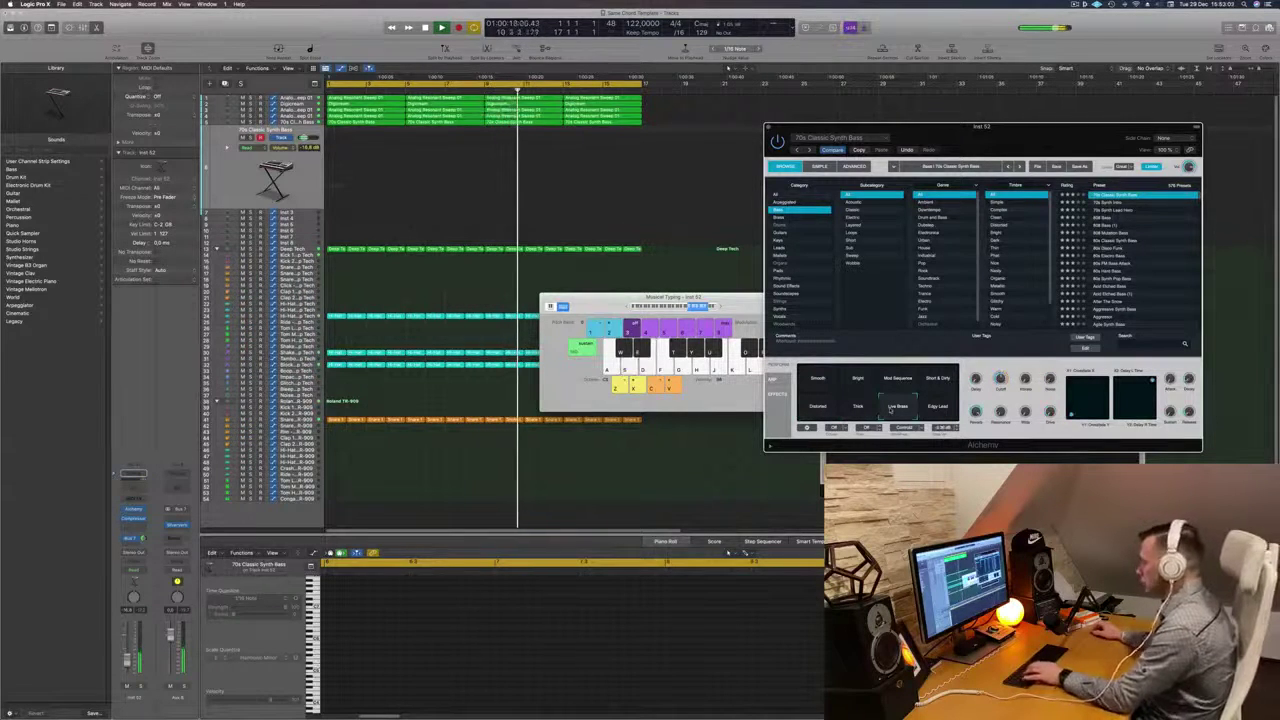
click(937, 407)
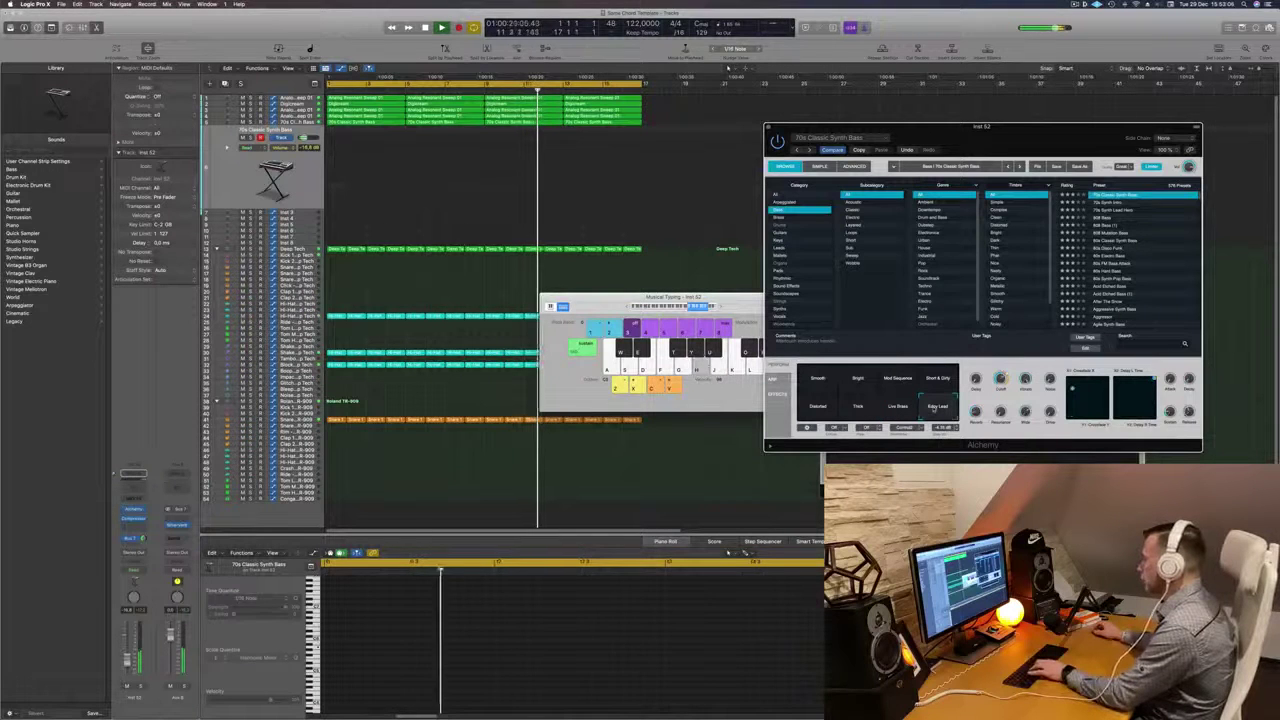
click(857, 407)
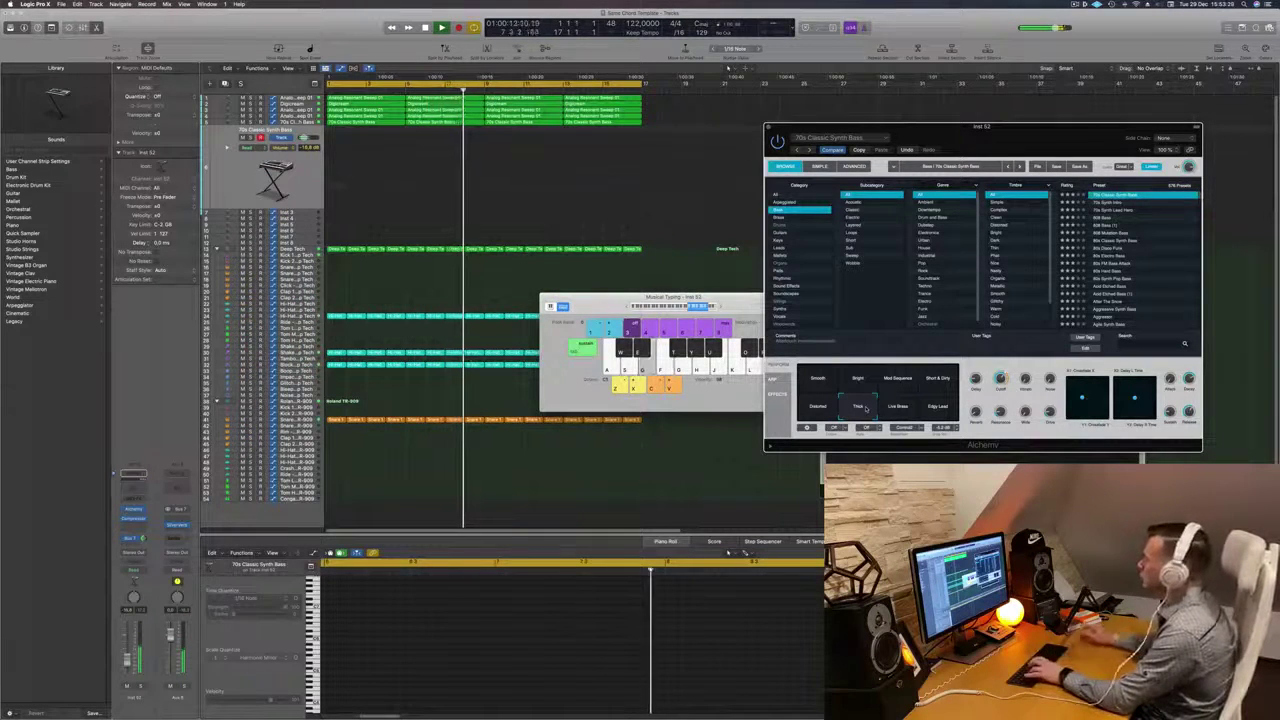
Audition the bass presets from 70s Synth Lead Hero through 808 Bass and 80s Classic Synth Bass to 80s Disco Funk.
click(1107, 211)
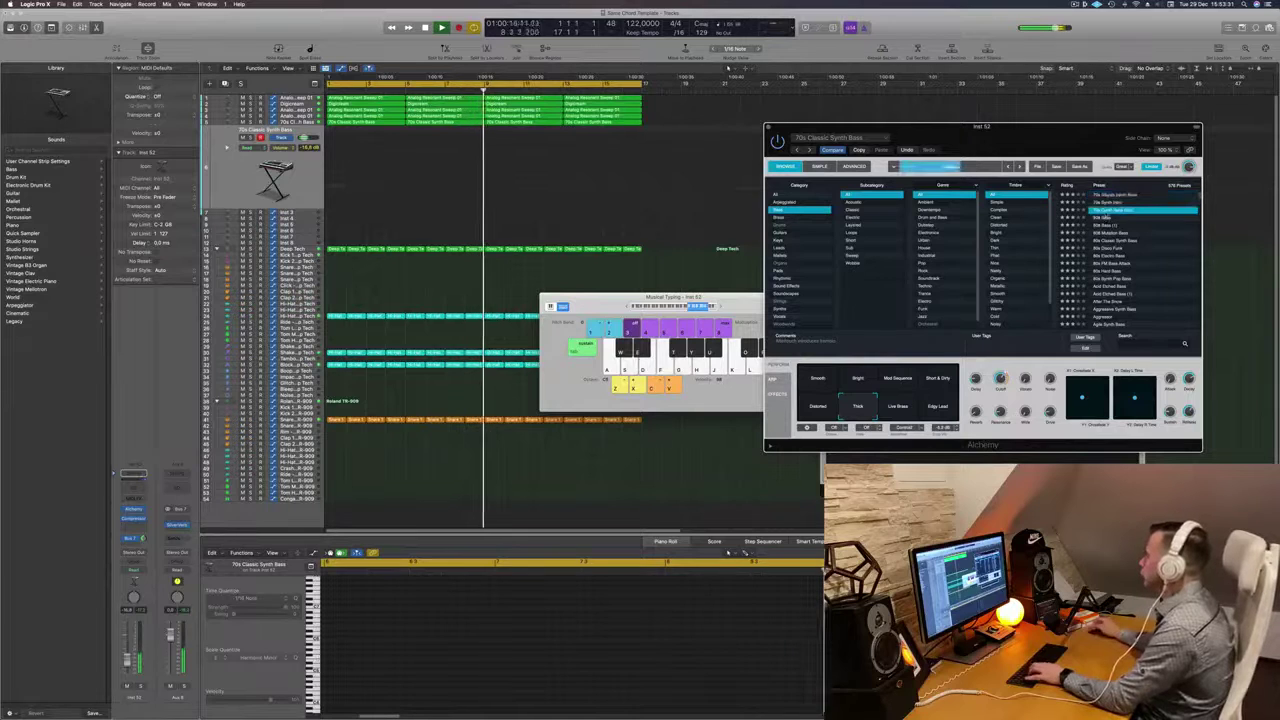
key(Down)
key(Down)
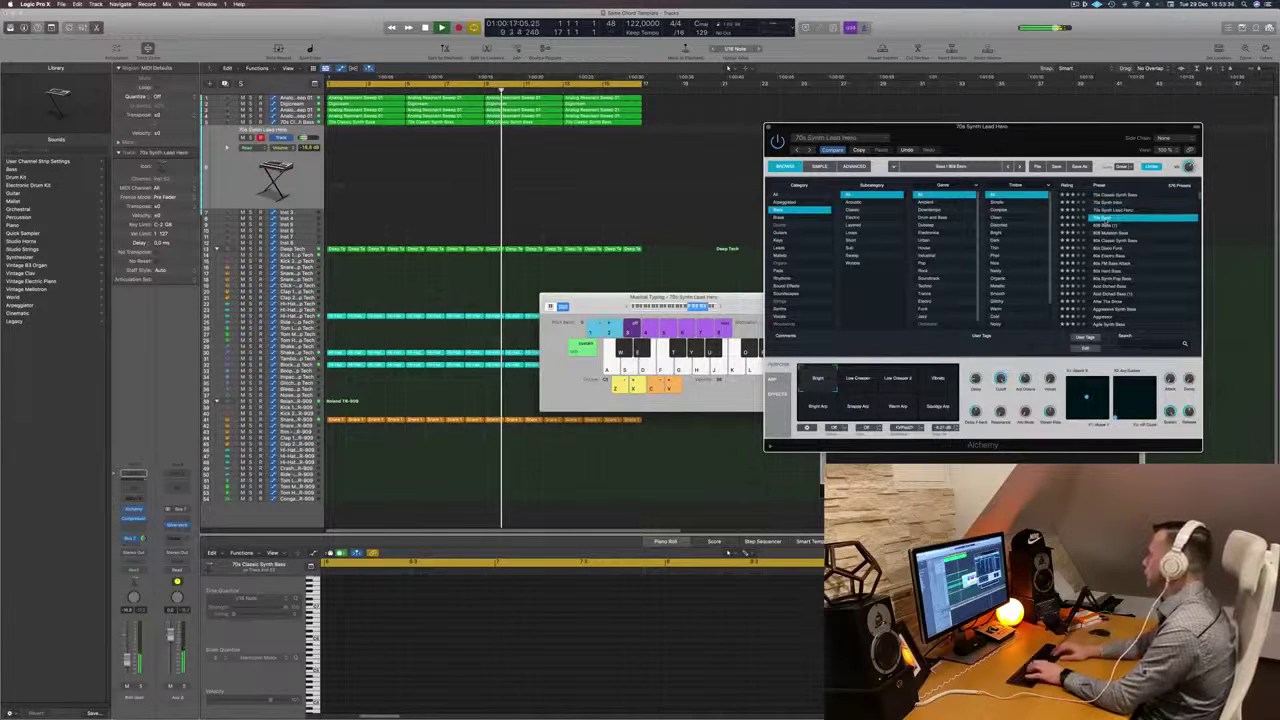
key(Down)
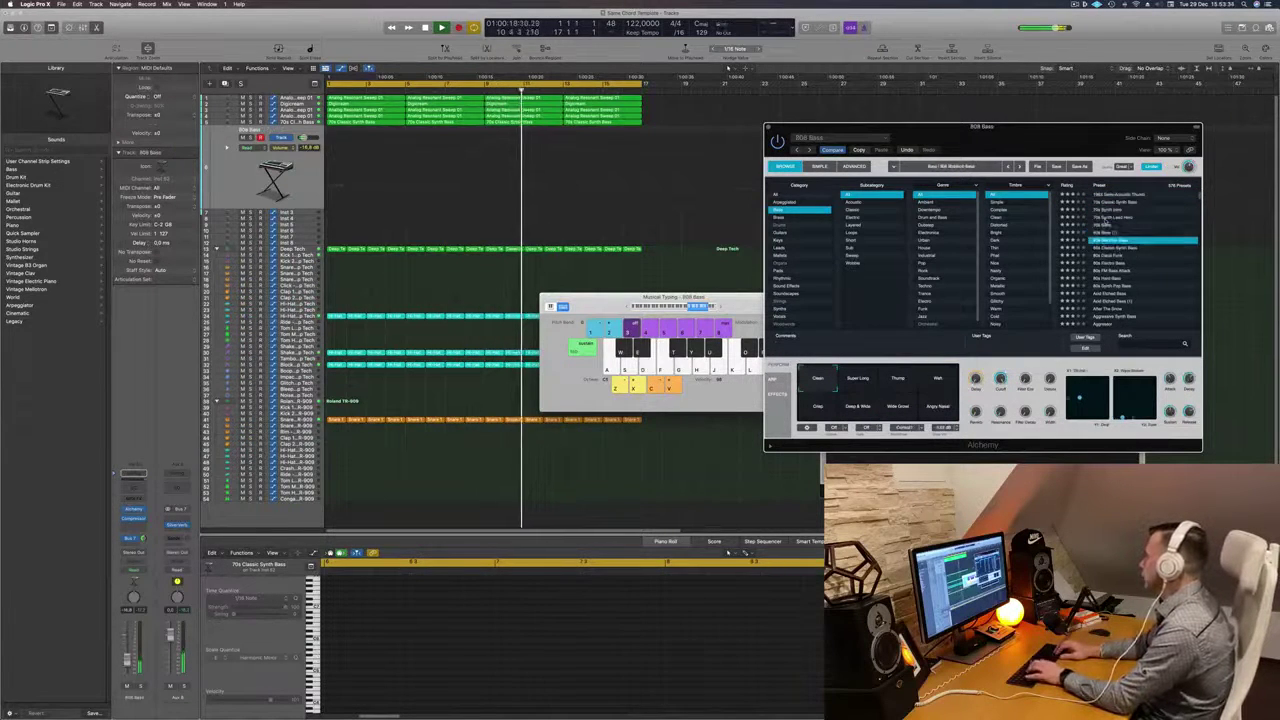
key(Down)
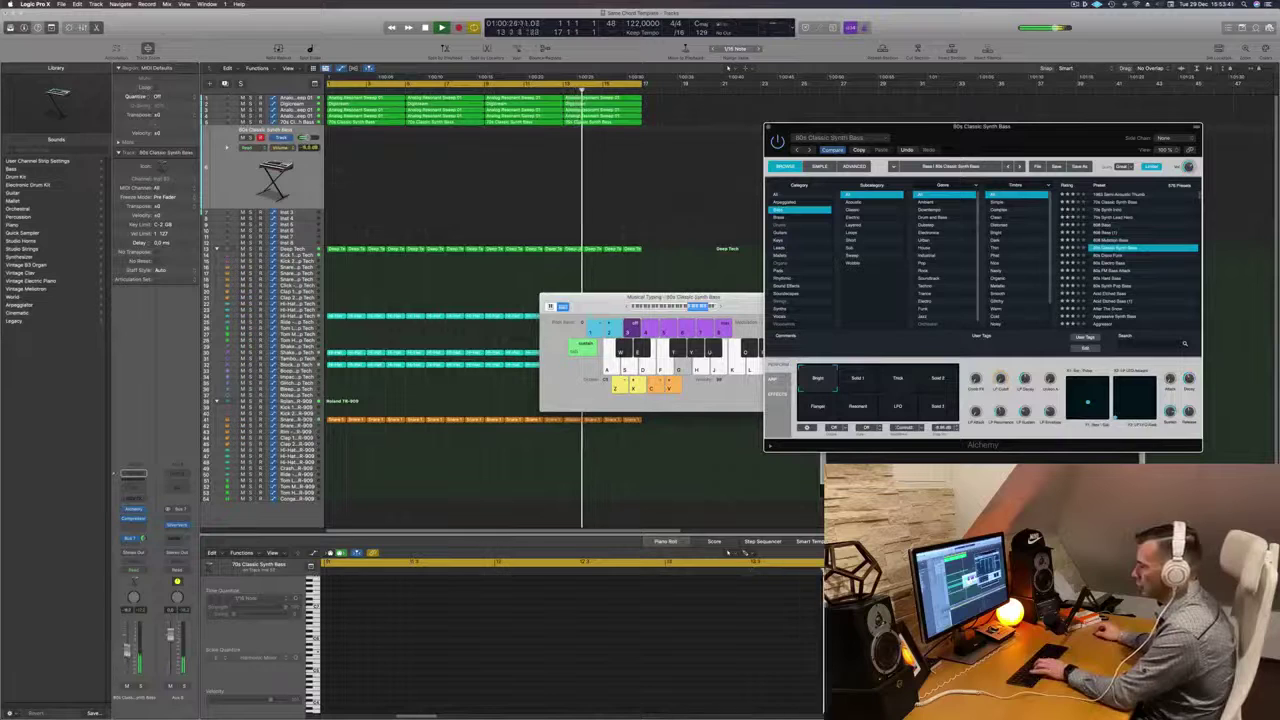
click(1115, 256)
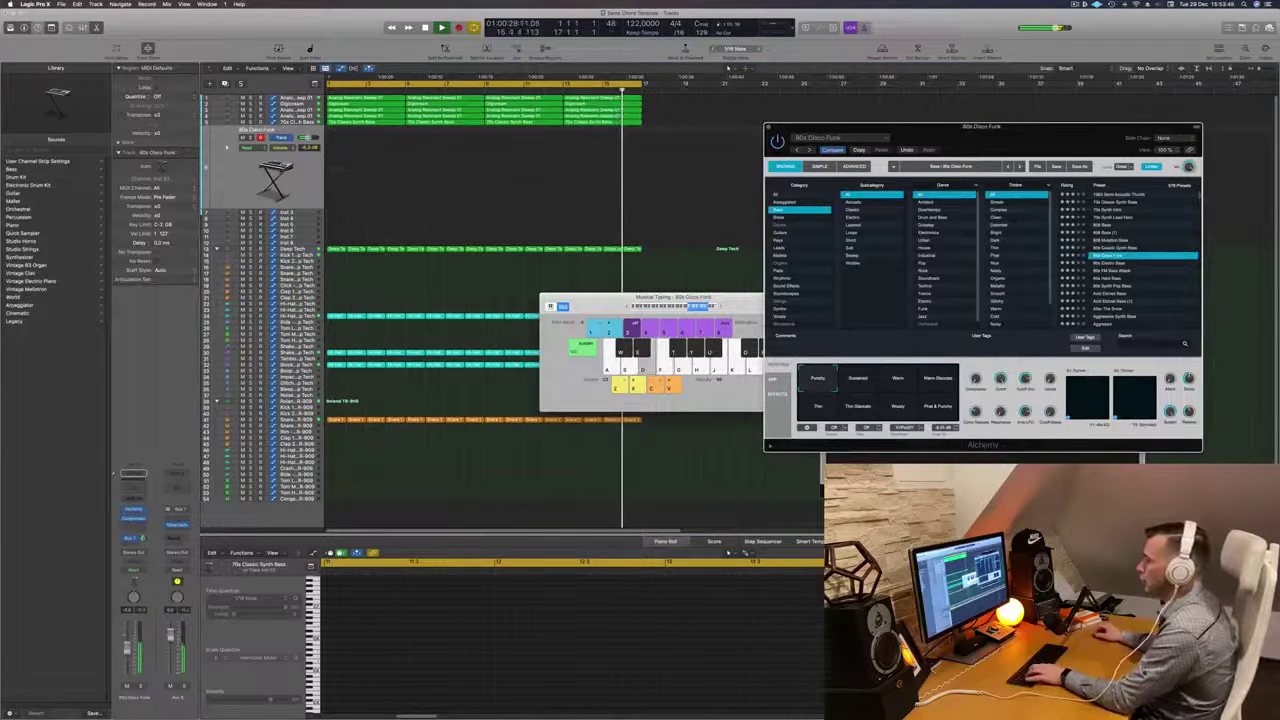
Adjust the track's Bus 7 send level and play a few test notes with 80s Disco Funk.
click(143, 539)
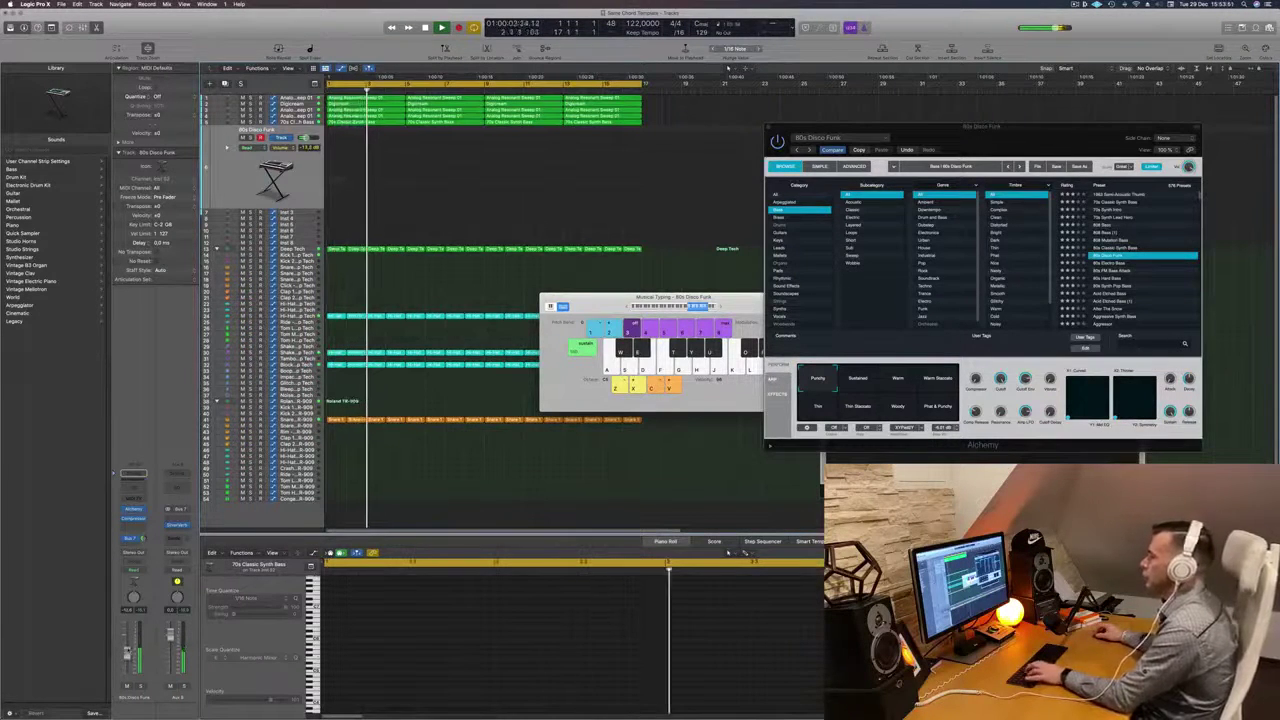
key(g)
key(h)
key(f)
key(g)
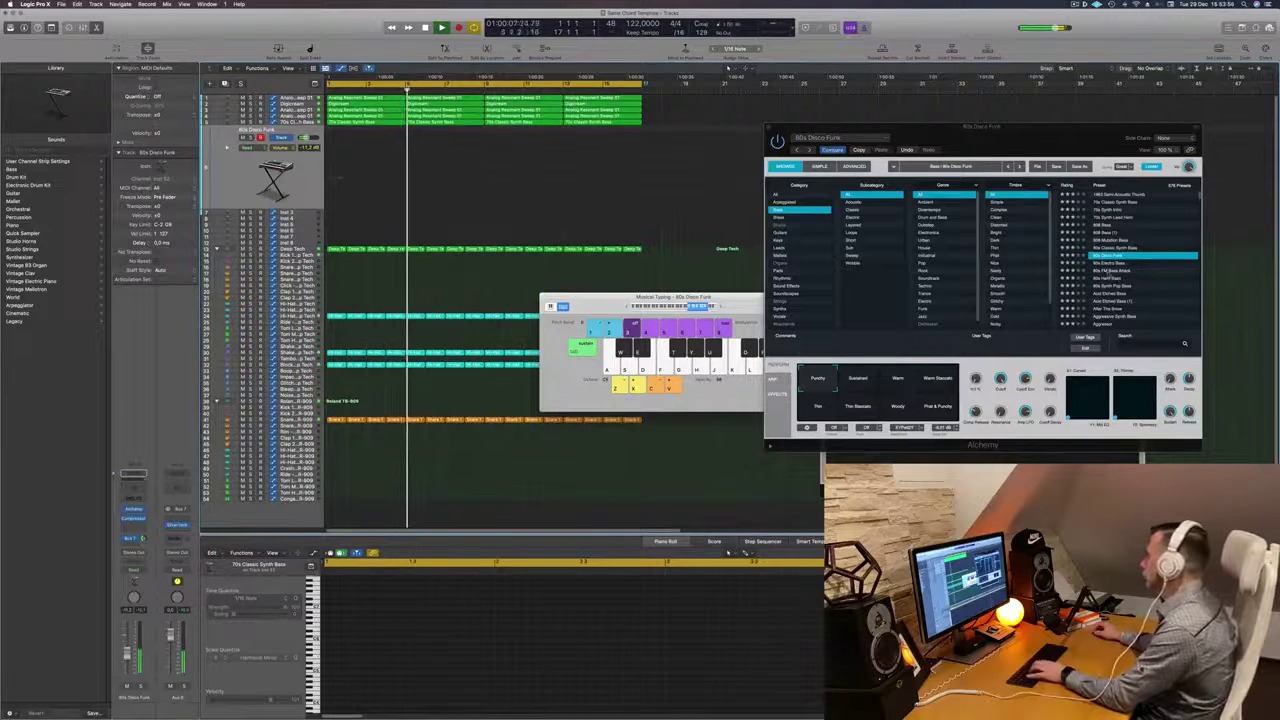
Try the 80s FM Bass Attack, 80s Synth Pop Bass and After The Snow presets with test notes.
click(1109, 272)
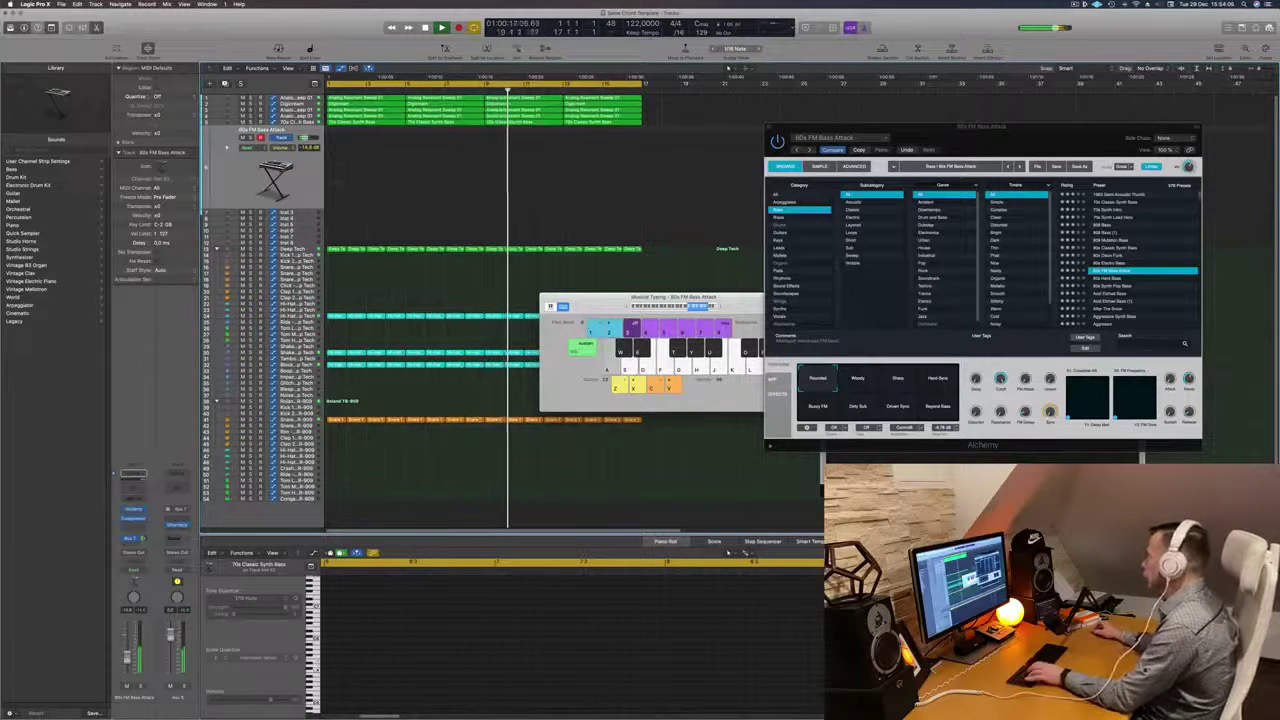
click(1114, 287)
key(d)
key(a)
click(1115, 310)
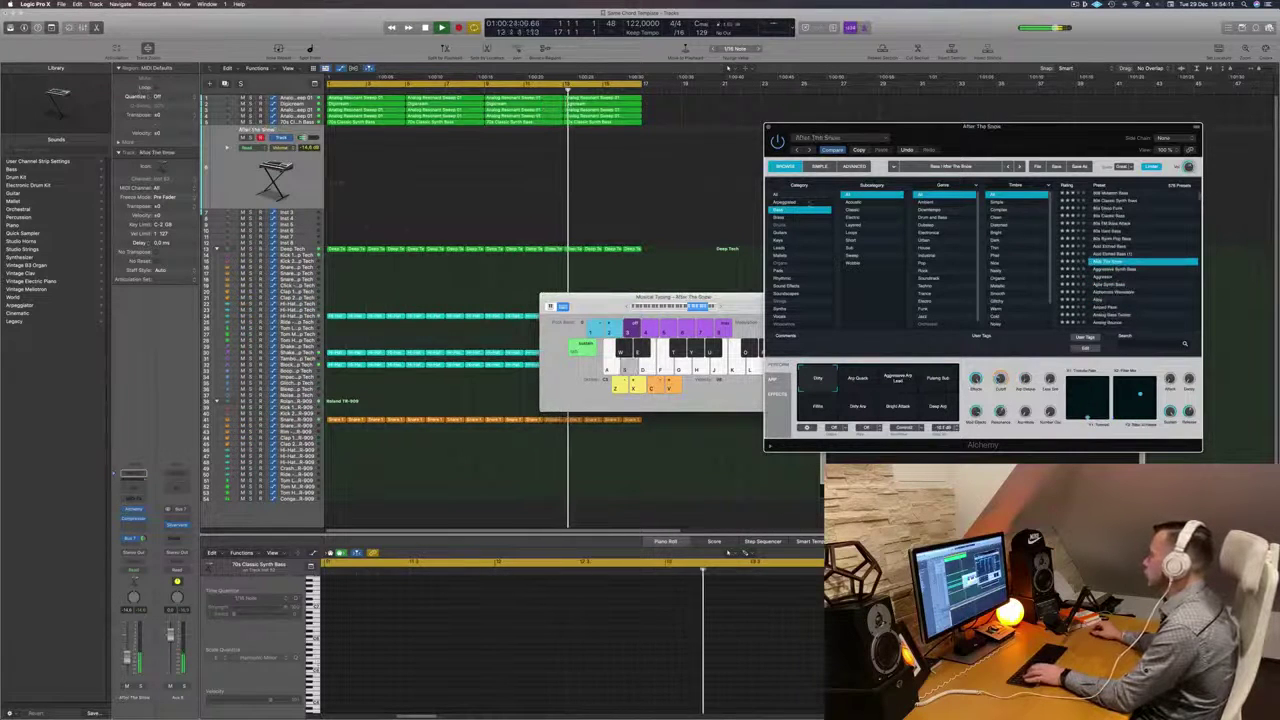
Switch Alchemy's browser to the Keys category and try the Autoharp-Binaural preset in a lower octave.
click(781, 241)
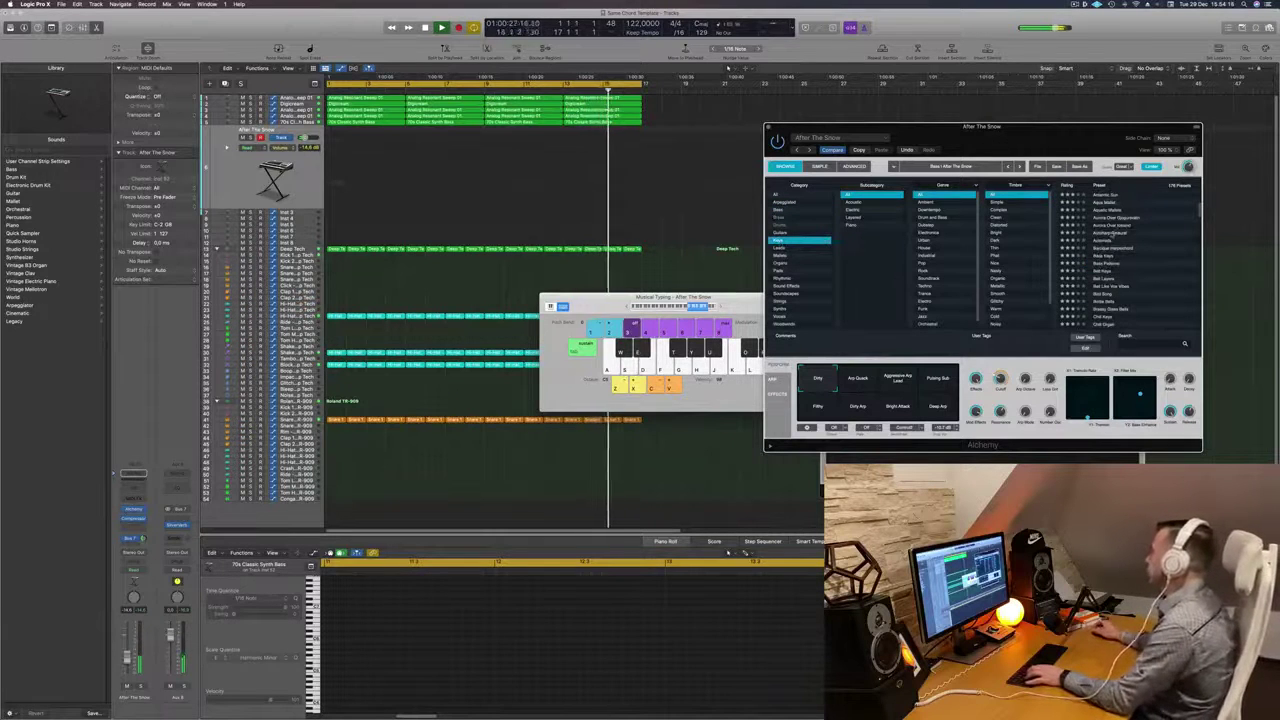
click(1112, 234)
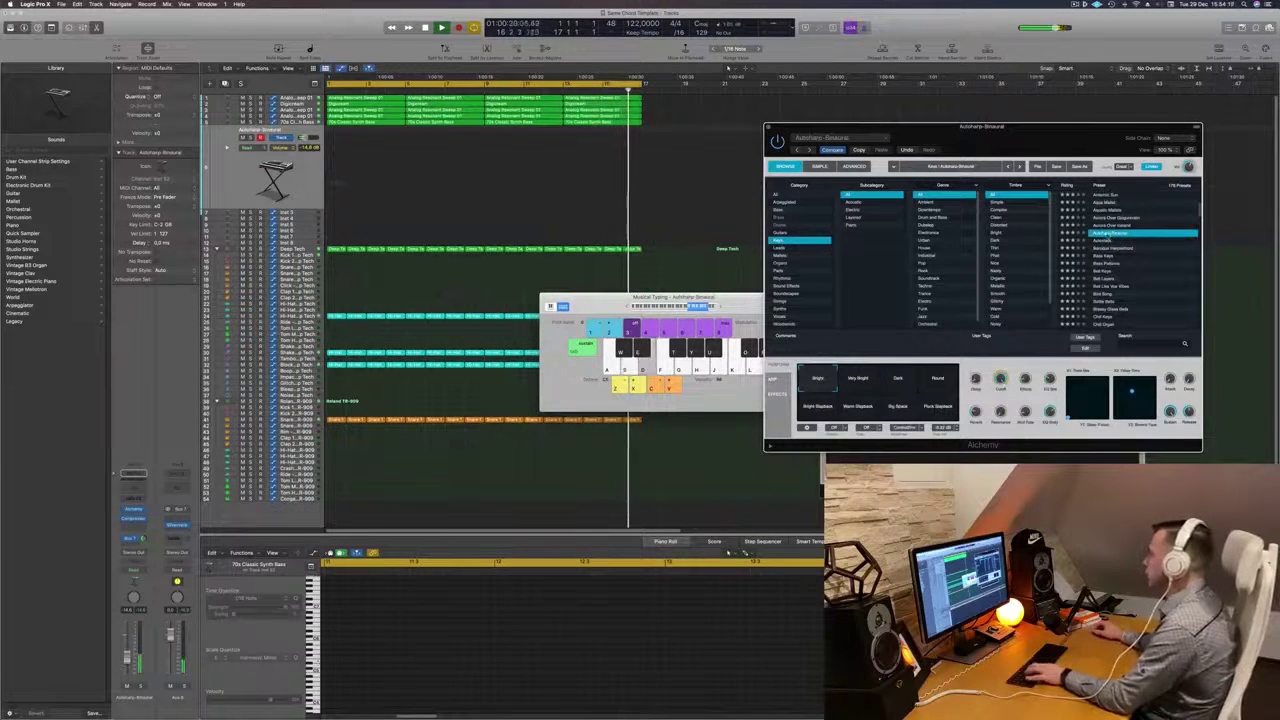
click(685, 309)
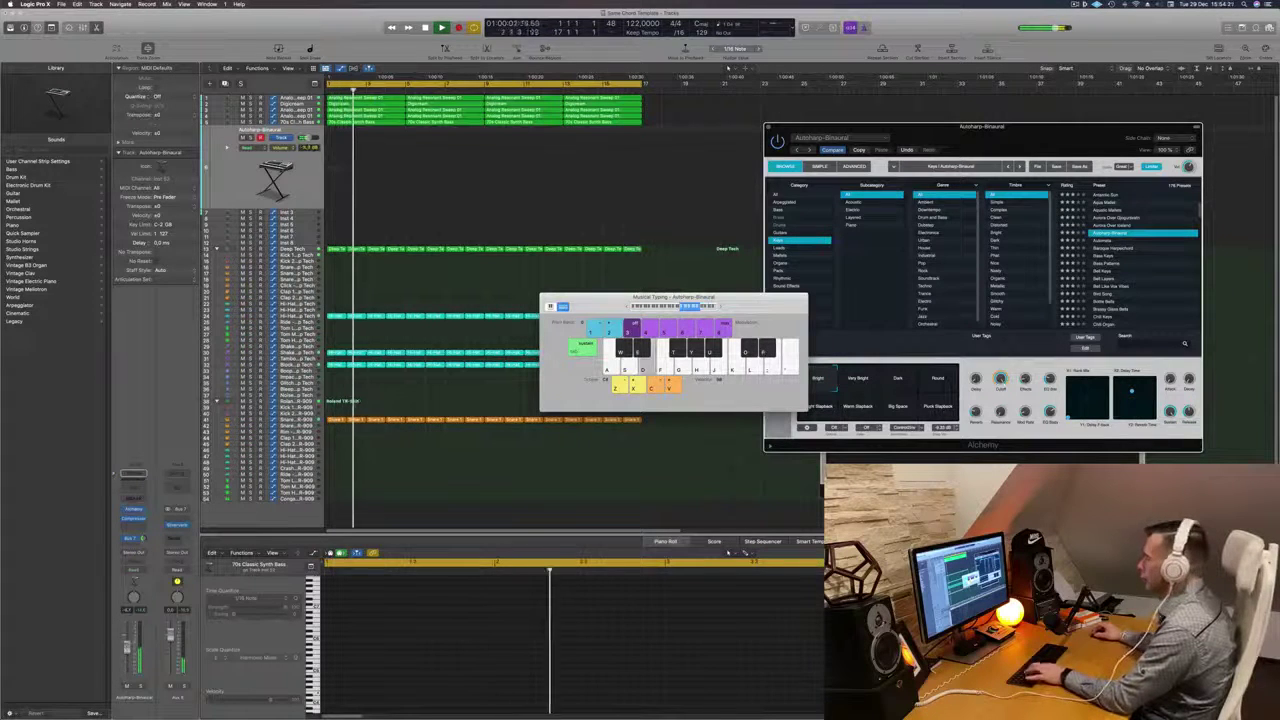
Audition the Bird Song, Breezy Glass Bells and Chill Keys presets and shift Musical Typing to a lower octave.
click(1101, 294)
click(1101, 294)
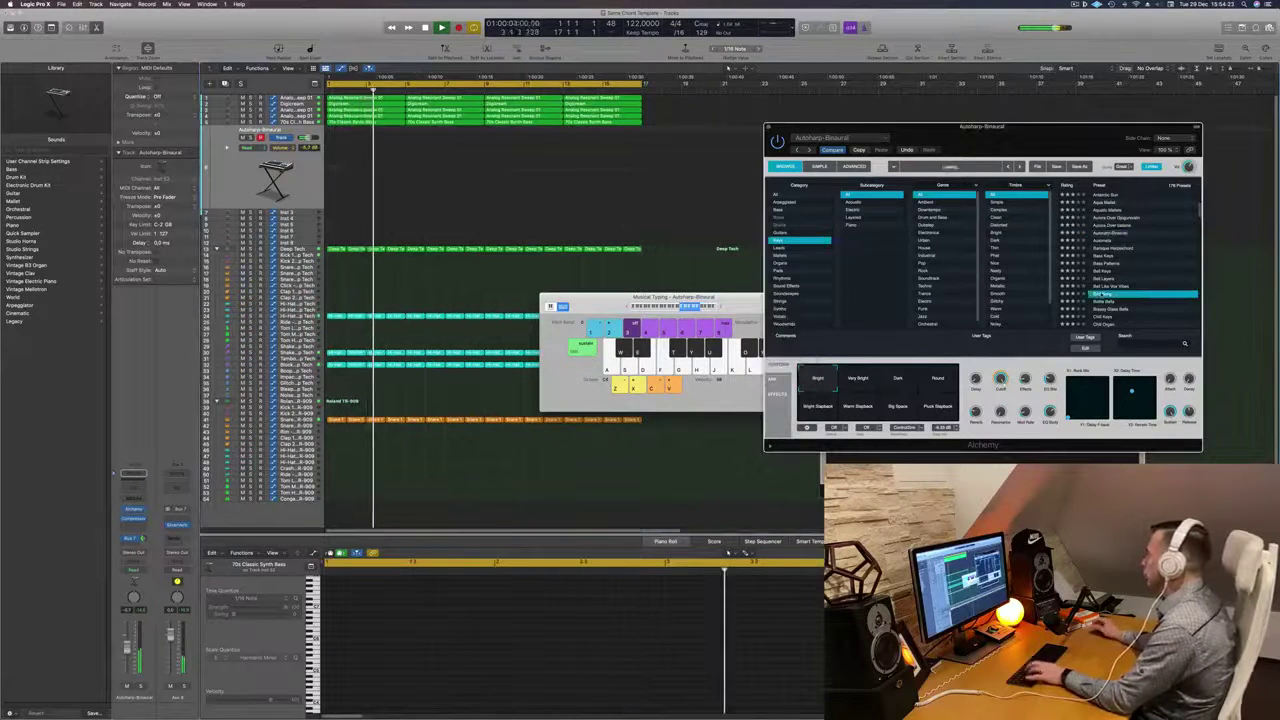
scroll(1126, 290, down, 1)
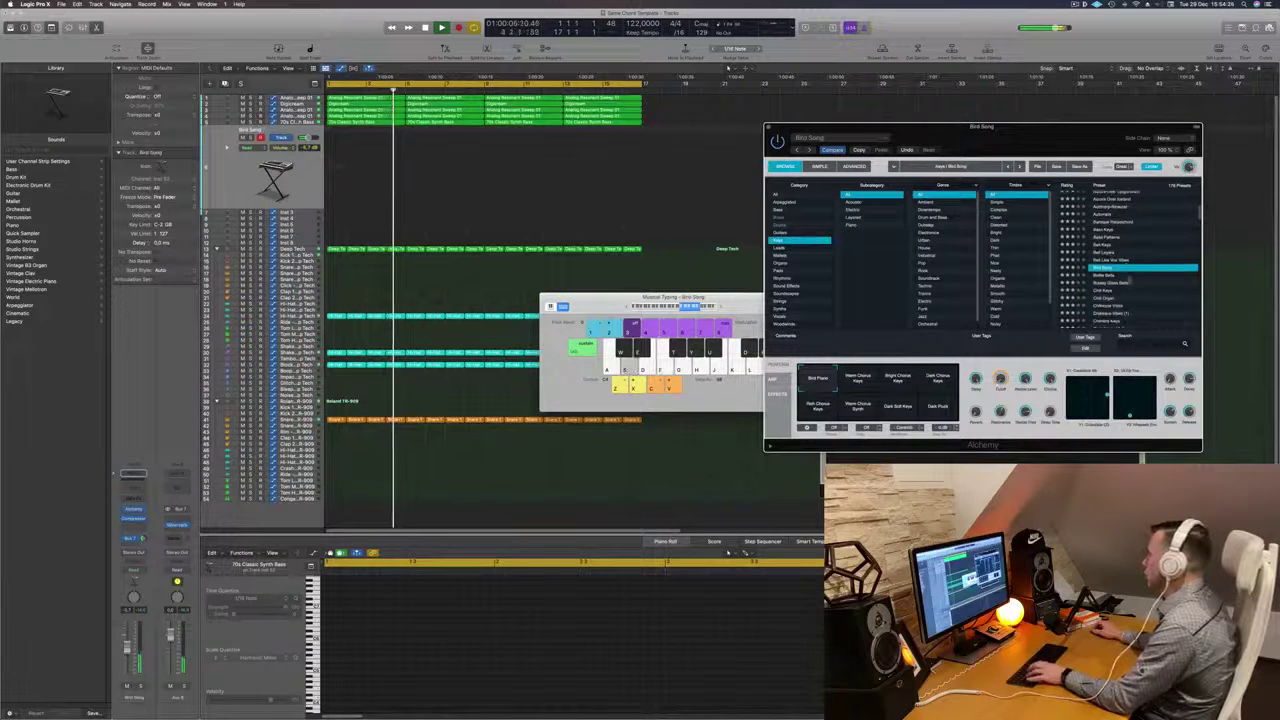
click(1126, 283)
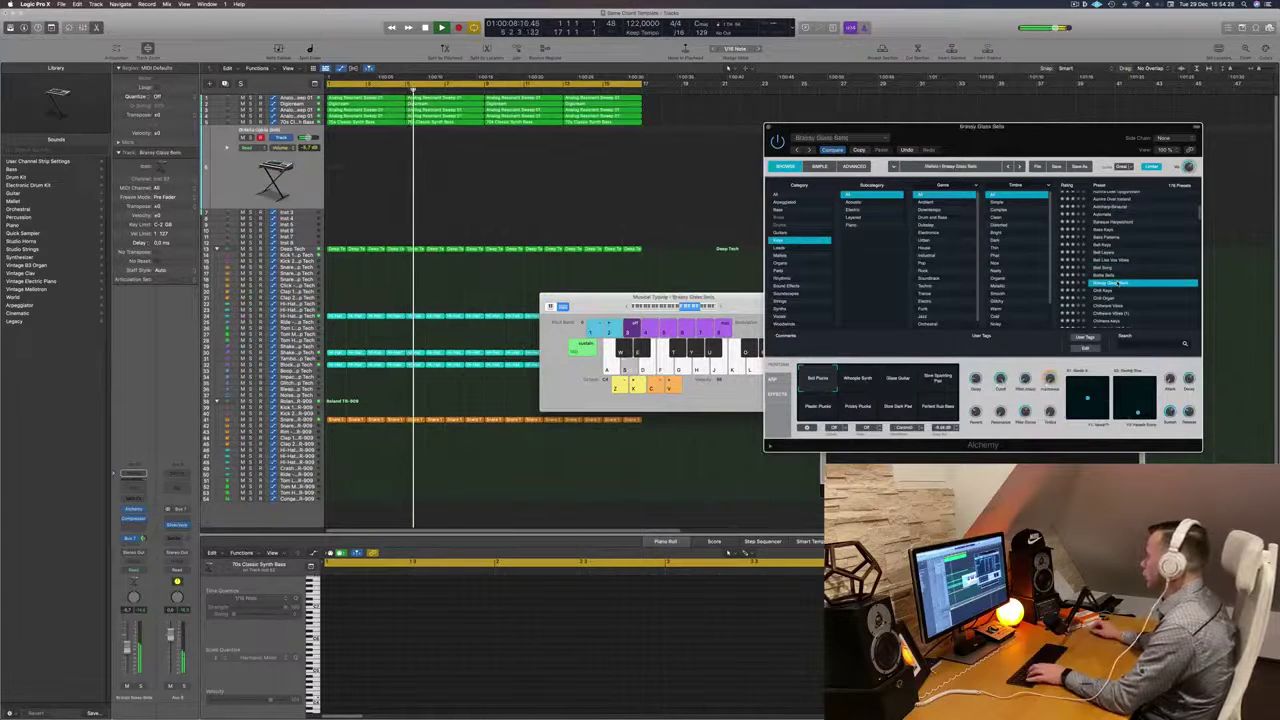
click(1107, 291)
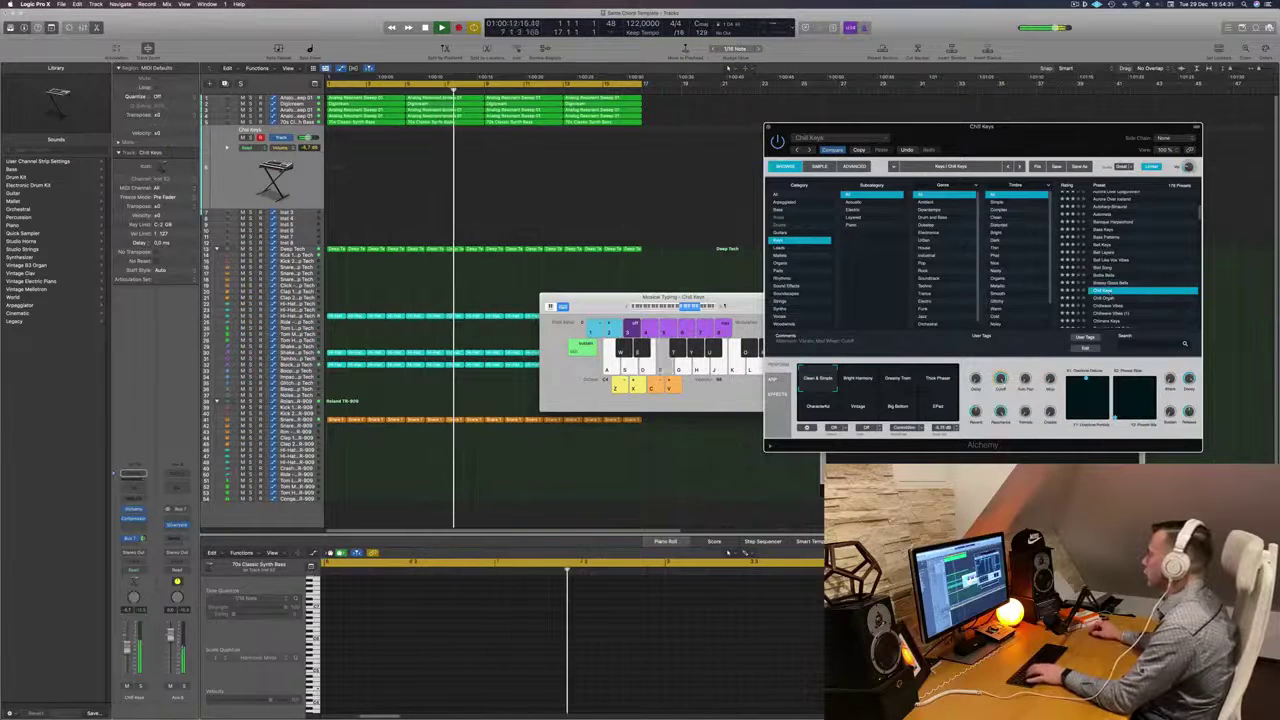
click(681, 308)
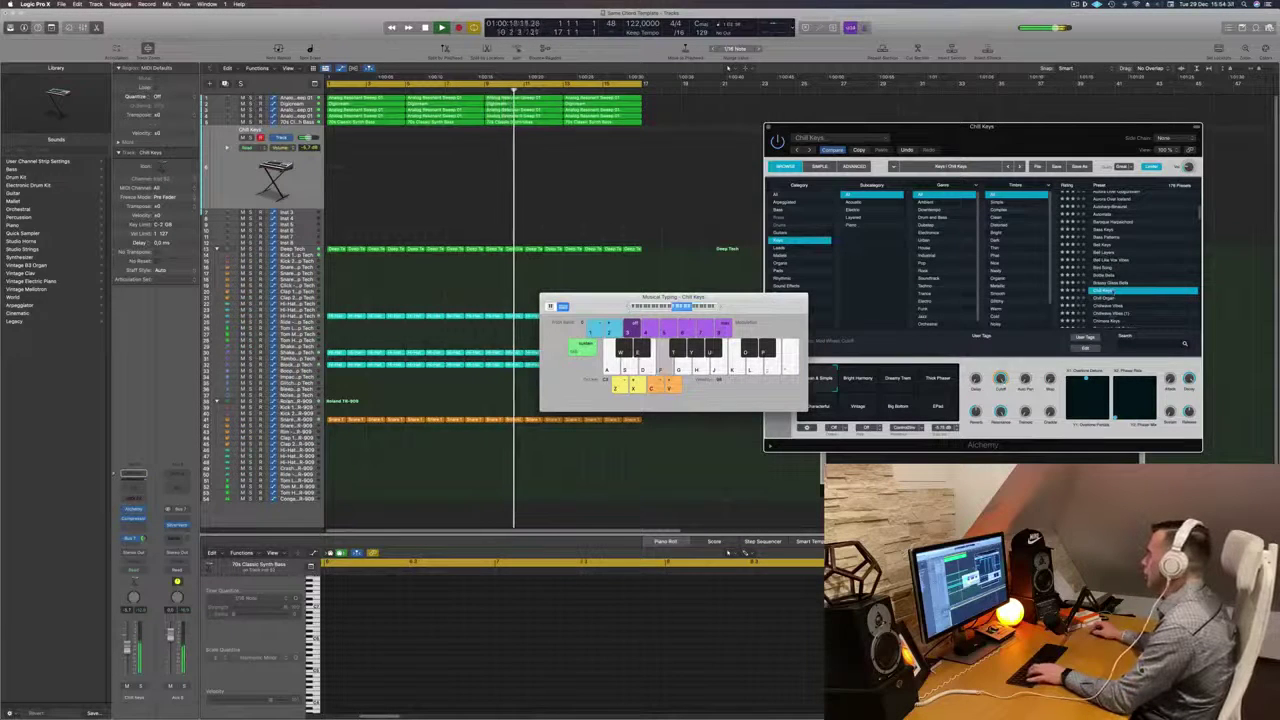
Try several Chill Keys snapshots, including Bright Harmony, Vintage, Big Bottom and EPad, with test notes.
click(897, 384)
click(849, 379)
key(f)
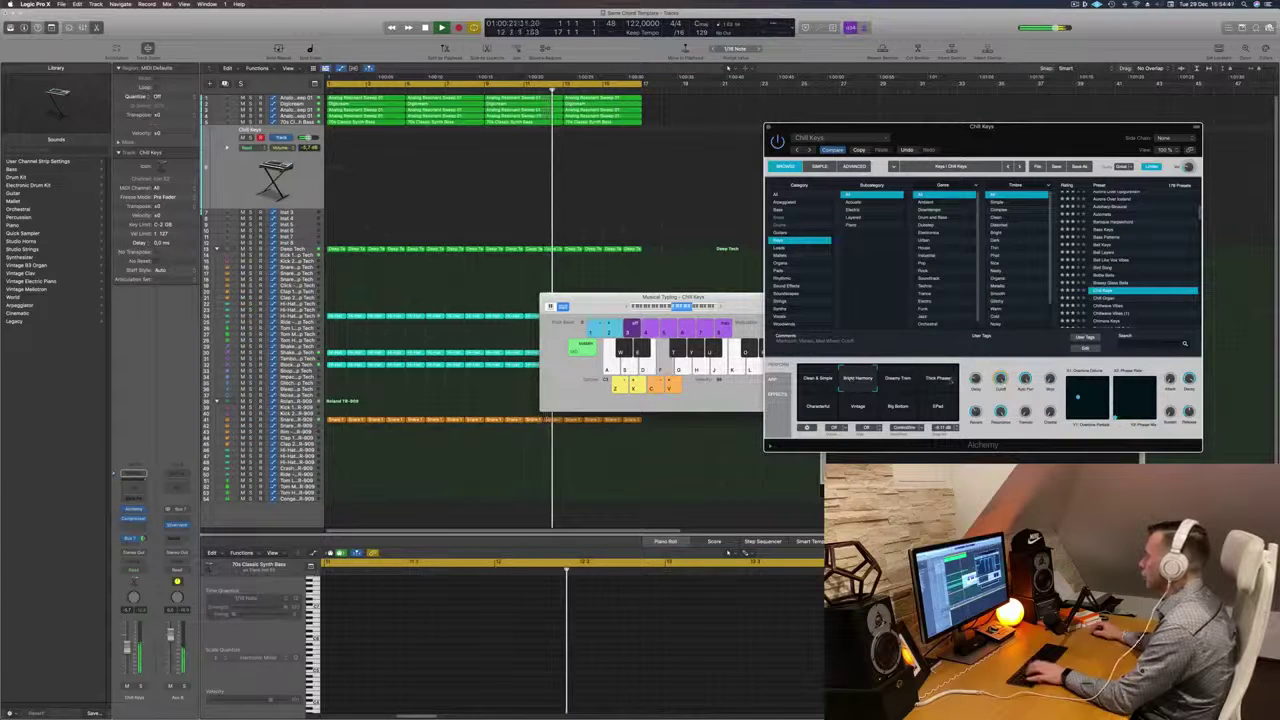
click(868, 408)
key(f)
click(902, 408)
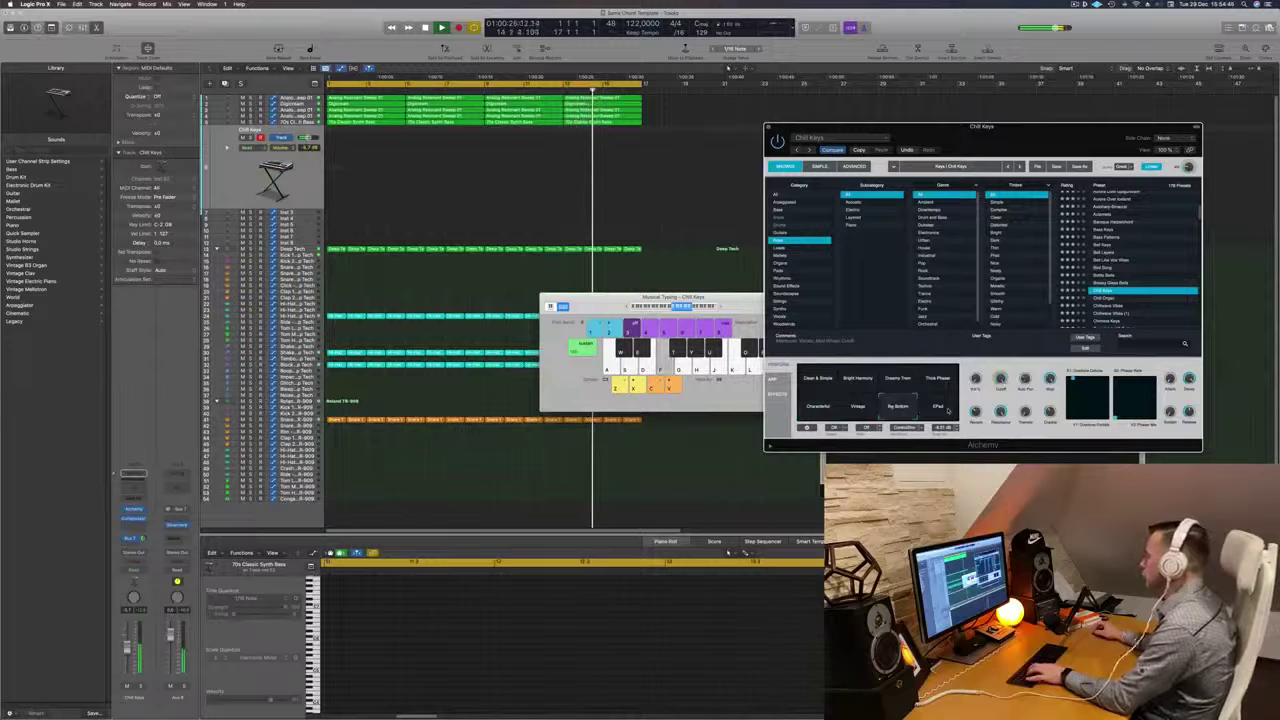
click(948, 408)
Load the Chillwave Vibes preset, test it with a note and adjust the track's volume.
scroll(1133, 308, down, 1)
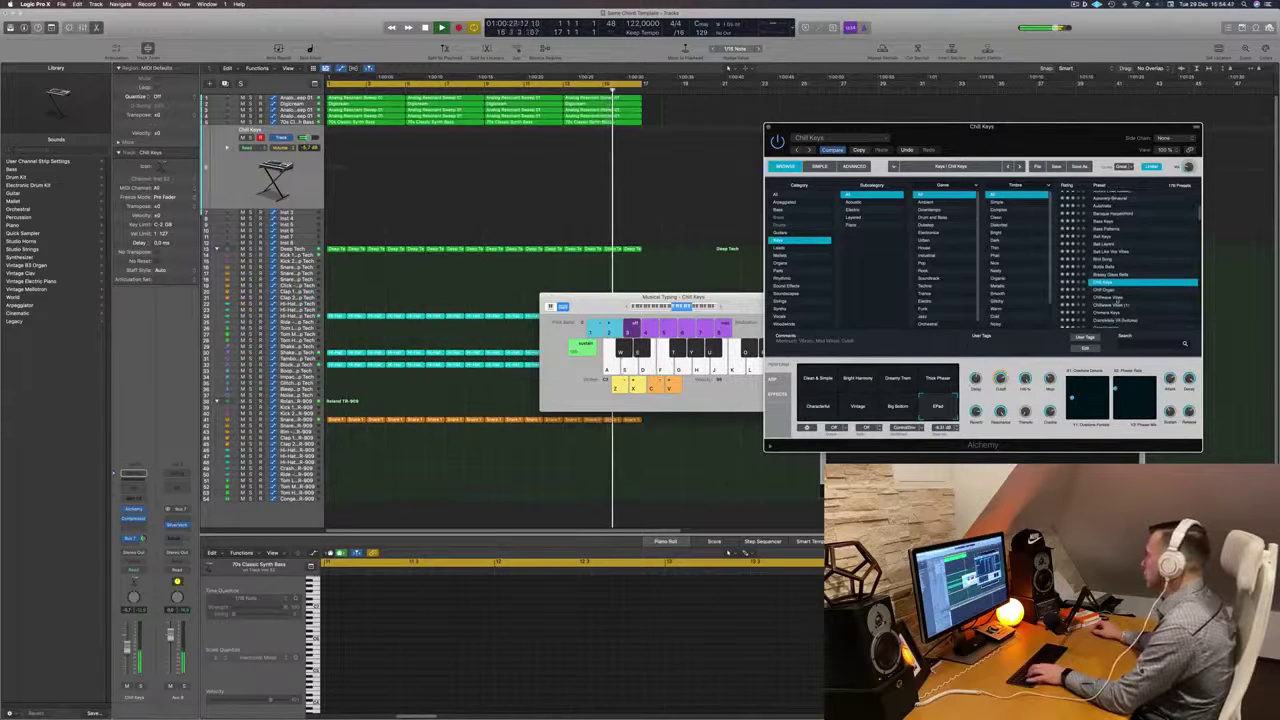
click(1107, 297)
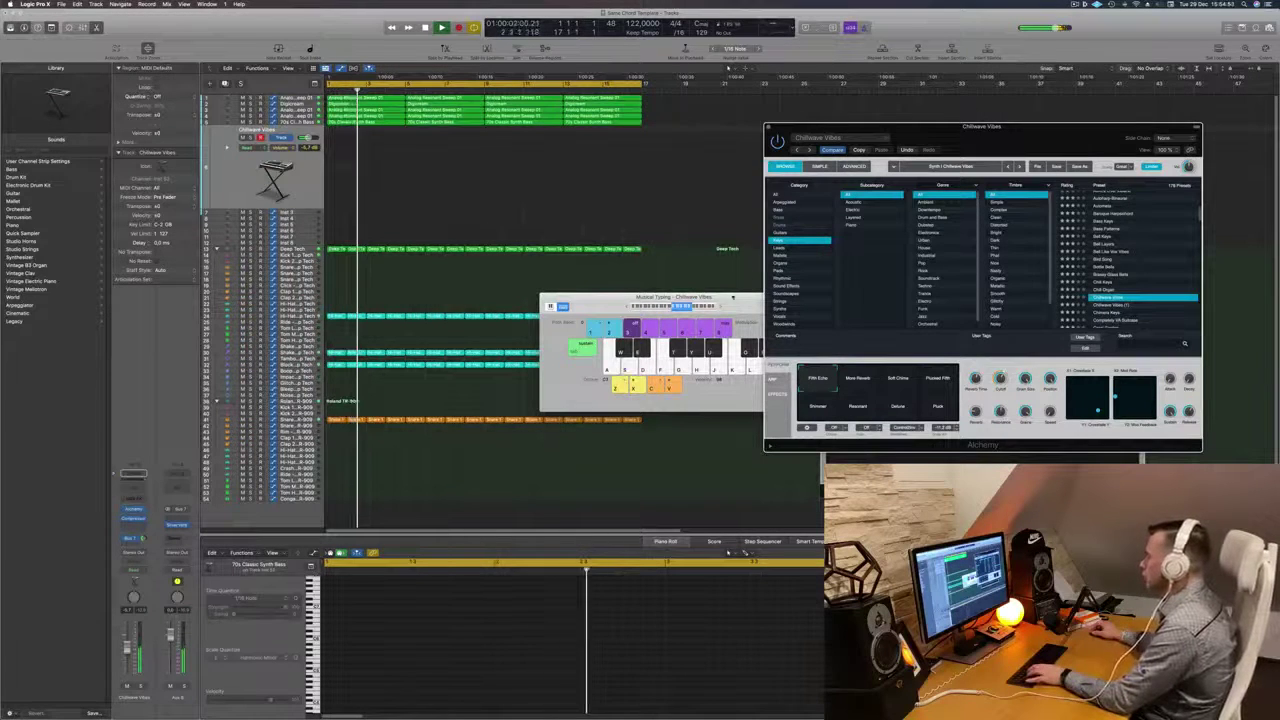
drag(733, 297, 723, 297)
key(f)
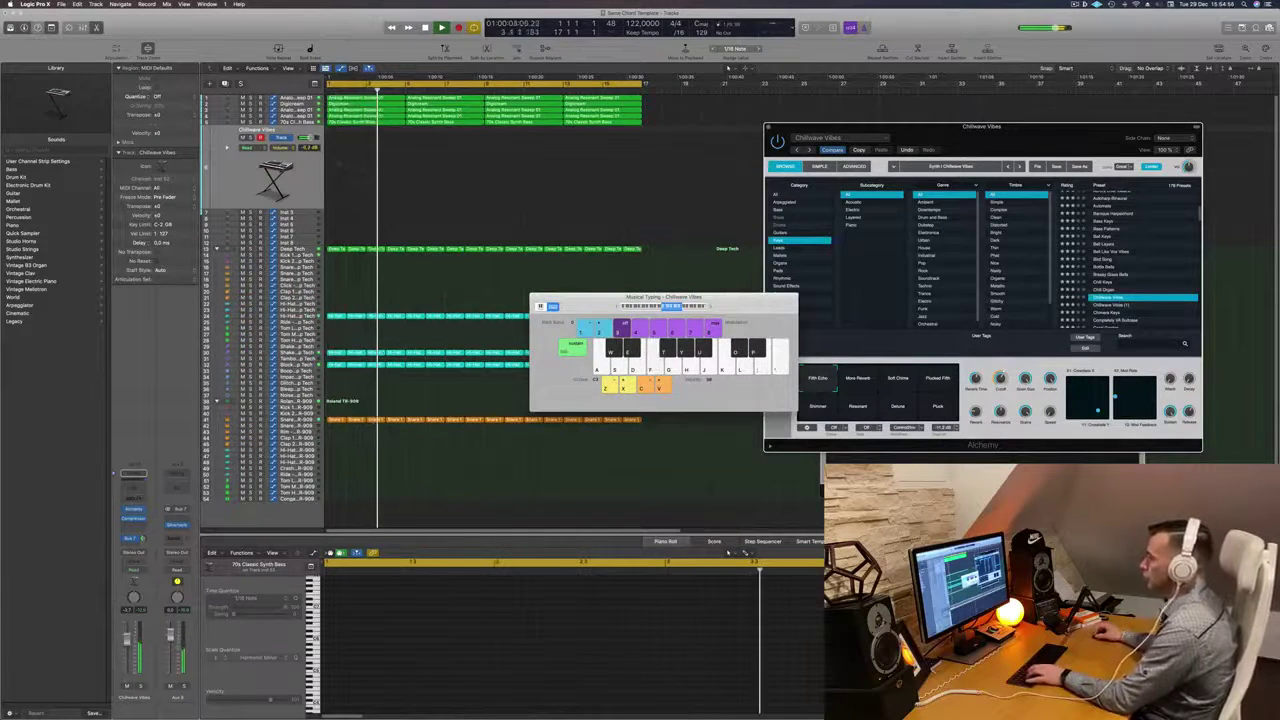
click(128, 637)
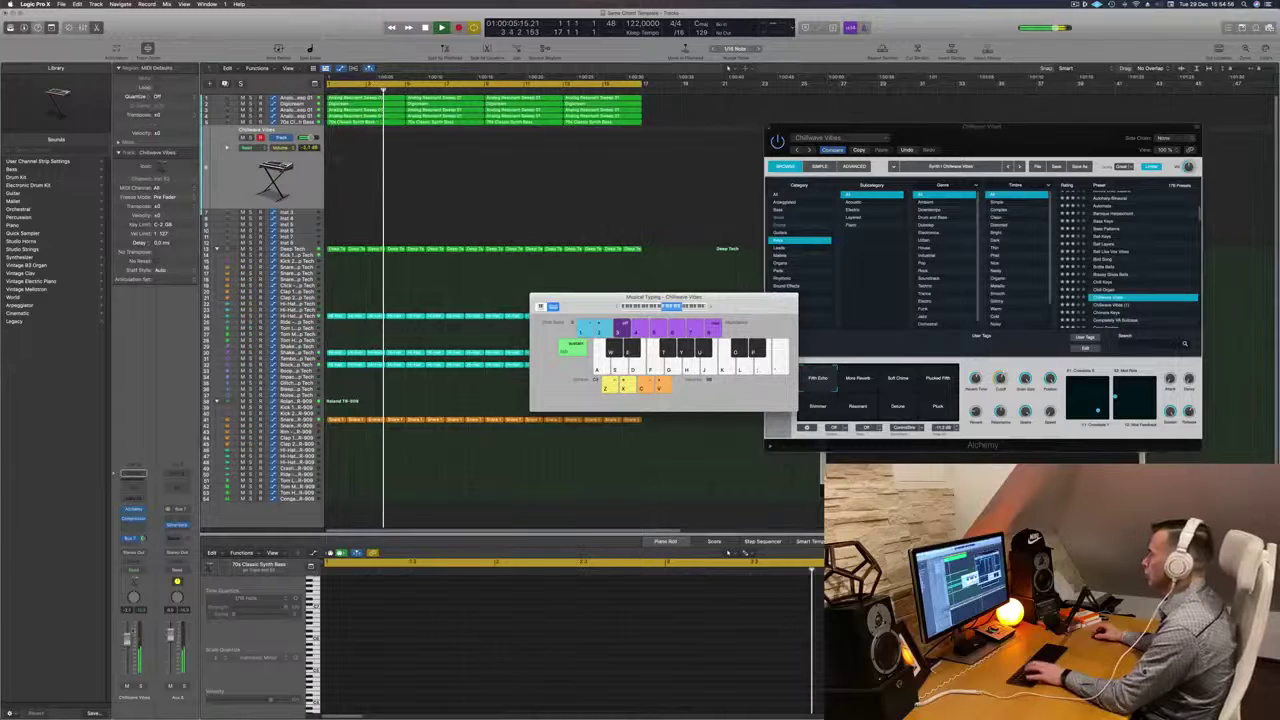
Try the Chillwave Vibes performance snapshots, choose Pluck, test it with notes and raise the sound's volume.
click(901, 388)
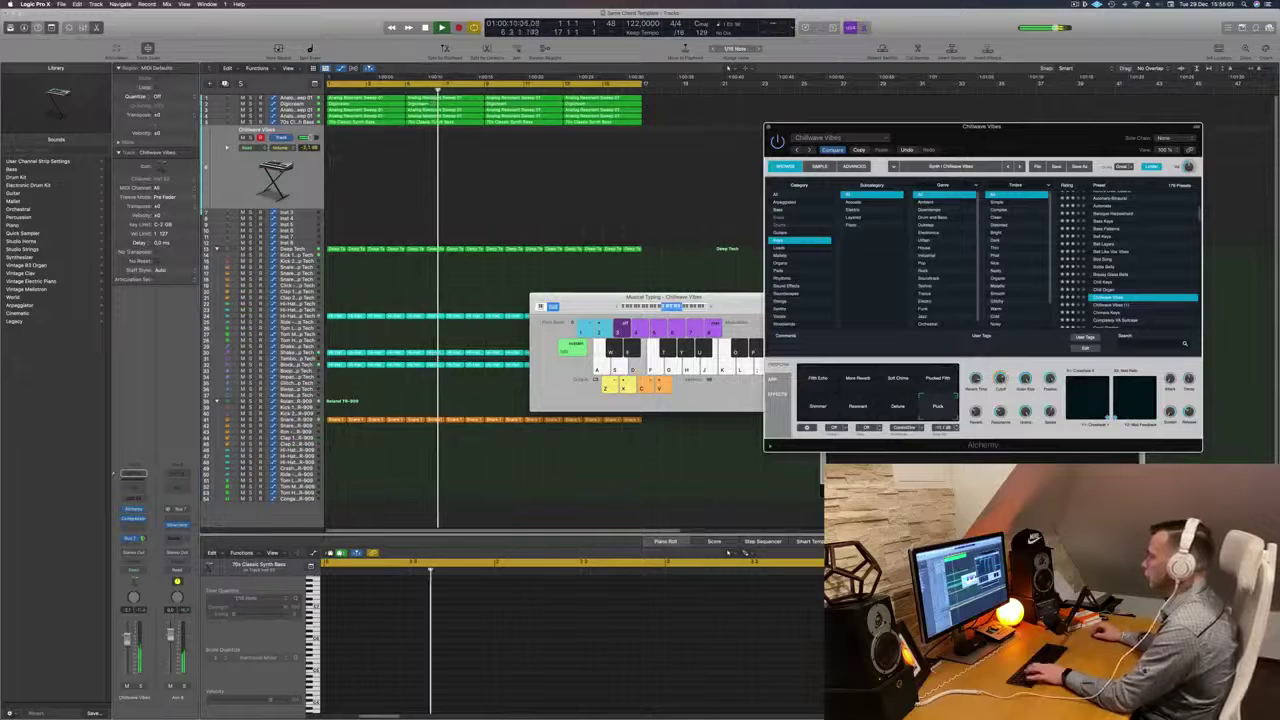
click(619, 363)
key(d)
key(f)
key(s)
key(d)
key(f)
key(s)
click(1188, 166)
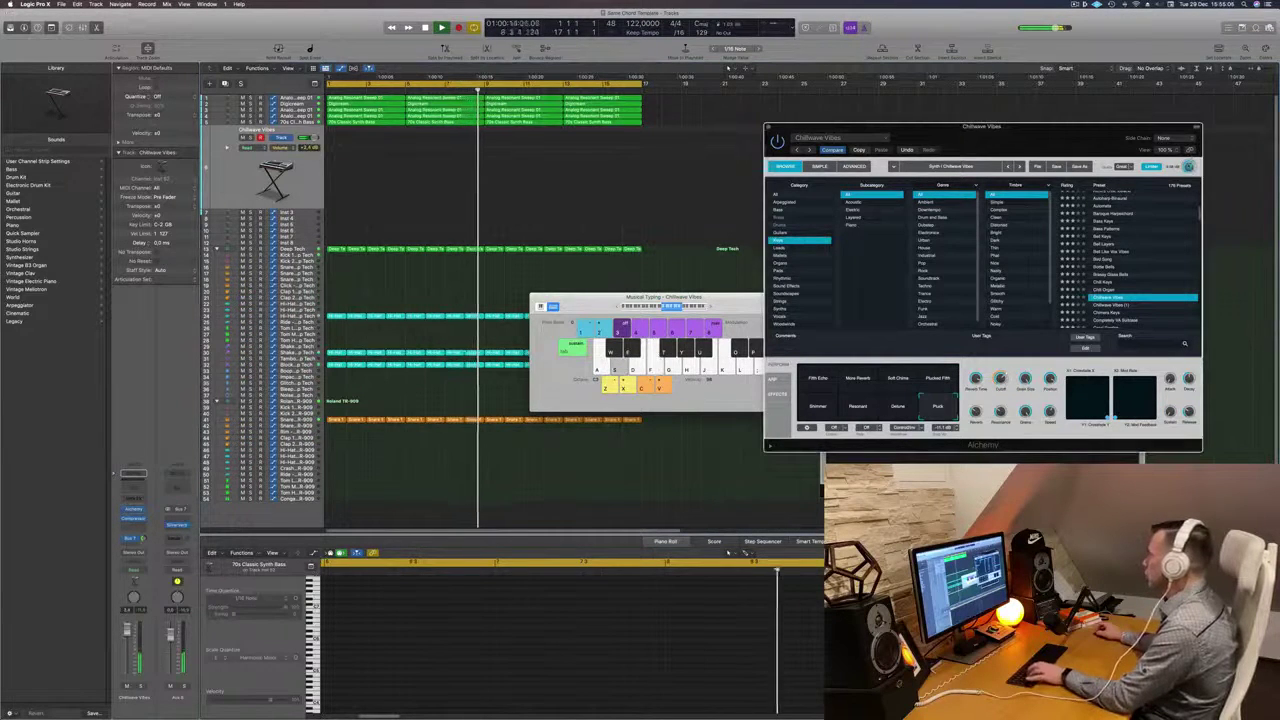
click(937, 407)
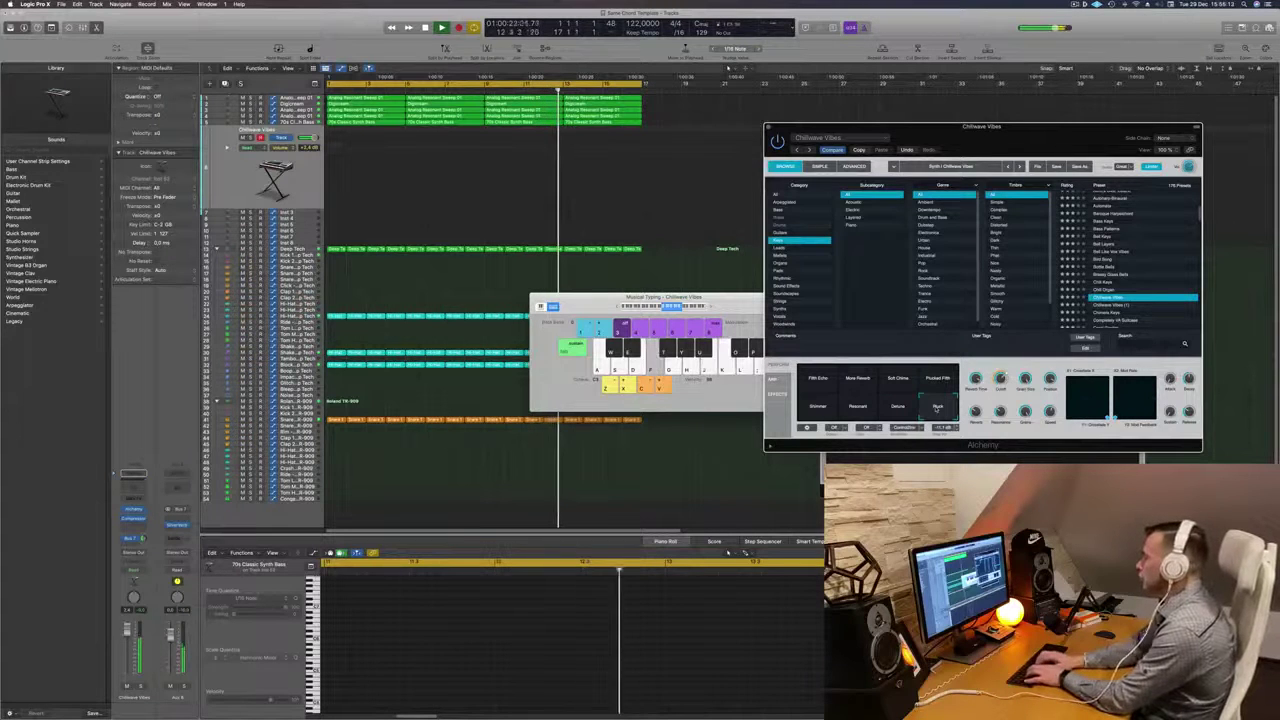
Record the pluck melody in two takes on the Chillwave Vibes track using Musical Typing.
key(r)
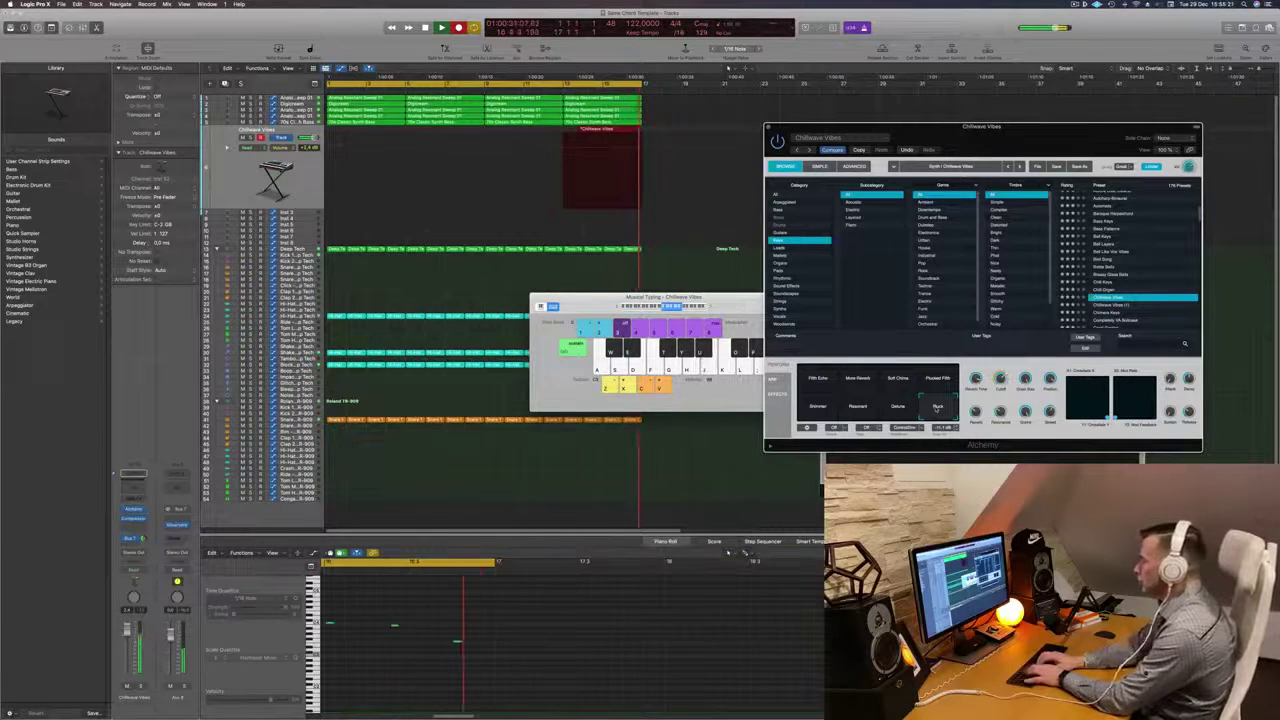
key(space)
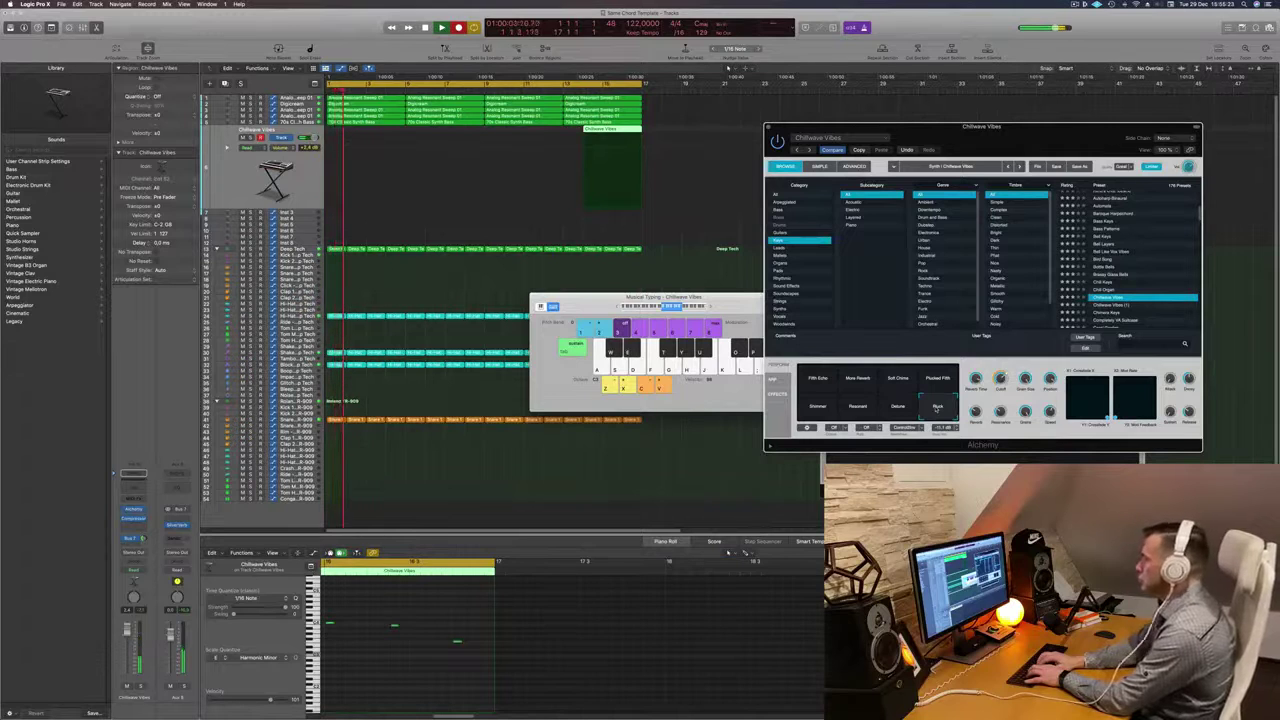
key(r)
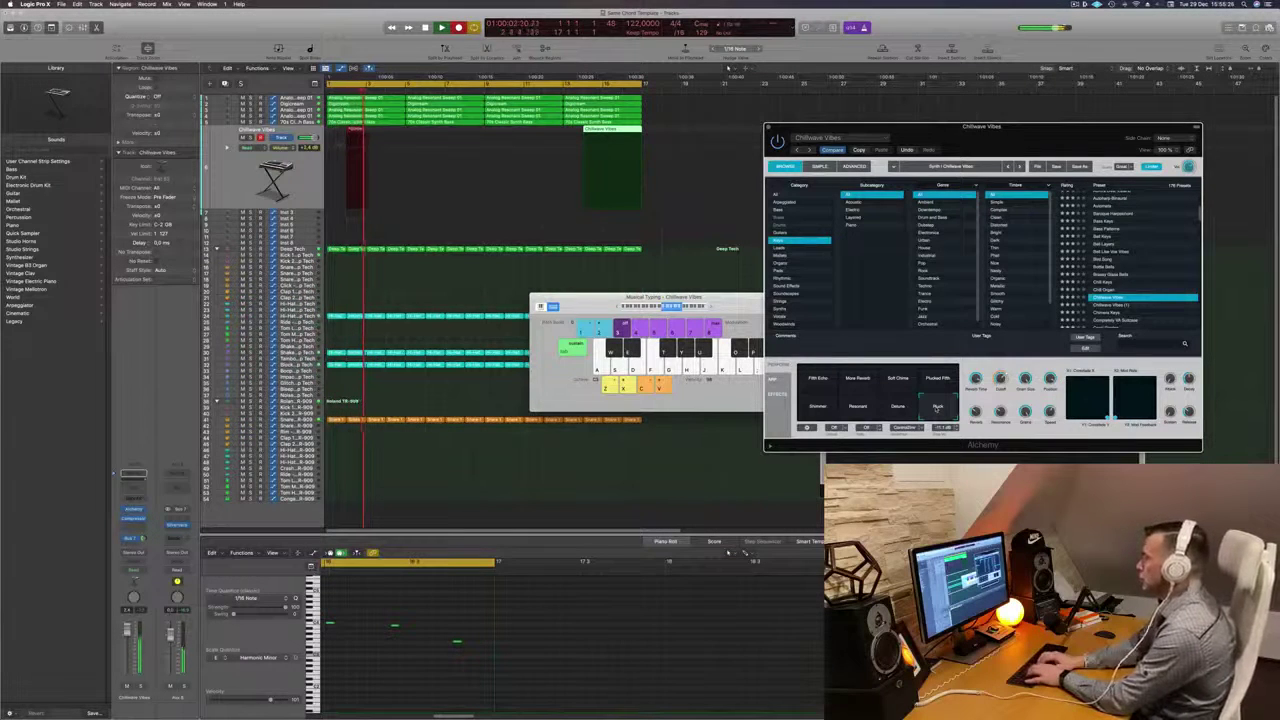
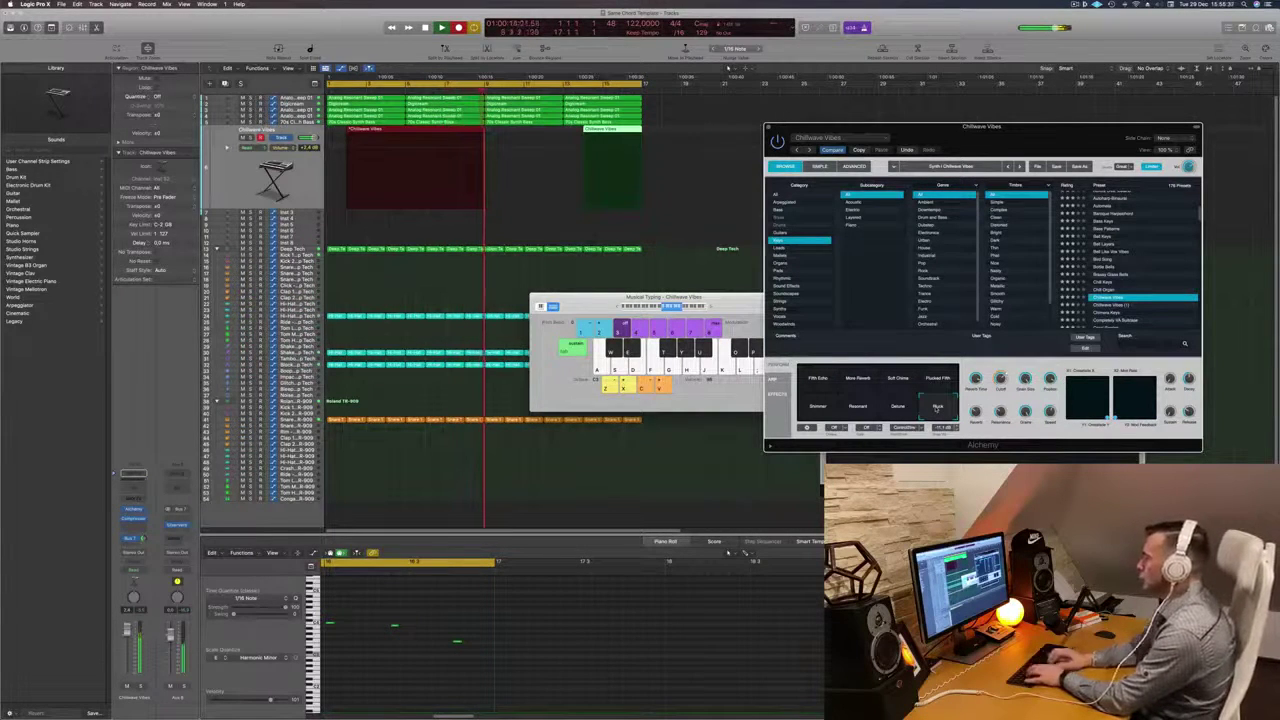
key(space)
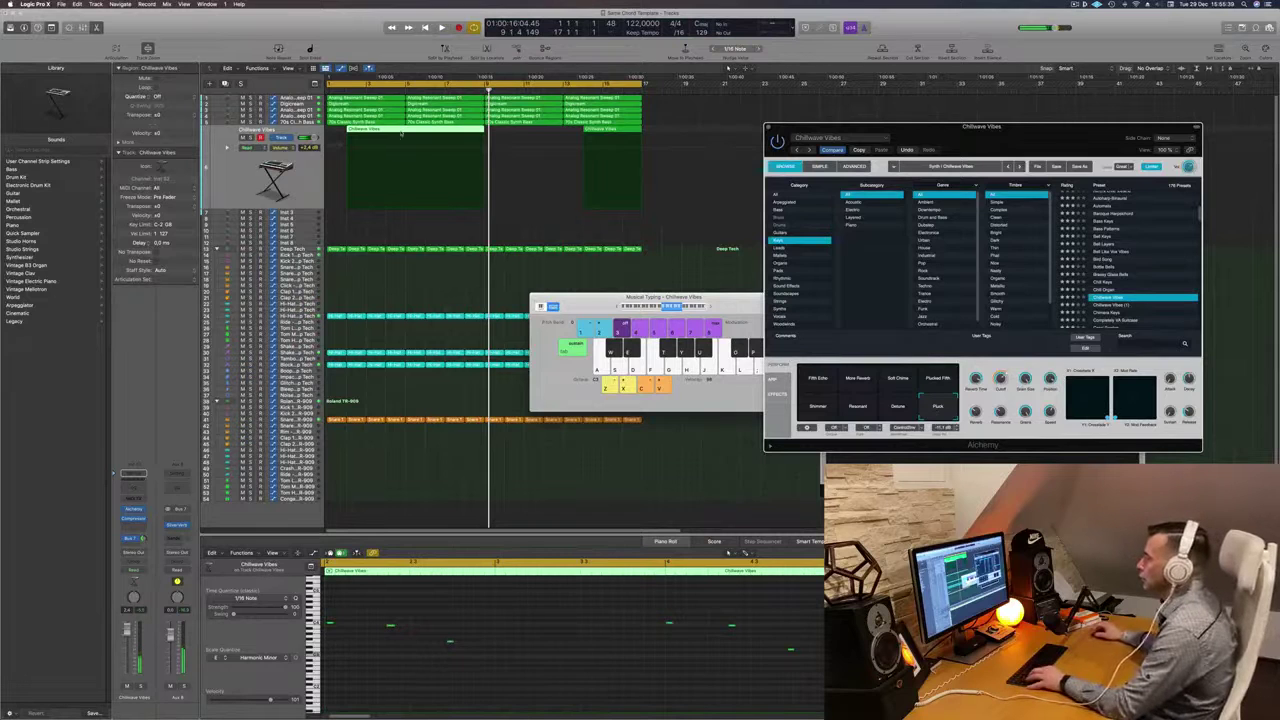
Trim the longer melody take to a four-bar region at the start of the arrangement and play it back.
super+double_click(406, 131)
click(374, 131)
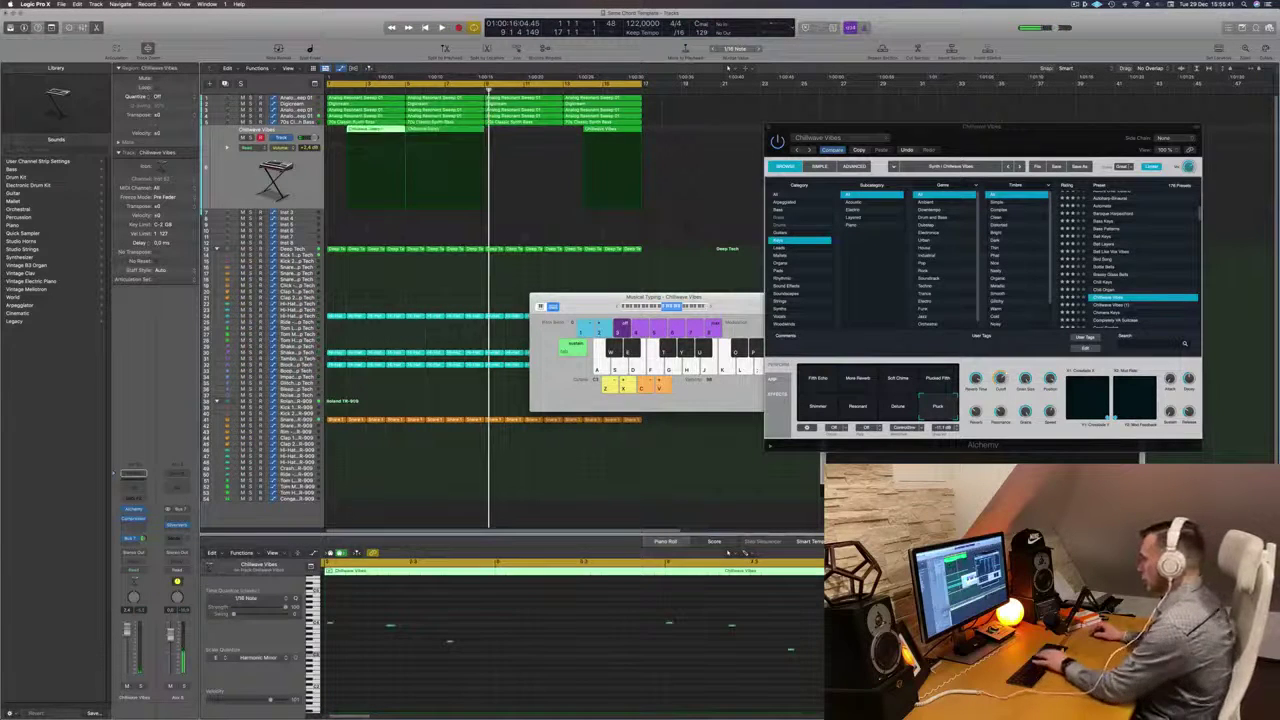
key(Delete)
key(super+z)
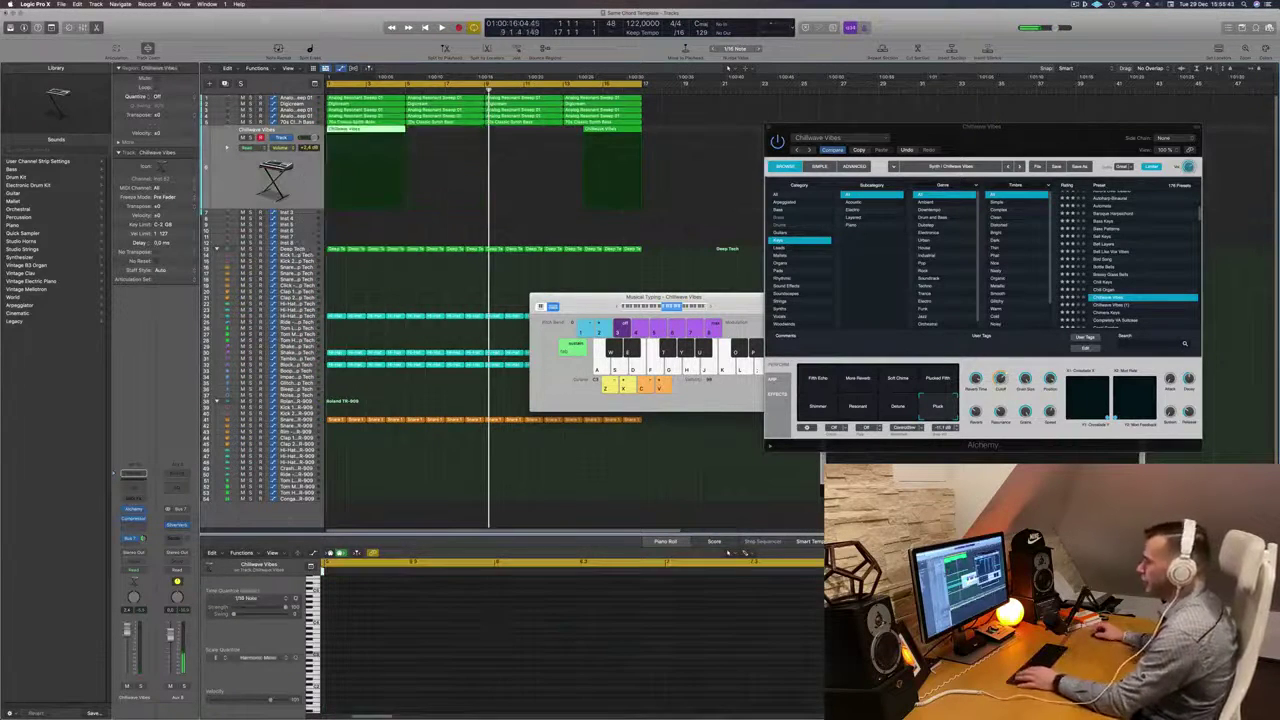
key(Return)
key(space)
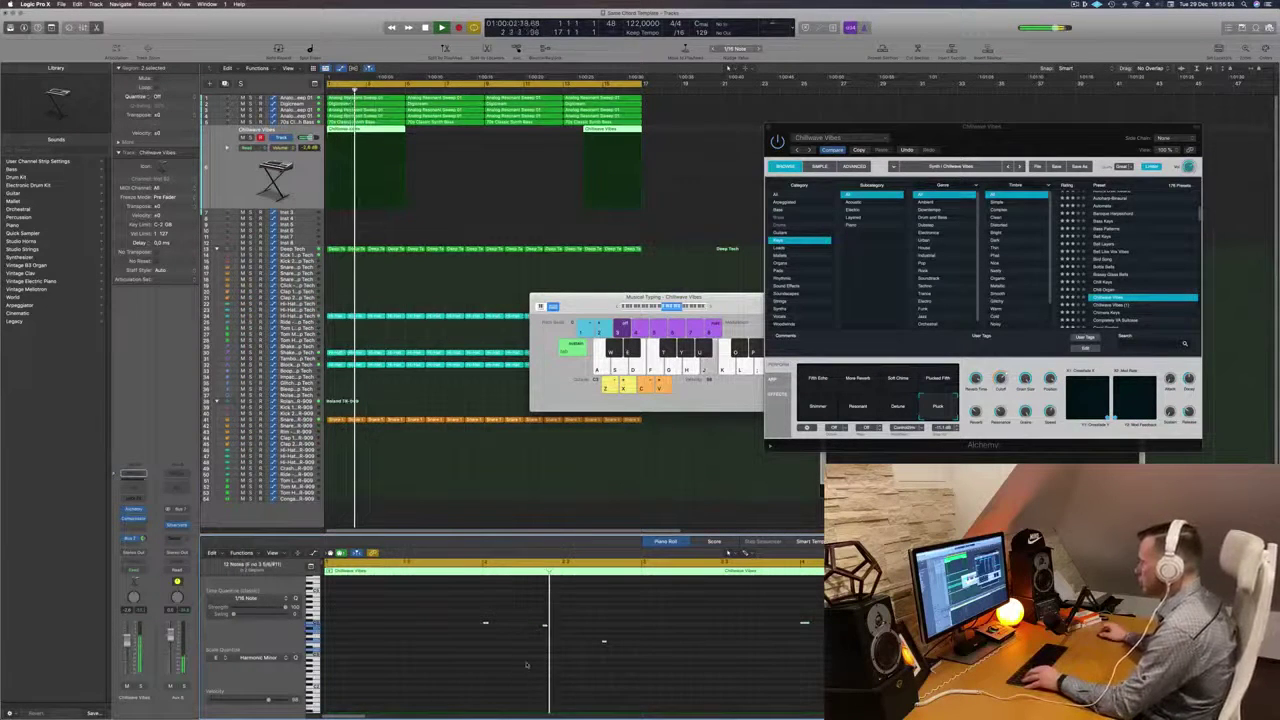
Transpose the recorded melody notes up one octave and replay them from the beginning.
scroll(549, 659, left, 2)
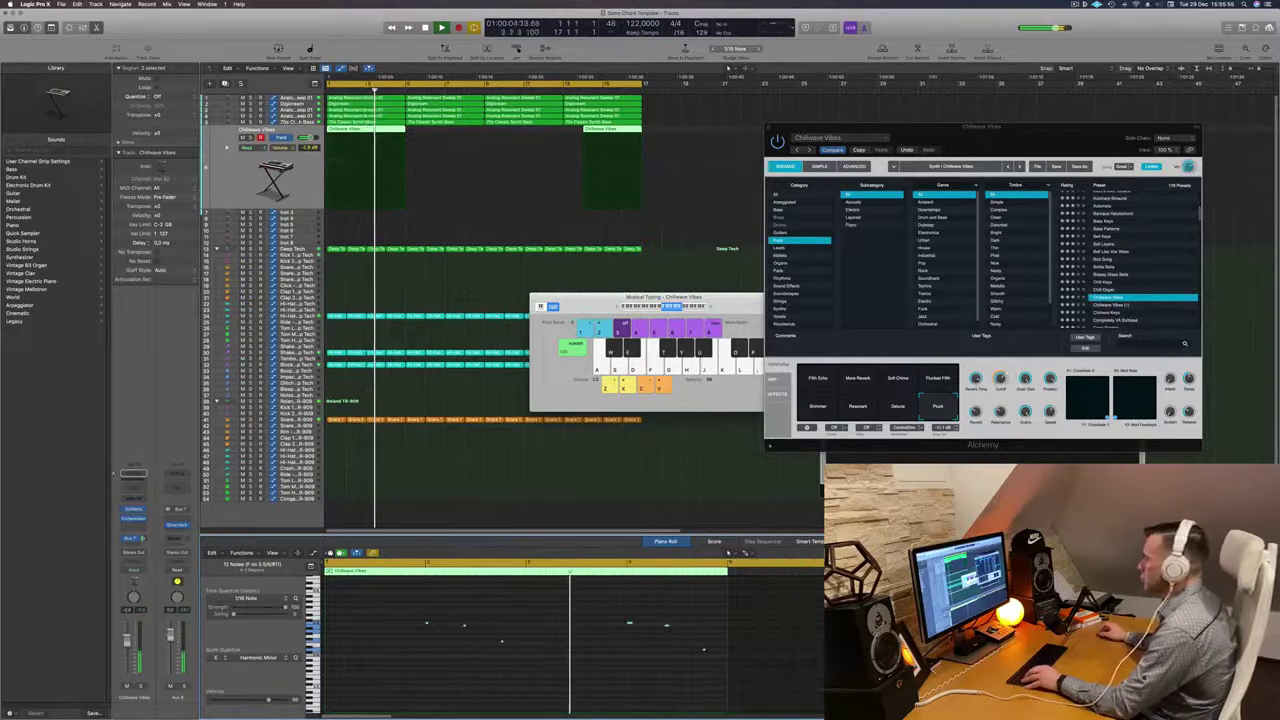
drag(985, 134, 763, 127)
key(Return)
click(598, 553)
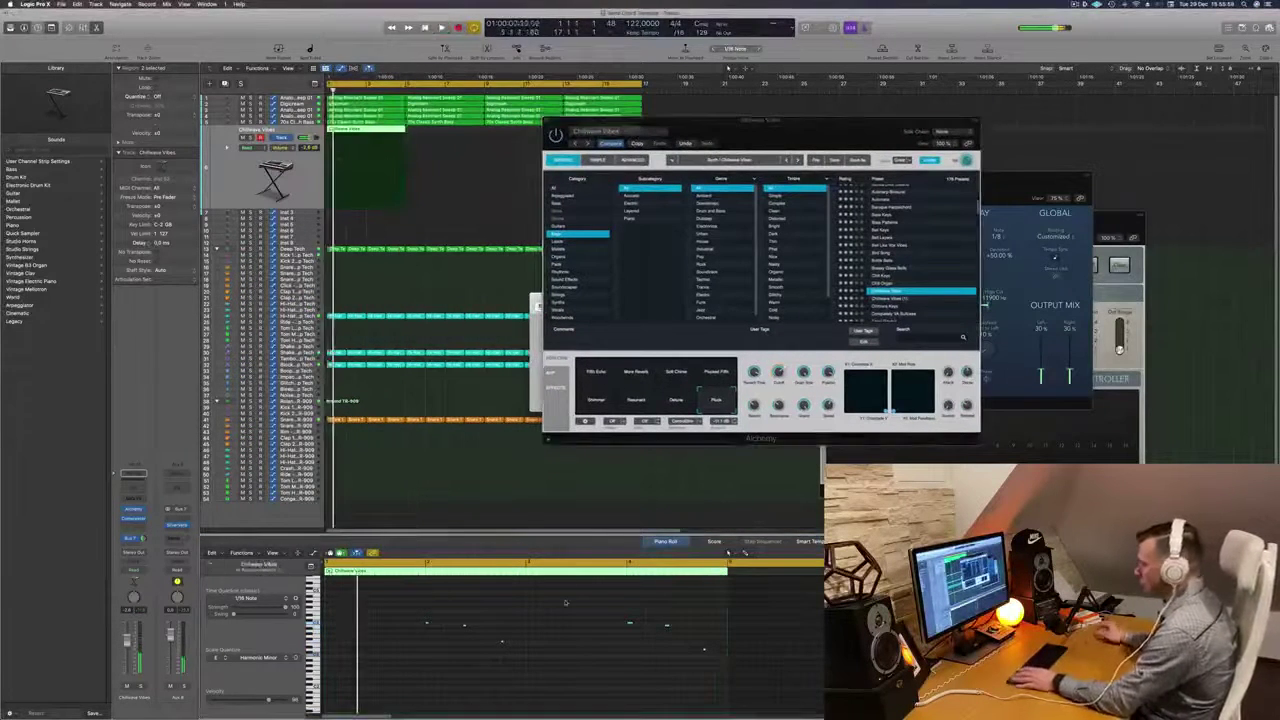
key(Return)
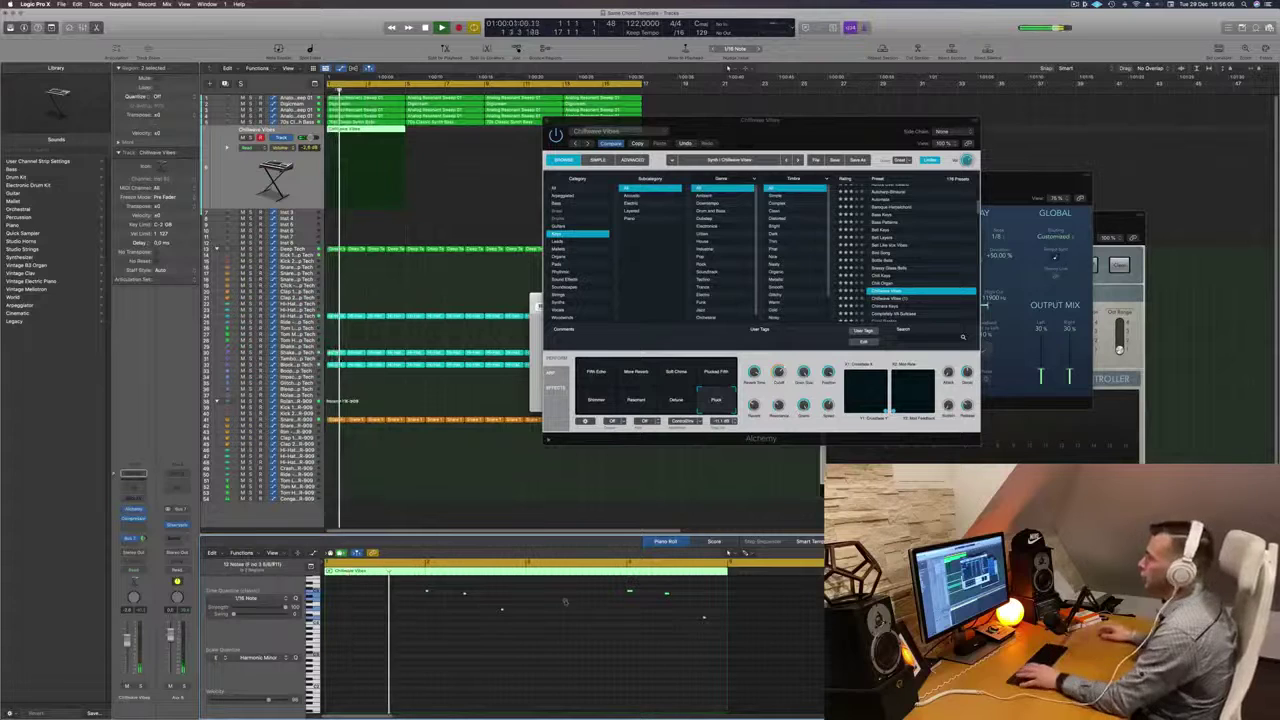
Move Alchemy clear of the arrangement and delete the leftover Chillwave Vibes region near the end of the cycle range.
drag(700, 121, 455, 228)
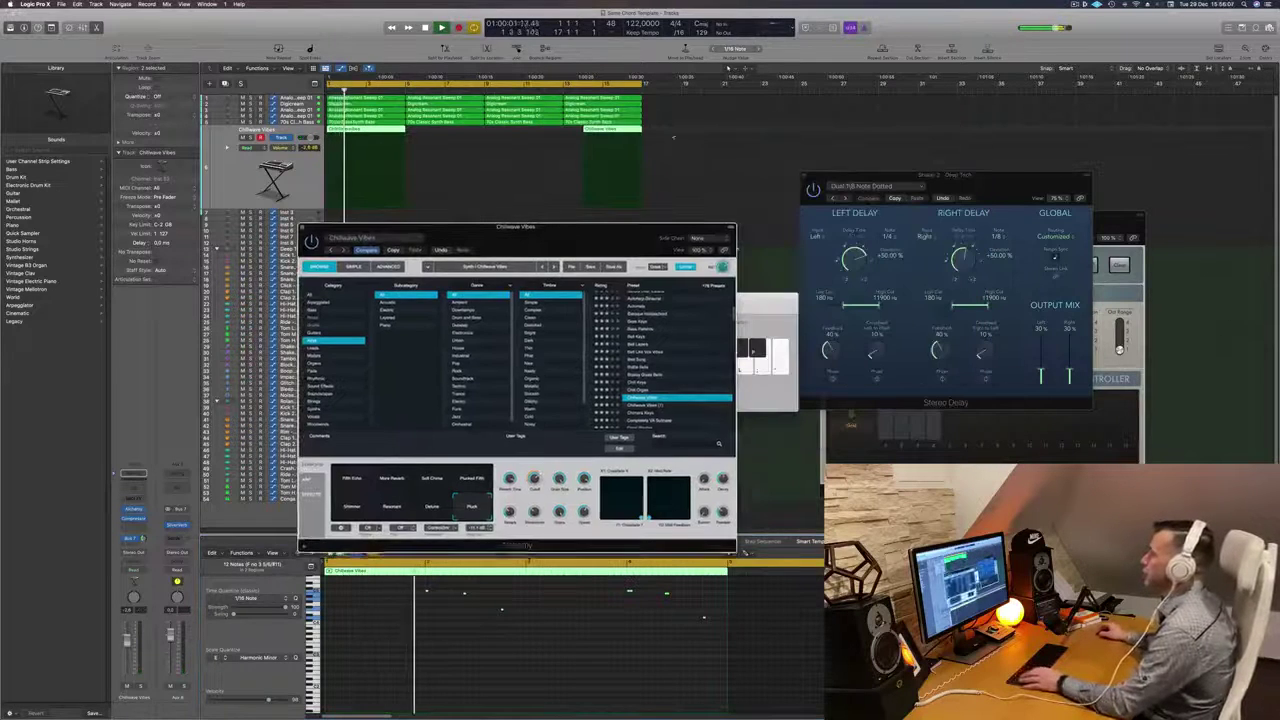
click(663, 132)
click(633, 130)
key(Delete)
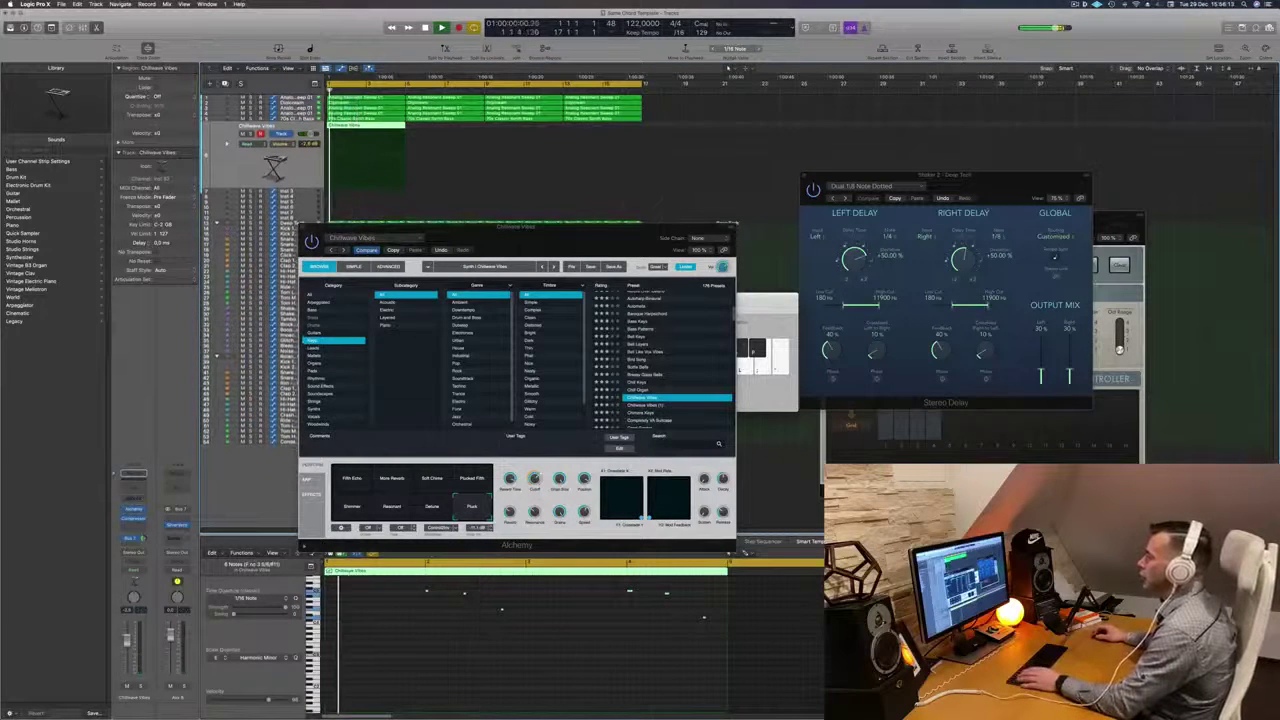
Duplicate the melody region onto a second Chillwave Vibes track and transpose the copy down one octave.
drag(380, 127, 376, 149)
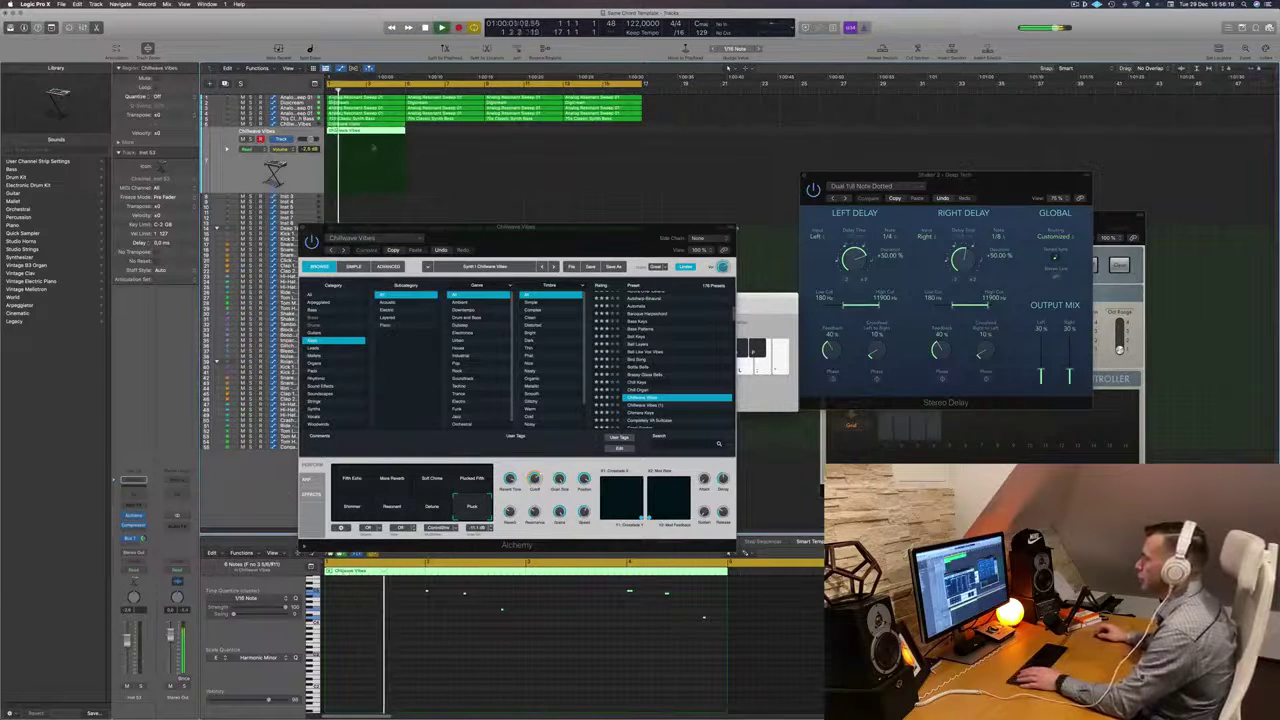
click(424, 130)
click(392, 131)
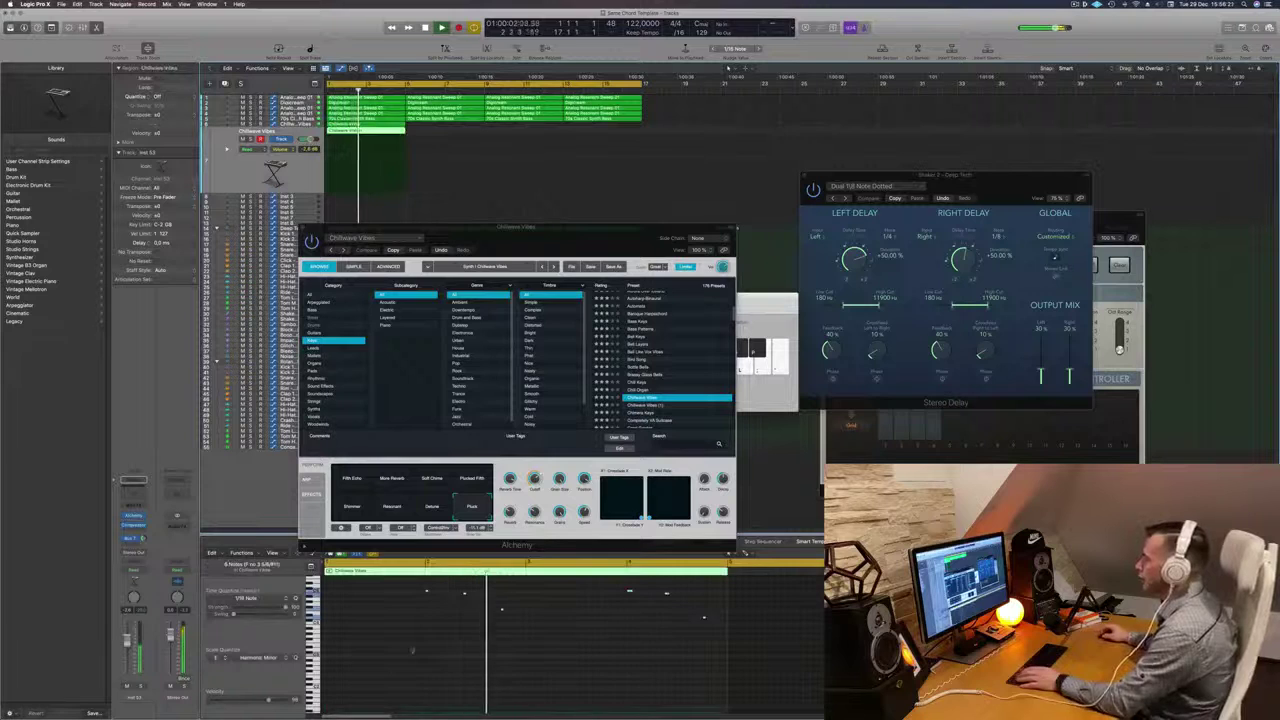
key(space)
click(437, 641)
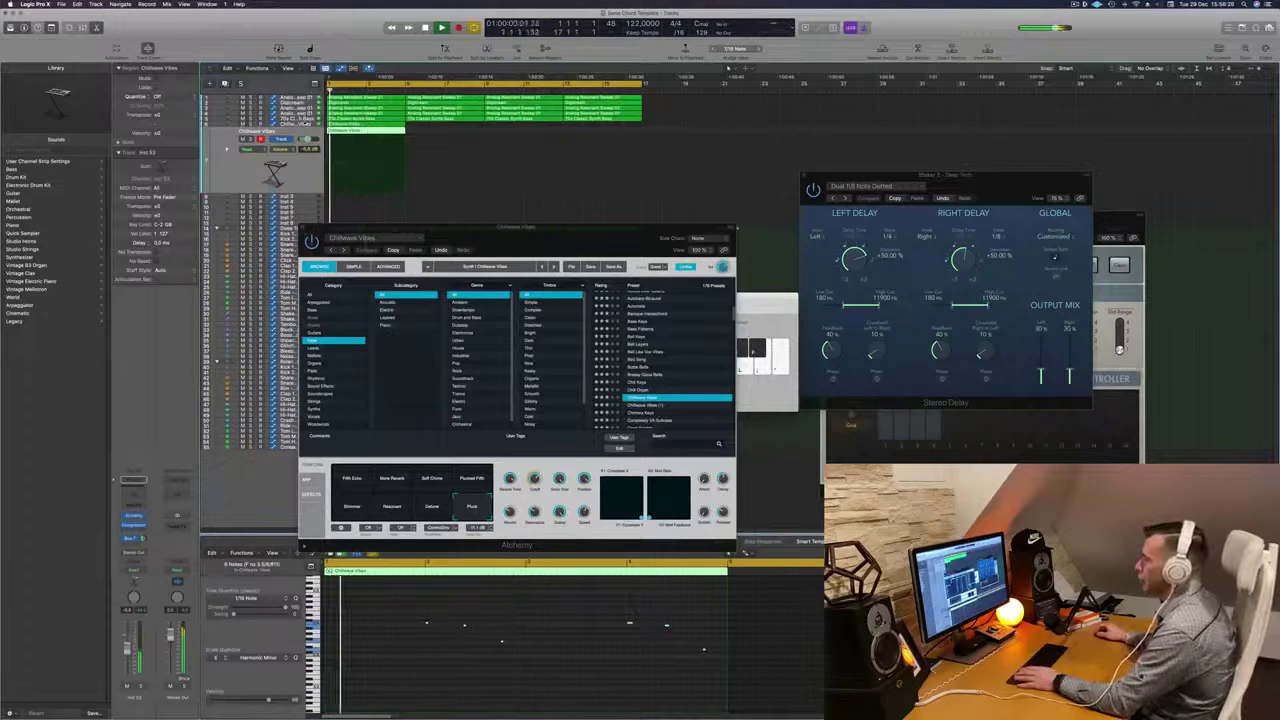
Lower the volume of the higher-octave Chillwave Vibes track and close the Alchemy window.
click(303, 125)
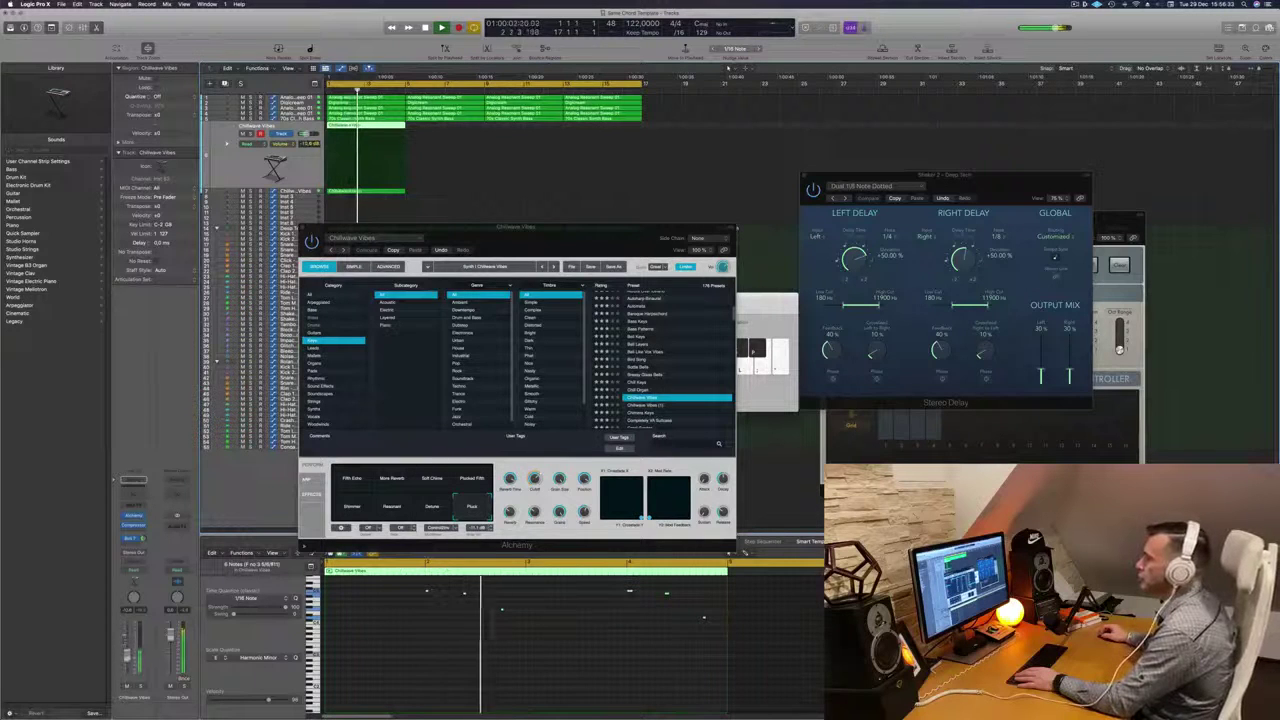
drag(546, 238, 487, 243)
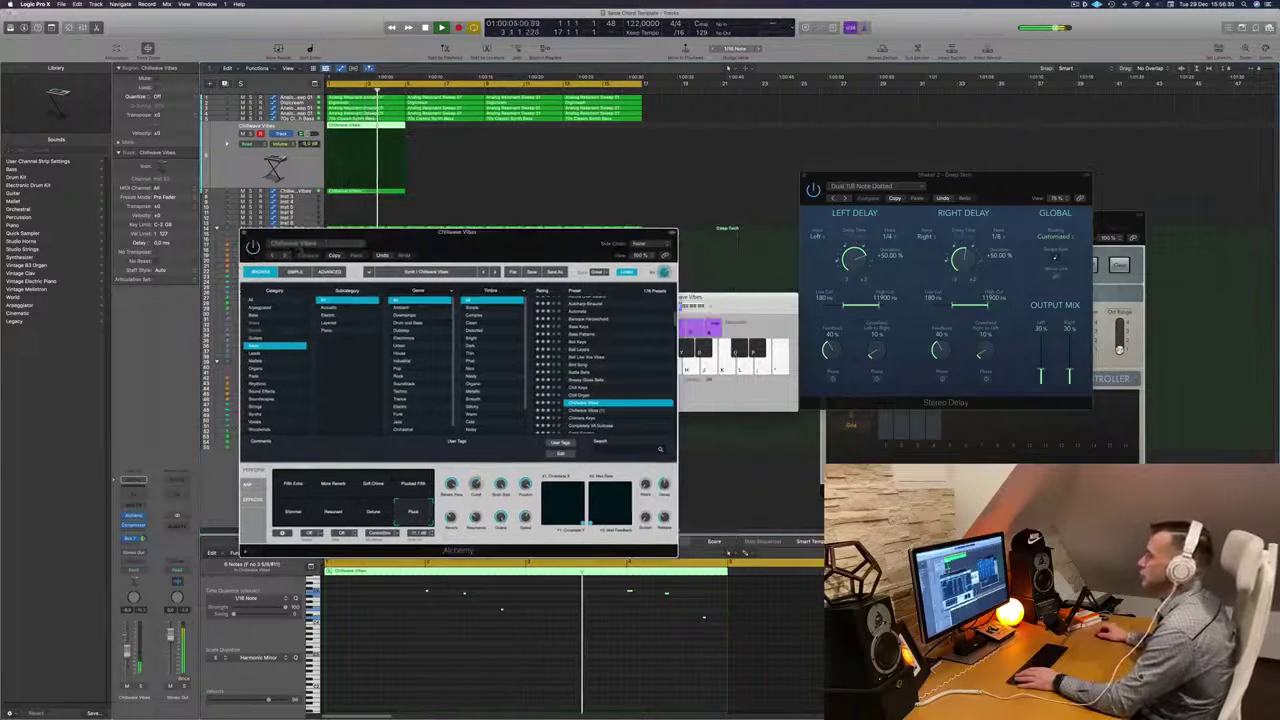
key(super+w)
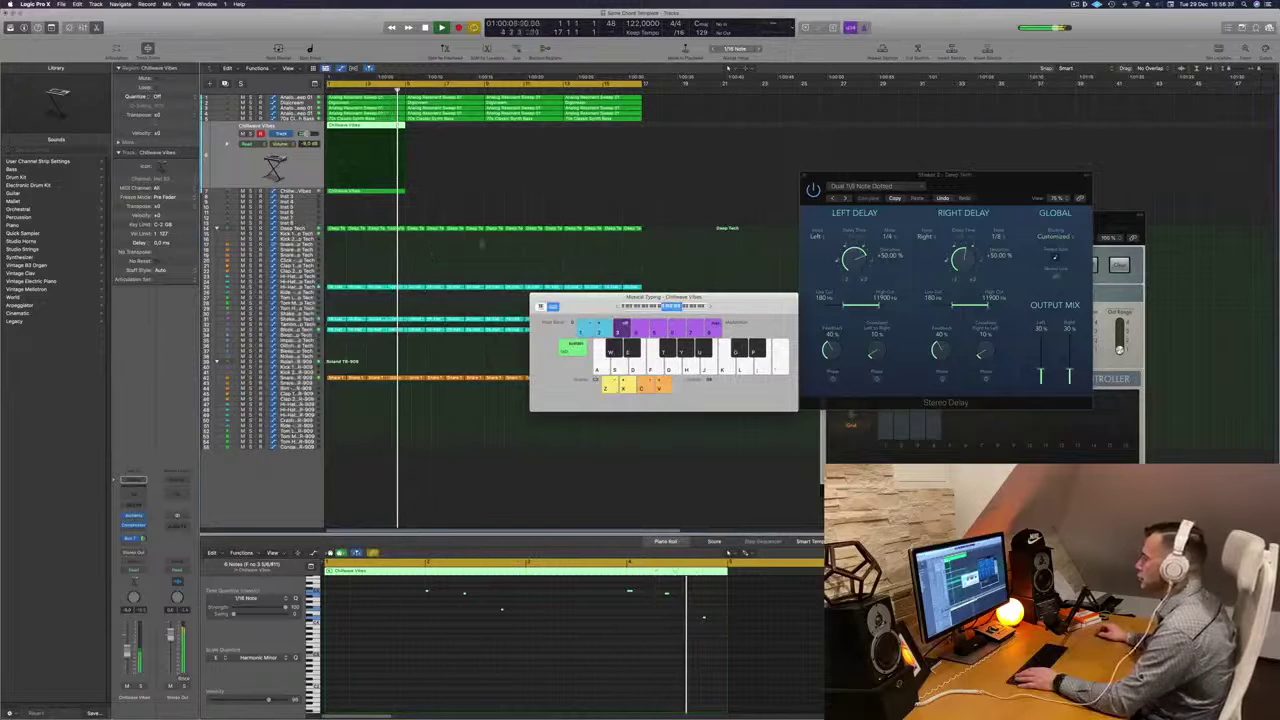
Copy the four-bar regions on both Chillwave Vibes tracks until they fill all 16 bars.
key(Return)
drag(409, 128, 376, 190)
key(Return)
drag(362, 132, 530, 133)
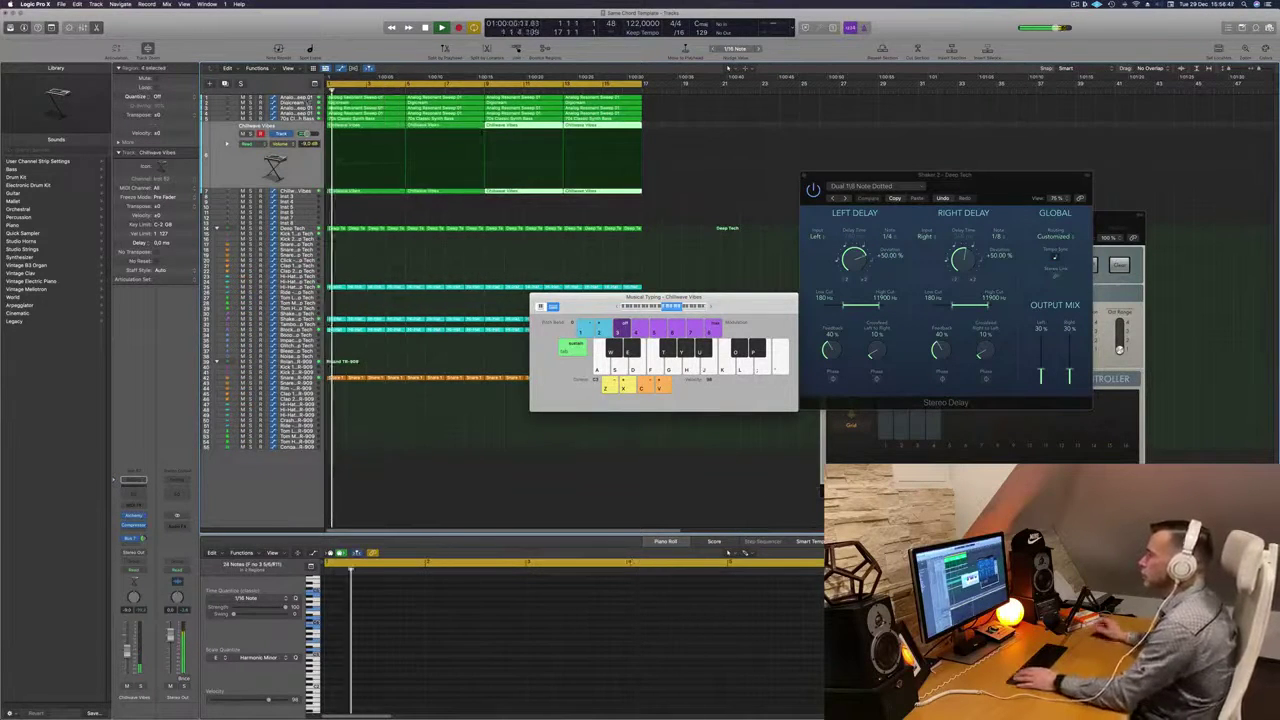
Mute the first two Analog Resonant Sweep tracks while the arrangement plays.
click(294, 98)
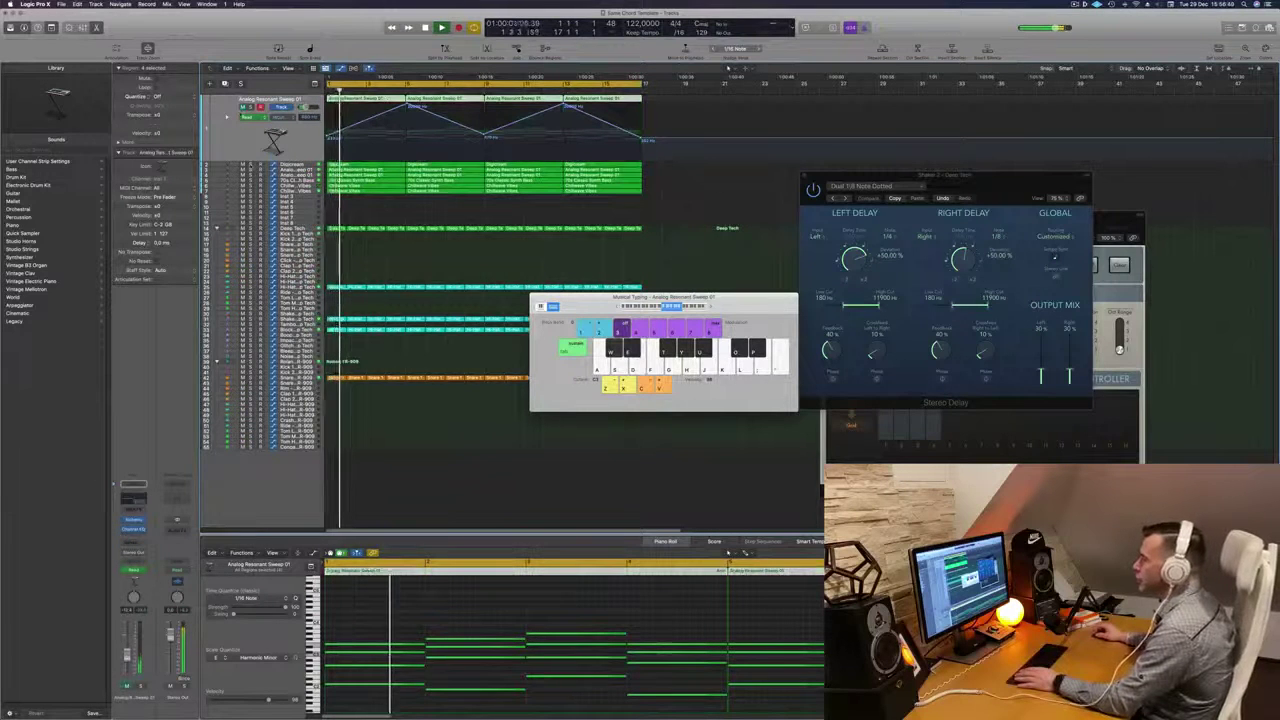
key(Down)
key(space)
key(space)
key(m)
key(space)
key(space)
key(Down)
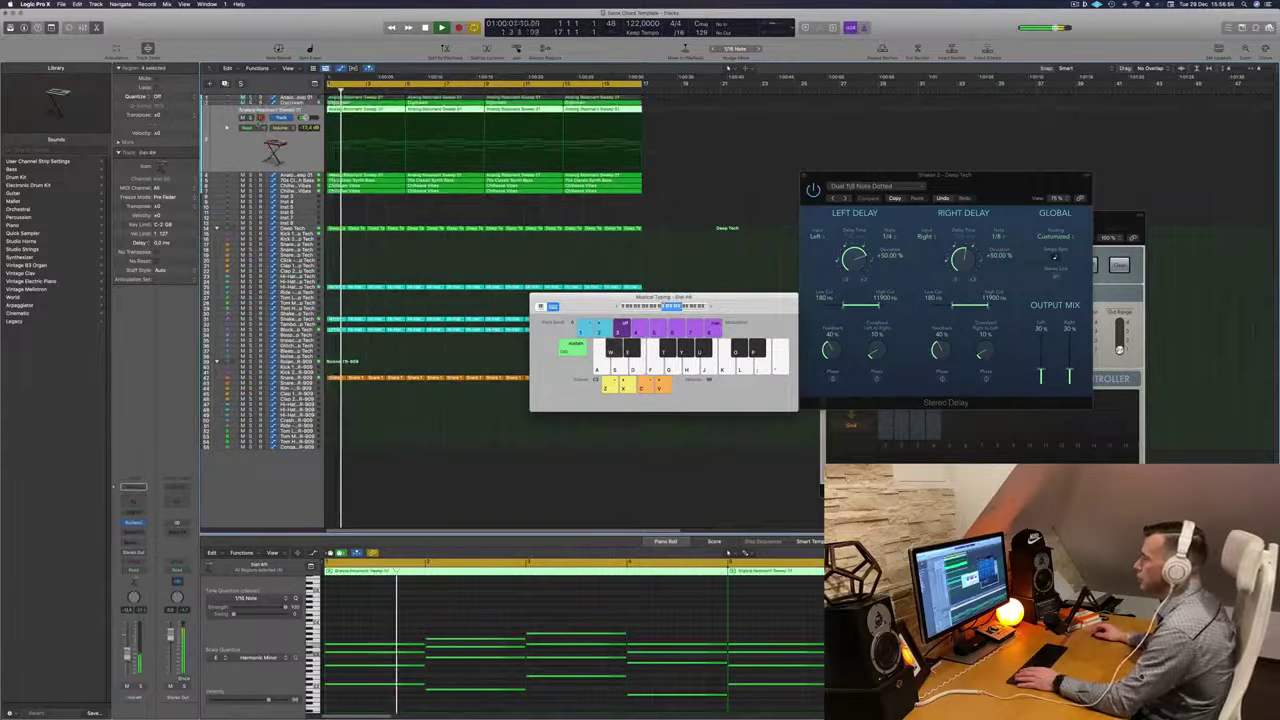
drag(243, 153, 248, 100)
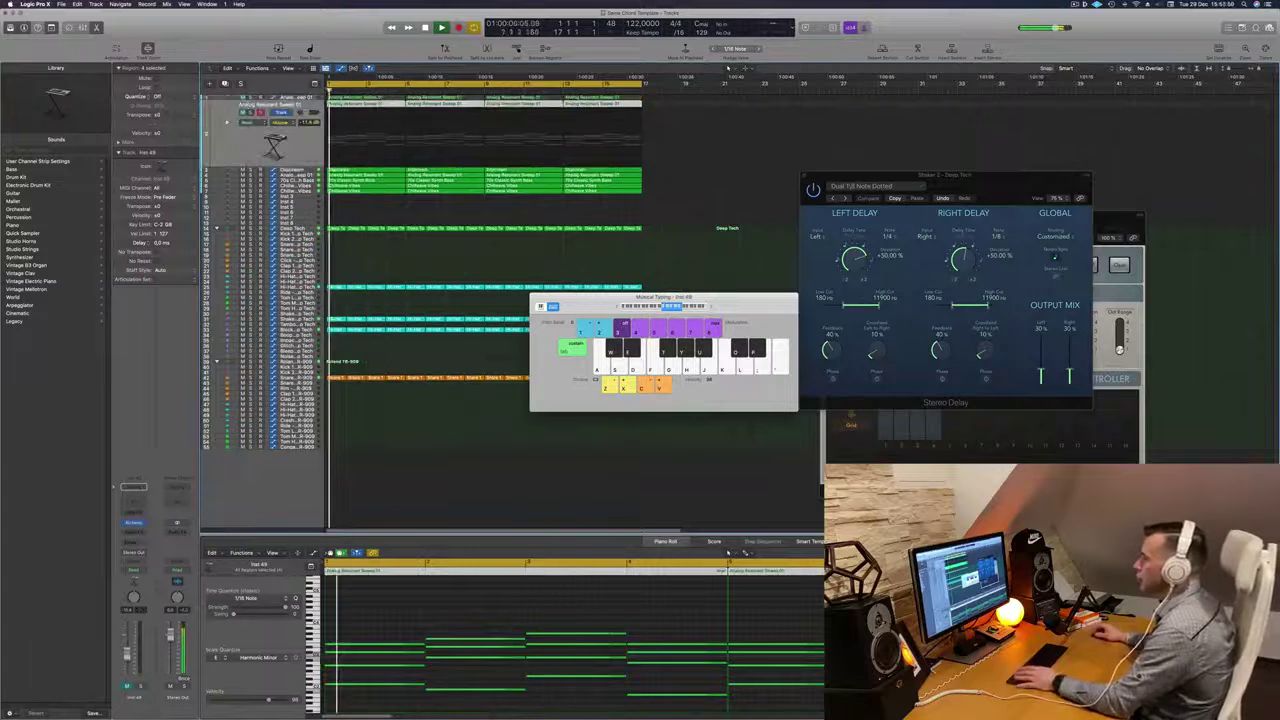
Mute the Digicream track and replay the arrangement from the start.
click(297, 169)
key(Return)
click(242, 118)
scroll(400, 210, up, 4)
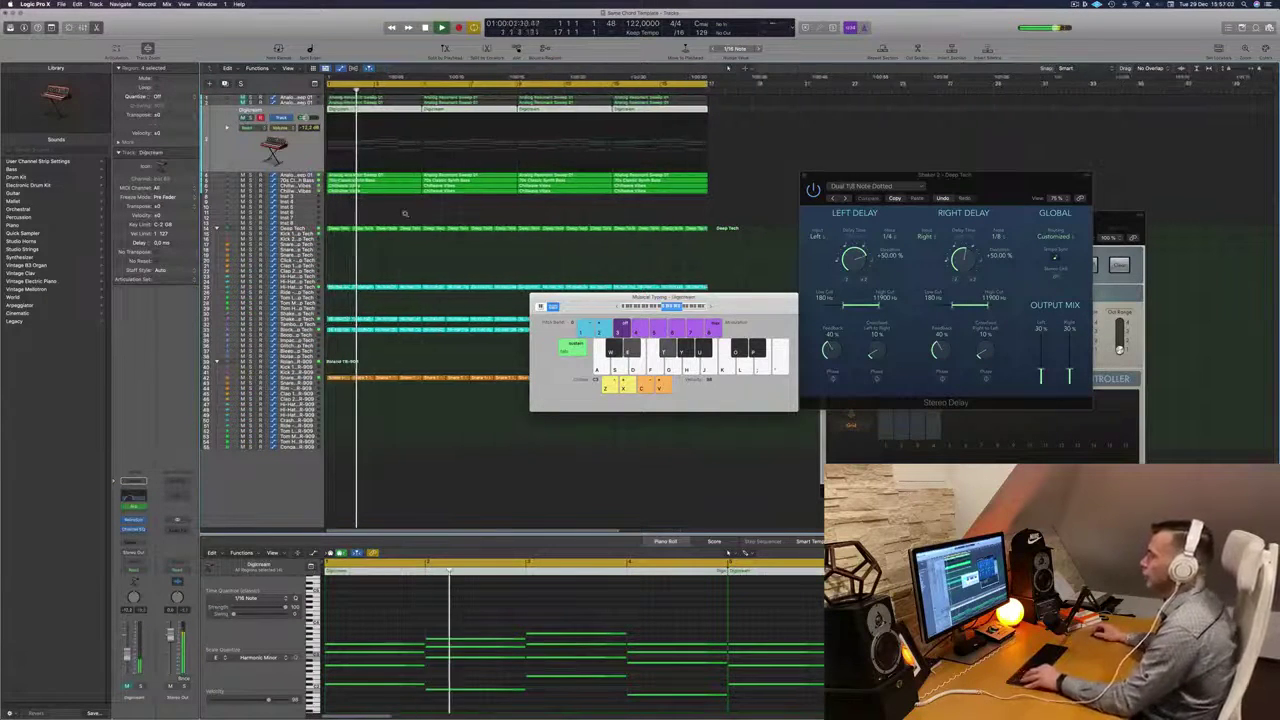
scroll(421, 212, down, 2)
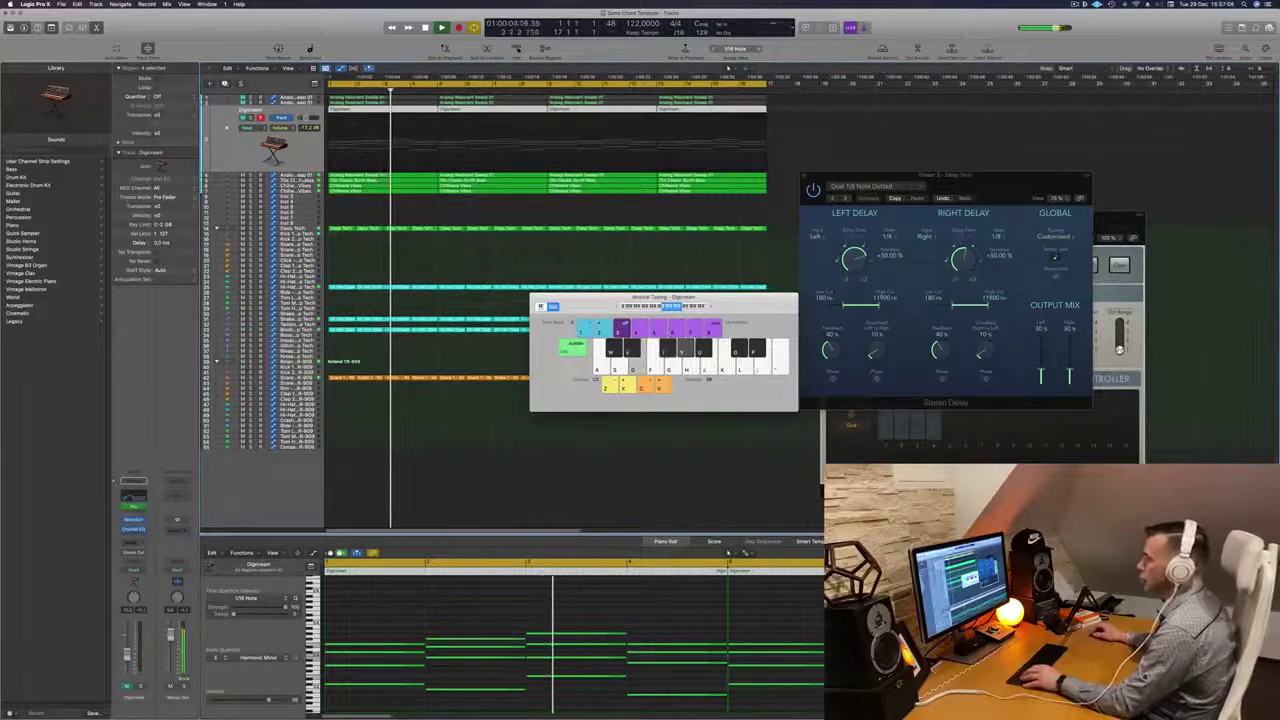
Mute the 70s Classic Synth Bass track and restart playback from the beginning.
key(Down)
click(242, 128)
scroll(240, 165, down, 5)
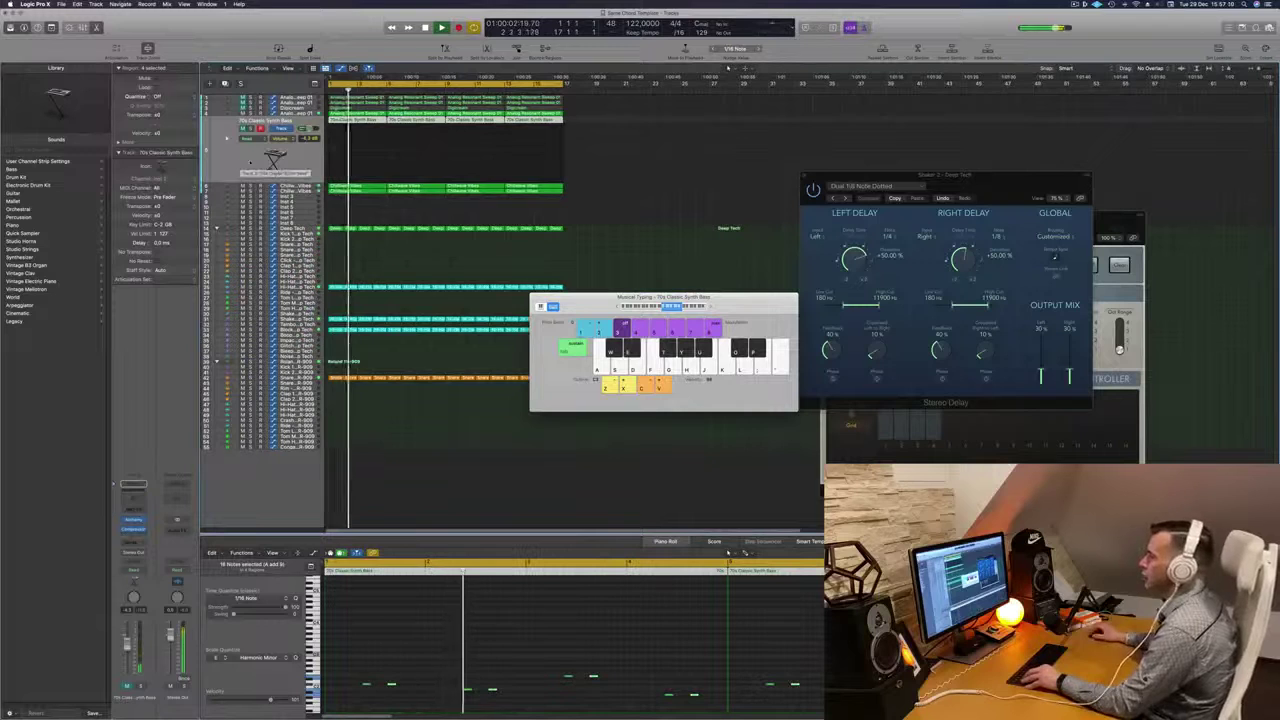
key(super+Right)
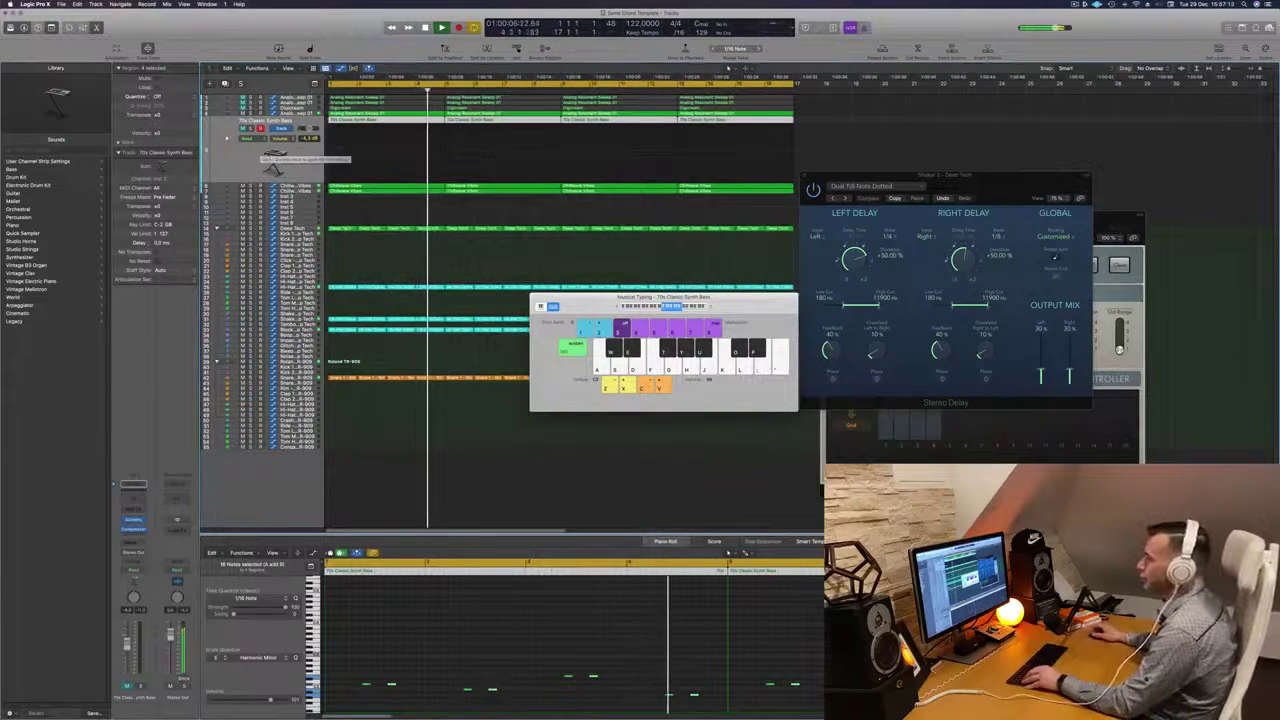
key(super+Left)
key(Return)
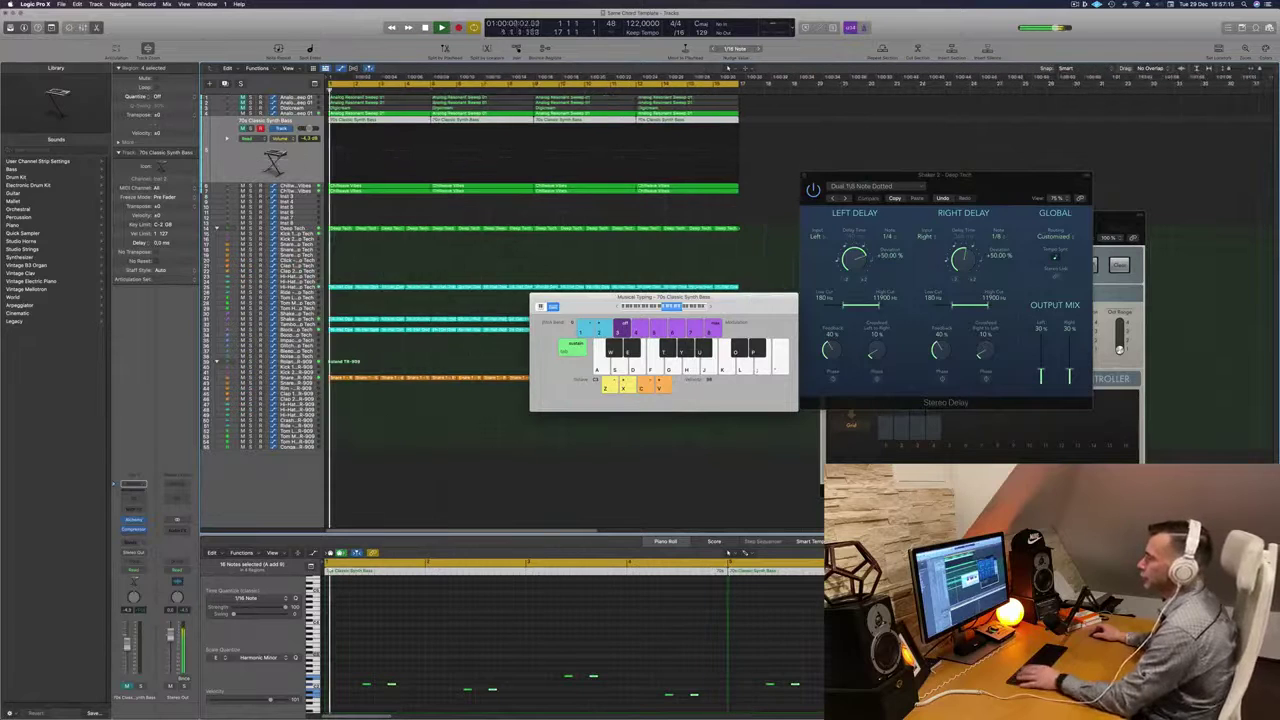
Listen to the two Chillwave Vibes tracks with the muted parts out and move Musical Typing away from the arrangement.
key(Down)
key(Return)
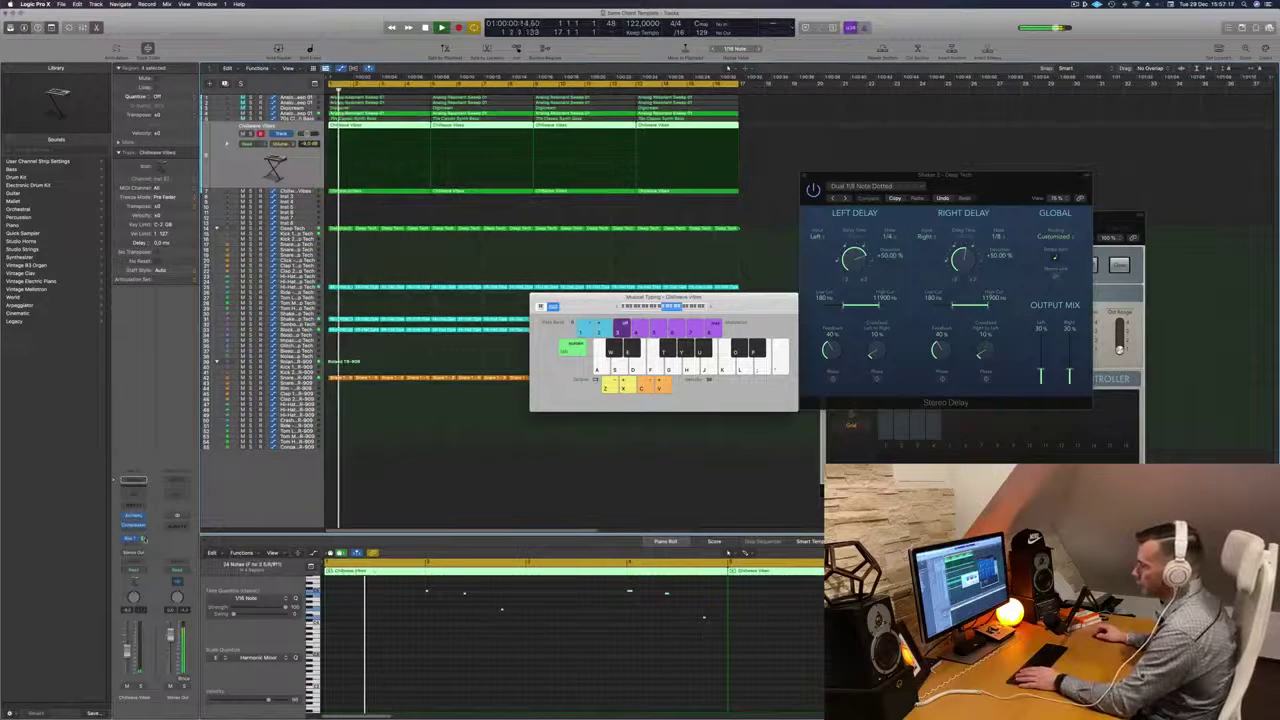
key(Down)
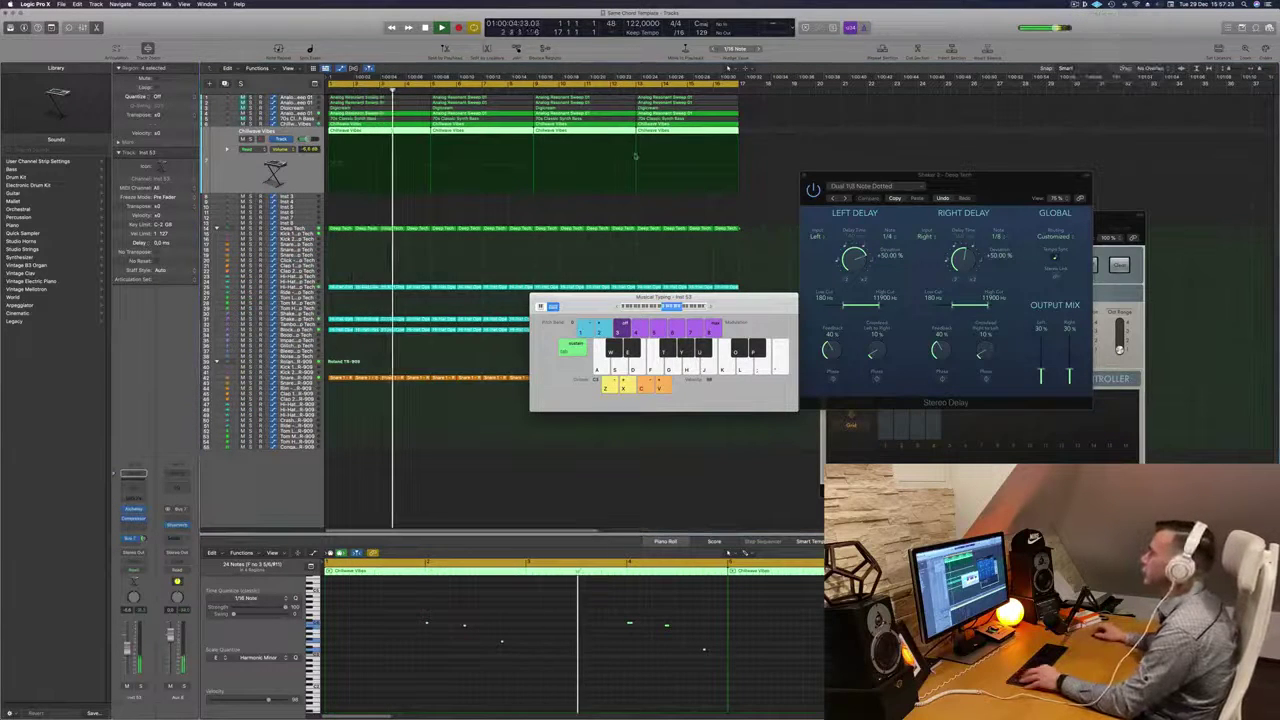
scroll(632, 155, down, 4)
drag(577, 298, 819, 220)
key(super+Right)
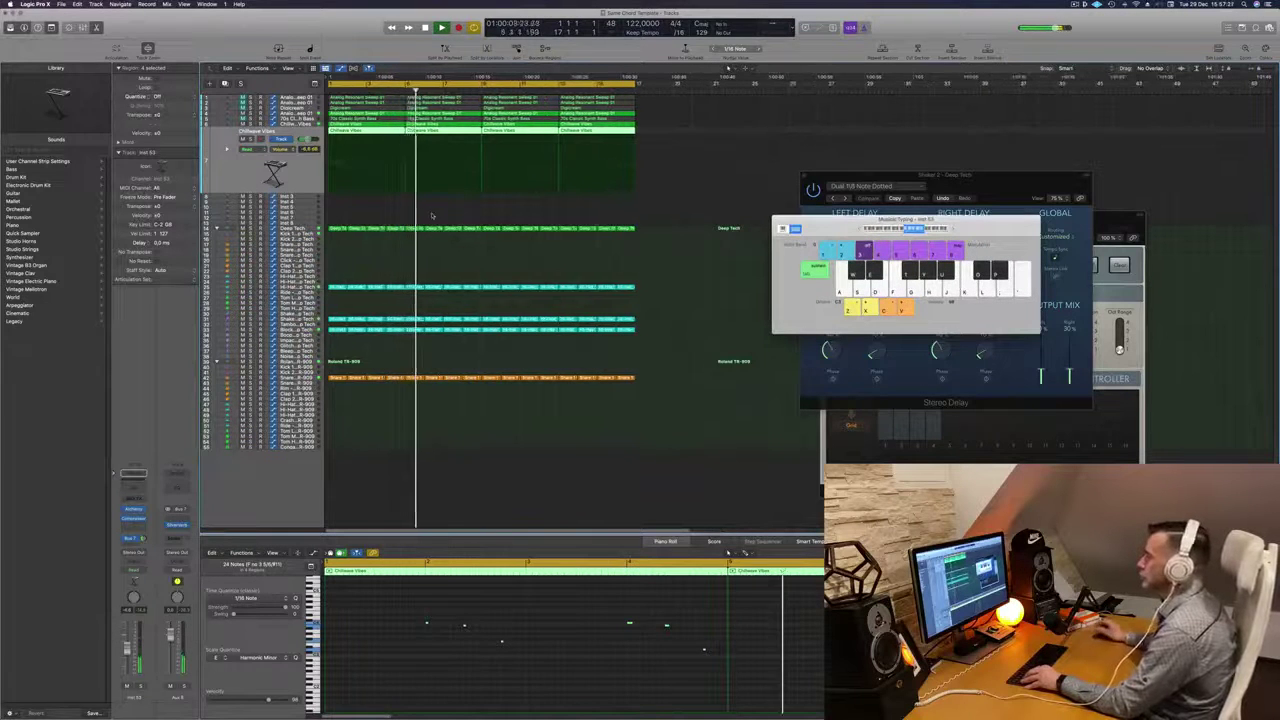
Inspect the 70s Classic Synth Bass track's Alchemy instrument during playback and close it again.
click(288, 330)
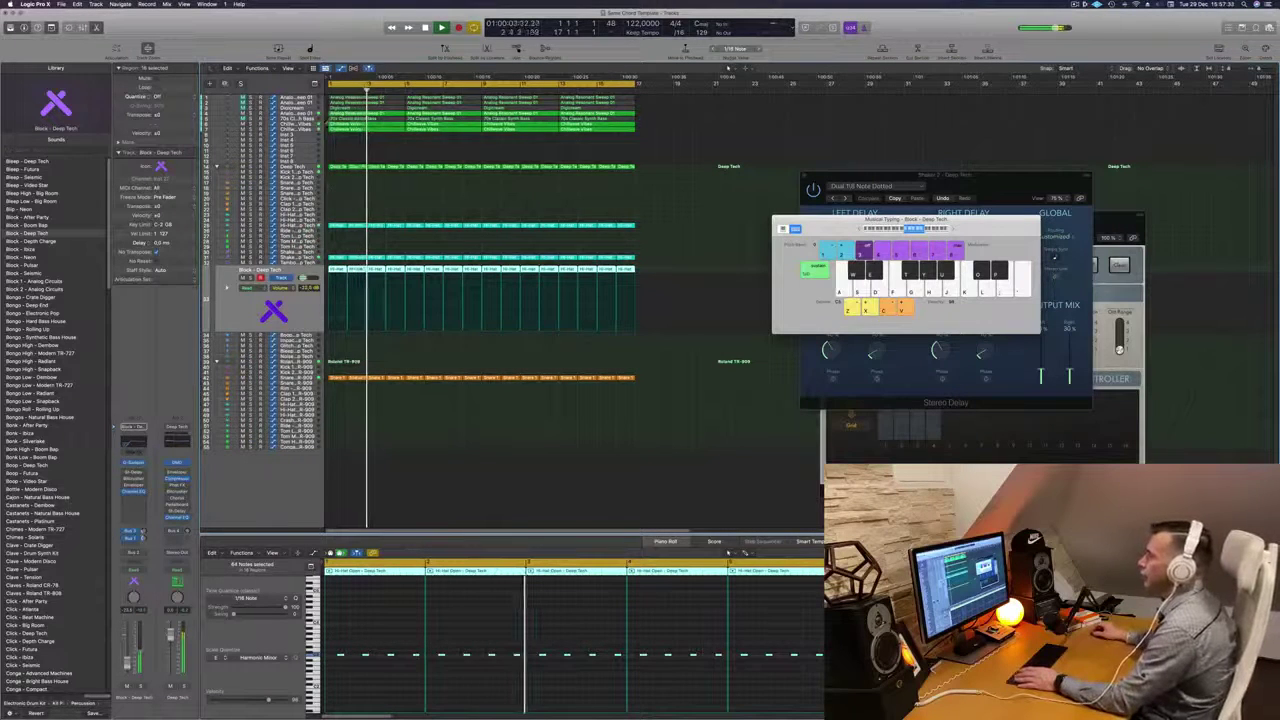
click(290, 119)
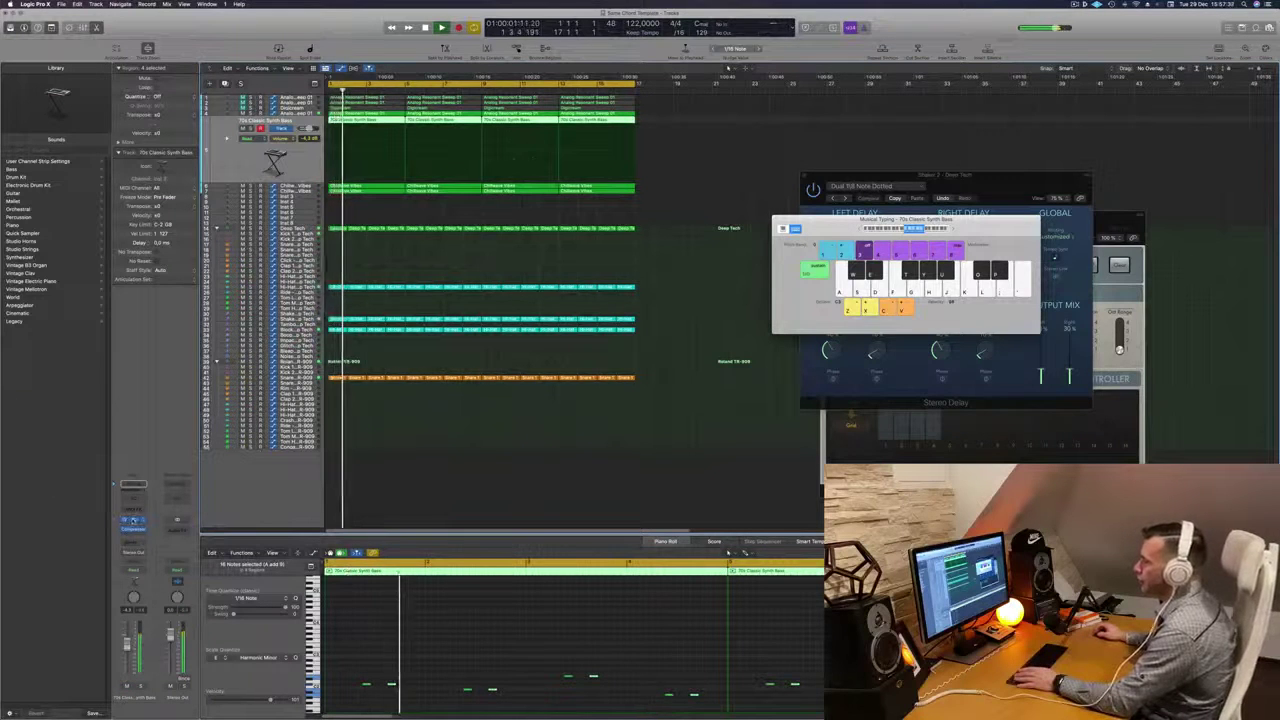
click(132, 521)
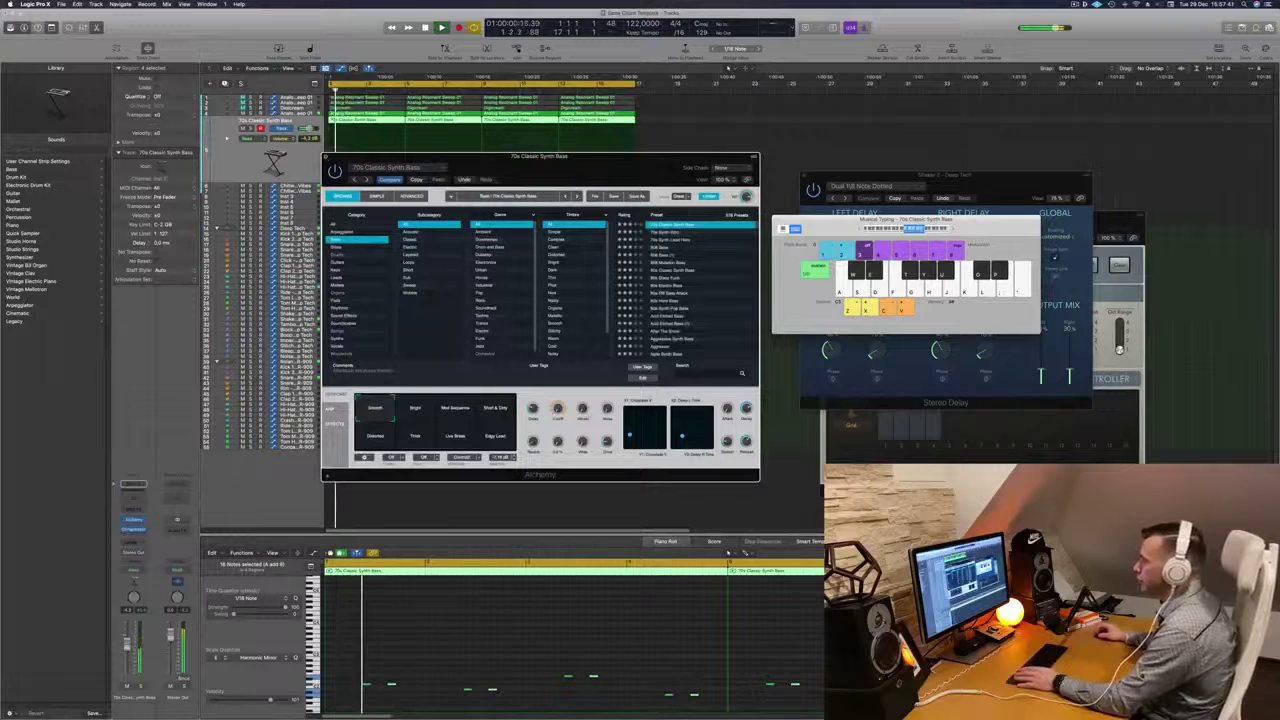
click(326, 157)
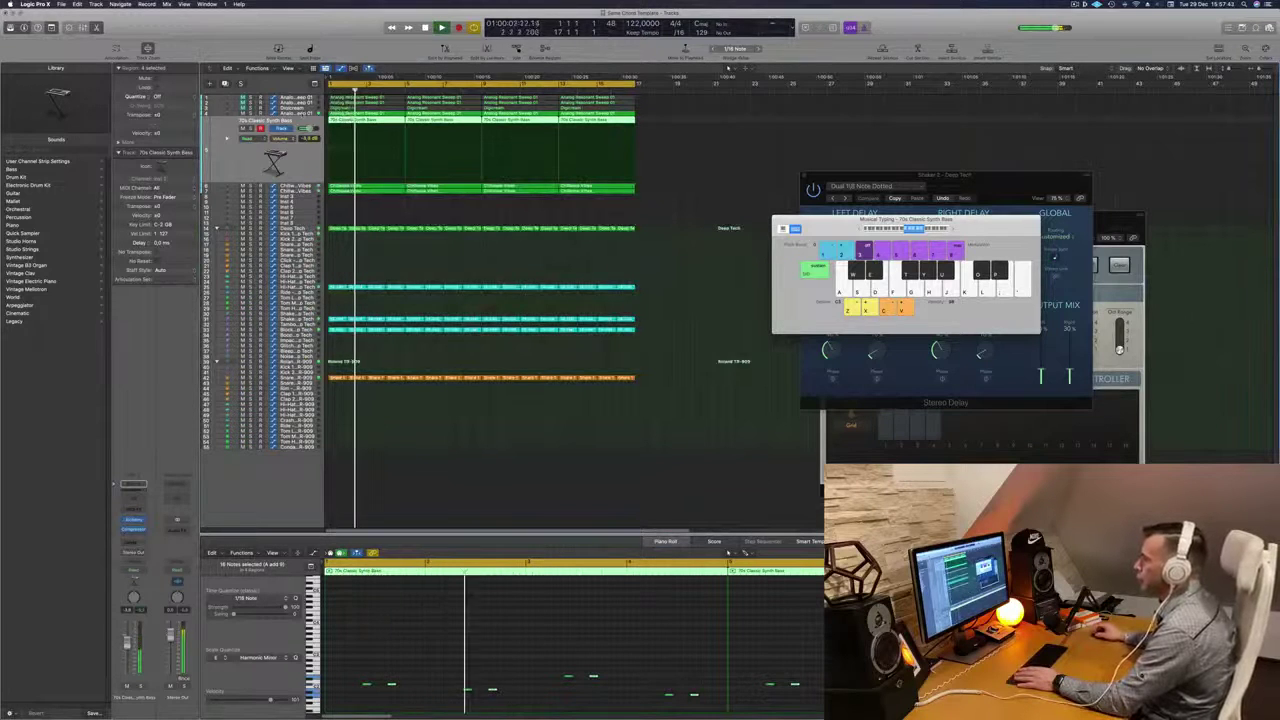
Add a Channel EQ to the fourth track, Analog Resonant Sweep 01, with a 24 dB/Oct high cut at 264 Hz.
click(294, 114)
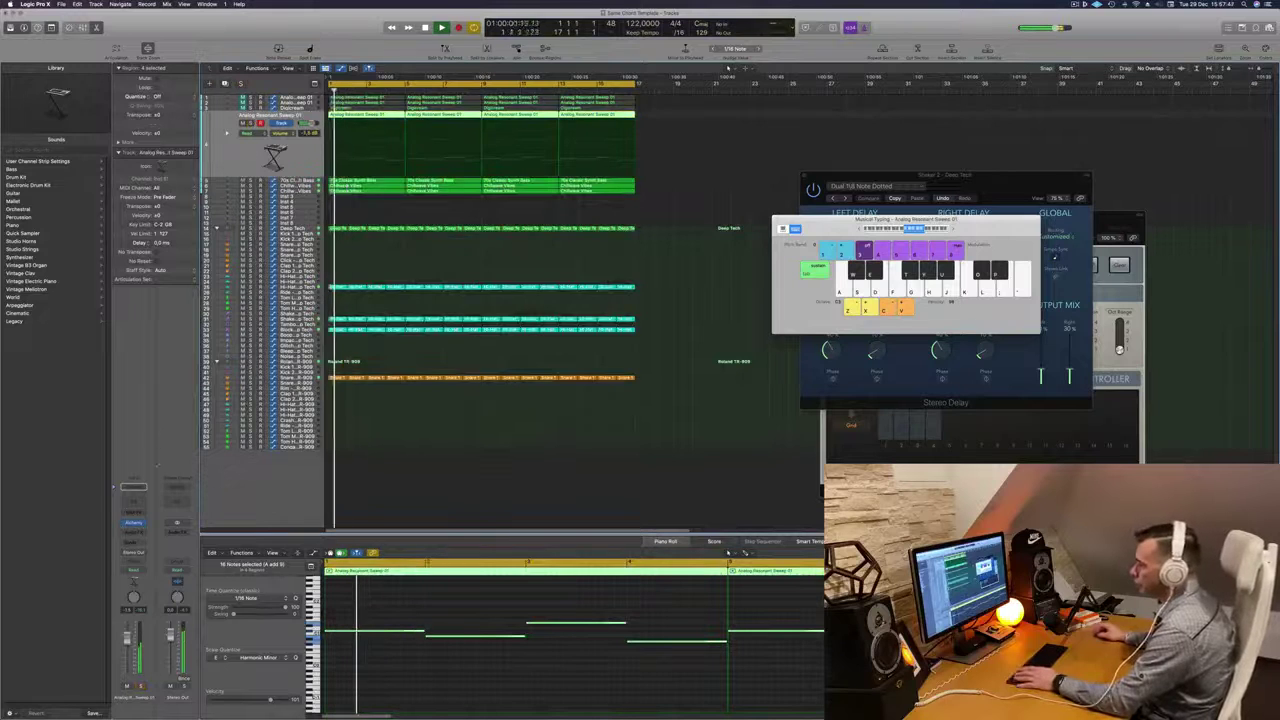
click(134, 502)
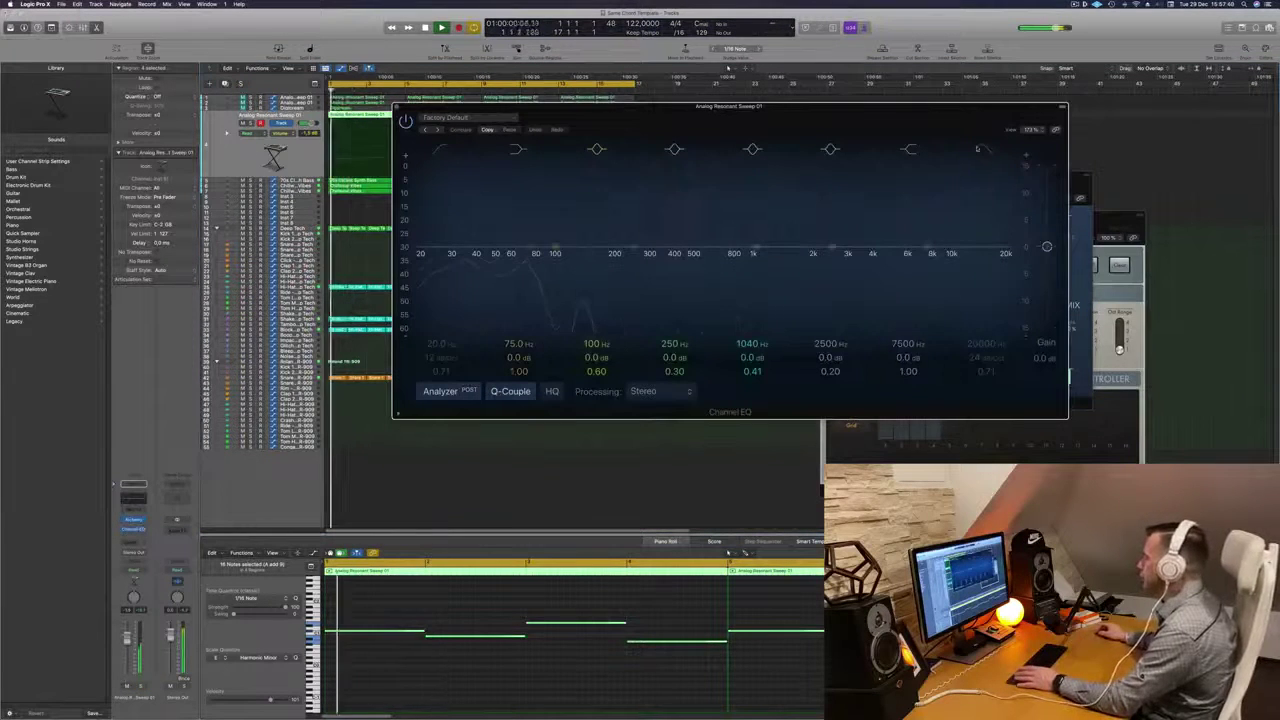
drag(981, 333, 638, 333)
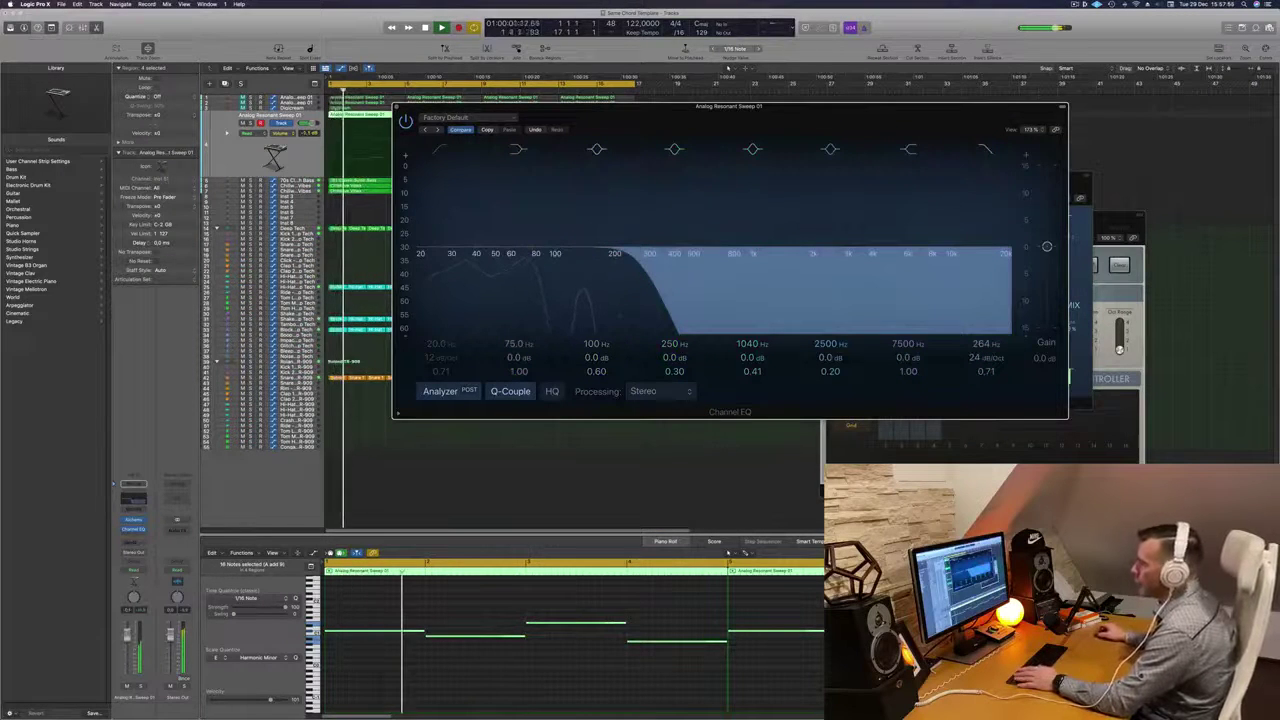
key(Return)
click(397, 107)
key(Return)
Add a Compressor to the same Analog Resonant Sweep track and side-chain it to another instrument channel.
click(133, 530)
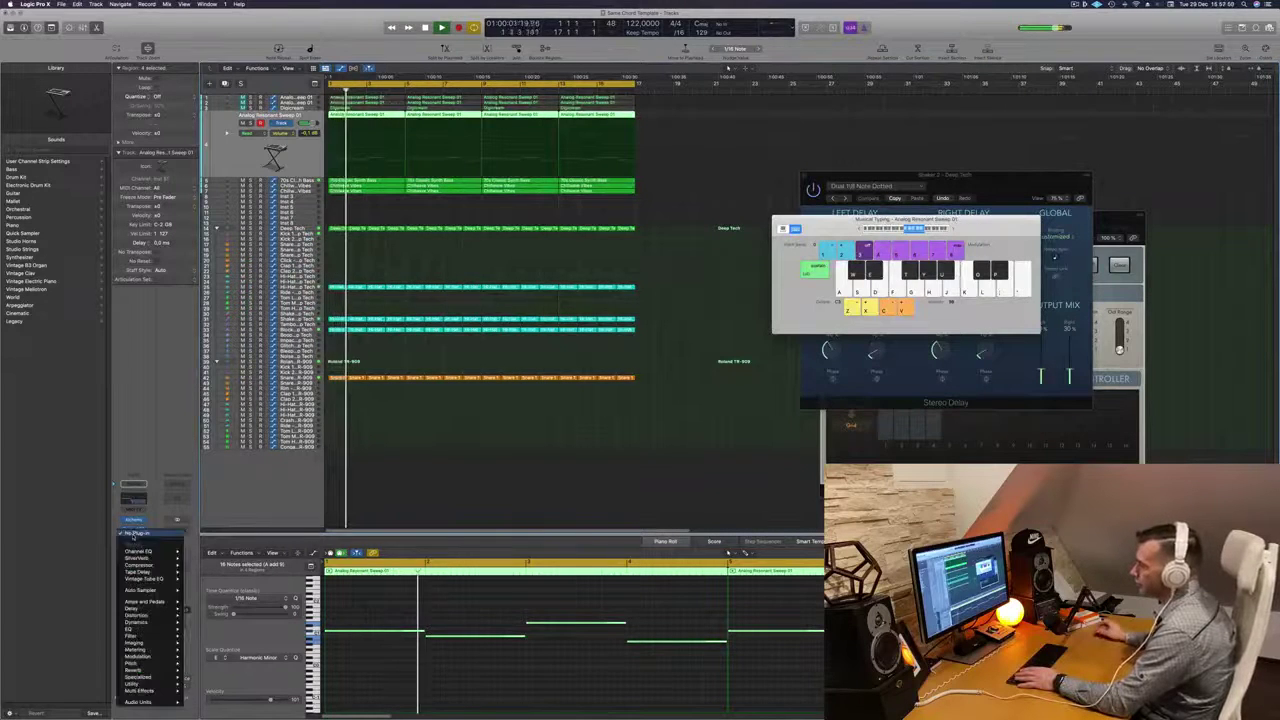
click(200, 565)
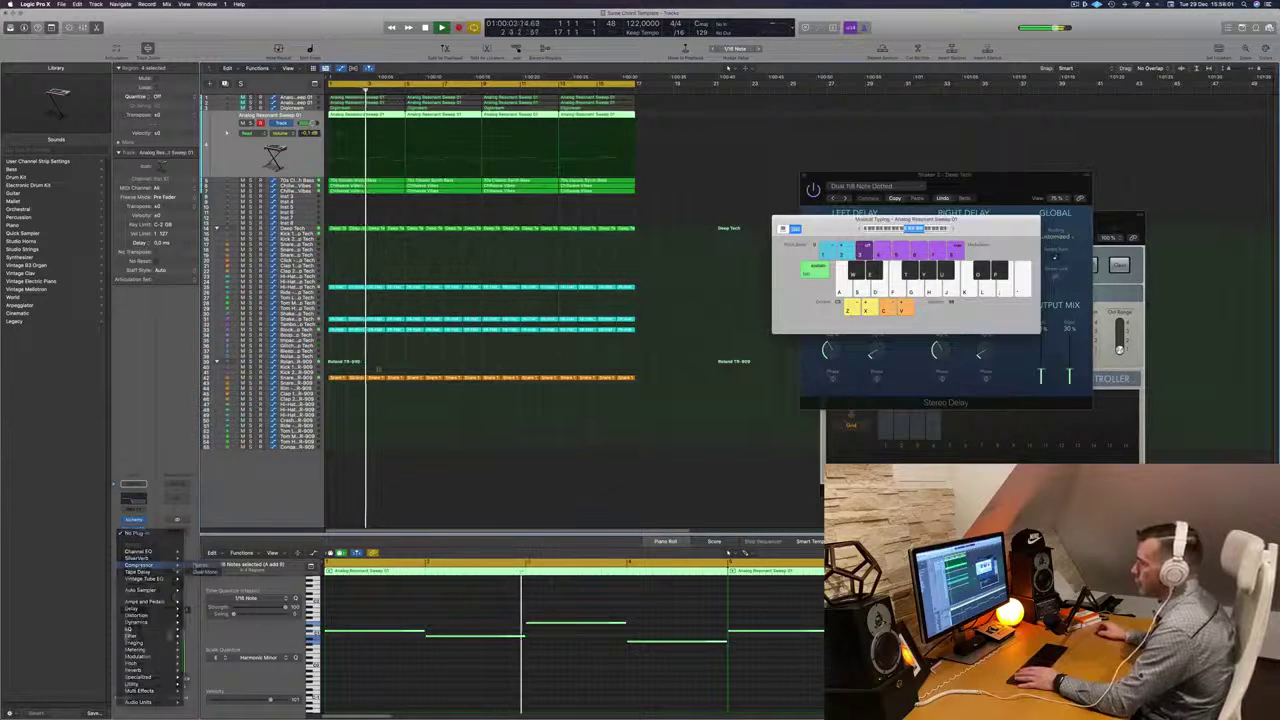
click(746, 118)
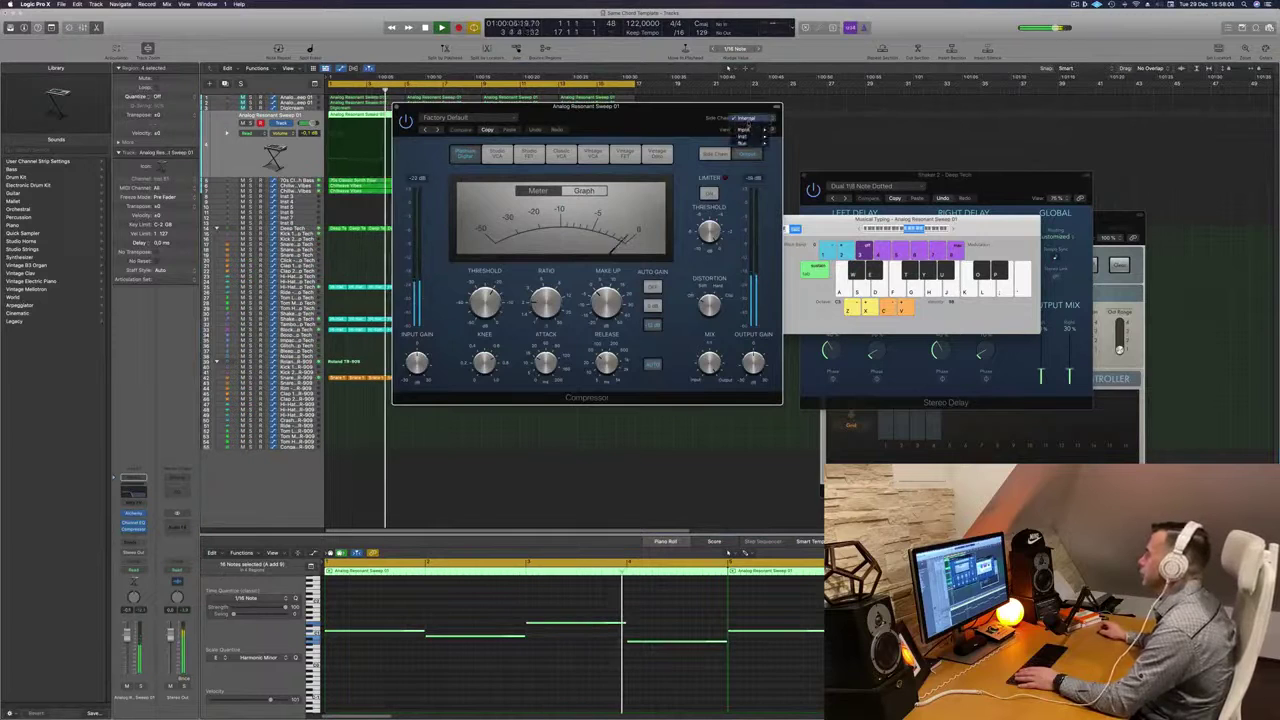
mouse_move(745, 137)
click(822, 192)
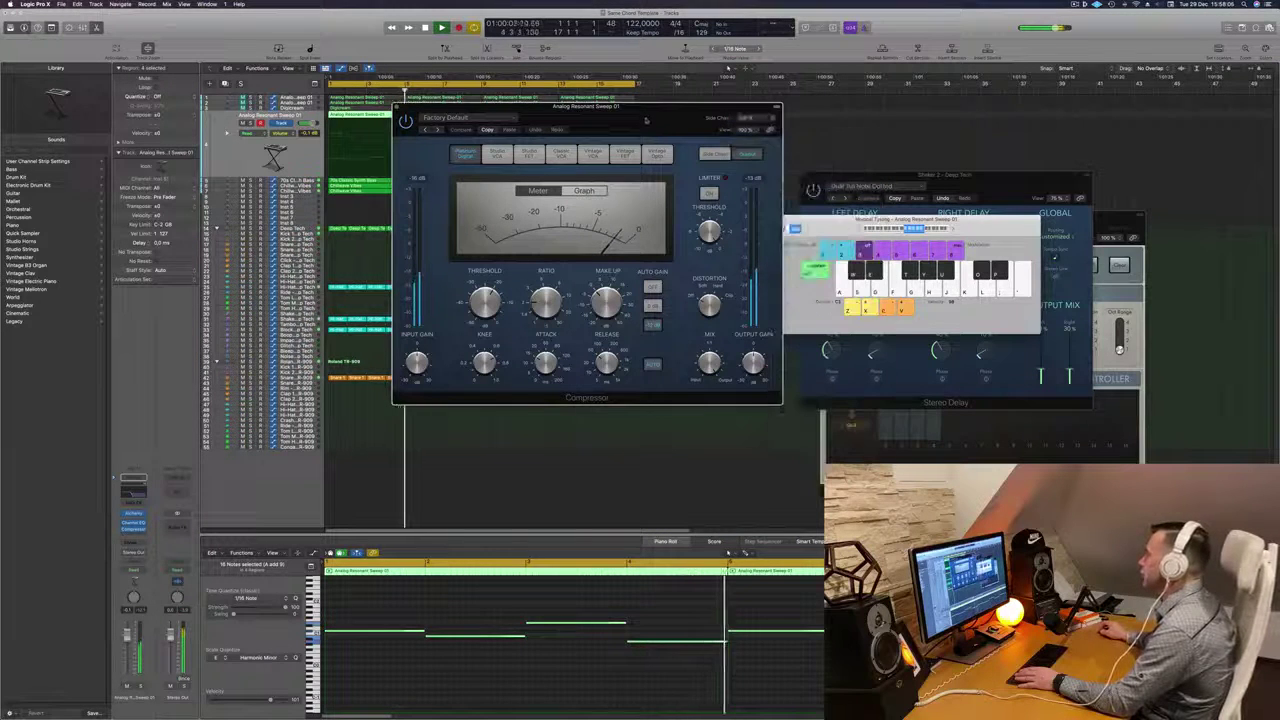
drag(645, 119, 665, 114)
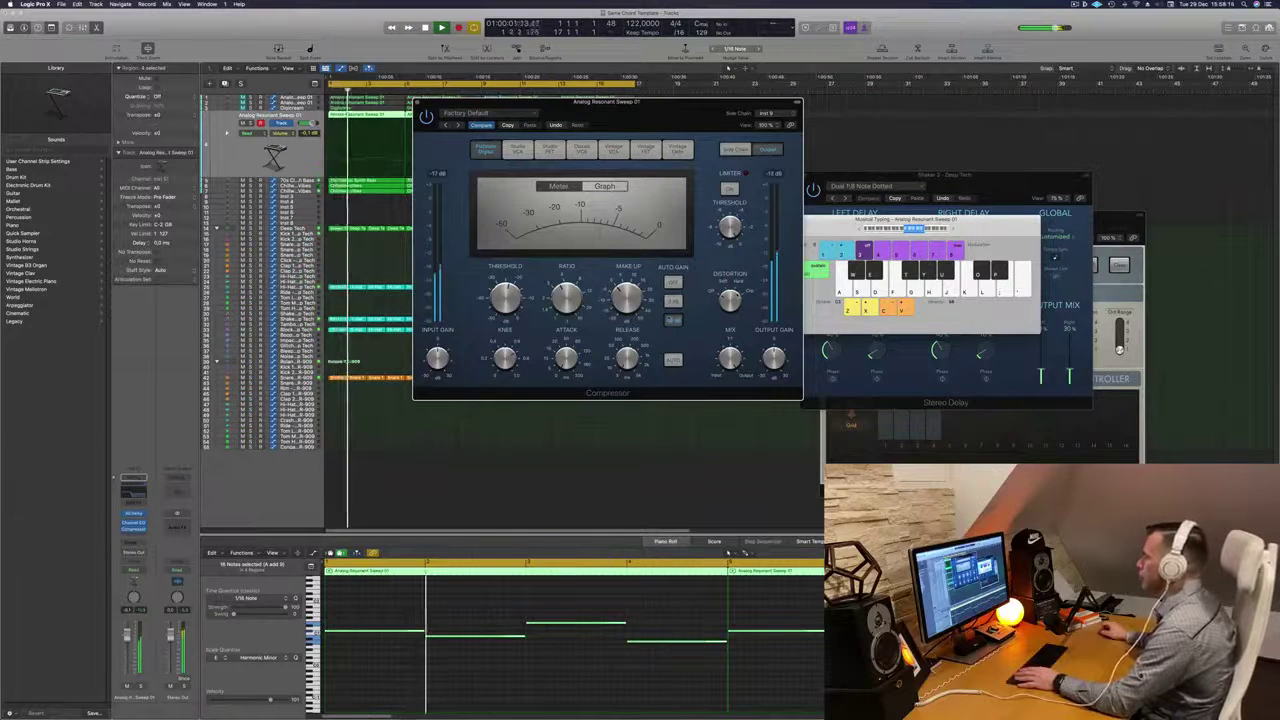
drag(655, 113, 682, 170)
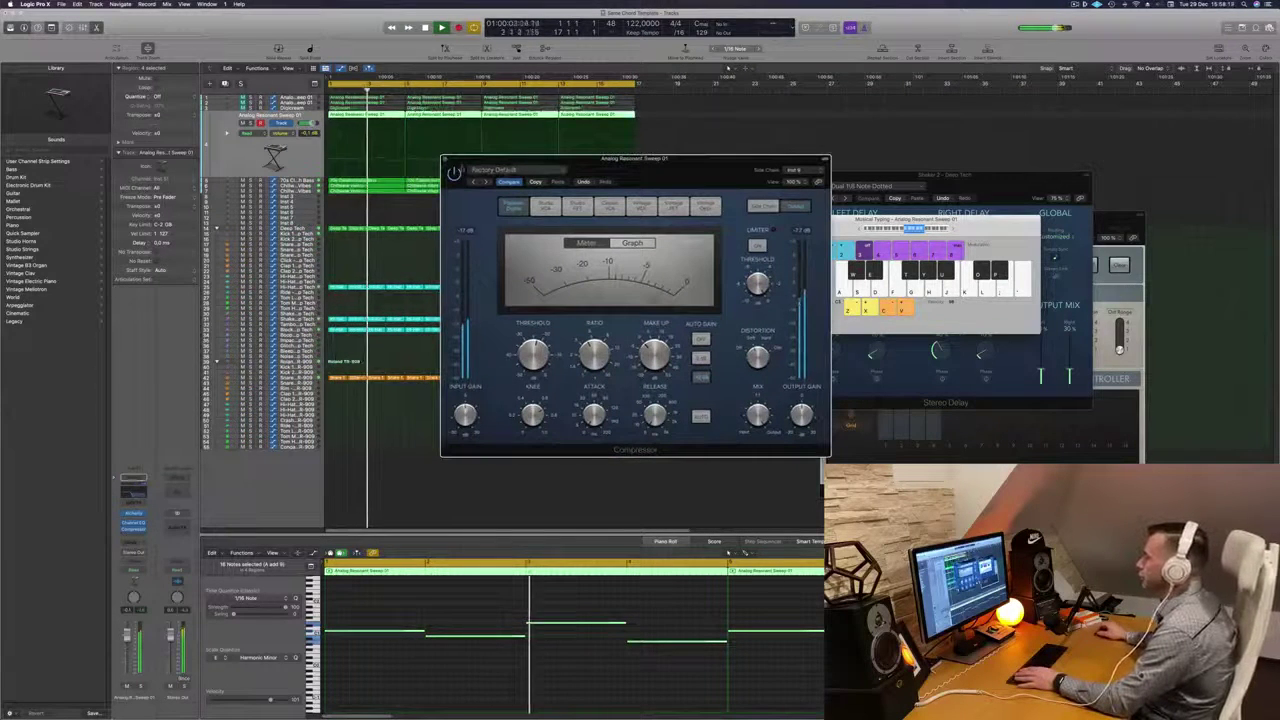
key(super+w)
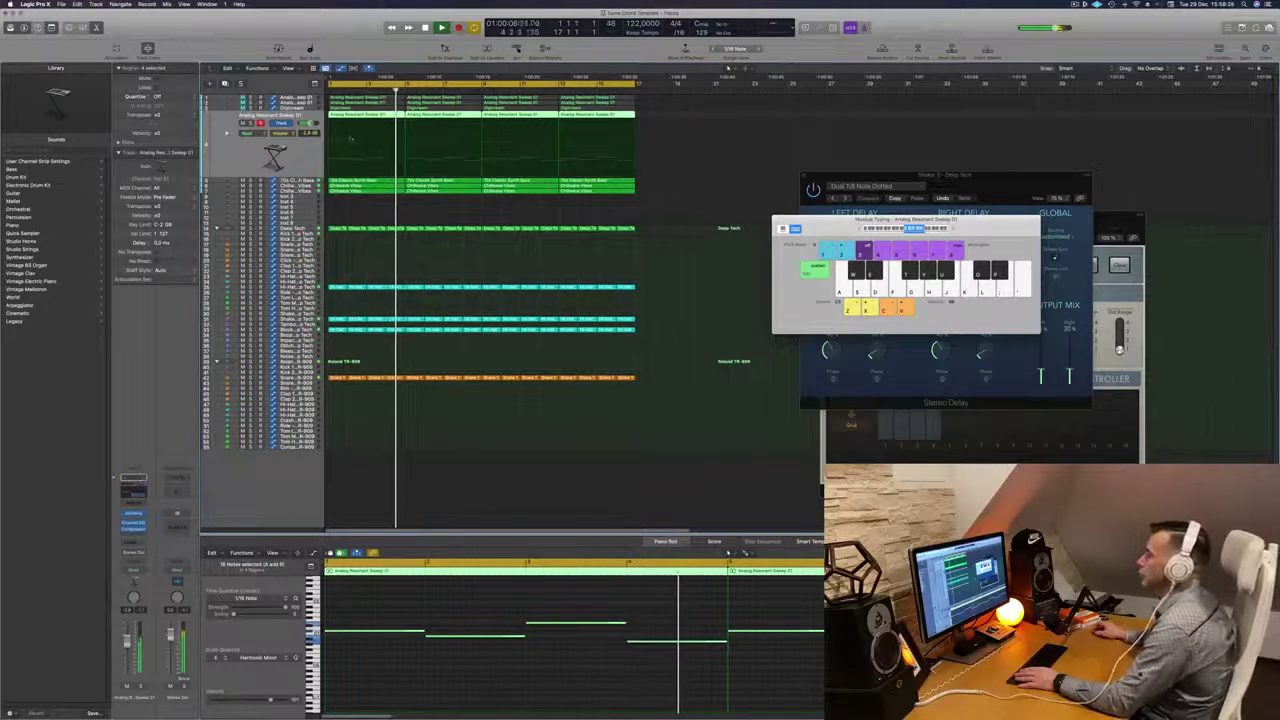
Unmute the first Analog Resonant Sweep 01 track and restart playback from the beginning.
key(Up)
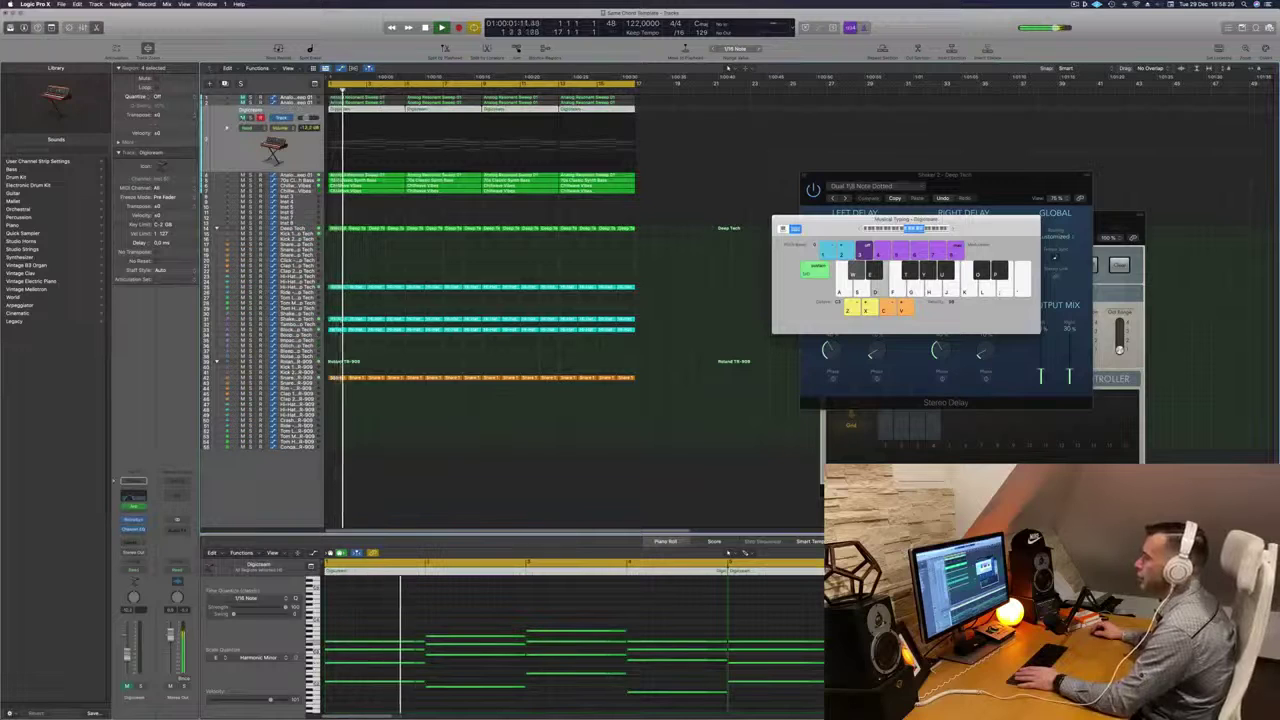
key(Up)
key(Return)
key(Up)
key(Return)
key(m)
key(Return)
Flatten the first track's filter automation by adjusting the point near bar 5 and lowering the peak near bar 13.
drag(405, 105, 406, 143)
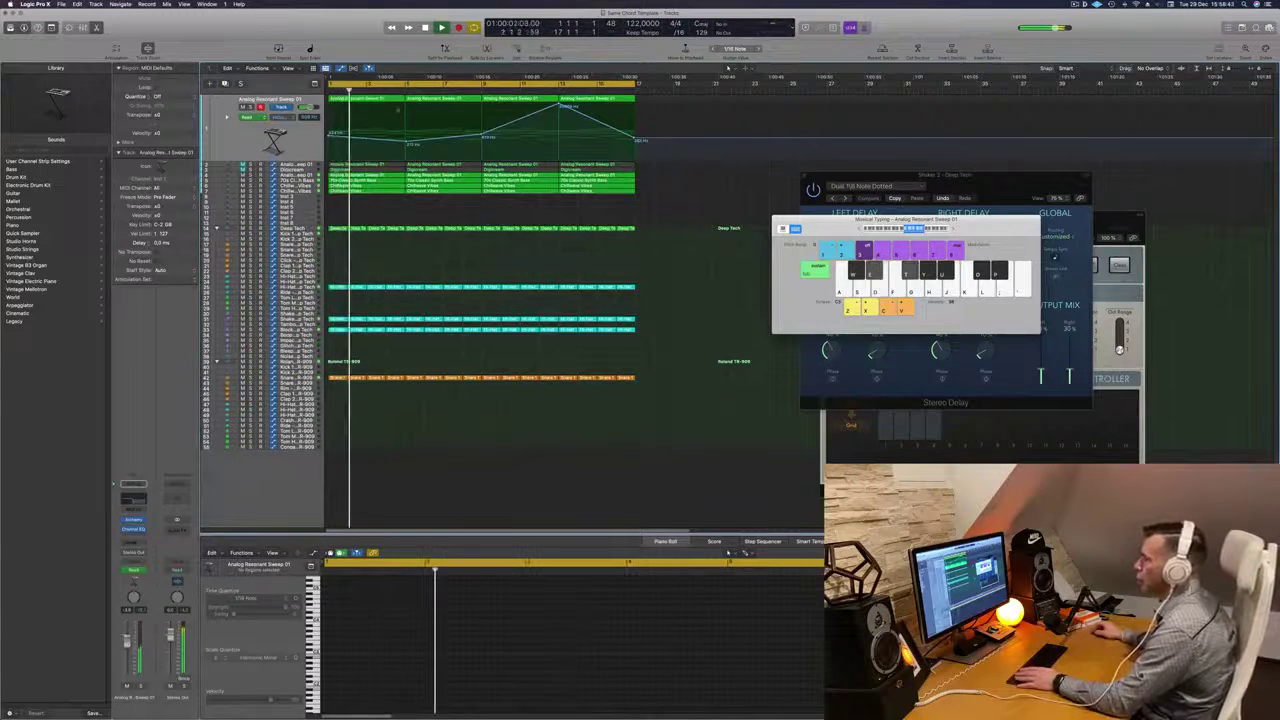
drag(406, 145, 406, 130)
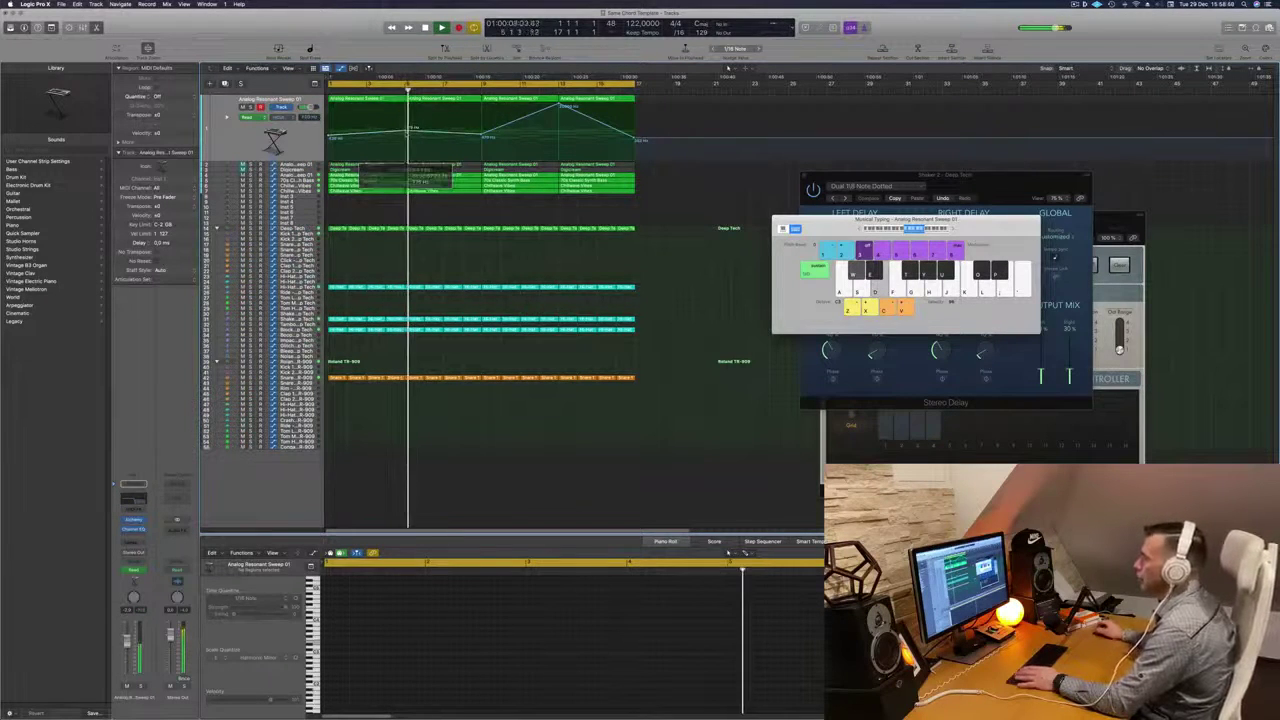
key(Return)
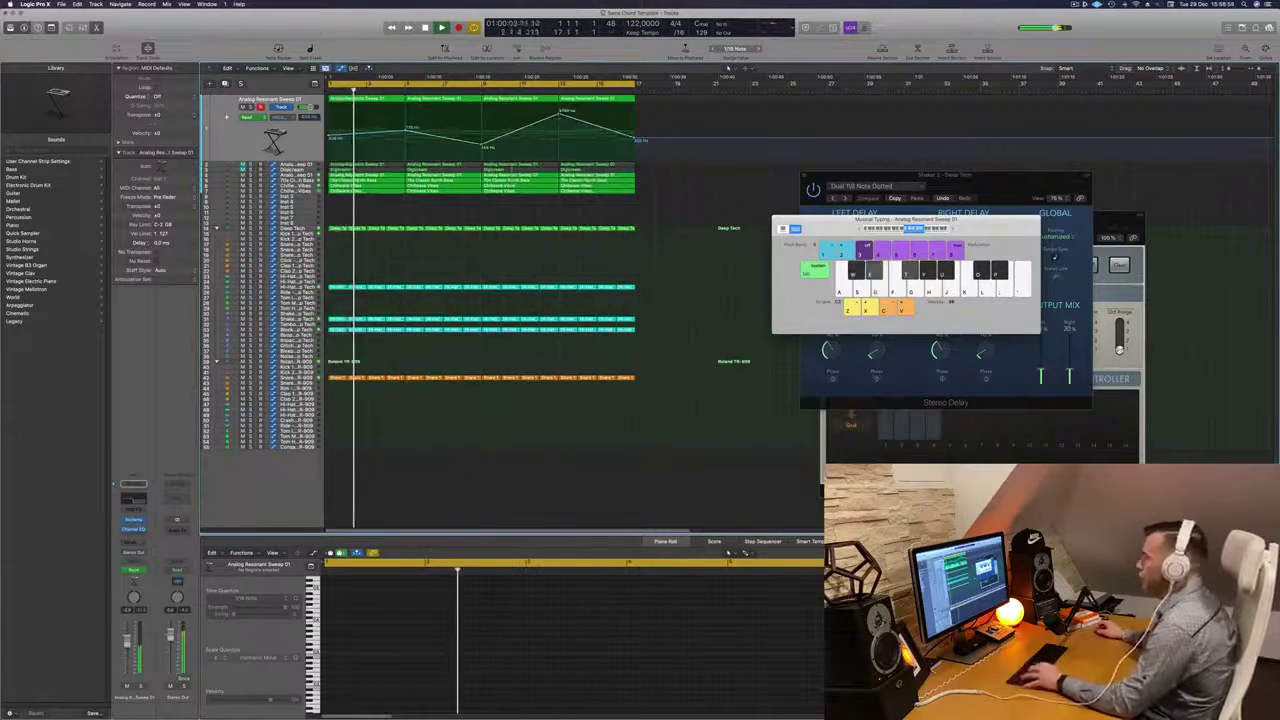
drag(563, 106, 560, 134)
key(space)
key(space)
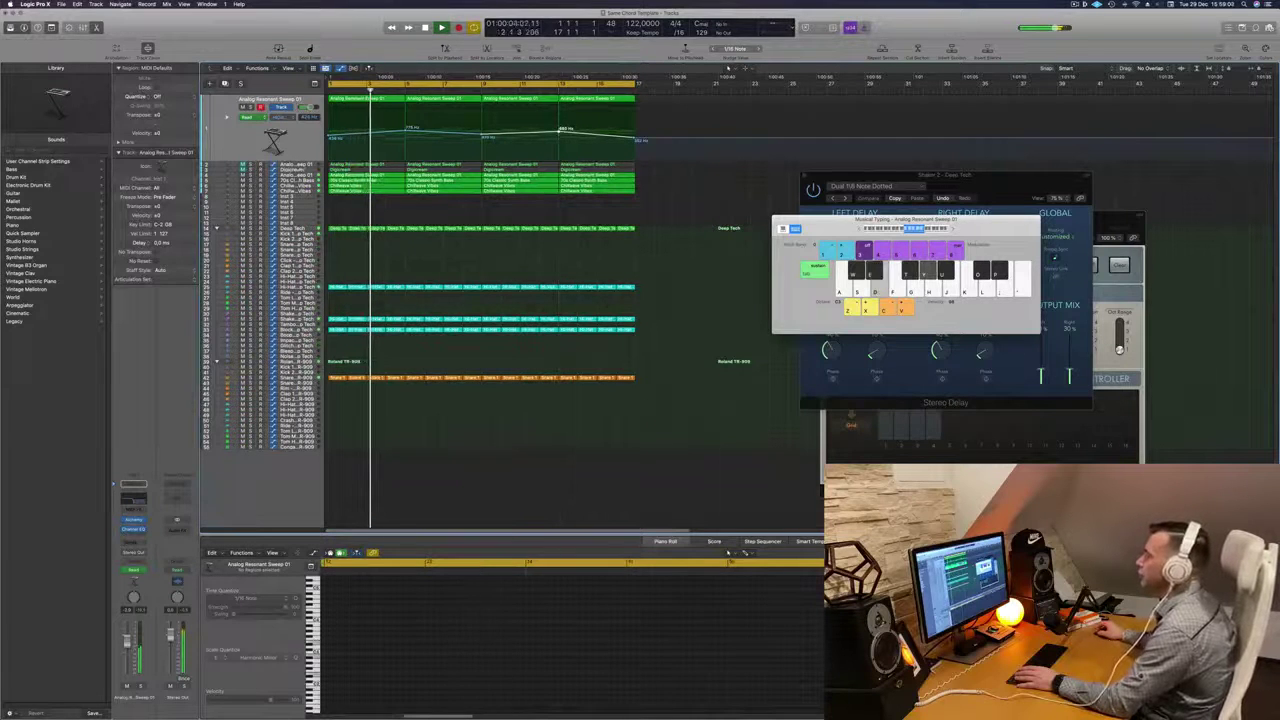
Unmute the second Analog Resonant Sweep 01 track, raise its volume to about -6.2 dB and replay the arrangement.
click(290, 164)
key(space)
key(space)
click(243, 112)
key(space)
key(space)
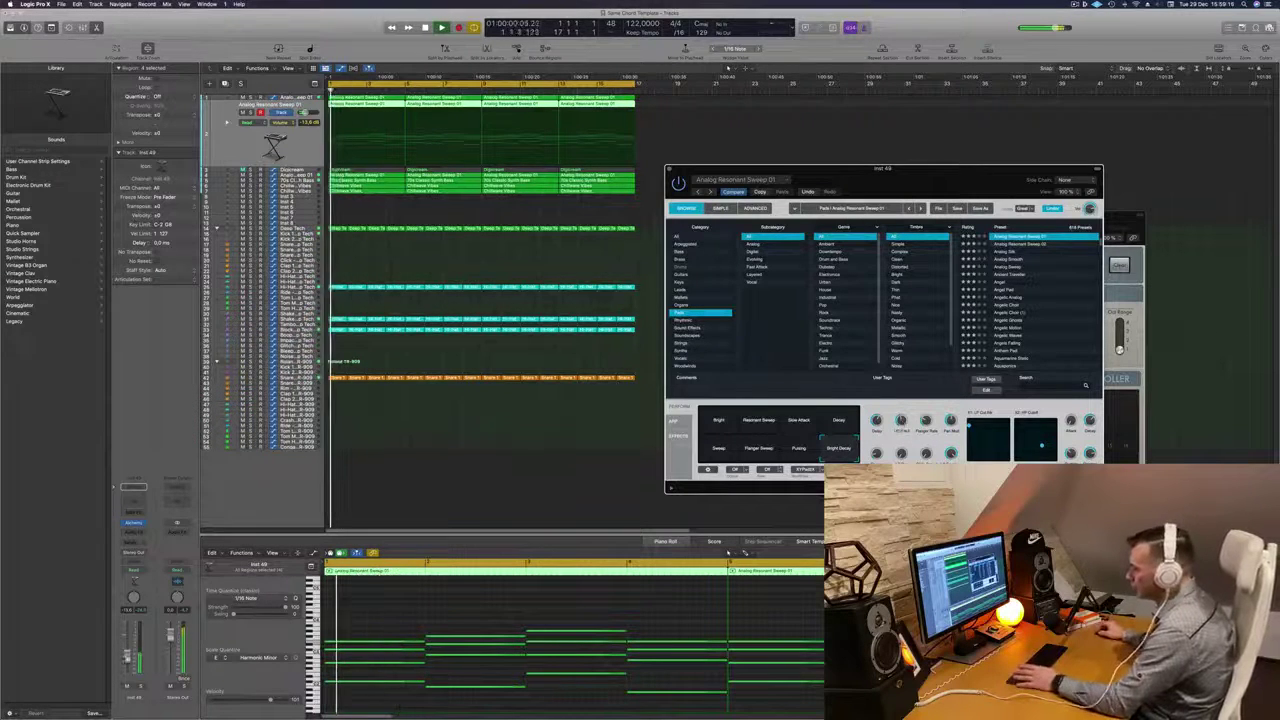
click(329, 91)
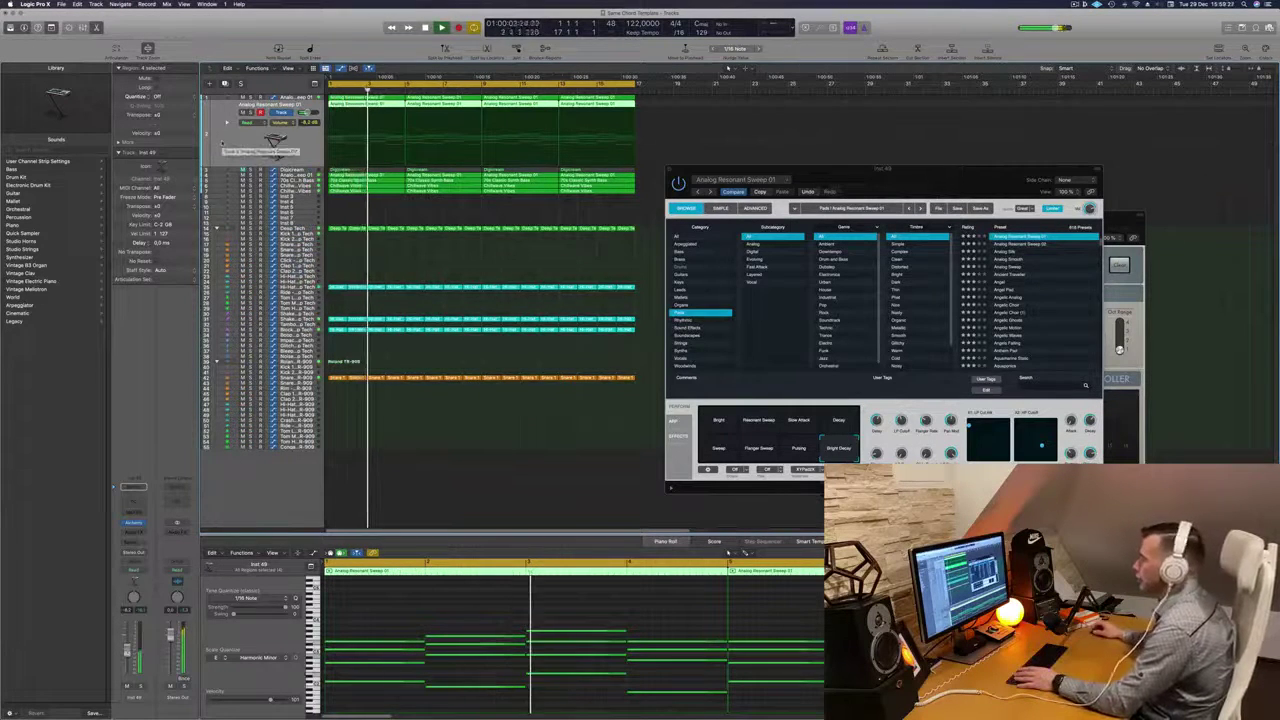
key(Return)
Mute the second Analog Resonant Sweep track, then unmute the Digicream track and replay from the start.
key(m)
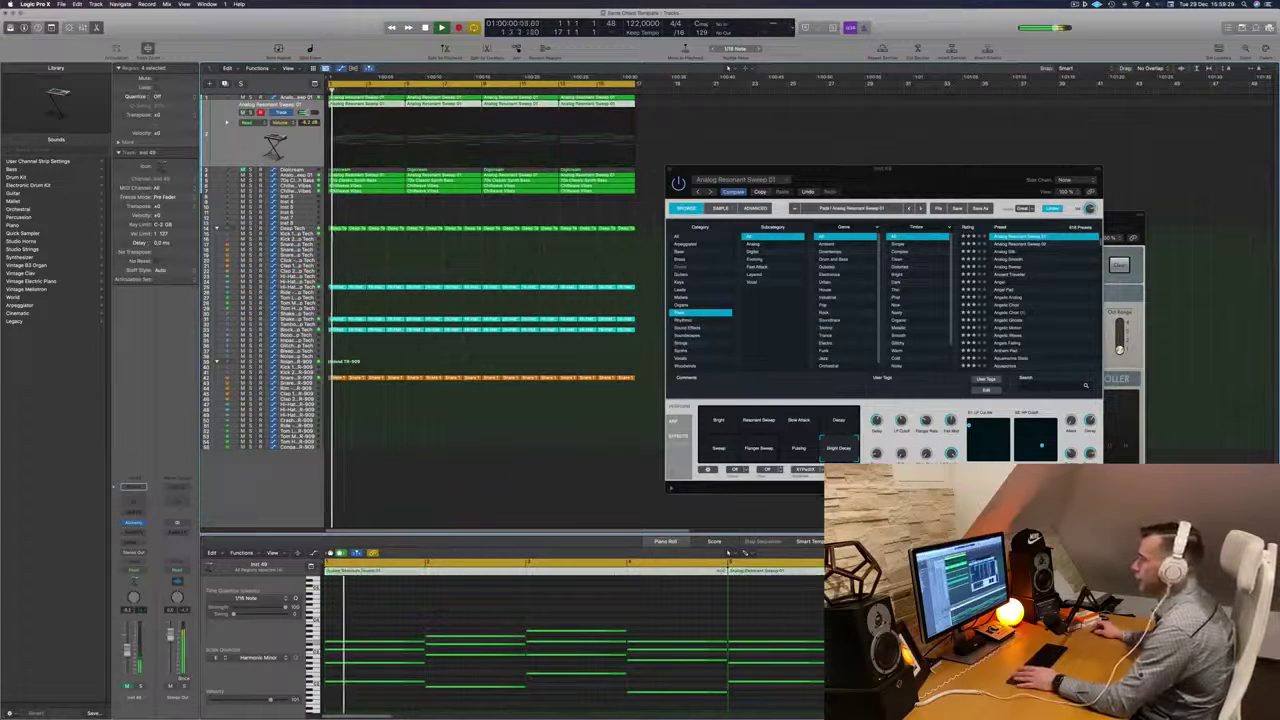
key(Down)
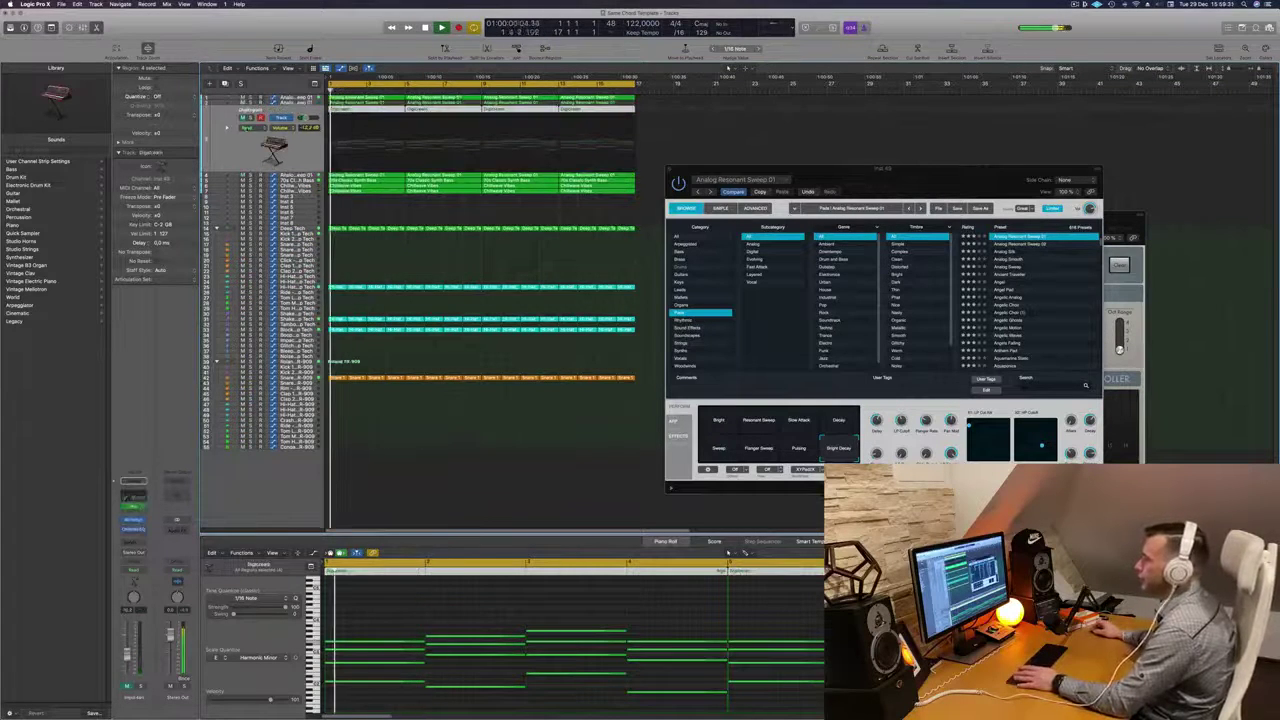
key(m)
key(Return)
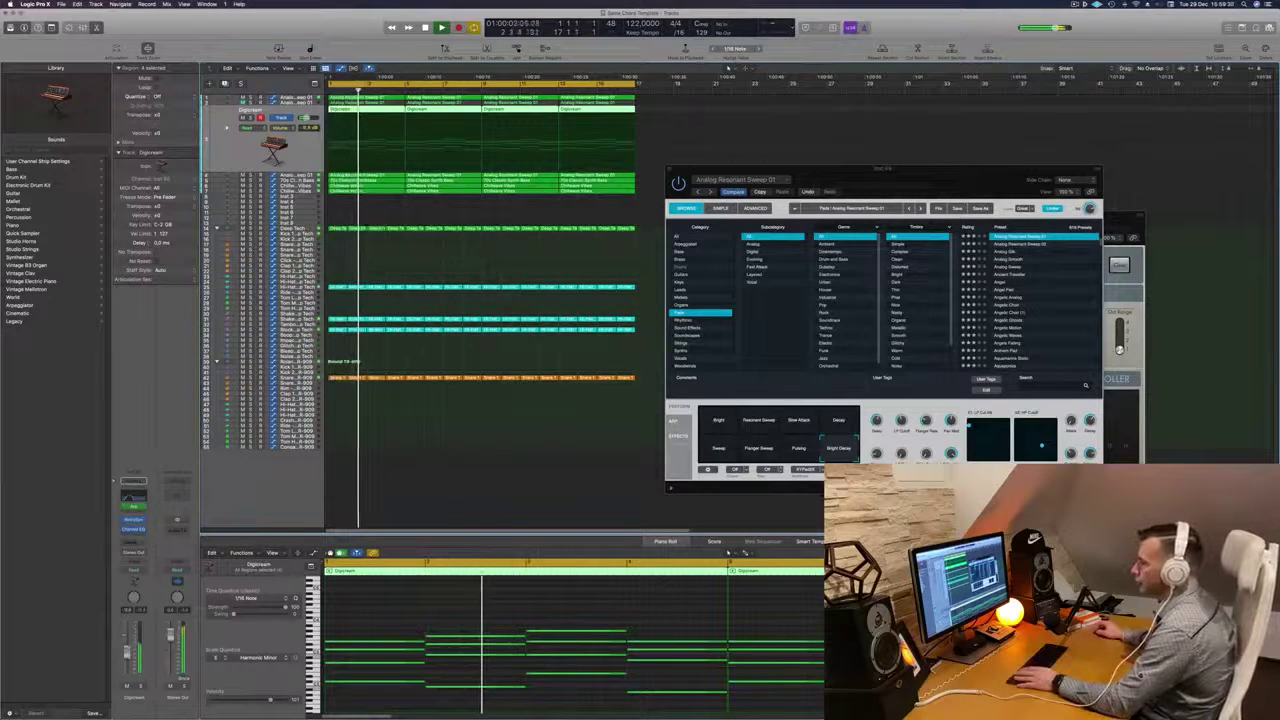
key(Return)
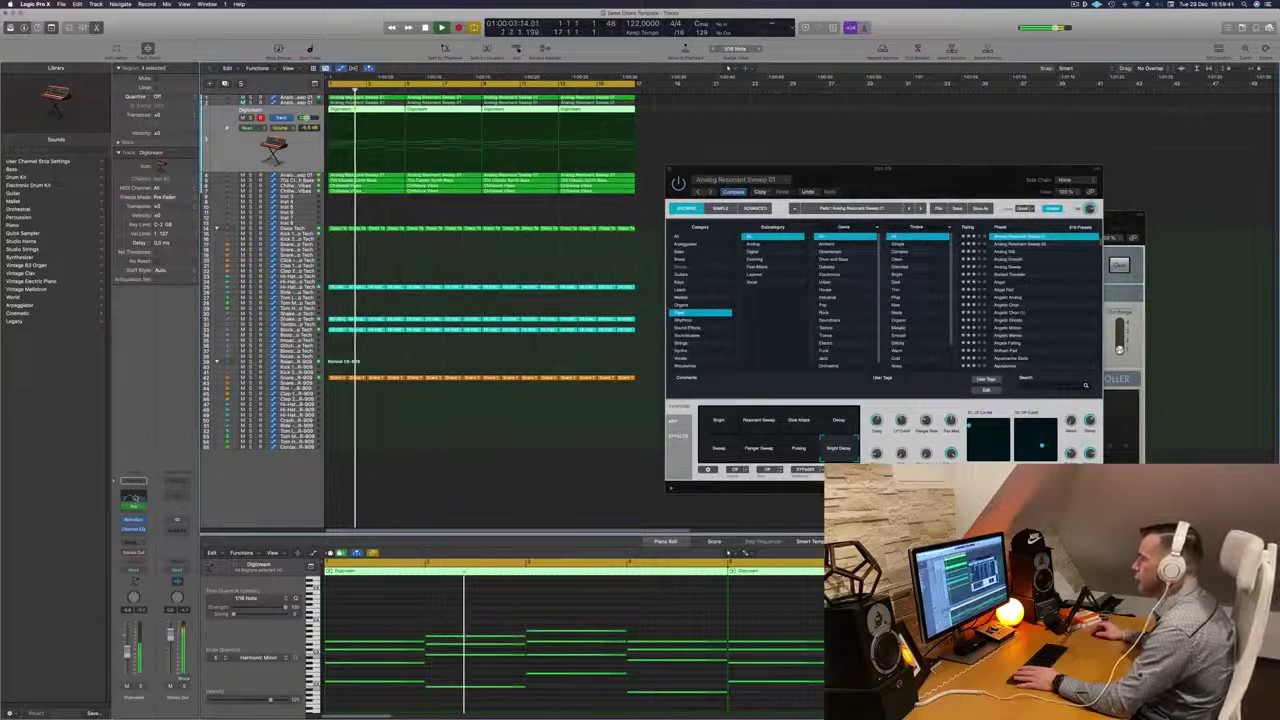
Set the Digicream track's Channel EQ low cut to 77.5 Hz and its high cut to 254 Hz.
click(133, 529)
mouse_move(652, 250)
mouse_down()
mouse_move(744, 253)
mouse_move(652, 253)
mouse_up()
drag(551, 253, 537, 255)
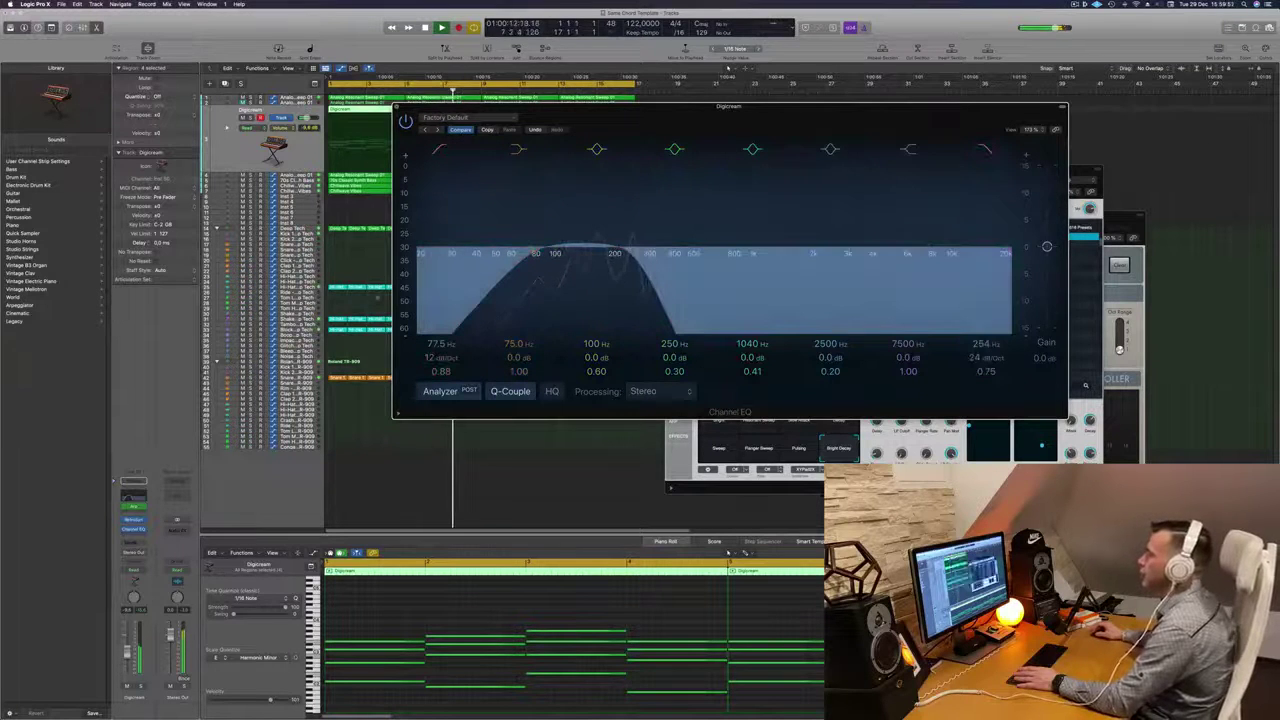
click(397, 107)
Move the floating Alchemy window aside and open the Alchemy instrument of the empty Inst 3 track.
scroll(375, 265, down, 3)
scroll(375, 265, down, 3)
scroll(375, 265, up, 6)
drag(790, 169, 885, 156)
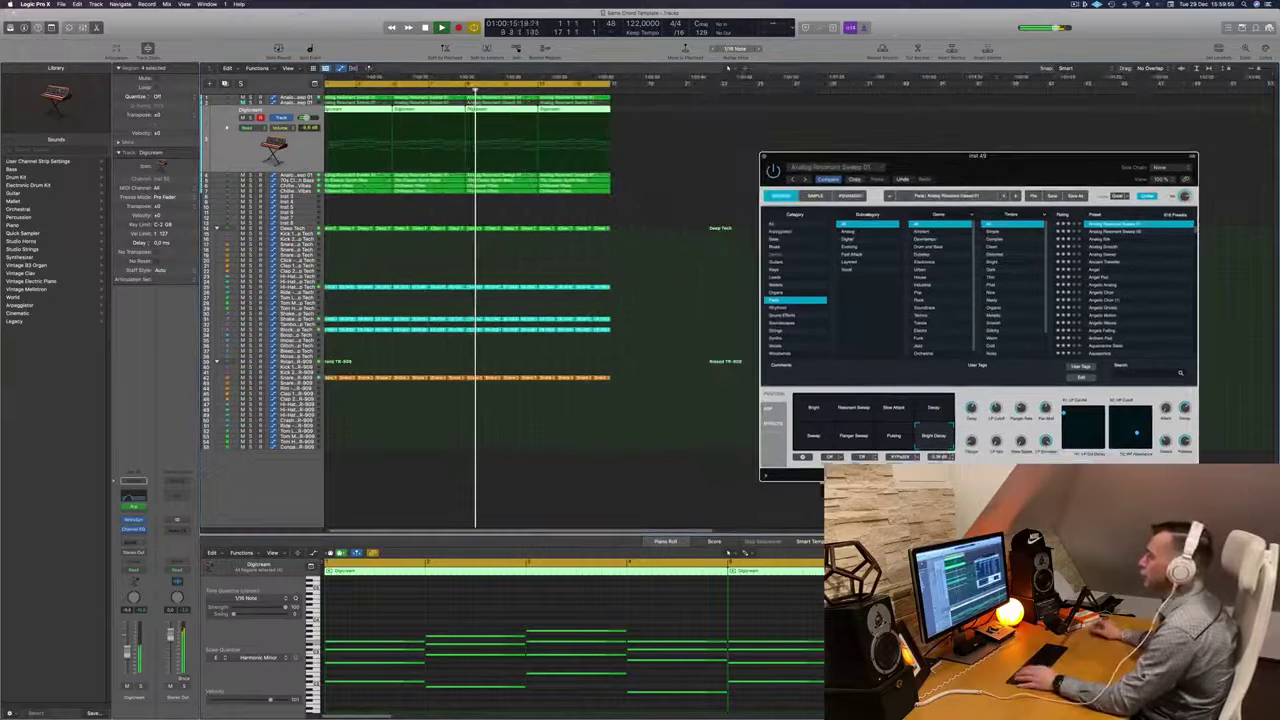
key(Return)
click(303, 197)
key(Return)
key(space)
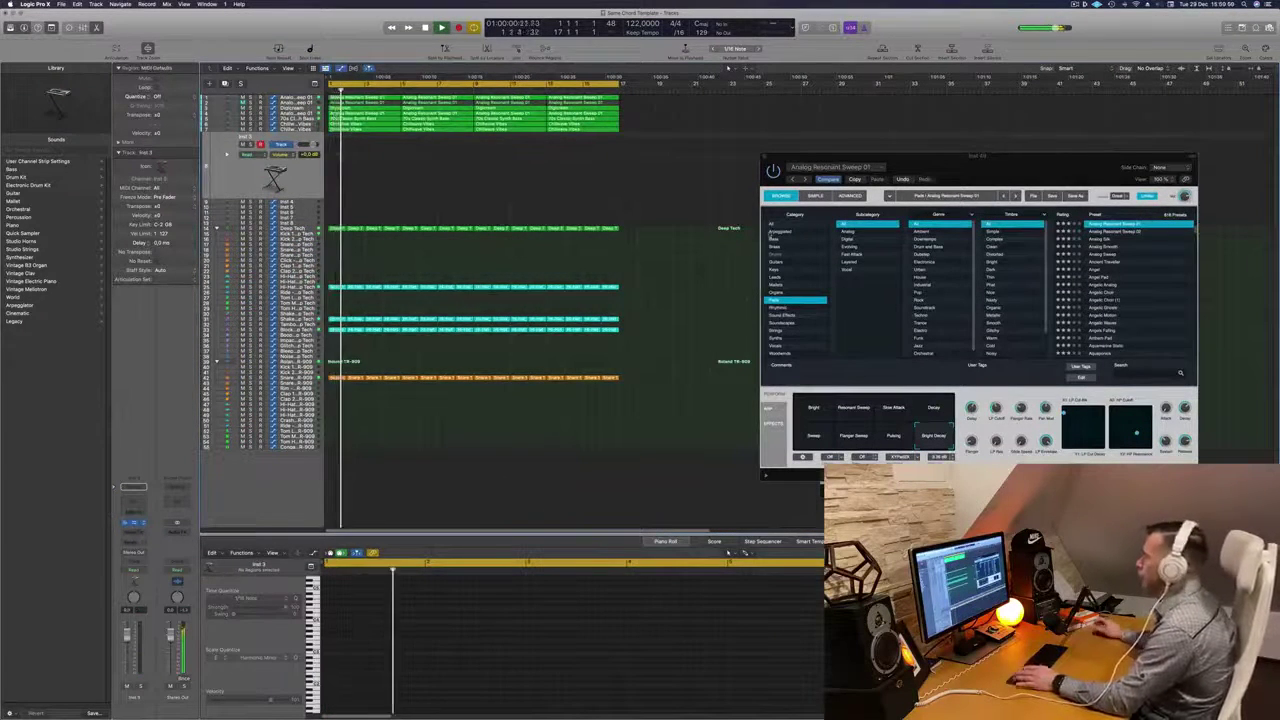
click(134, 523)
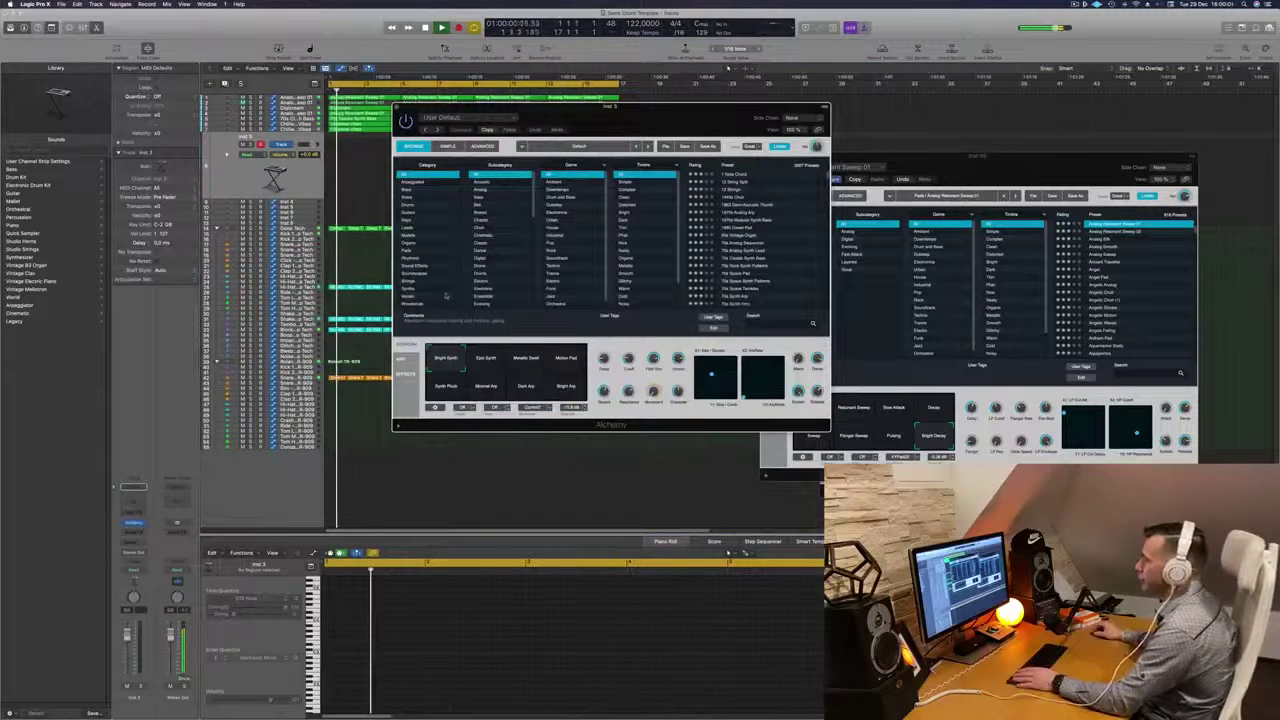
Try the Gloomy Shots Kit from Alchemy's Sound Effects presets, then load Gong Atmosphere and move its window off the arrangement.
click(428, 266)
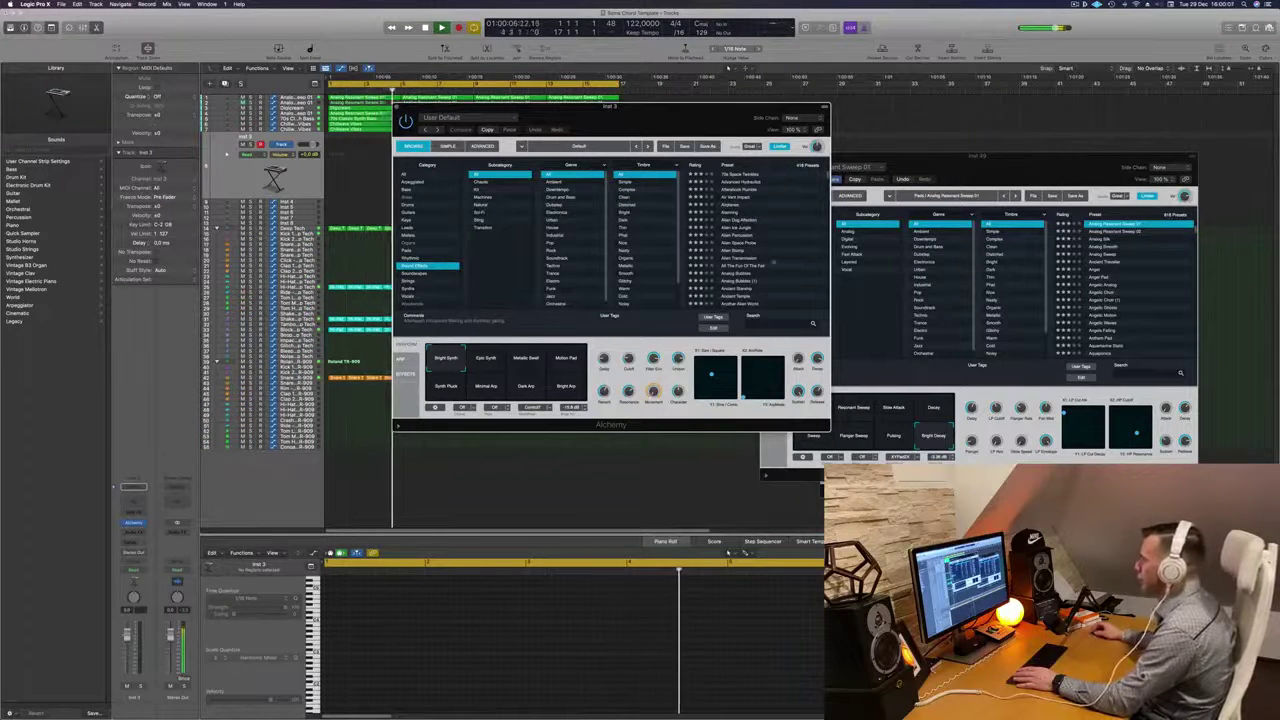
scroll(775, 262, down, 15)
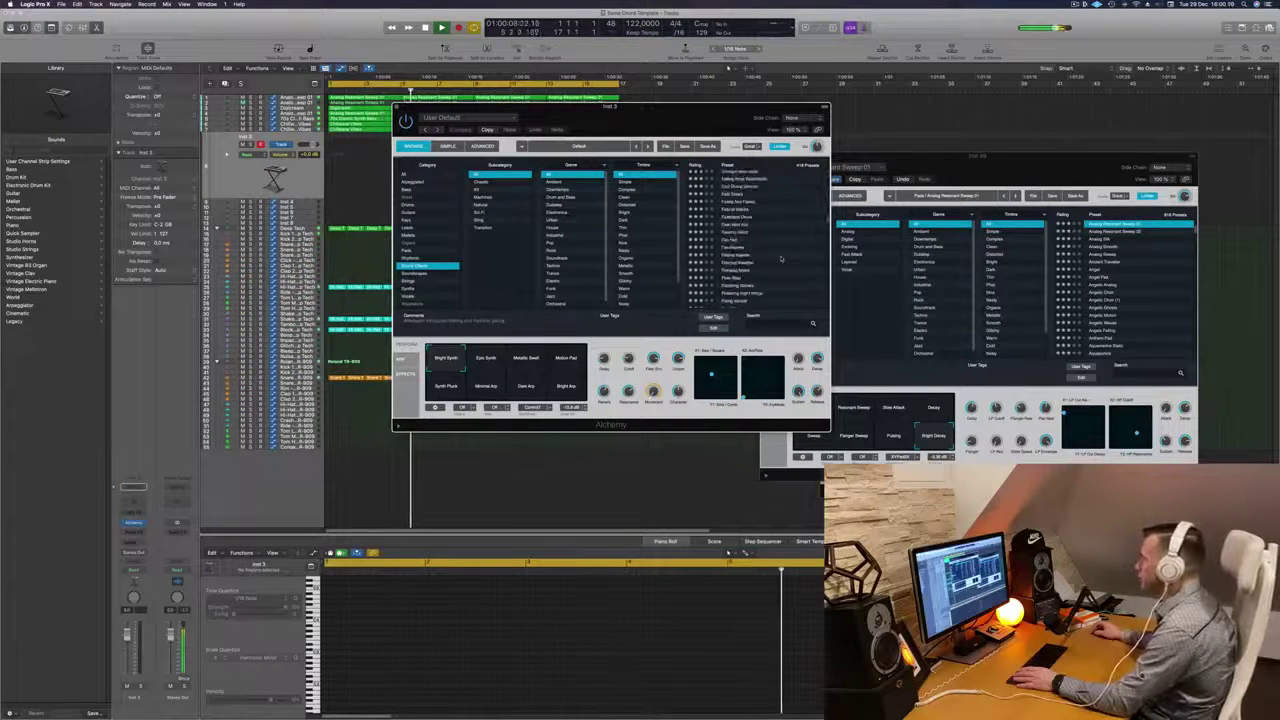
scroll(775, 256, down, 5)
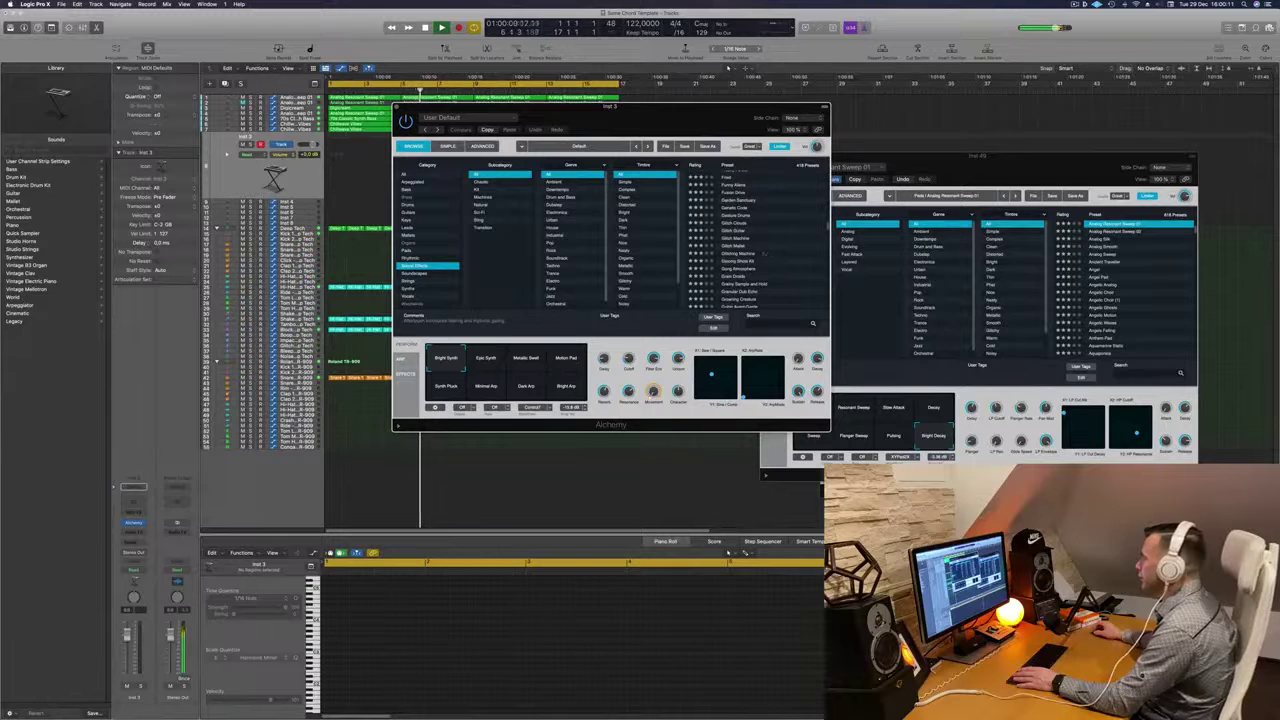
click(738, 262)
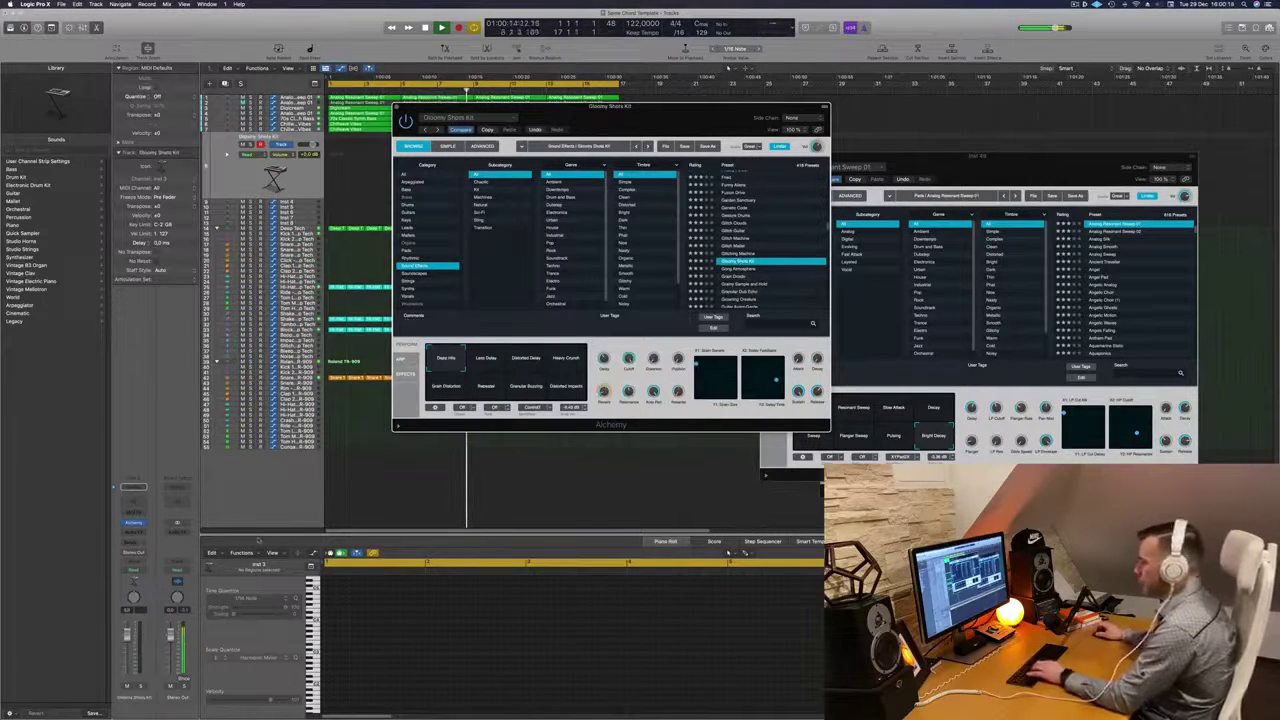
scroll(765, 252, down, 1)
click(740, 253)
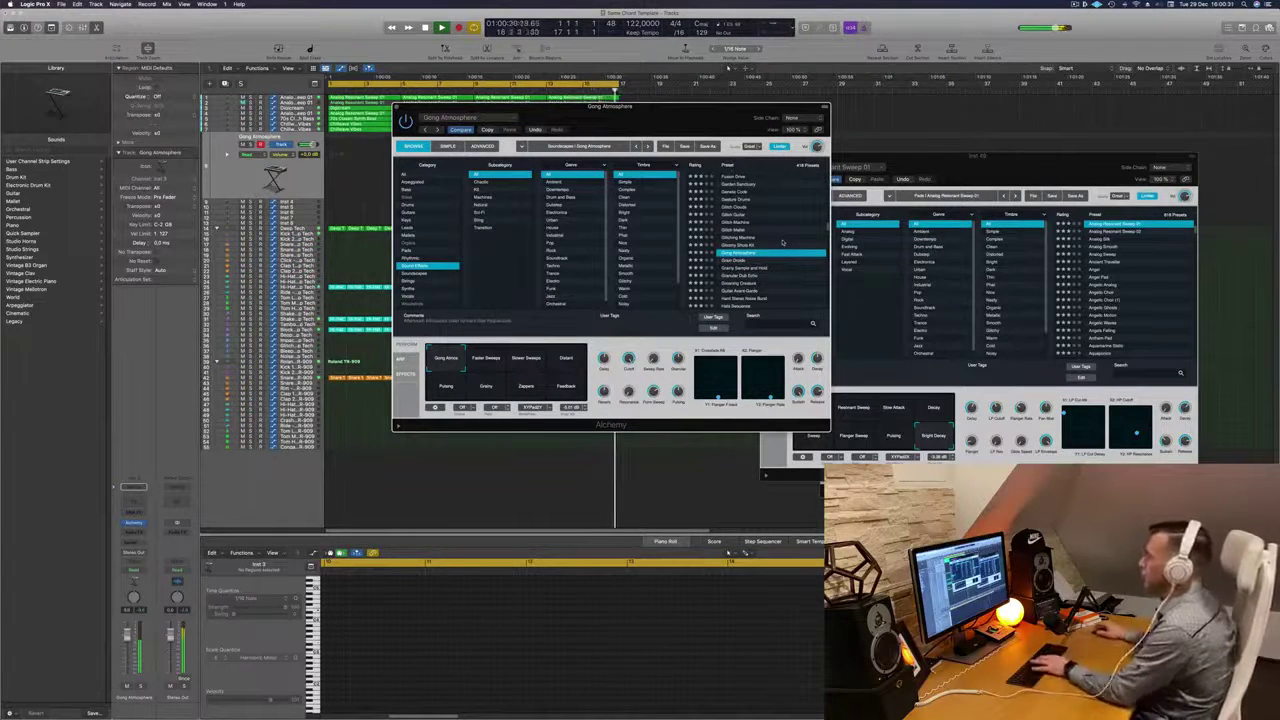
drag(683, 116, 903, 170)
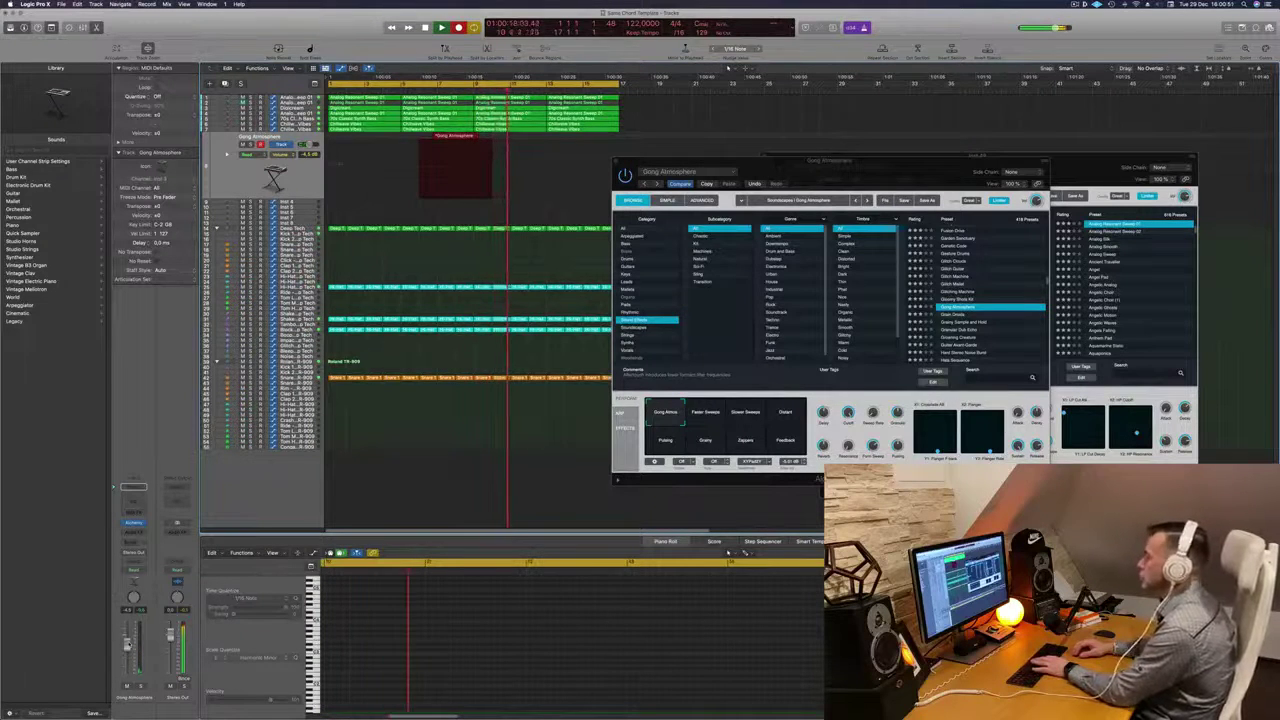
Record a Gong Atmosphere part over the running arrangement, stop, and select its recorded notes in the piano roll.
key(r)
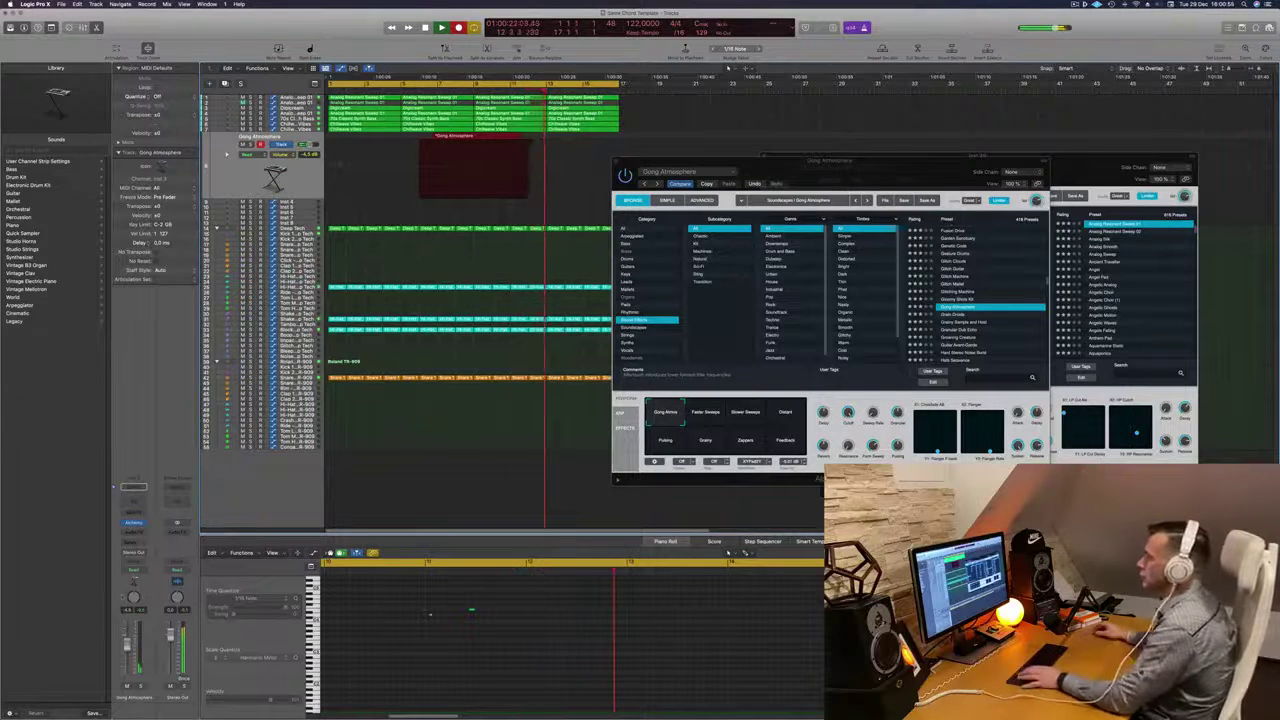
key(space)
scroll(601, 625, up, 1)
click(513, 640)
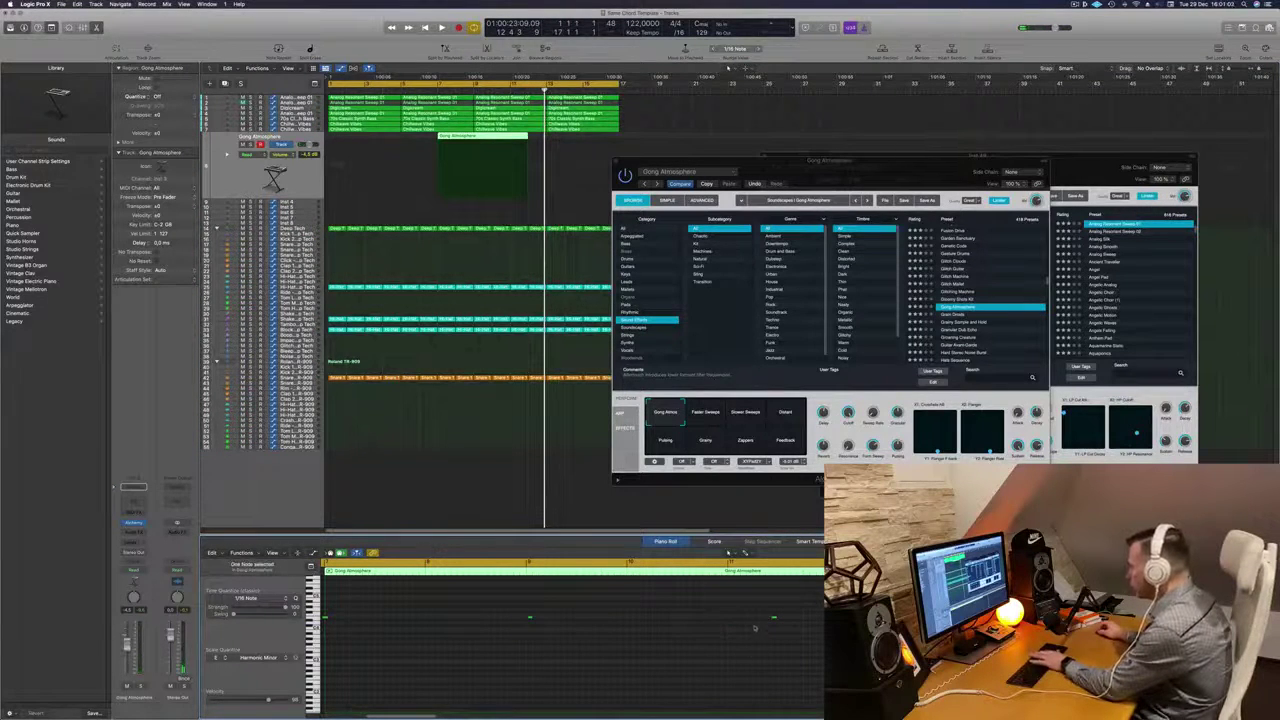
drag(517, 605, 787, 641)
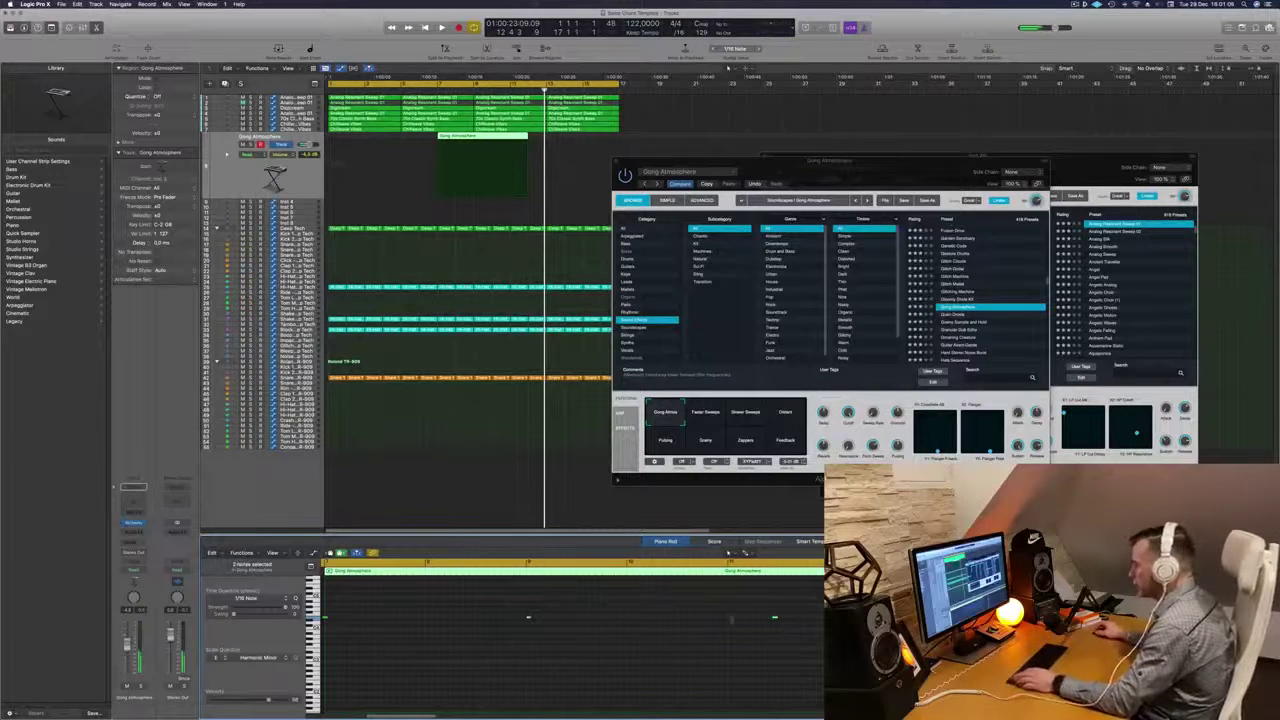
Split the Gong Atmosphere region at bar 9, delete the front part, move the remainder to bar 1 and play it.
super+double_click(474, 138)
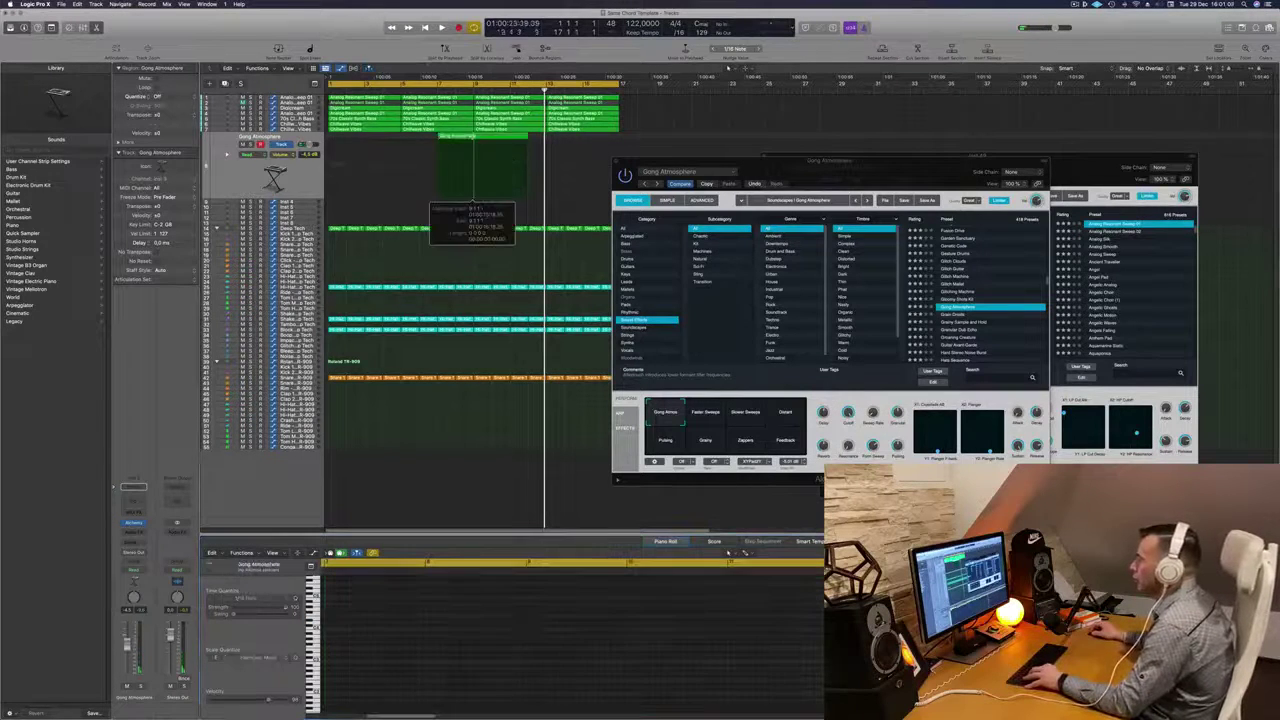
click(465, 138)
key(Delete)
drag(499, 140, 353, 142)
key(space)
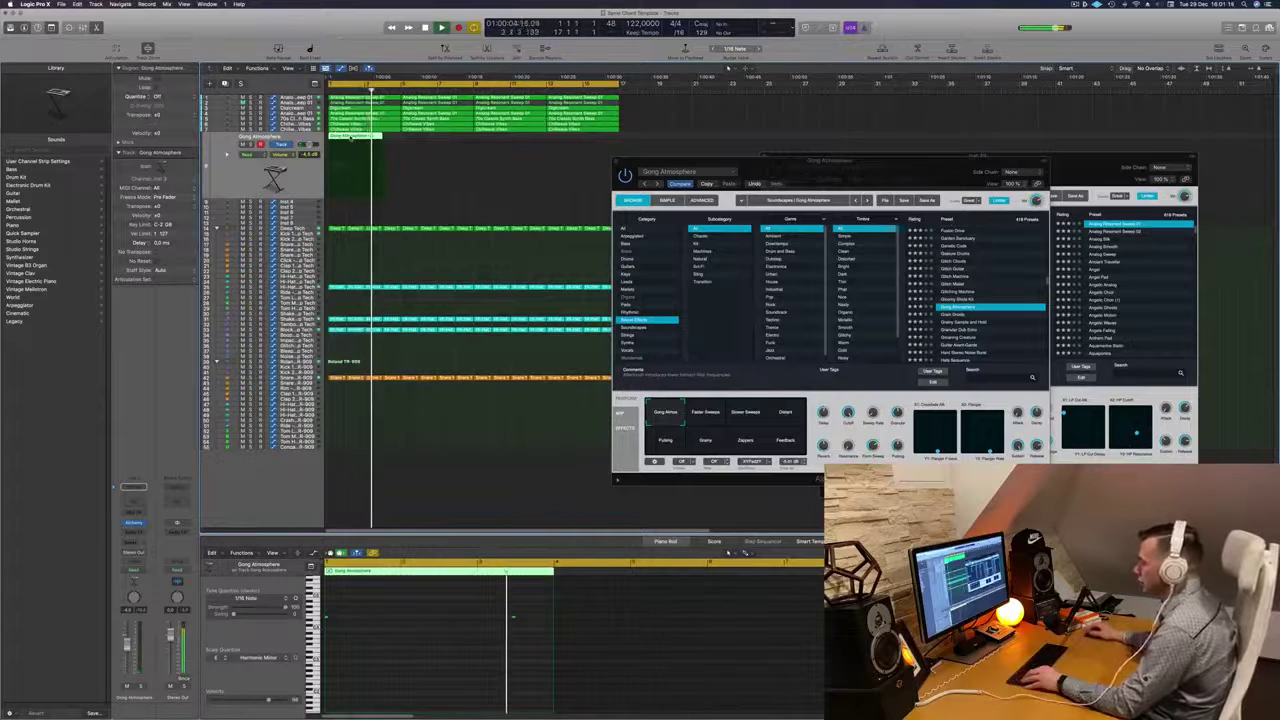
Replay from the start, lengthen the Gong Atmosphere region to four bars, and copy it into the following four bars.
key(Return)
key(alt+Right)
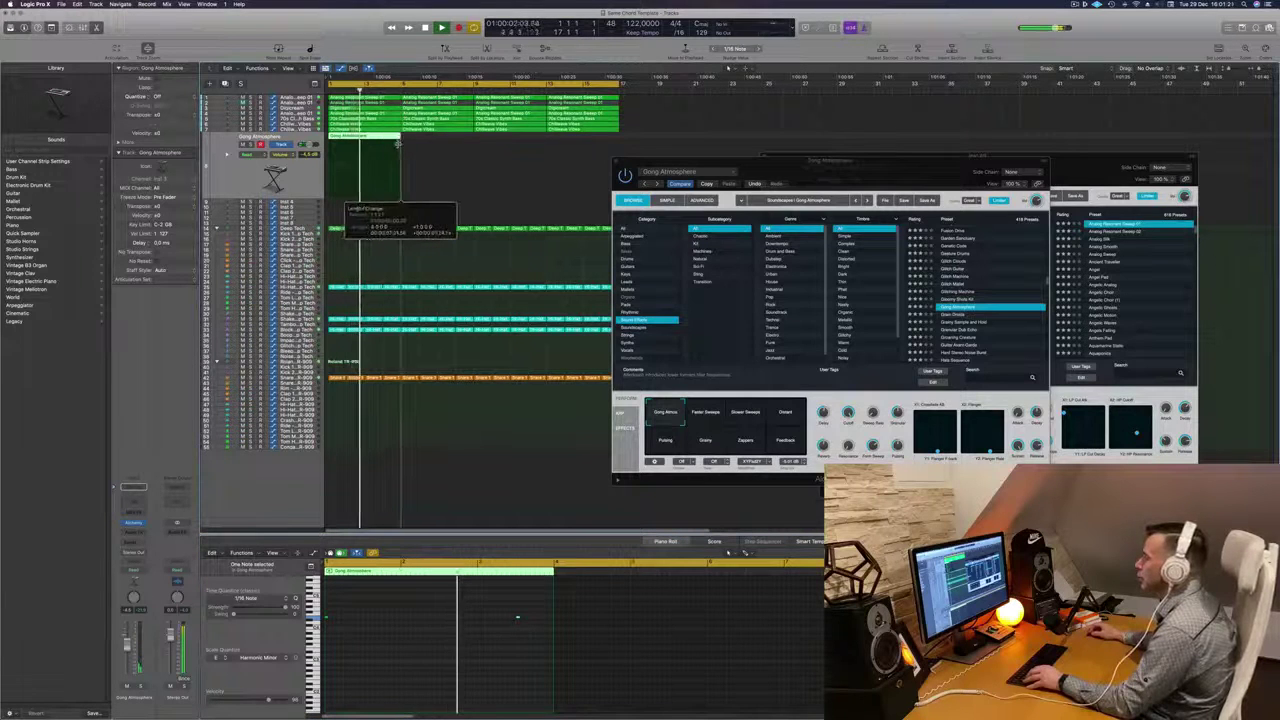
drag(381, 140, 454, 148)
click(361, 148)
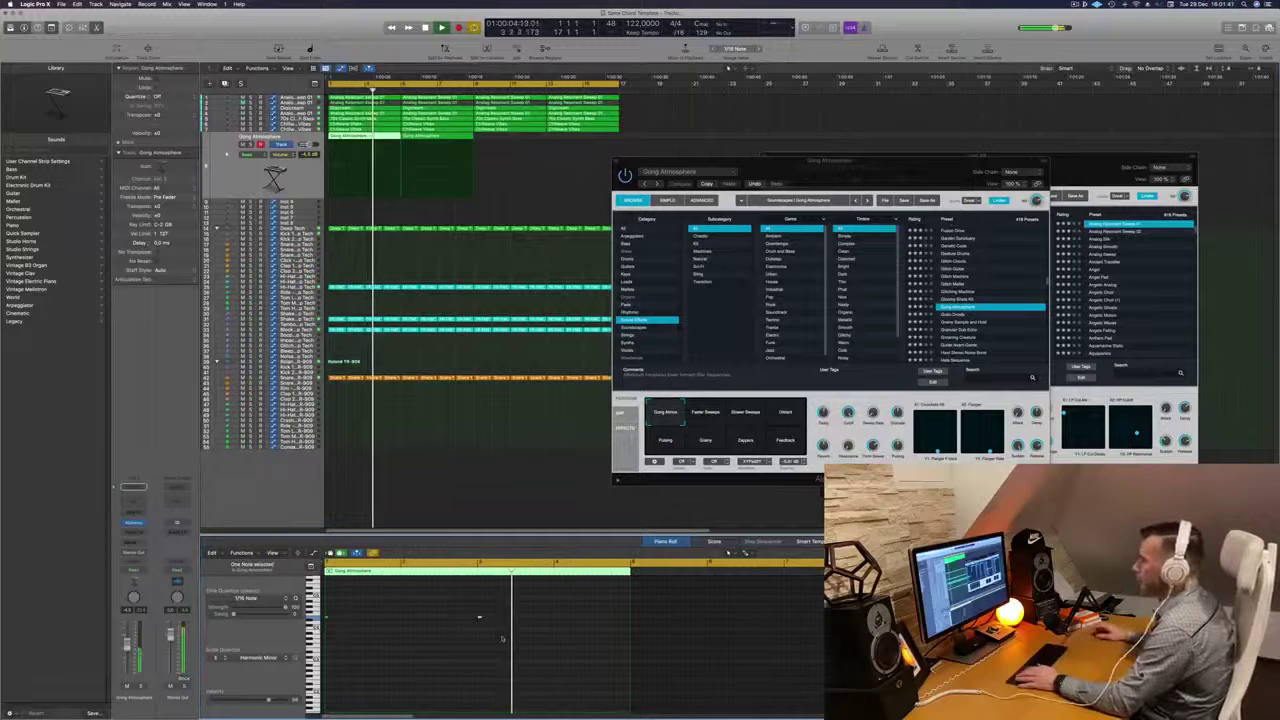
Delete the second Gong Atmosphere region and copy the first one across all 16 bars, selecting every region.
click(442, 137)
key(Delete)
drag(360, 142, 530, 147)
shift+click(353, 142)
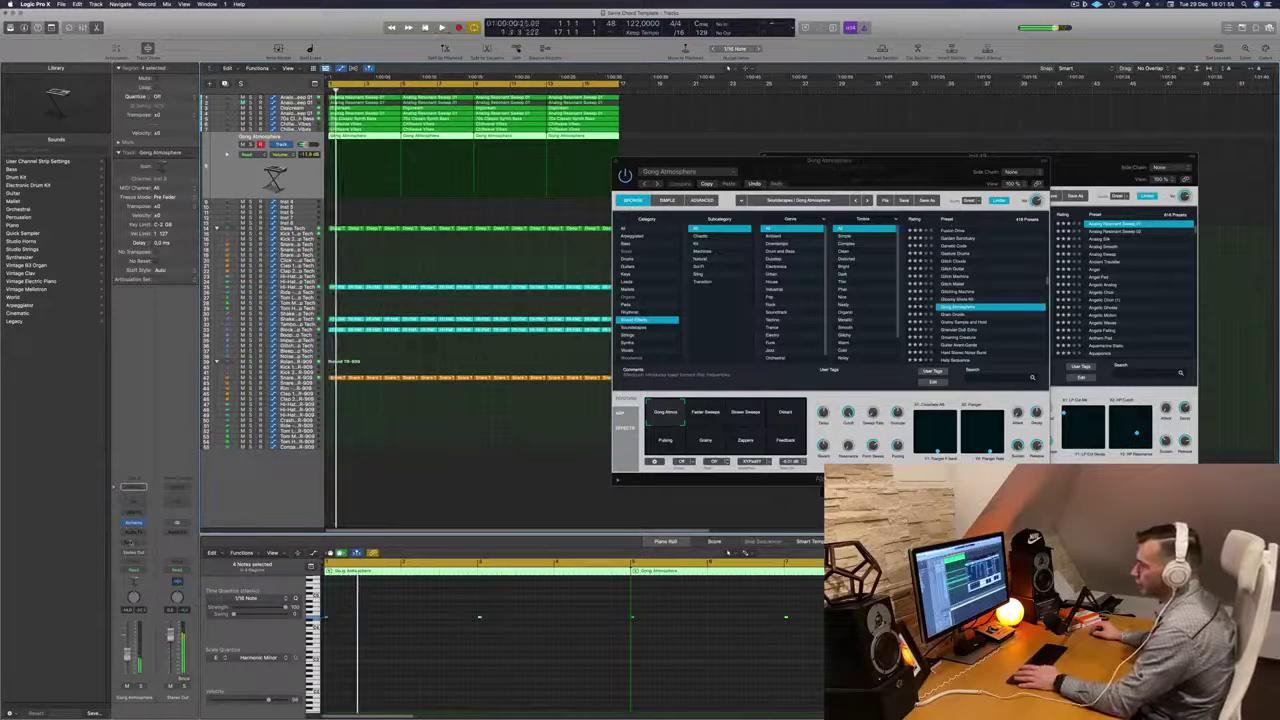
Add a Bus 7 → Aux 8 send to the Gong Atmosphere channel, shift its Alchemy window aside and play the arrangement.
click(128, 542)
mouse_move(140, 553)
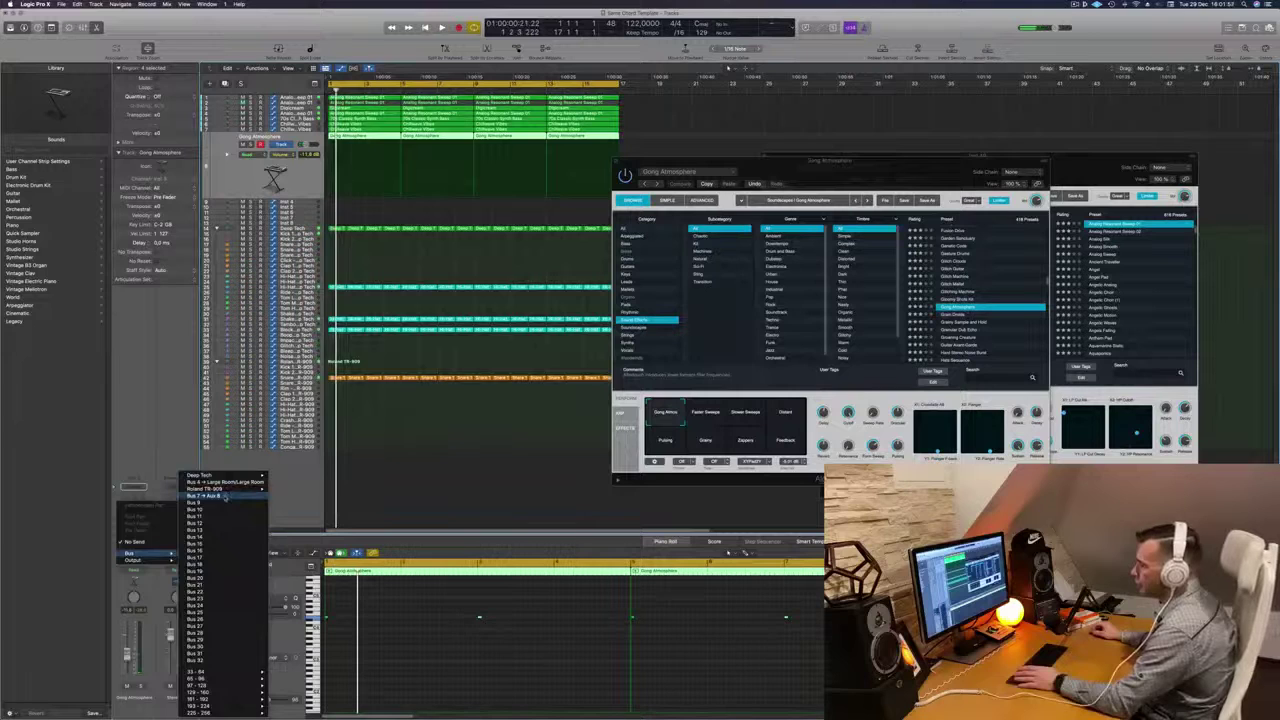
click(226, 496)
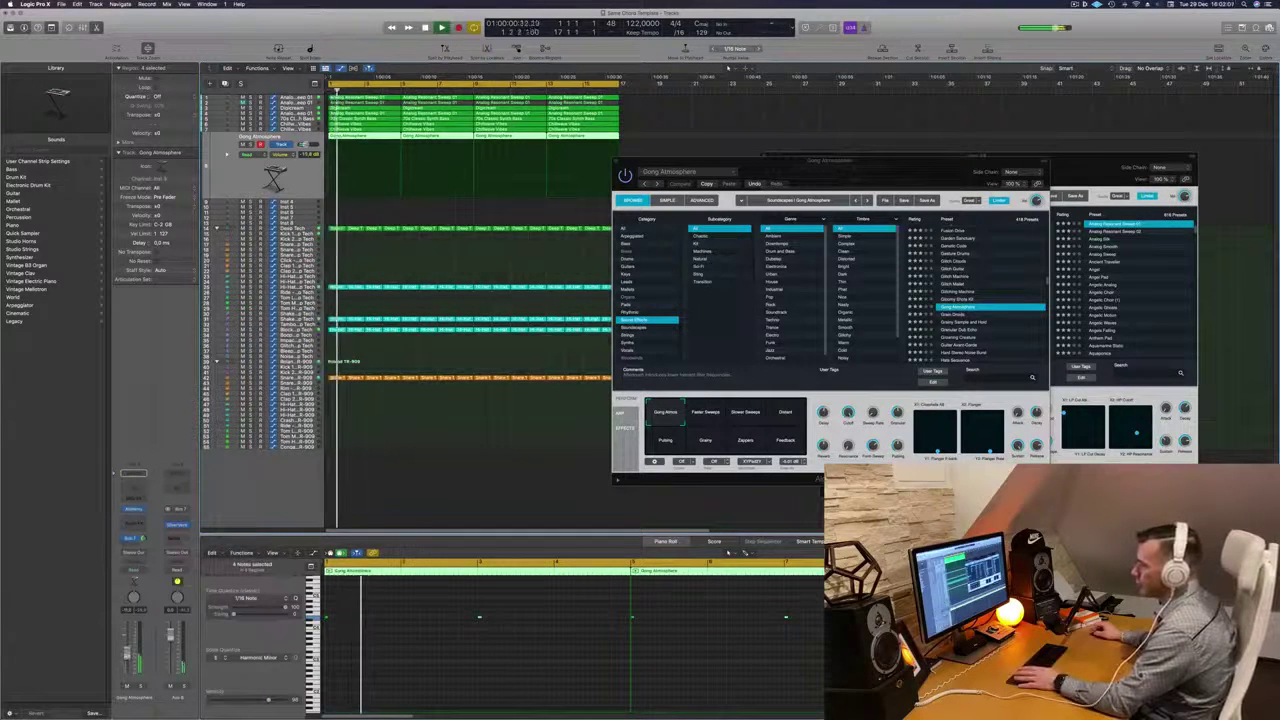
drag(850, 155, 882, 148)
click(297, 188)
key(space)
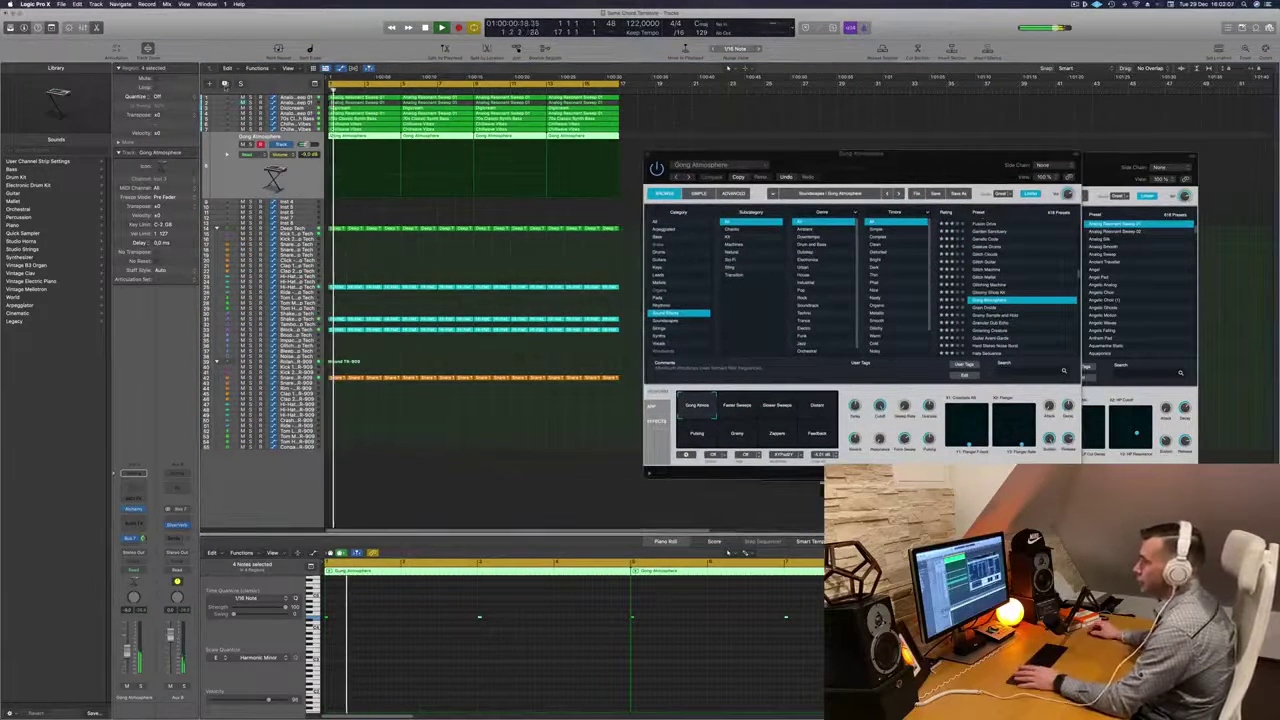
Duplicate the Gong Atmosphere track with its settings, load Alchemy's Hit Me preset on the copy and adjust its Bus 7 send.
click(226, 87)
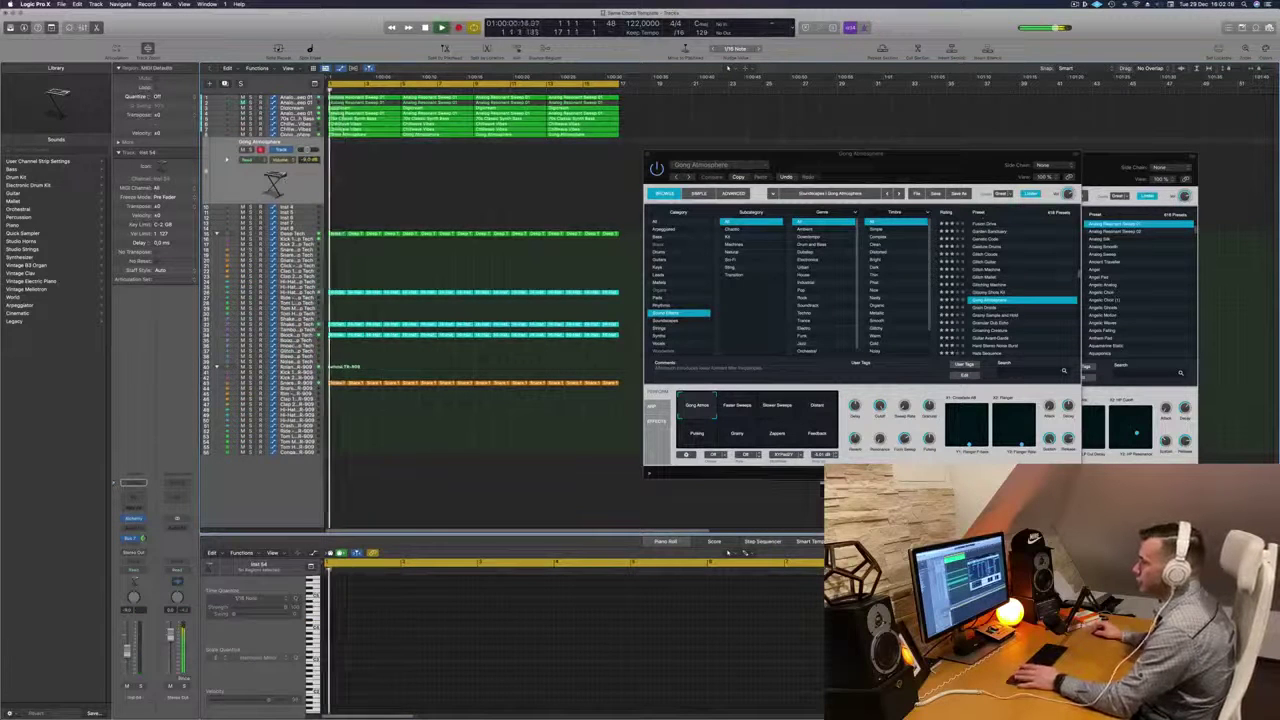
key(super+d)
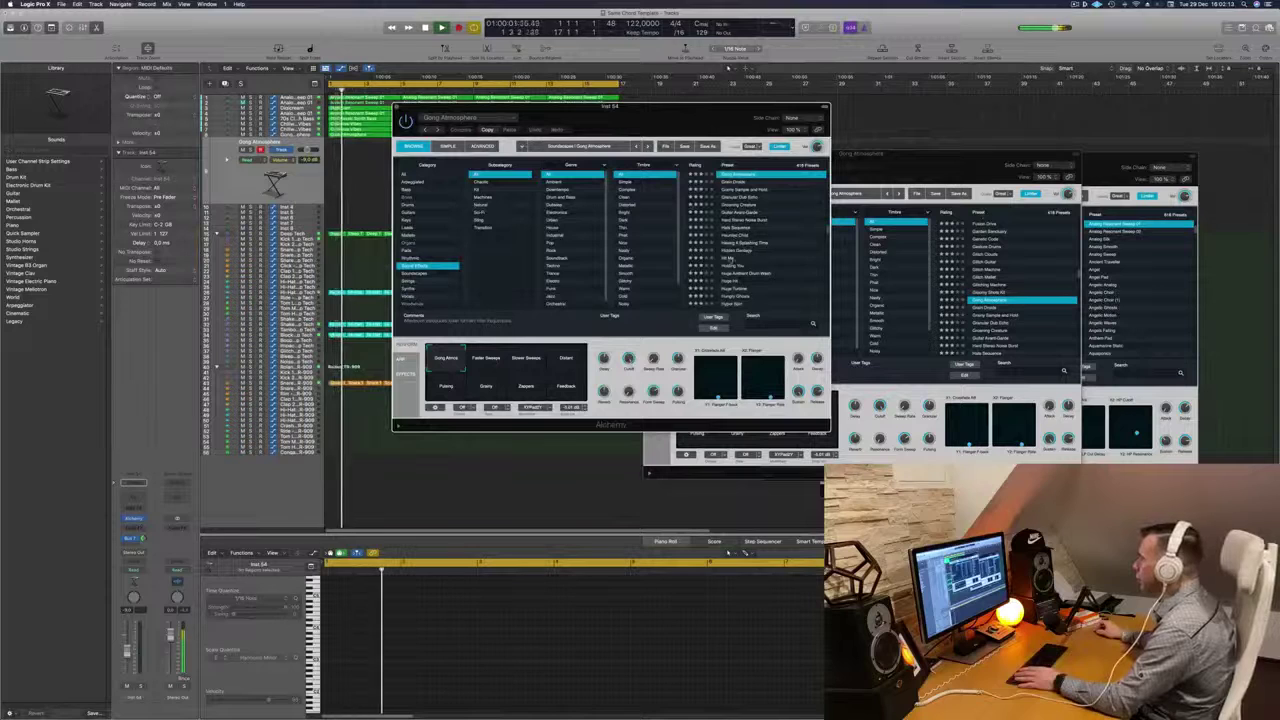
click(727, 259)
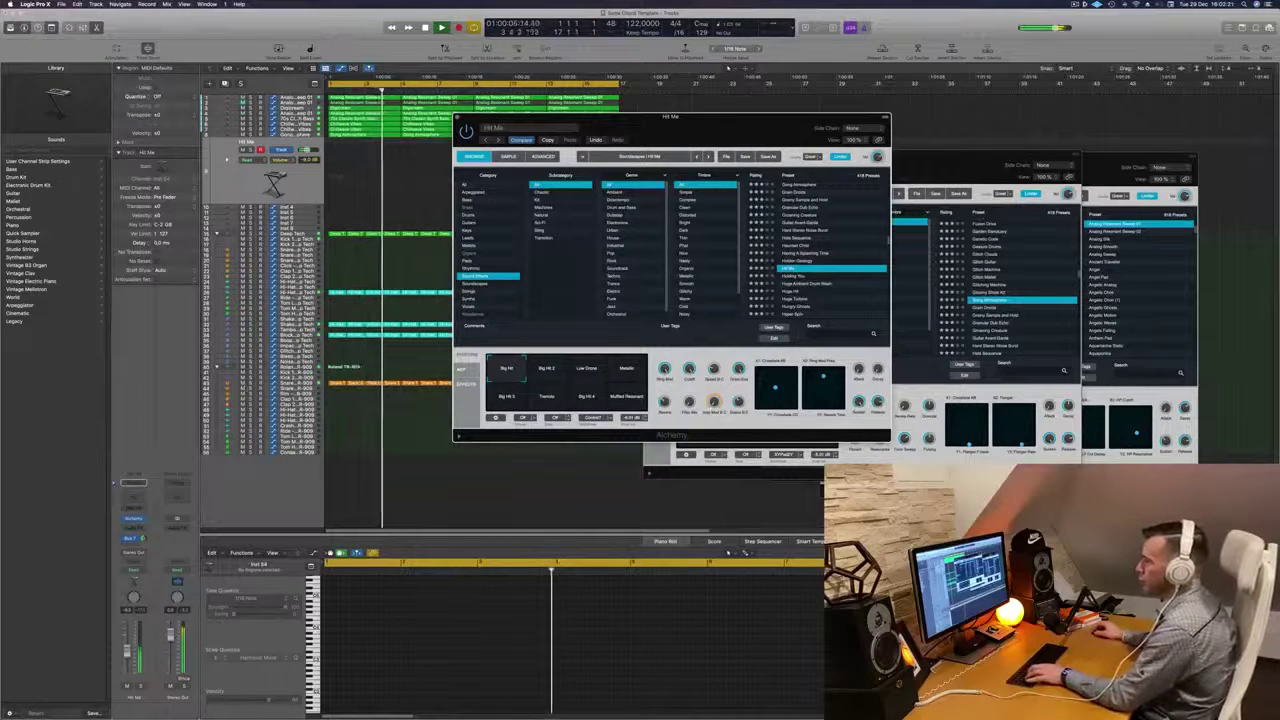
click(142, 538)
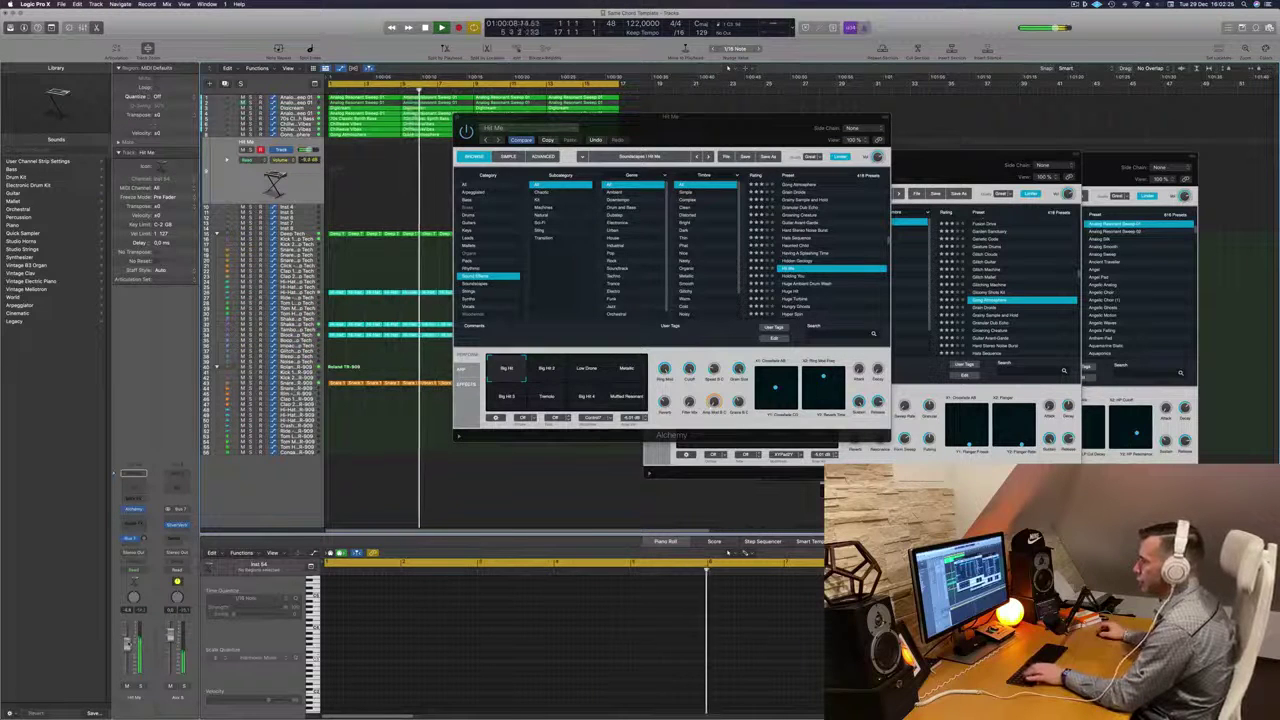
Audition the Low Drone, Metallic, Big Hit 3 and Muffled Resonant variations of the Hit Me preset.
click(589, 374)
click(629, 373)
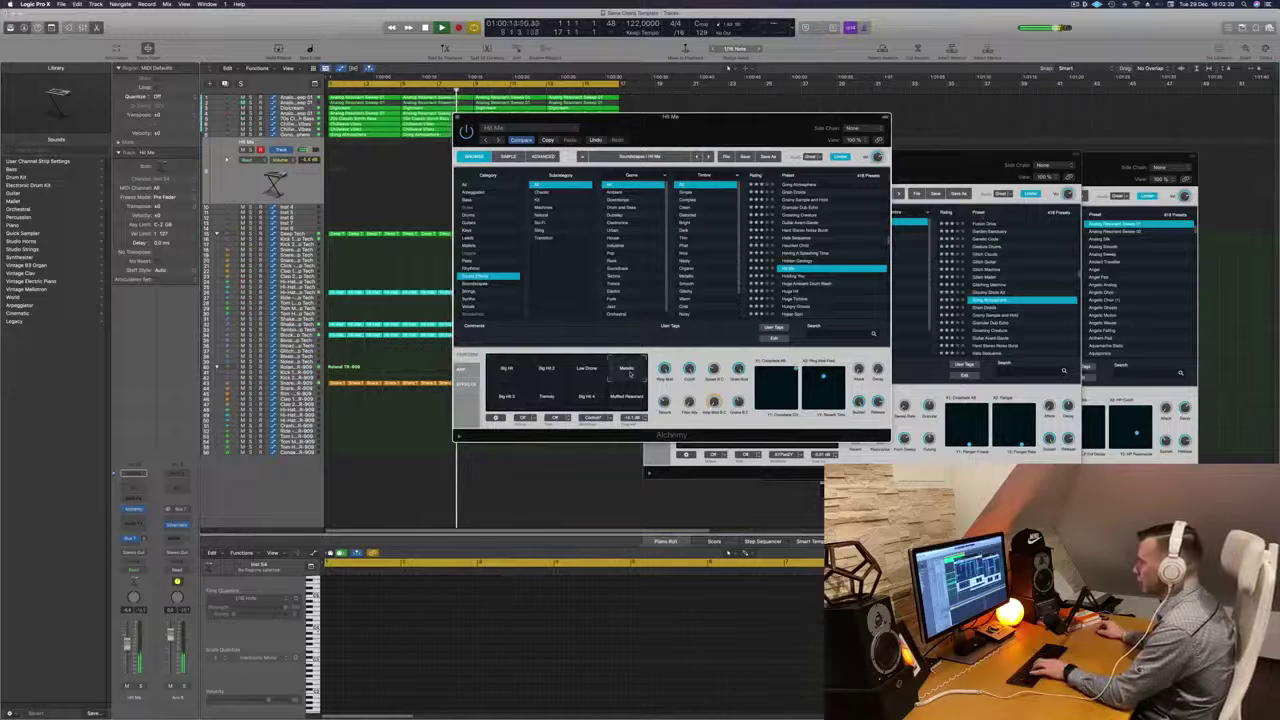
click(507, 397)
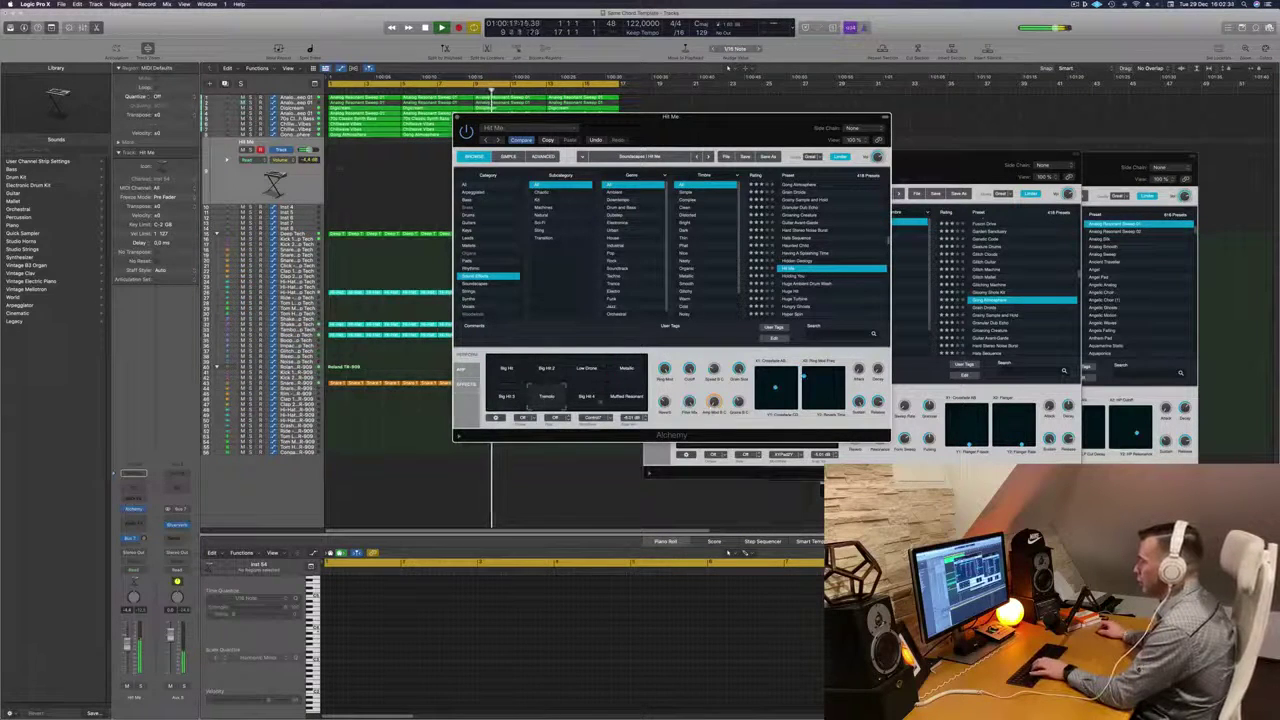
click(641, 401)
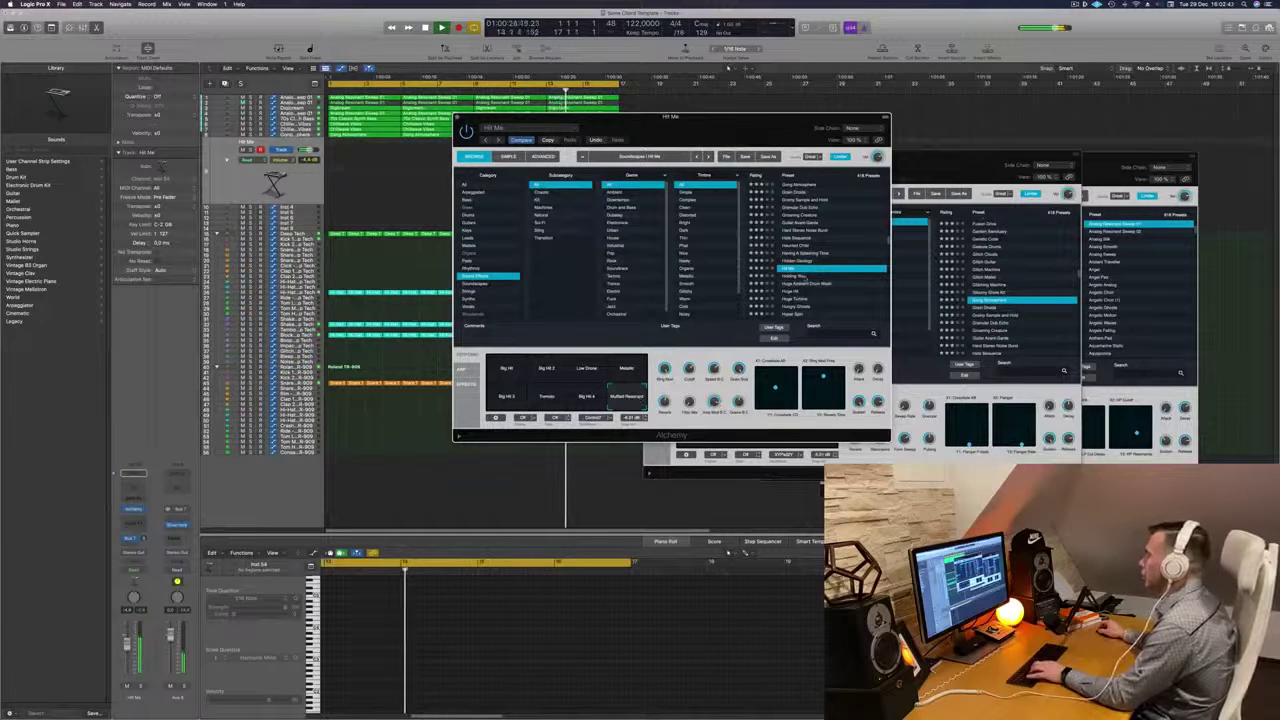
Try the Holding You preset with its Faster Gating, Pan Mod, Filter Drive, Resonant, Distorted and Pneumatic variations.
click(800, 277)
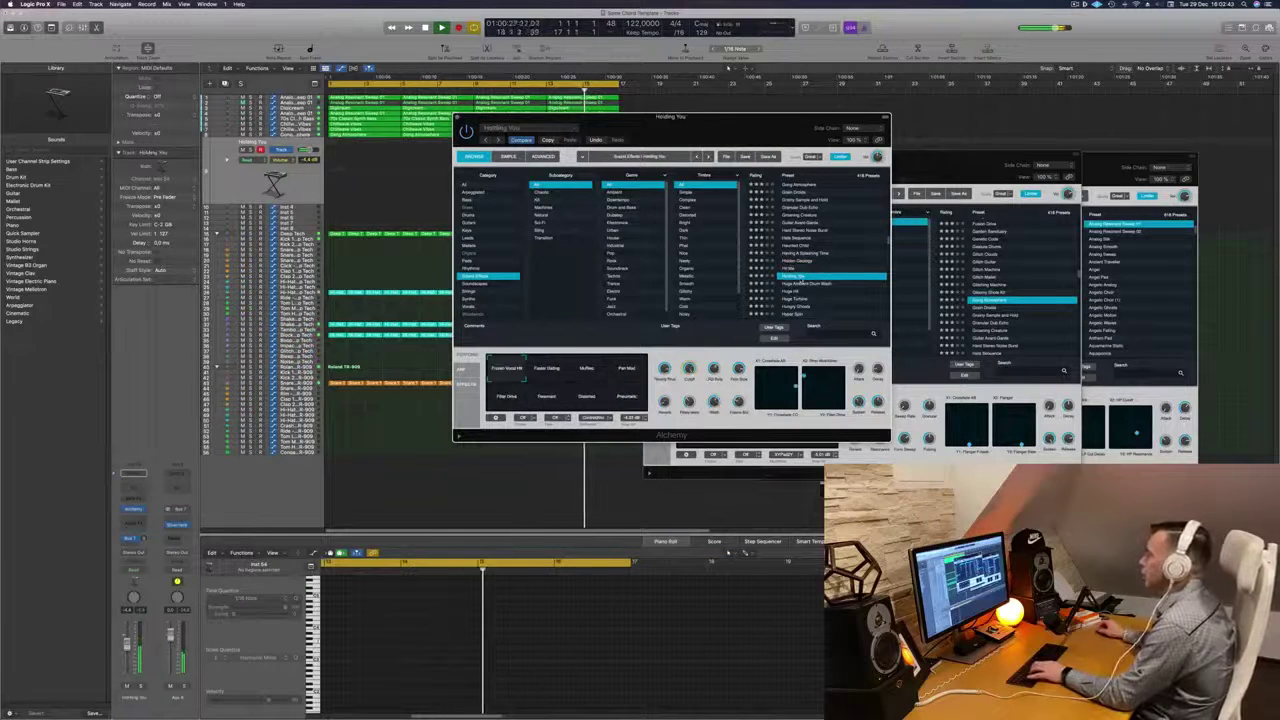
click(558, 373)
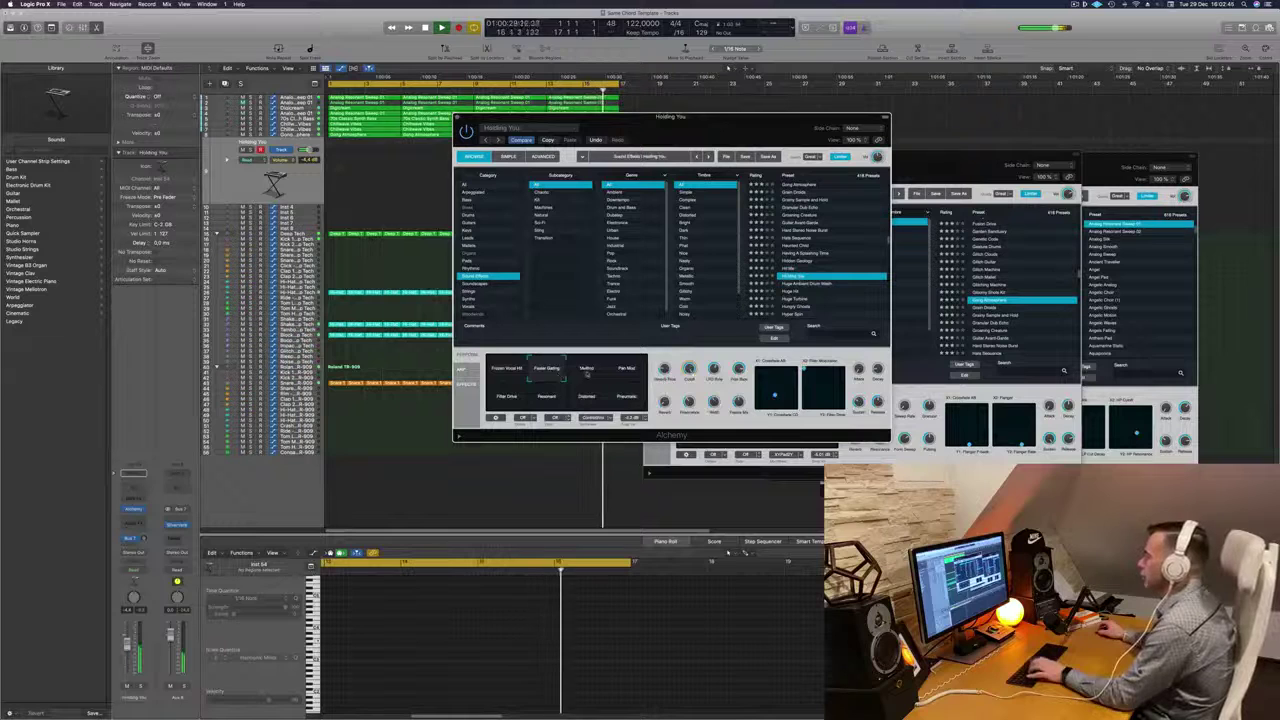
click(626, 369)
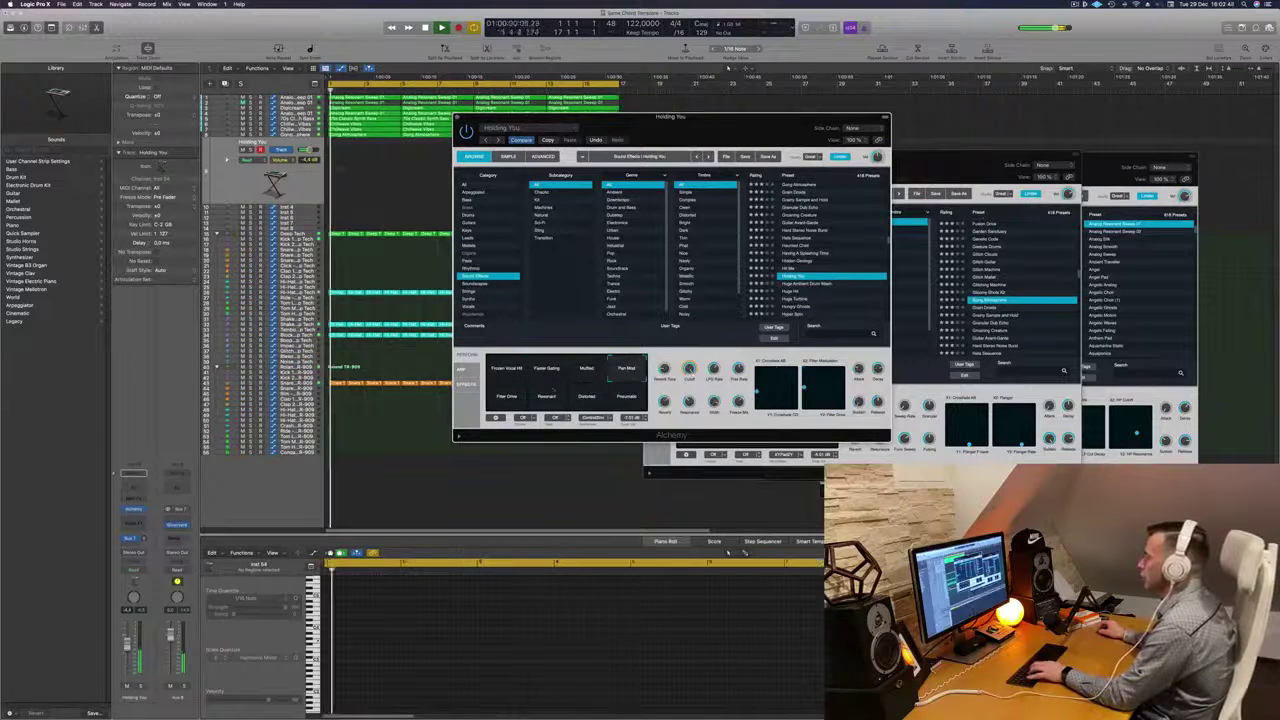
click(506, 396)
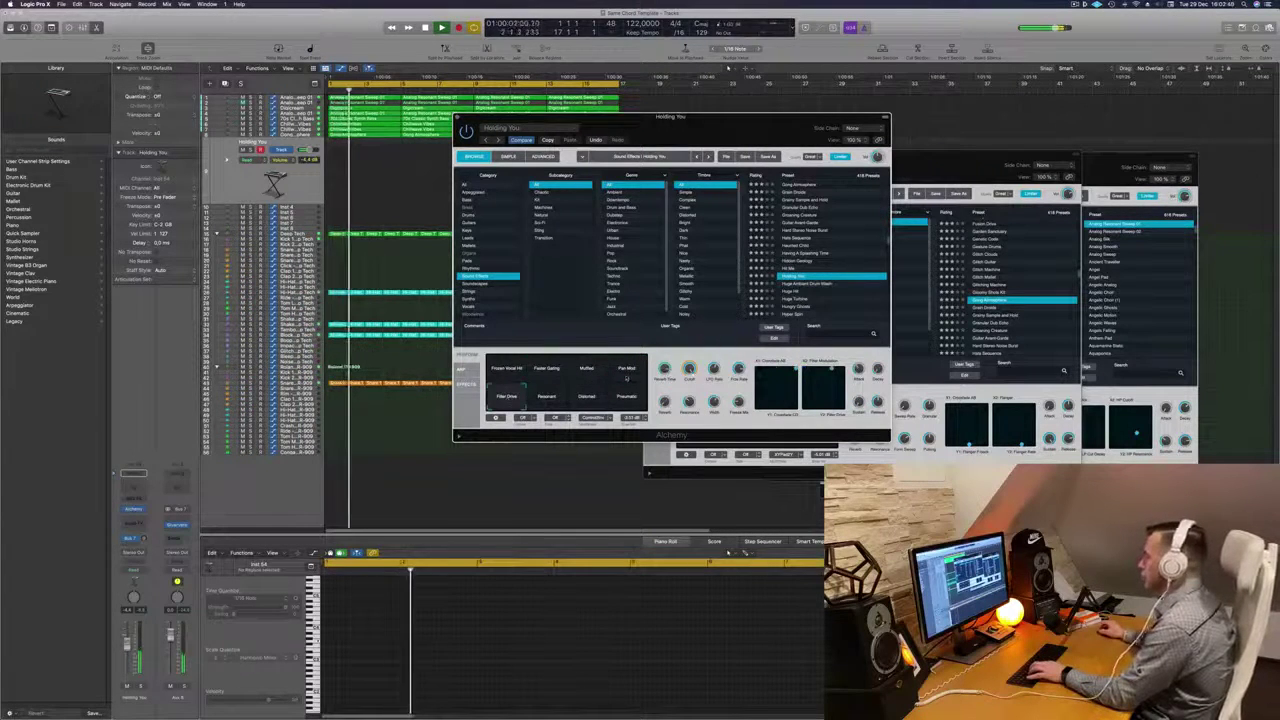
click(547, 400)
click(586, 397)
click(626, 397)
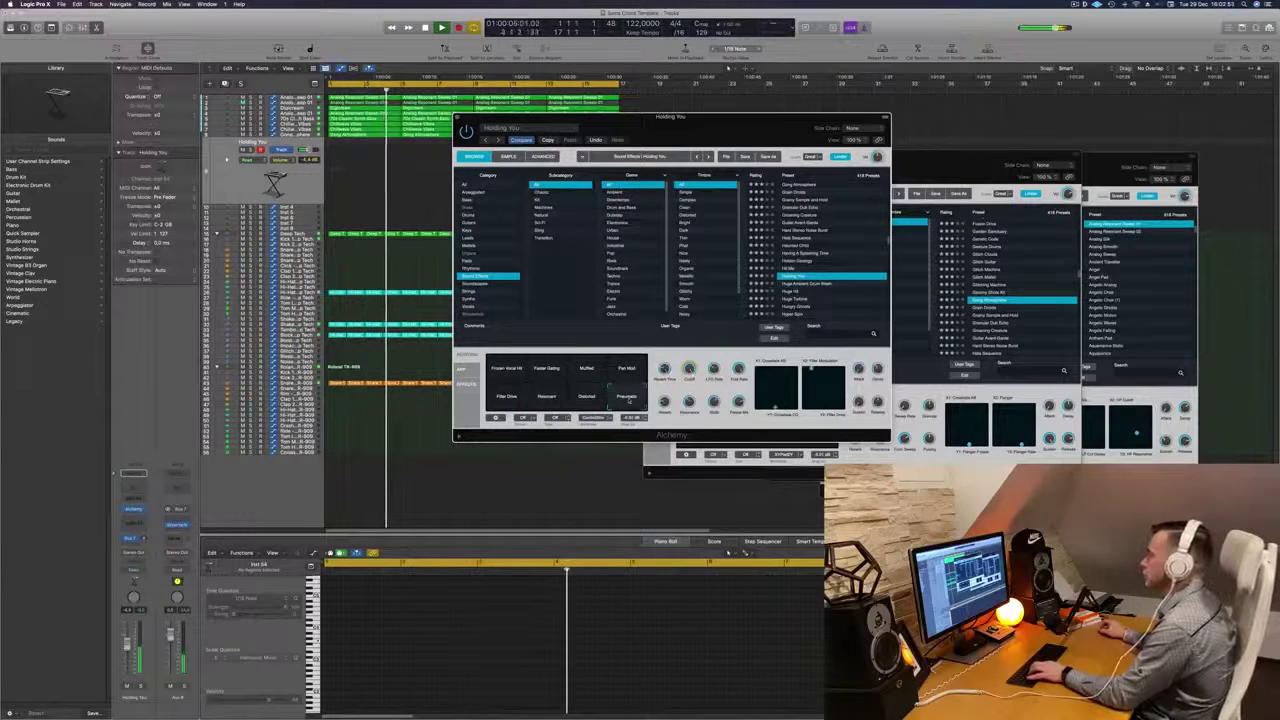
click(628, 369)
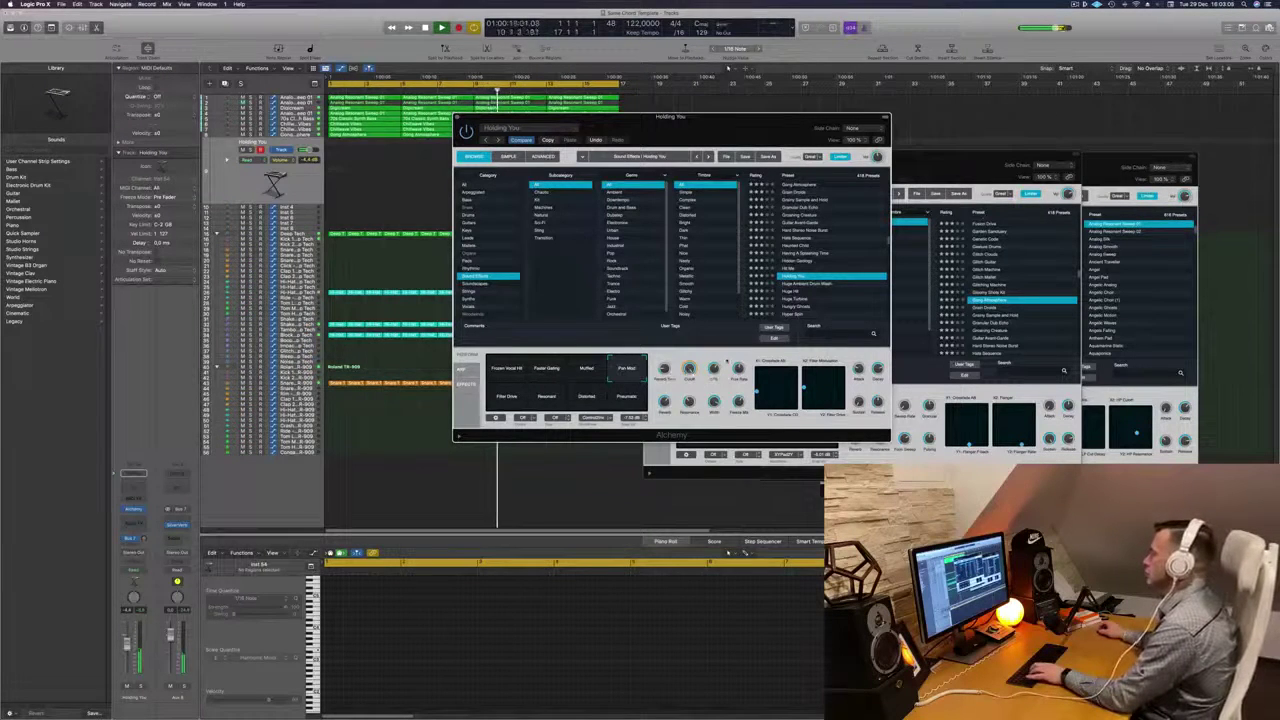
click(547, 396)
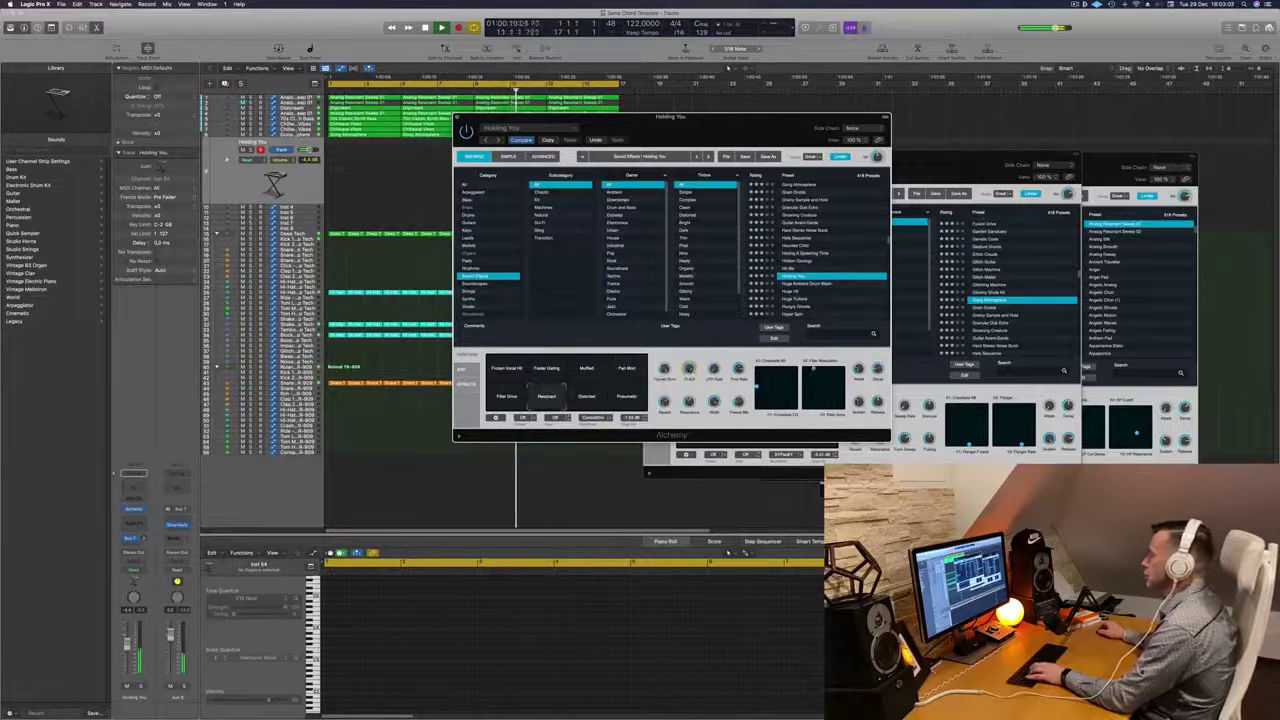
Try the Huge Ambient Drum Wash and Huge Hit presets from Alchemy's Sound Effects.
click(805, 284)
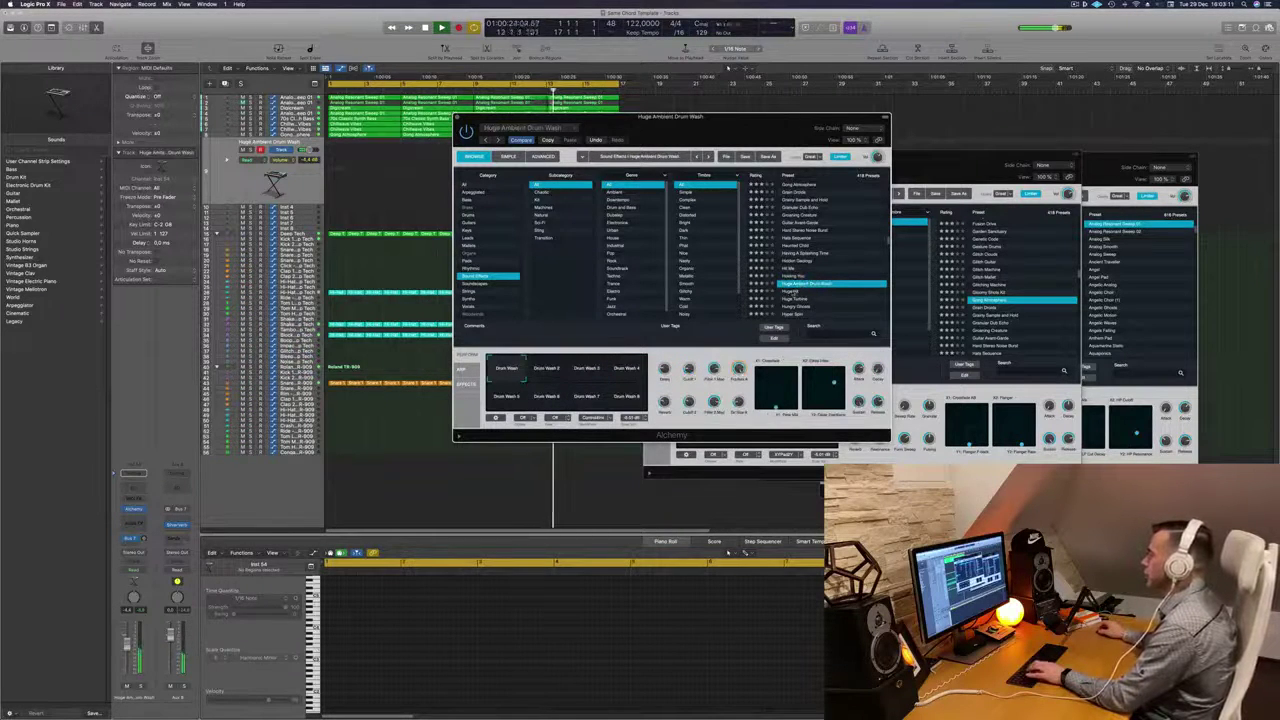
click(793, 292)
scroll(827, 268, down, 2)
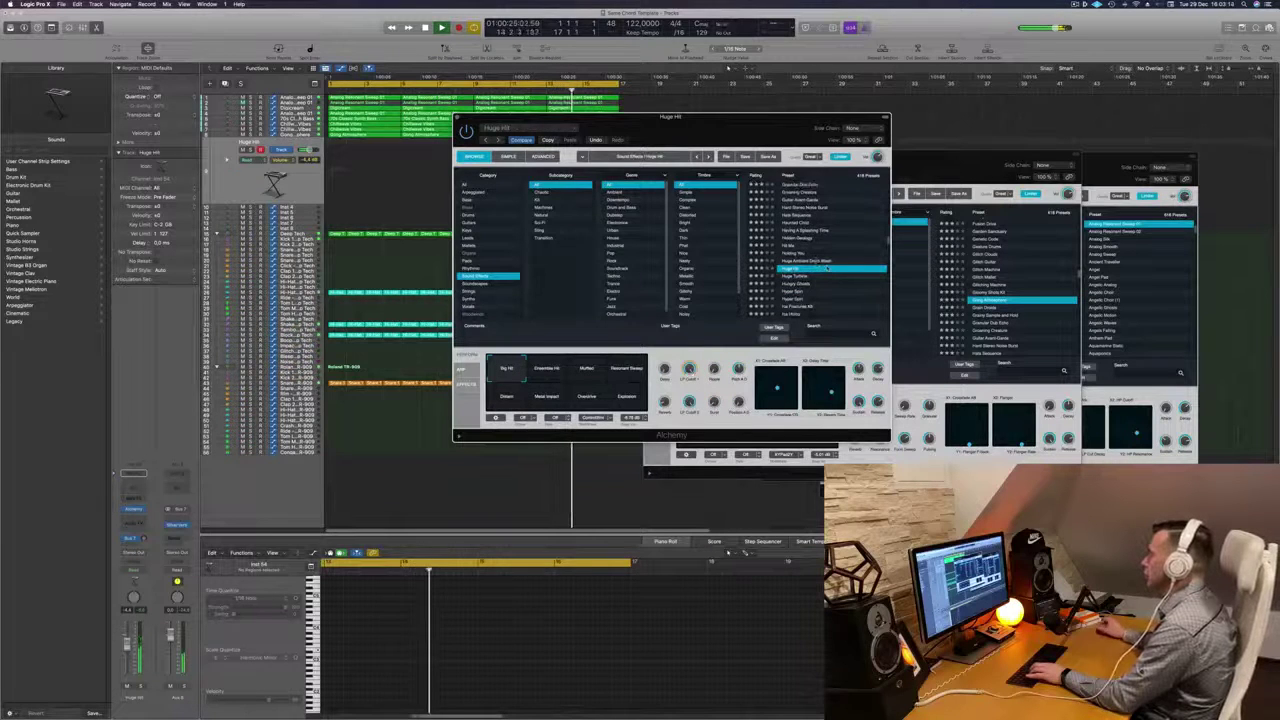
Try the Huge Turbine preset with its Faster, Tremolo, Mechanical and Slow Engine variations, moving the Alchemy window off the arrangement.
click(792, 277)
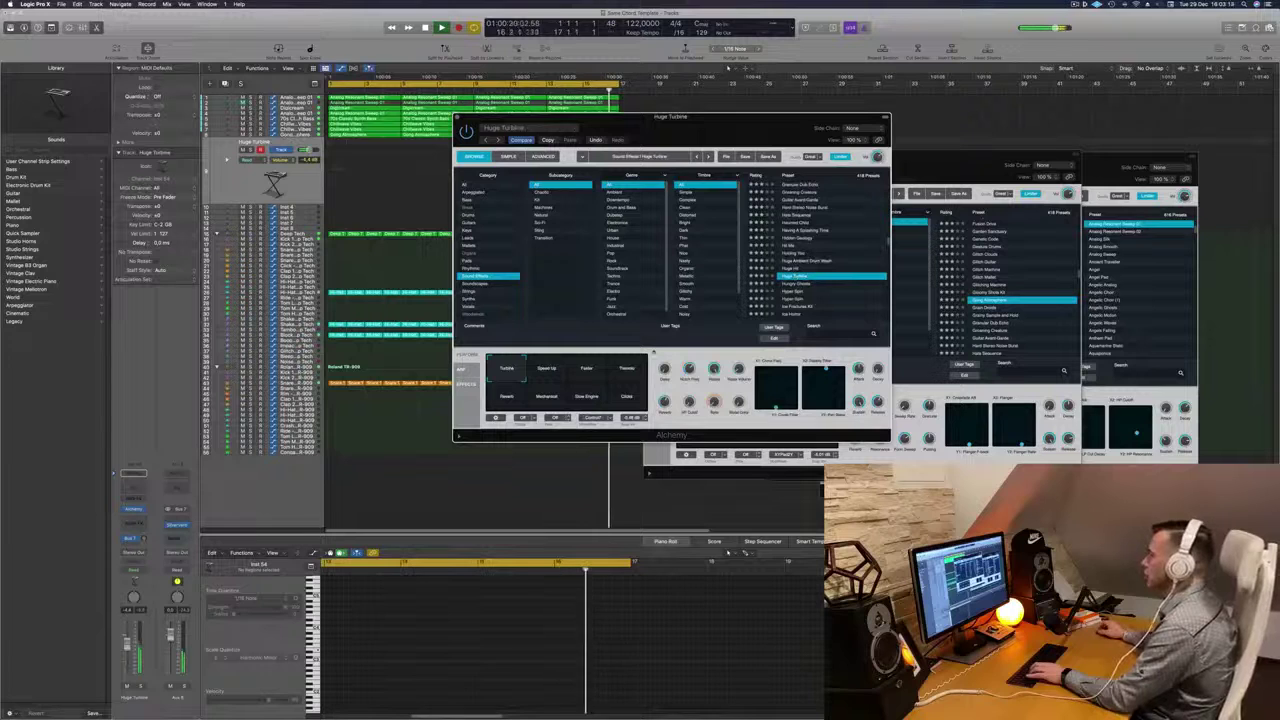
click(584, 374)
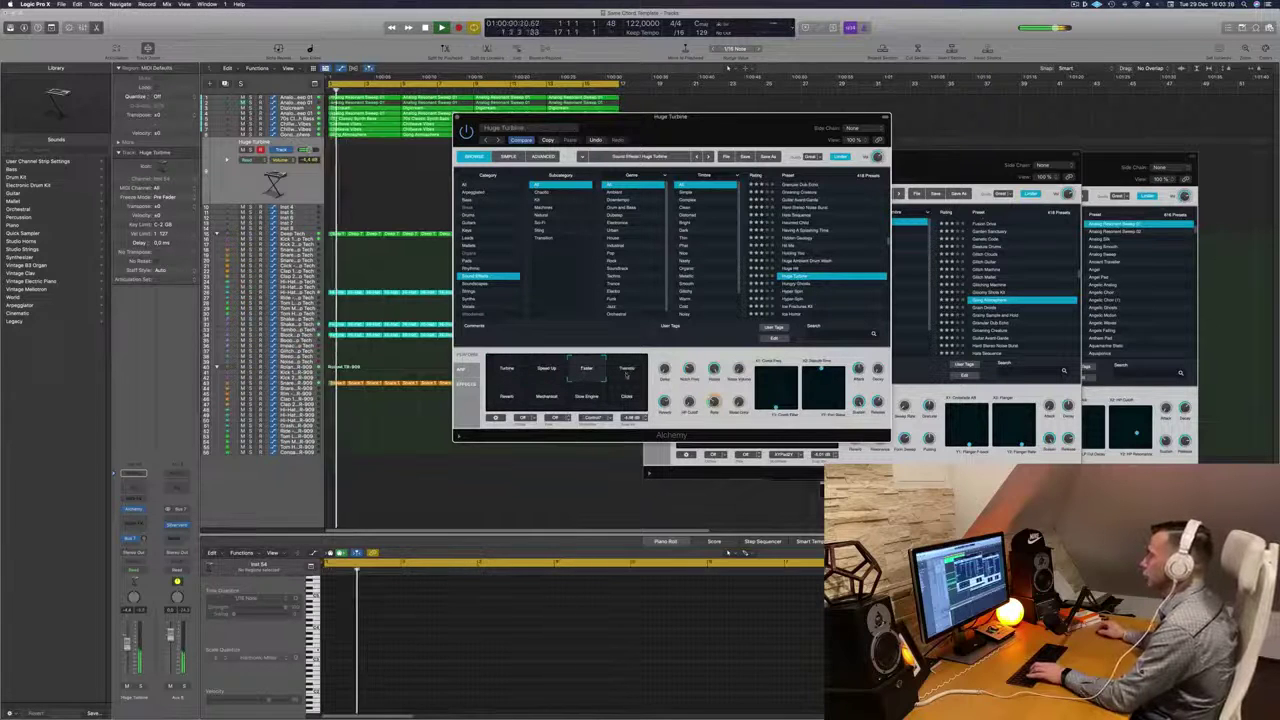
drag(709, 117, 841, 156)
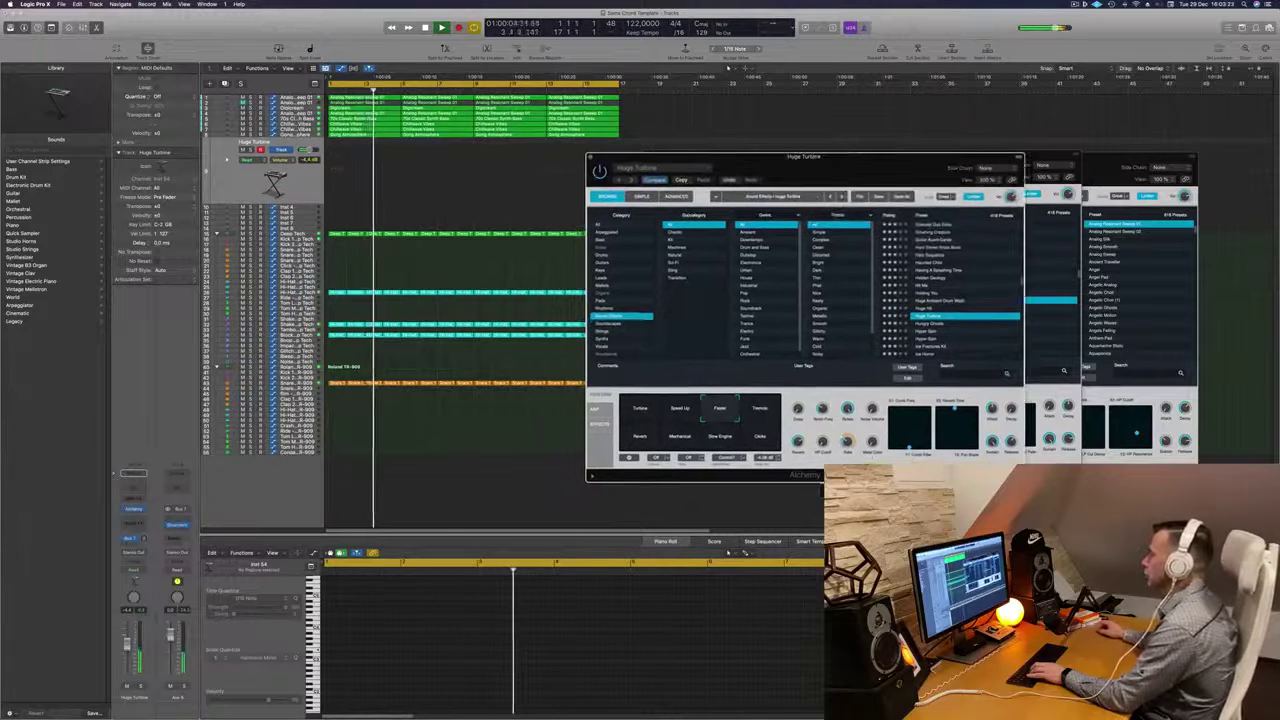
click(762, 409)
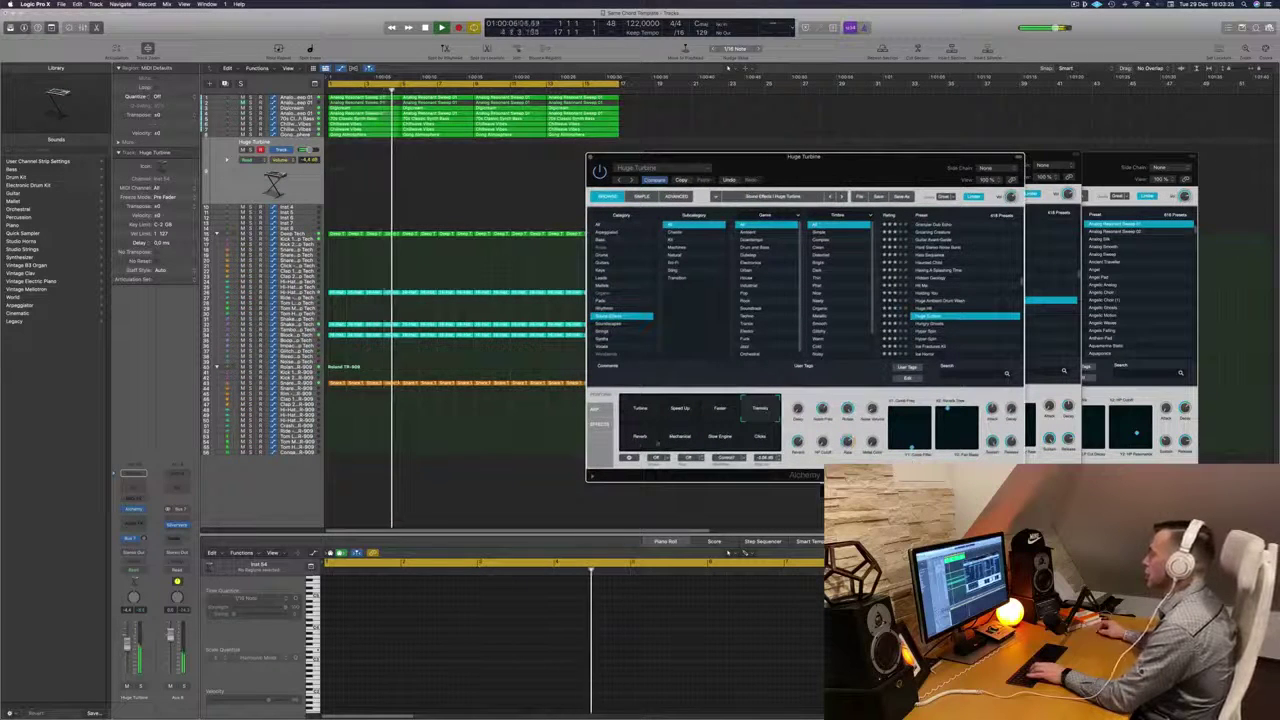
click(672, 437)
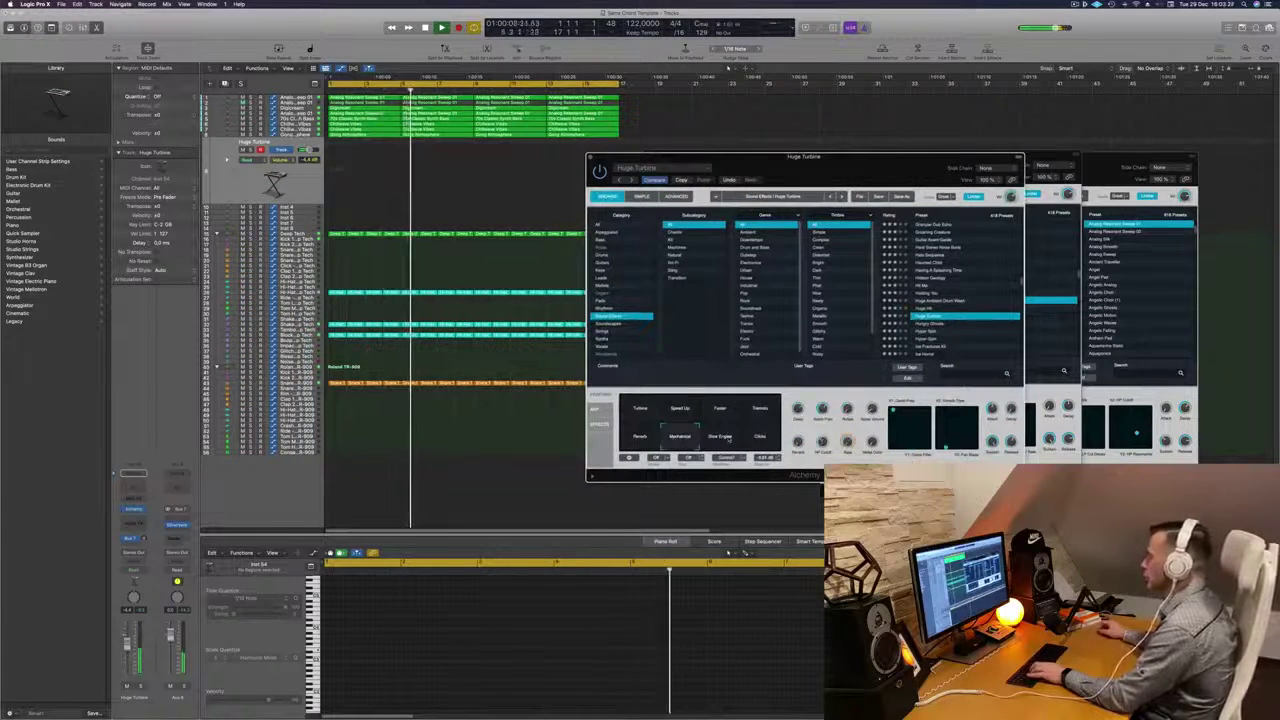
click(722, 438)
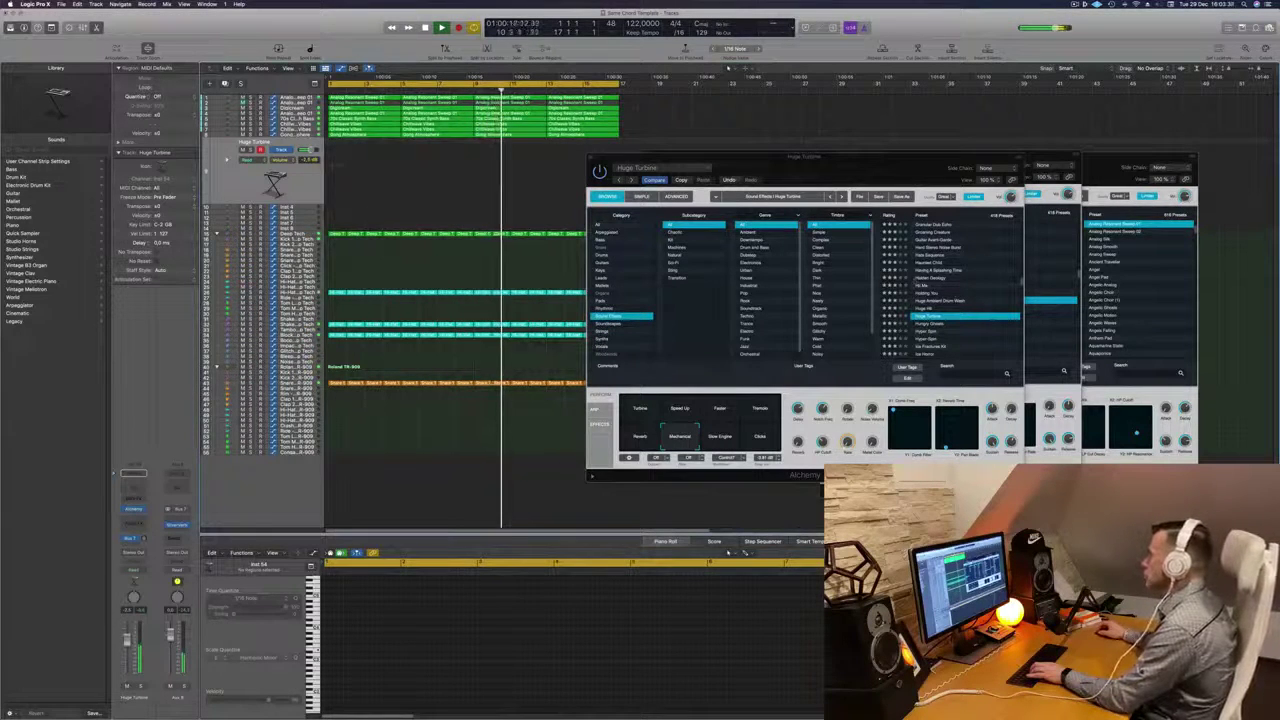
Load the Hyper Spin sound effects preset and select its Choppy variation.
click(926, 331)
scroll(963, 333, down, 3)
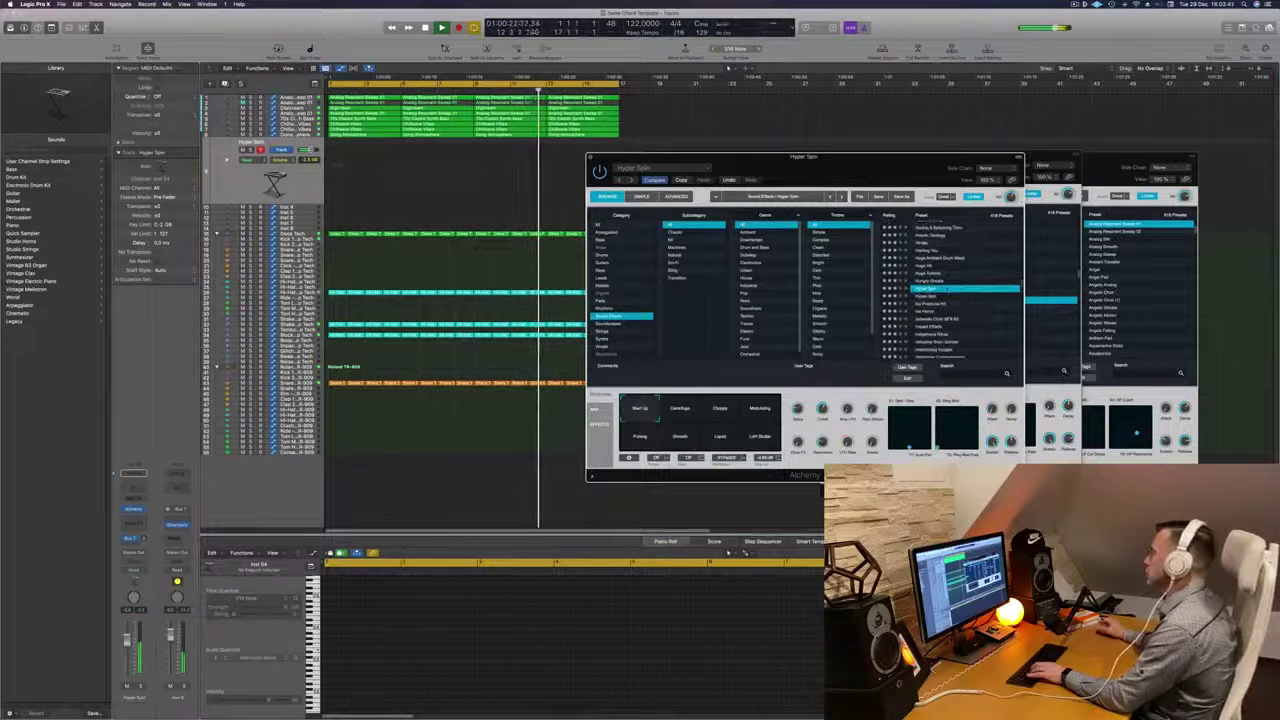
click(720, 409)
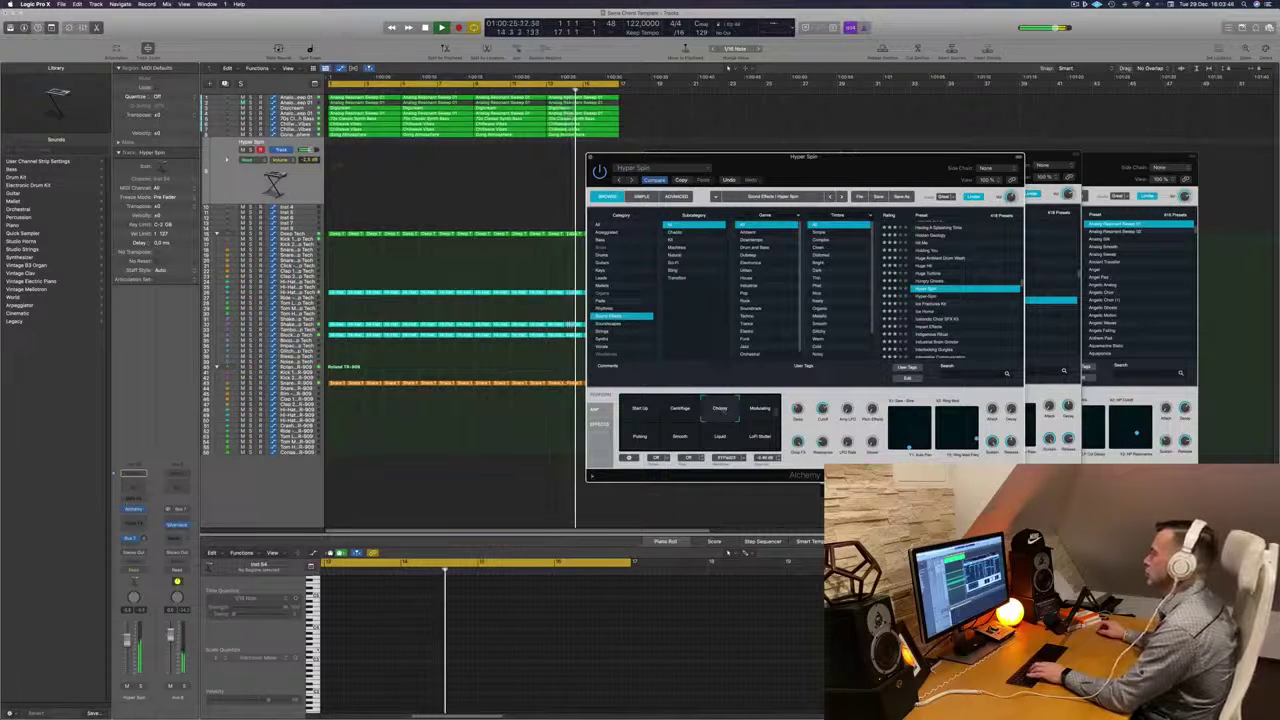
Try the Pulsing, Smooth, Liquid and LoFi Stutter variations of the Hyper Spin preset.
click(636, 440)
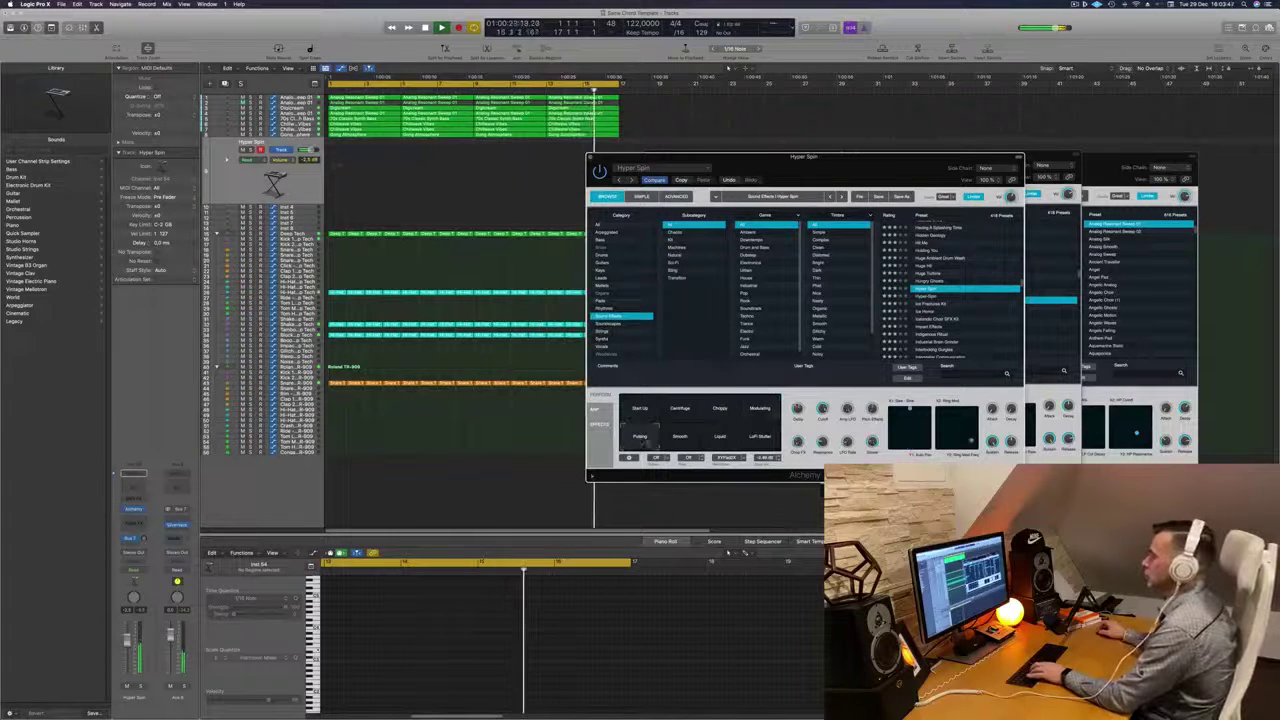
click(682, 441)
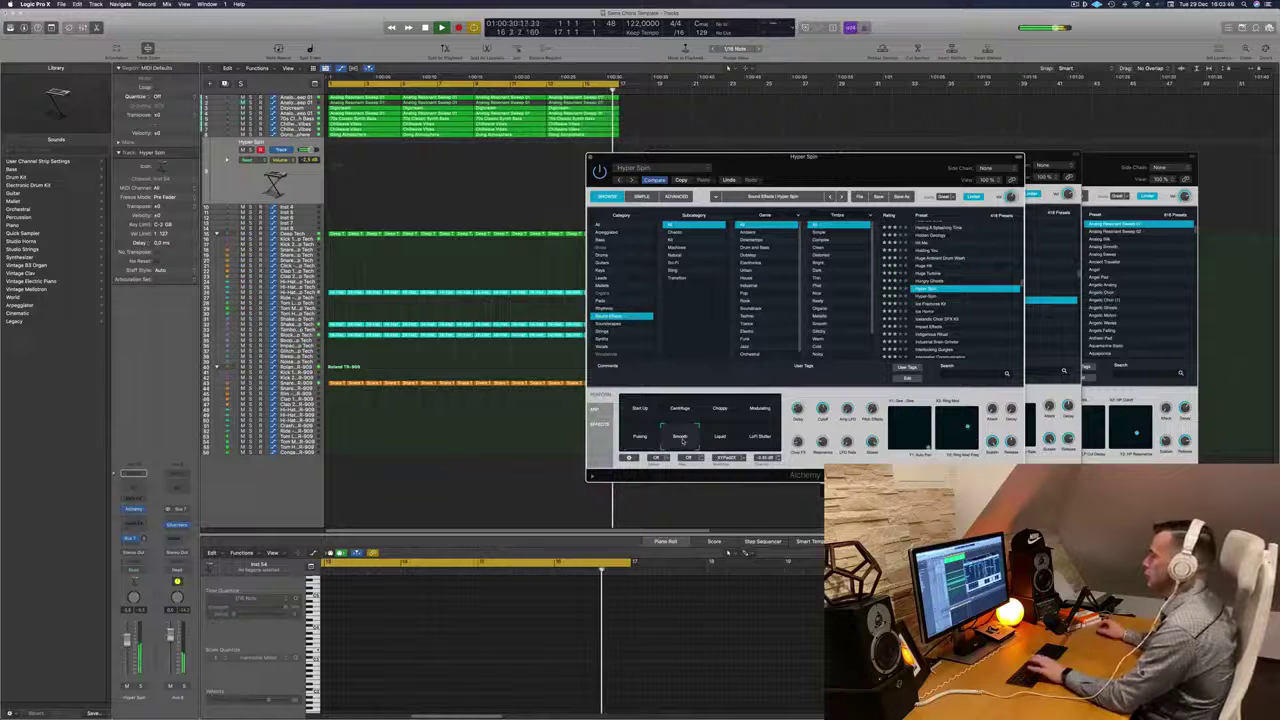
click(720, 437)
click(760, 437)
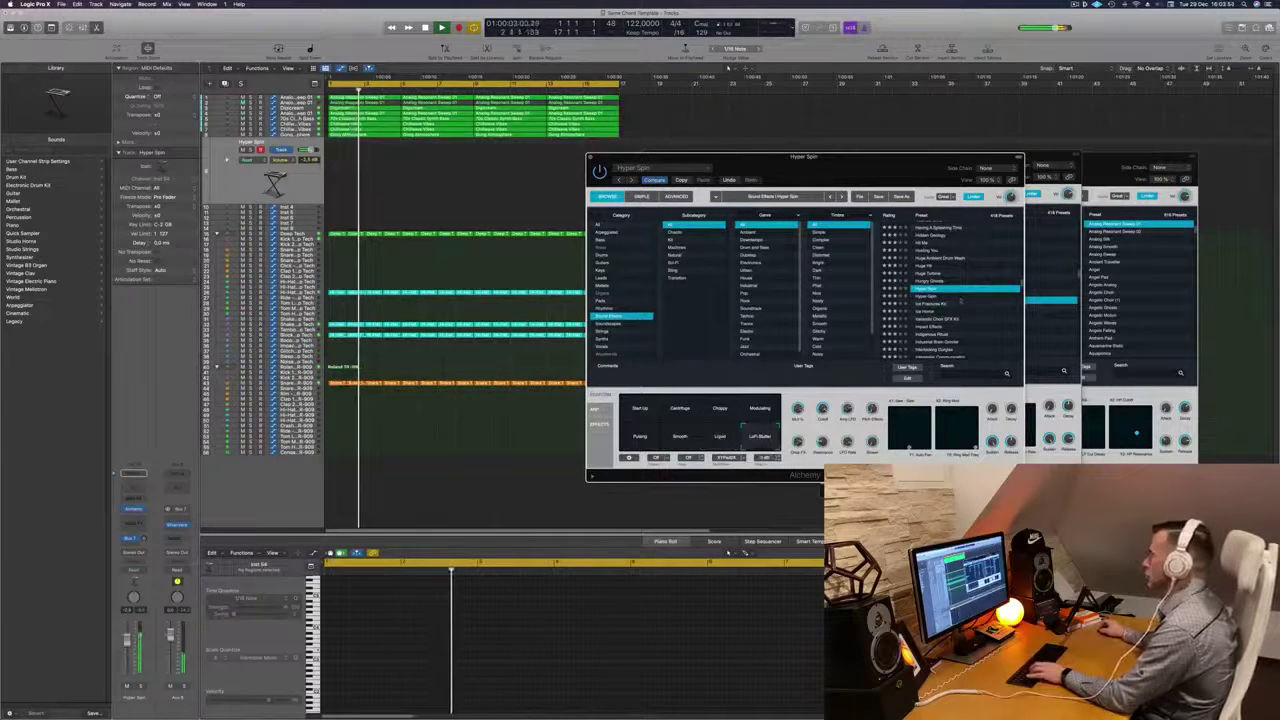
Try the second Hyper Spin preset, the Ice Fractures Kit and the Ice Horror preset from Alchemy's Sound Effects.
scroll(941, 295, down, 2)
click(935, 281)
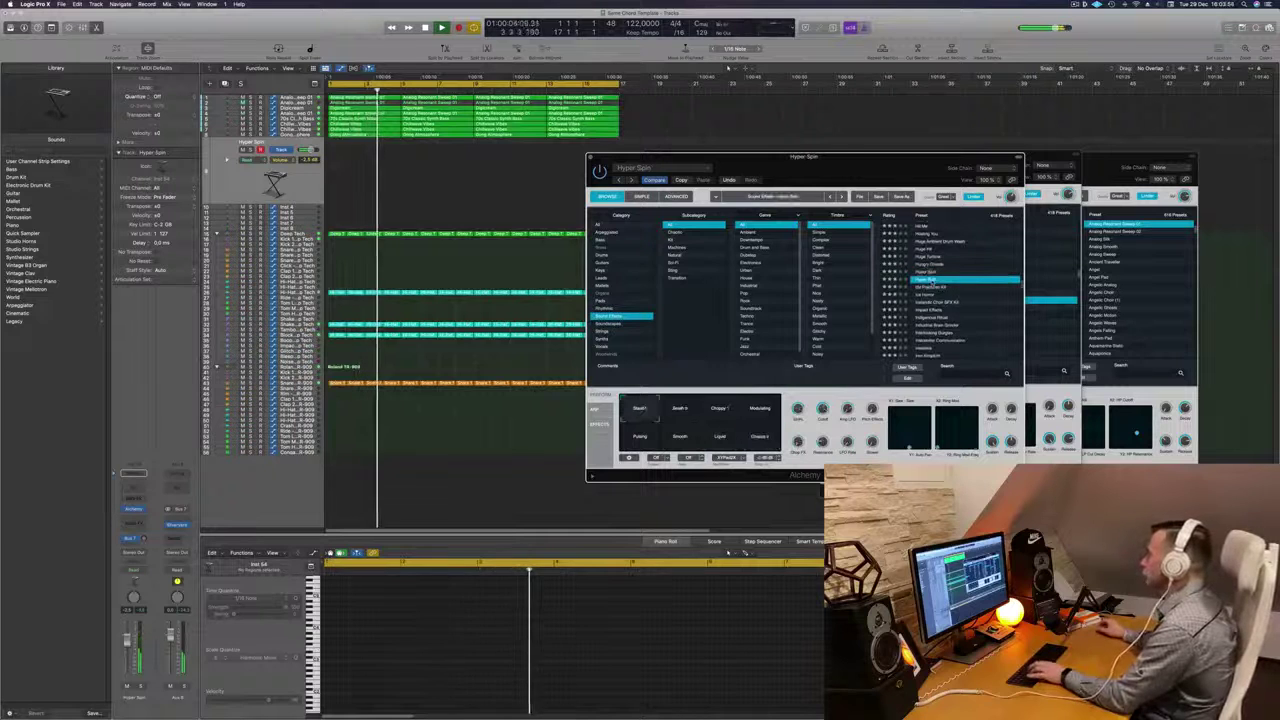
click(937, 287)
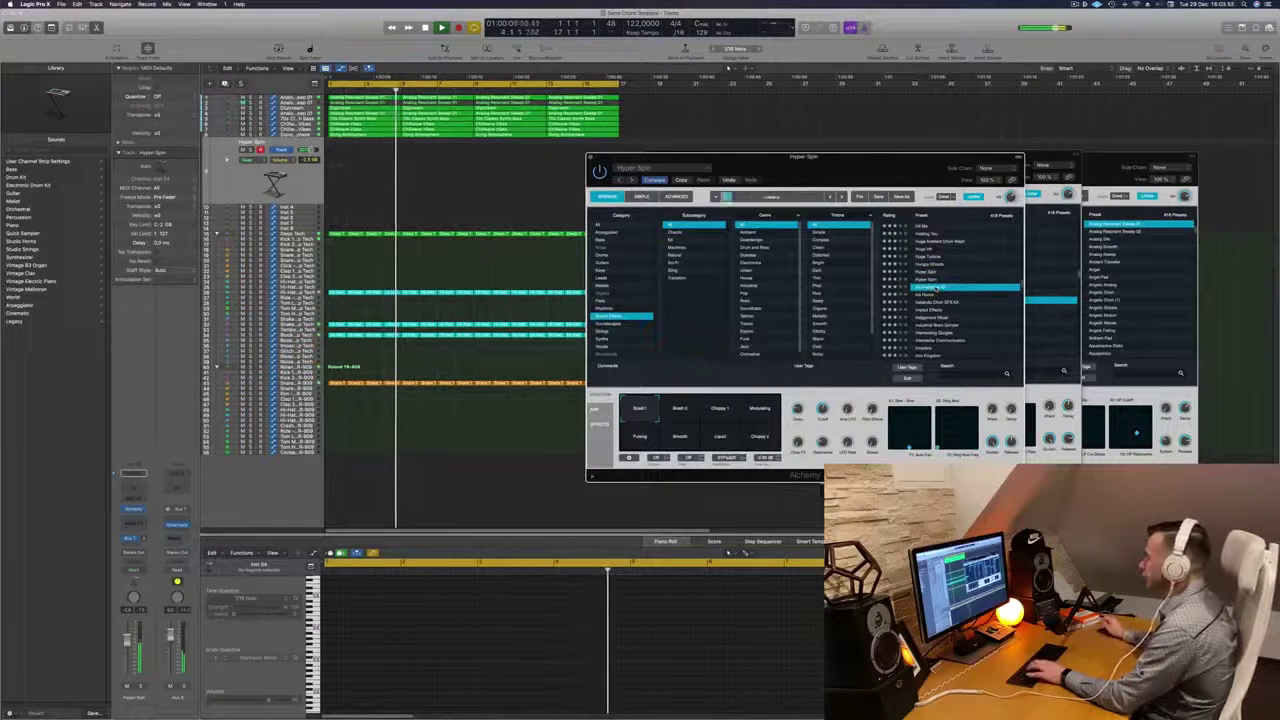
scroll(960, 286, down, 1)
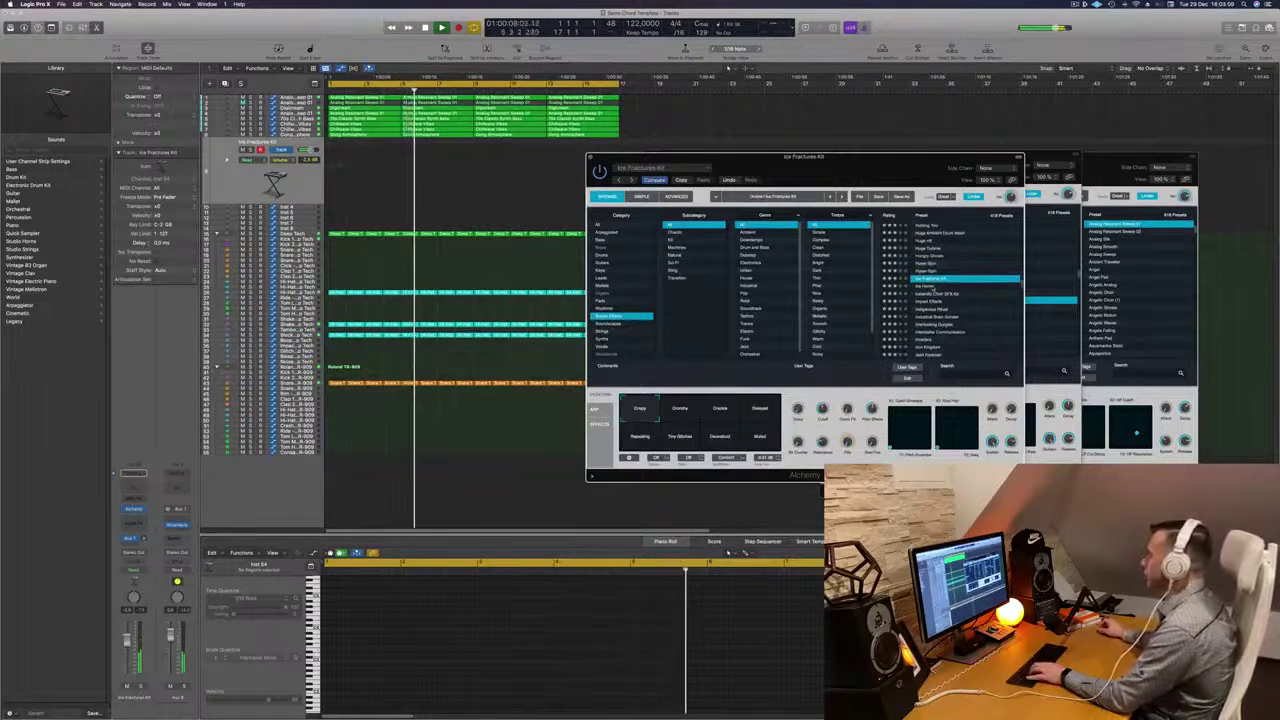
click(933, 287)
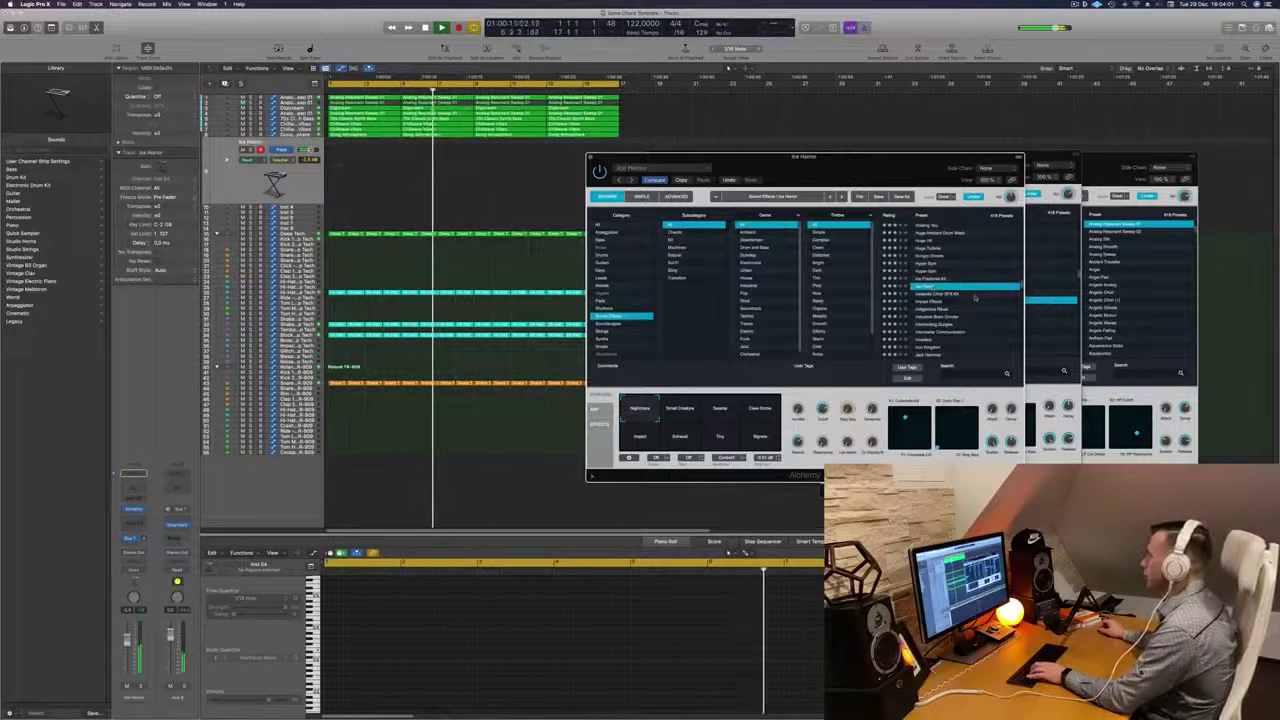
Try the Indigenous Ritual and Industrial Brain Grinder presets from Alchemy's Sound Effects.
scroll(975, 297, down, 2)
click(926, 295)
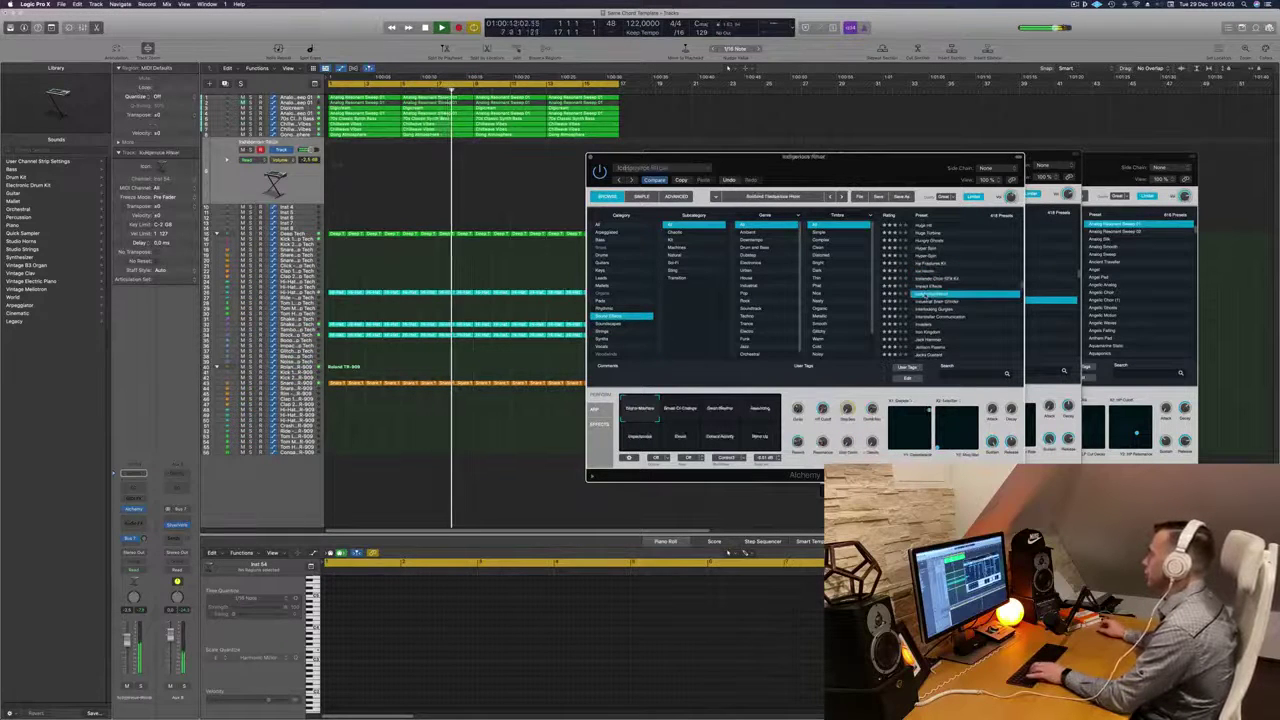
scroll(972, 292, down, 3)
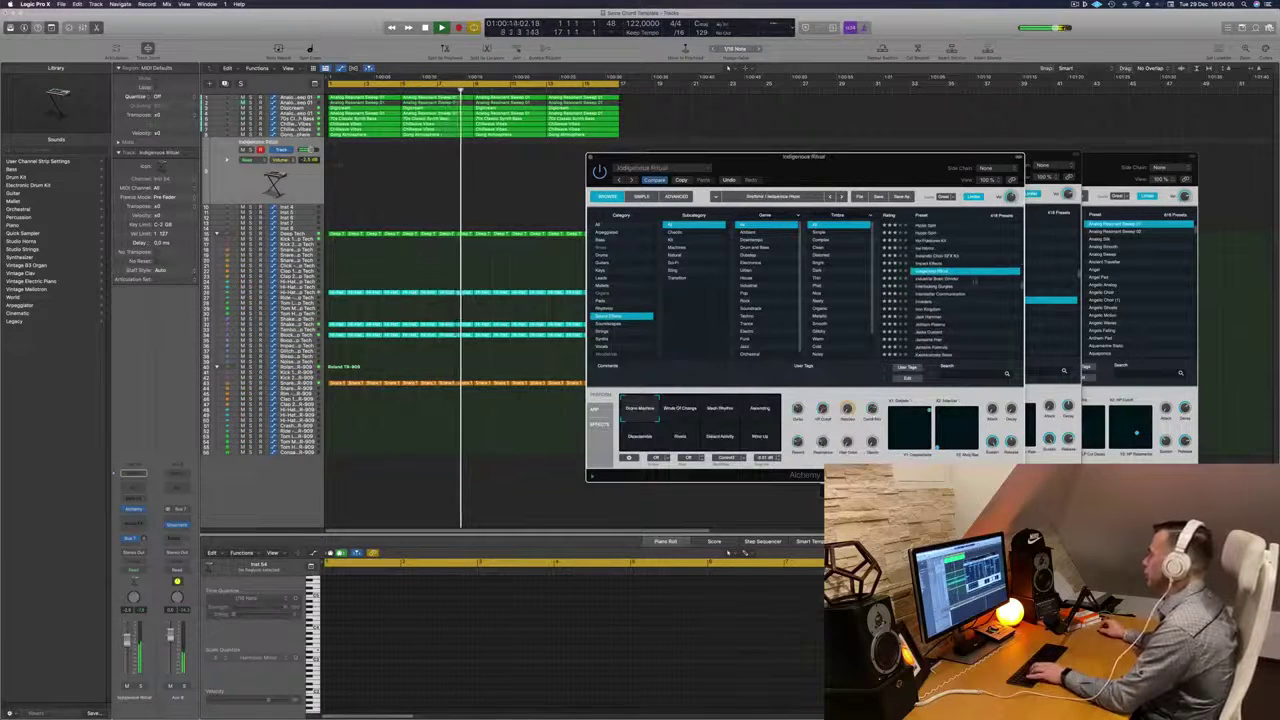
click(945, 279)
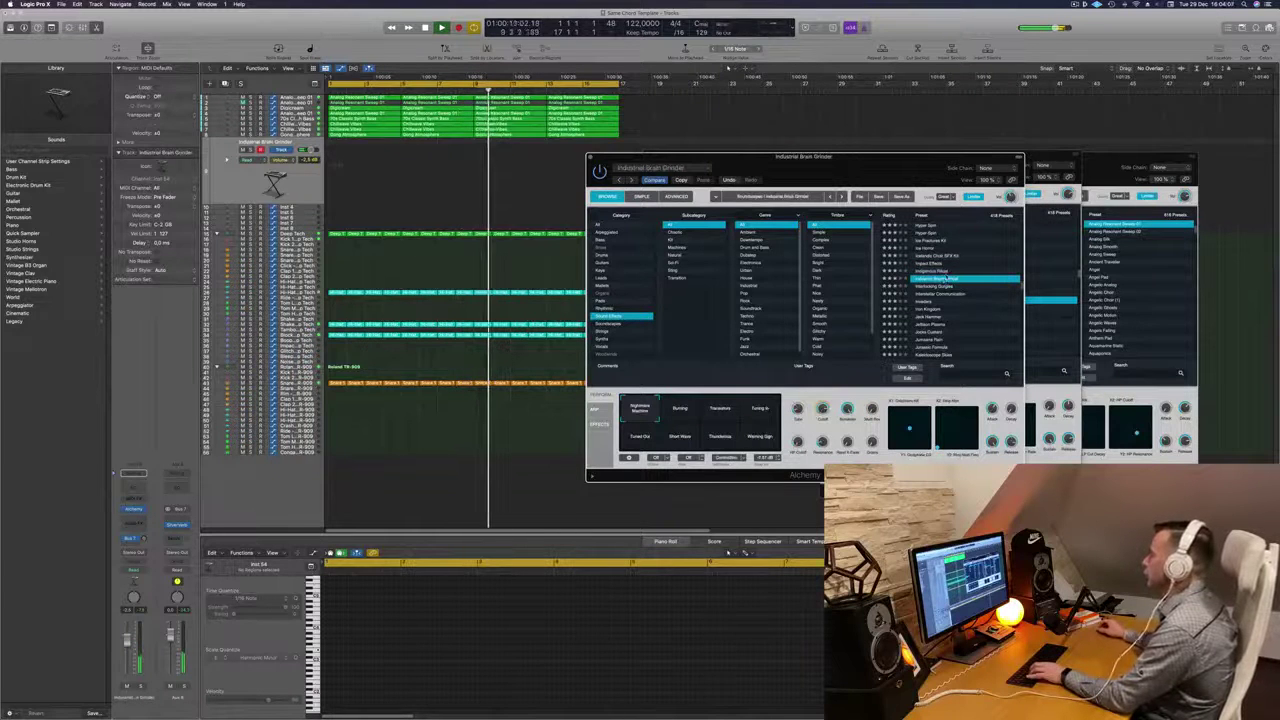
Try the Interstellar Communication preset with its Danger, Say What You Will, Engine Room and Coordinates variations.
click(947, 294)
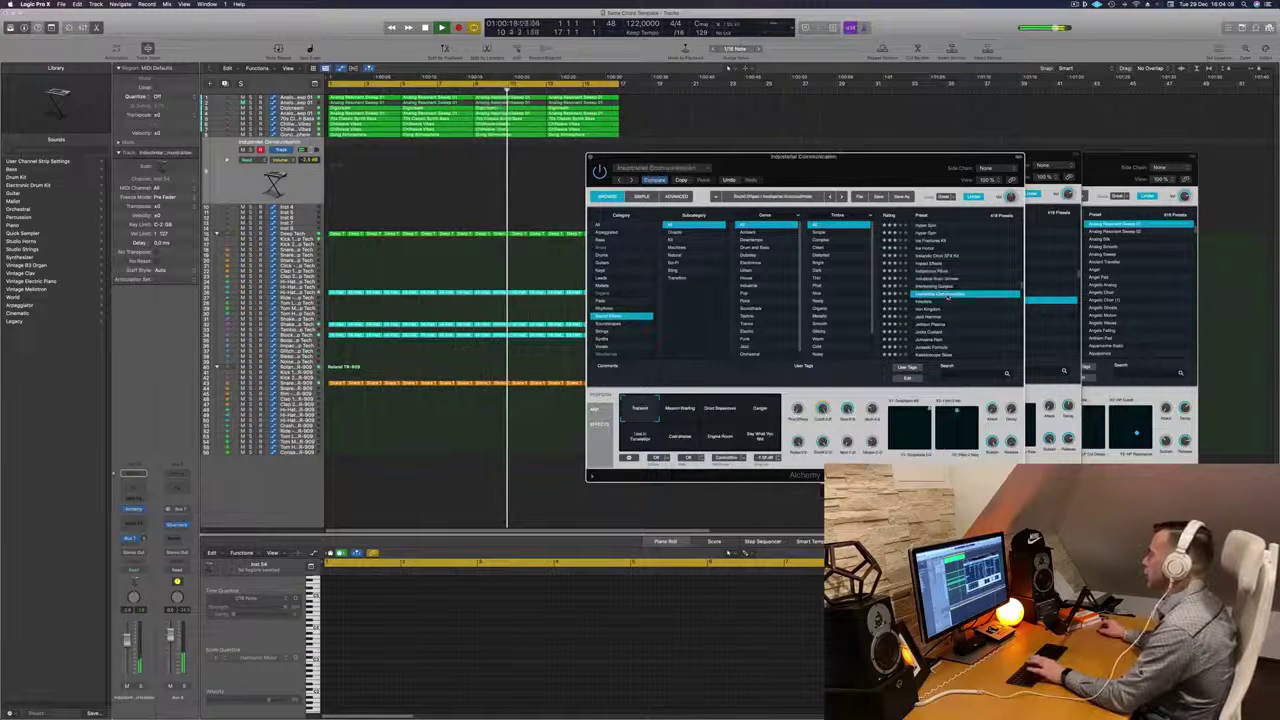
click(762, 413)
click(762, 441)
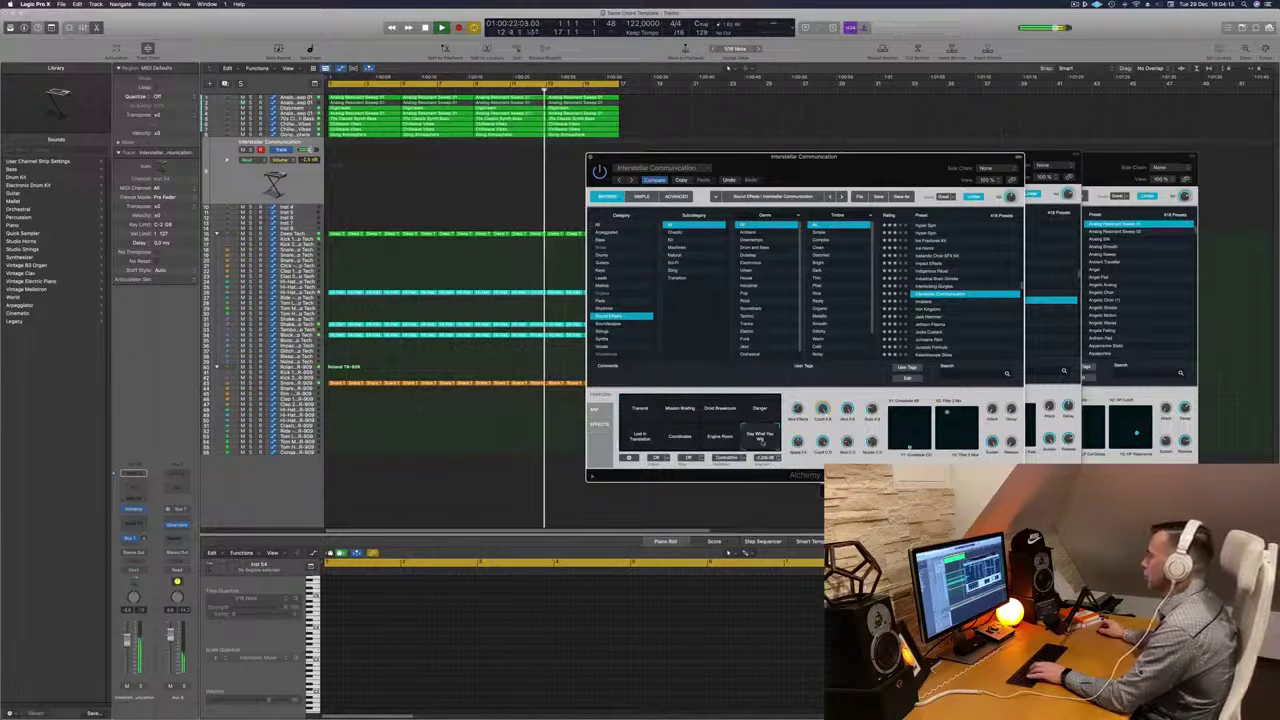
click(719, 440)
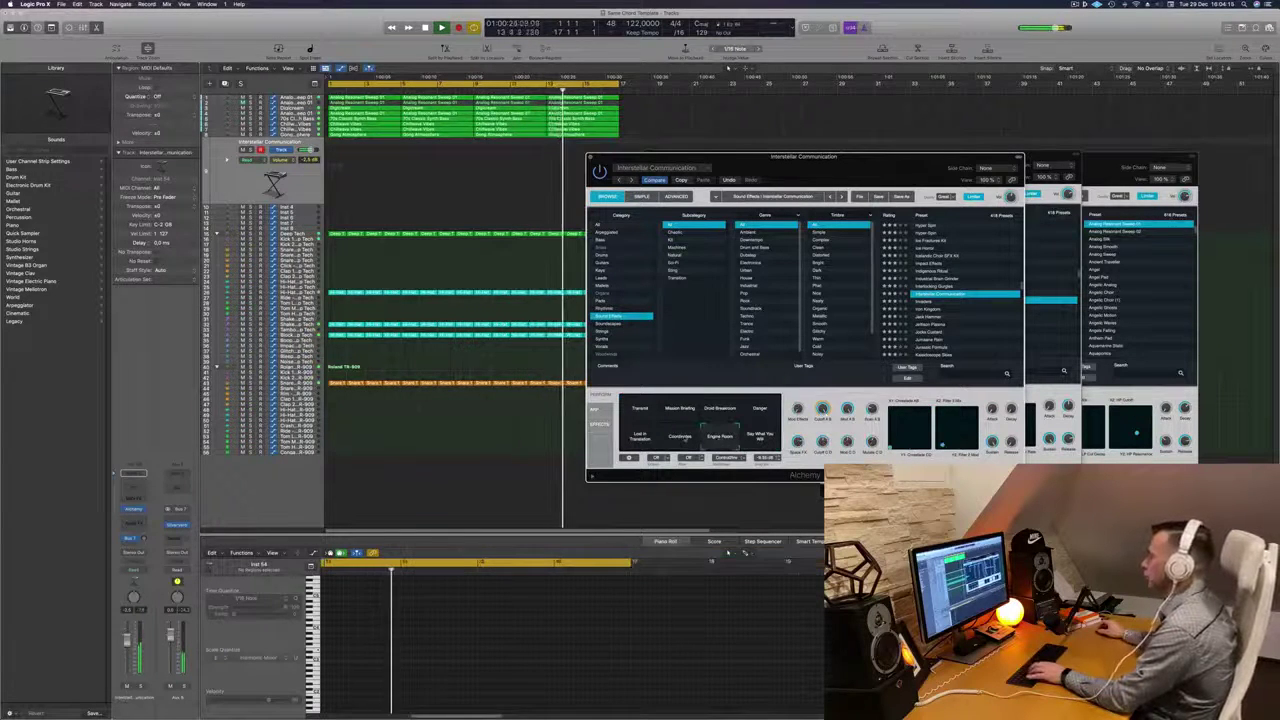
click(679, 437)
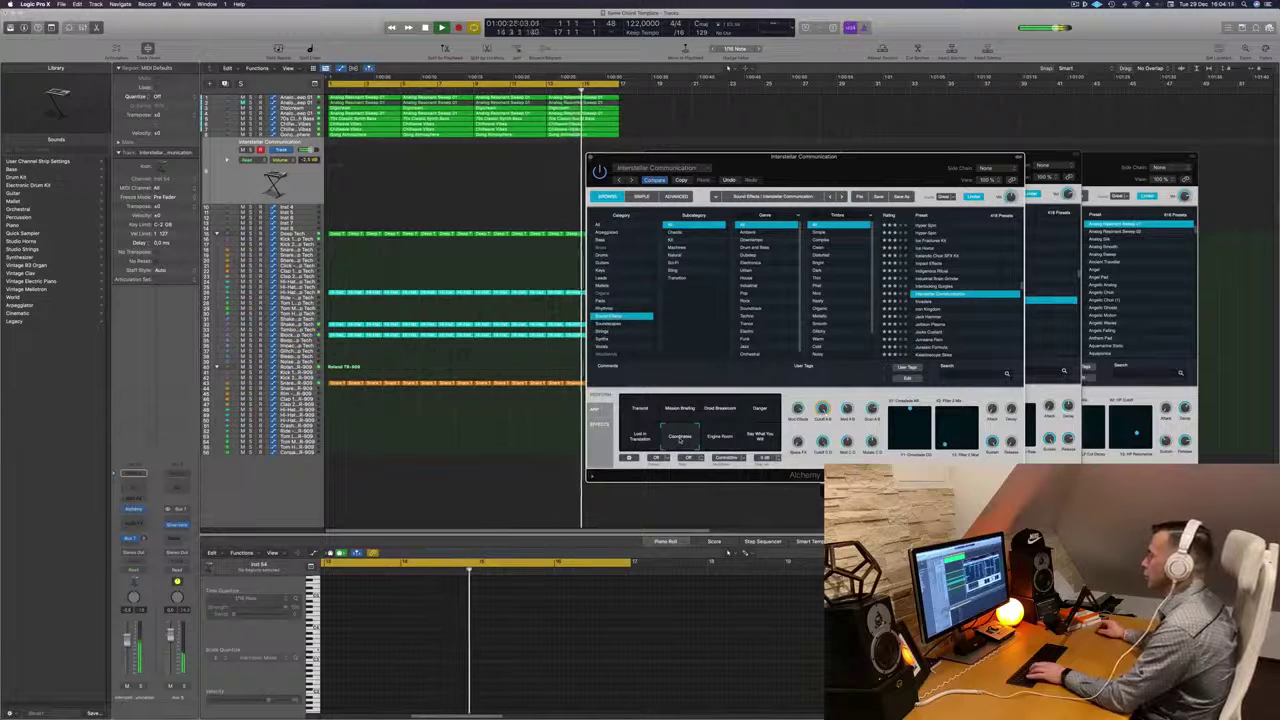
drag(856, 169, 890, 163)
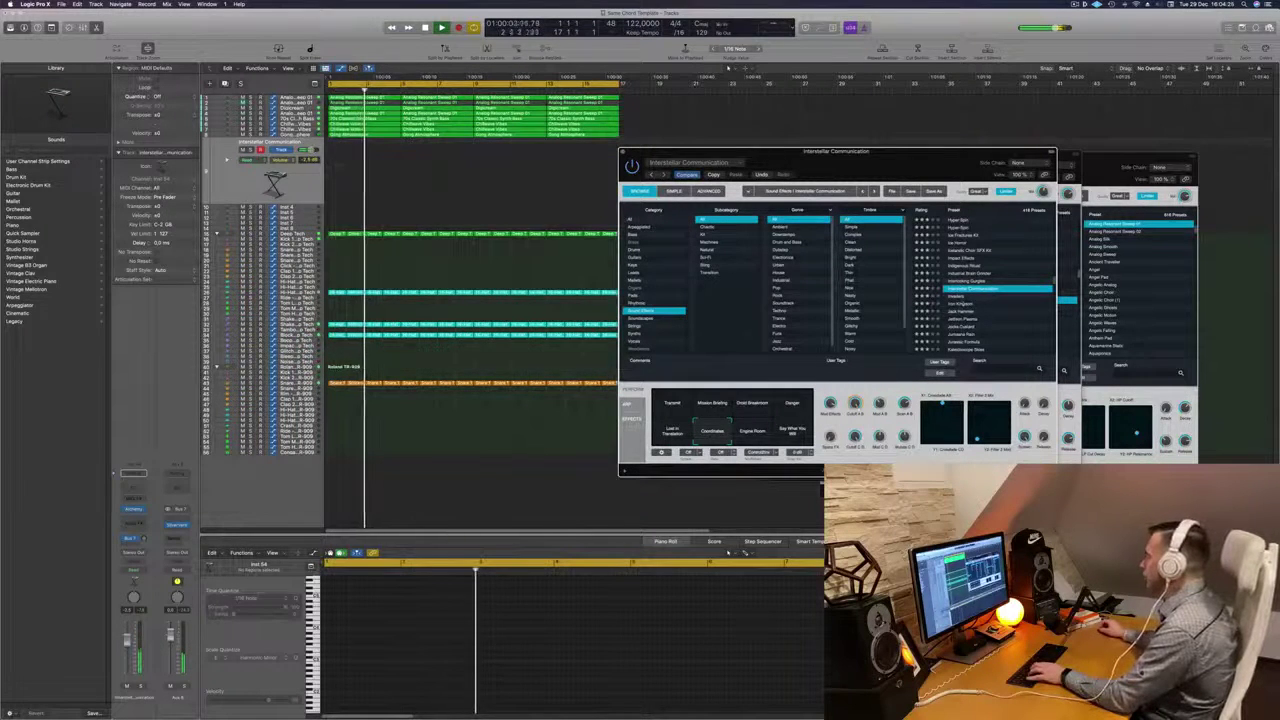
Load the Invaders sound effects preset, move the Alchemy window aside and record a four-bar region on its track from bar 9.
click(961, 297)
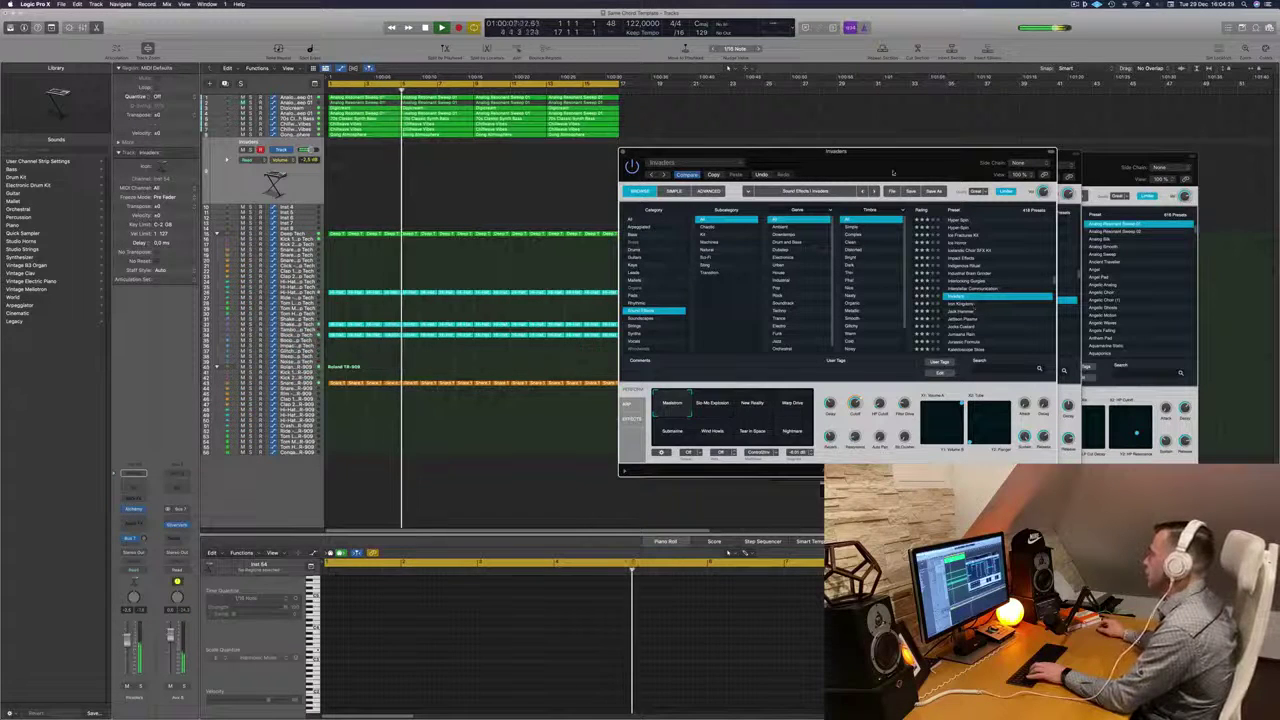
drag(890, 152, 1105, 221)
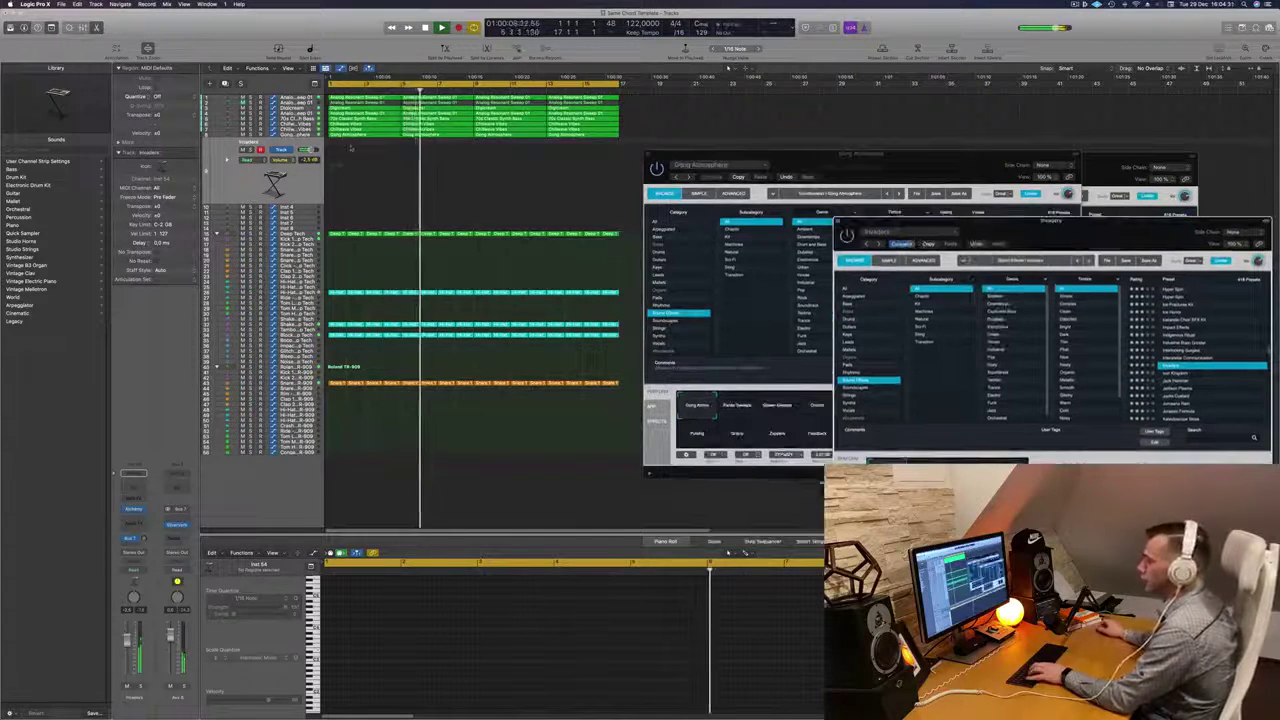
key(r)
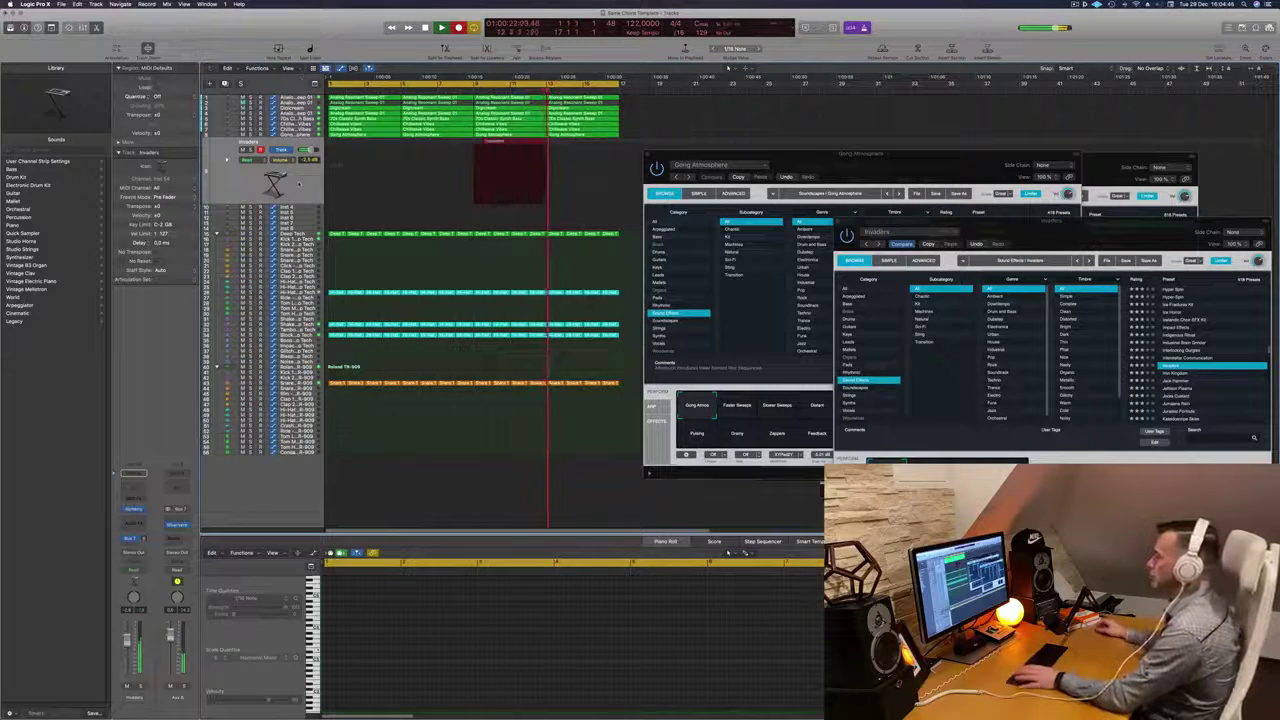
key(space)
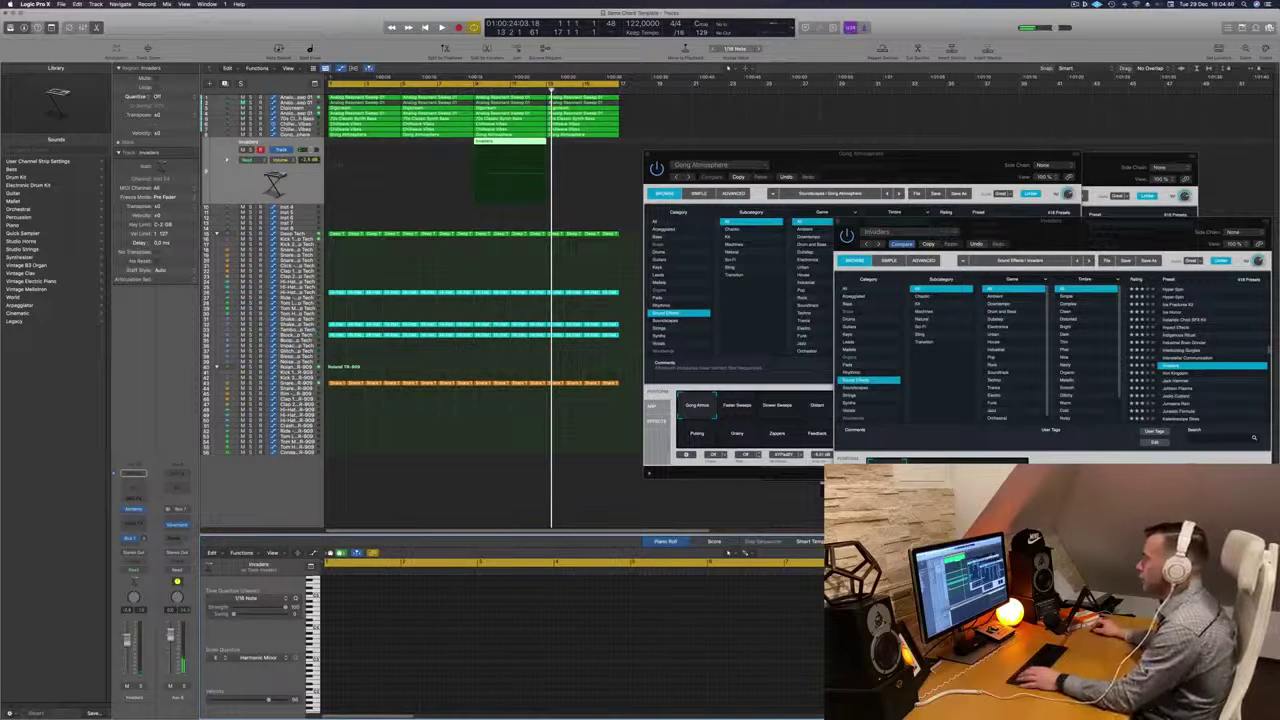
Move the recorded Invaders region to bar 5 and play the arrangement from the start.
key(Return)
key(space)
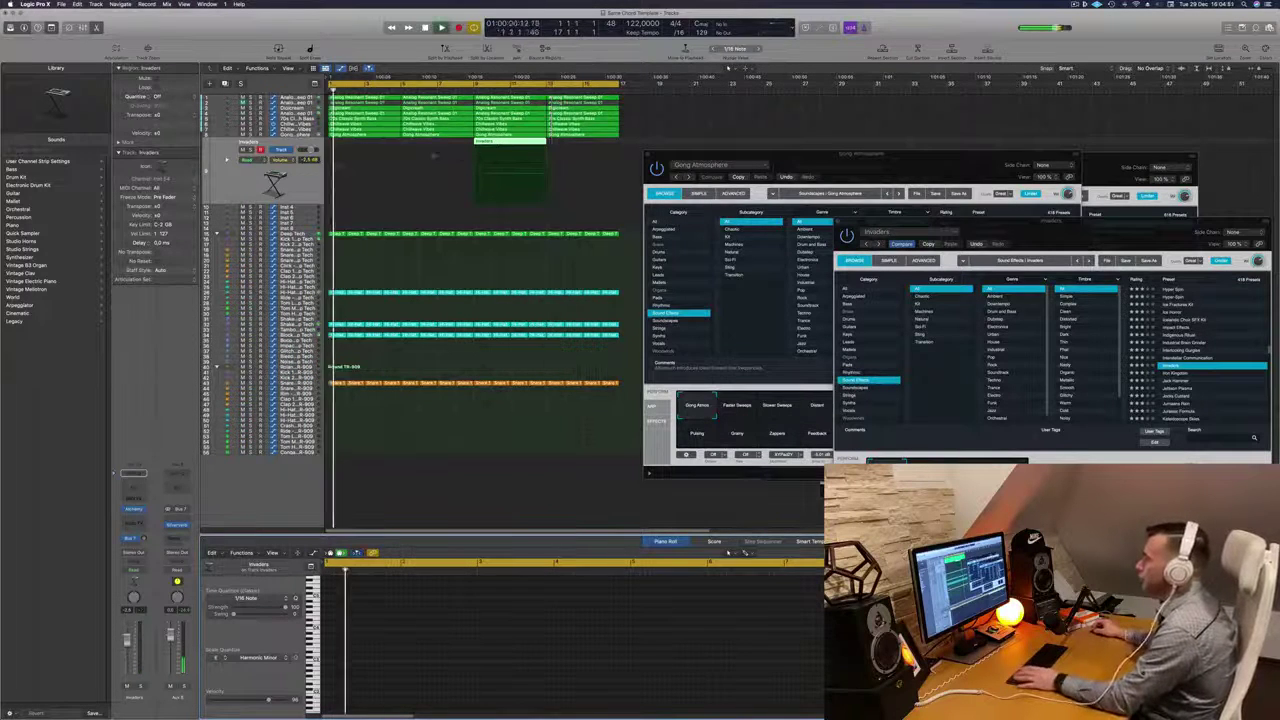
drag(507, 148, 433, 148)
key(Return)
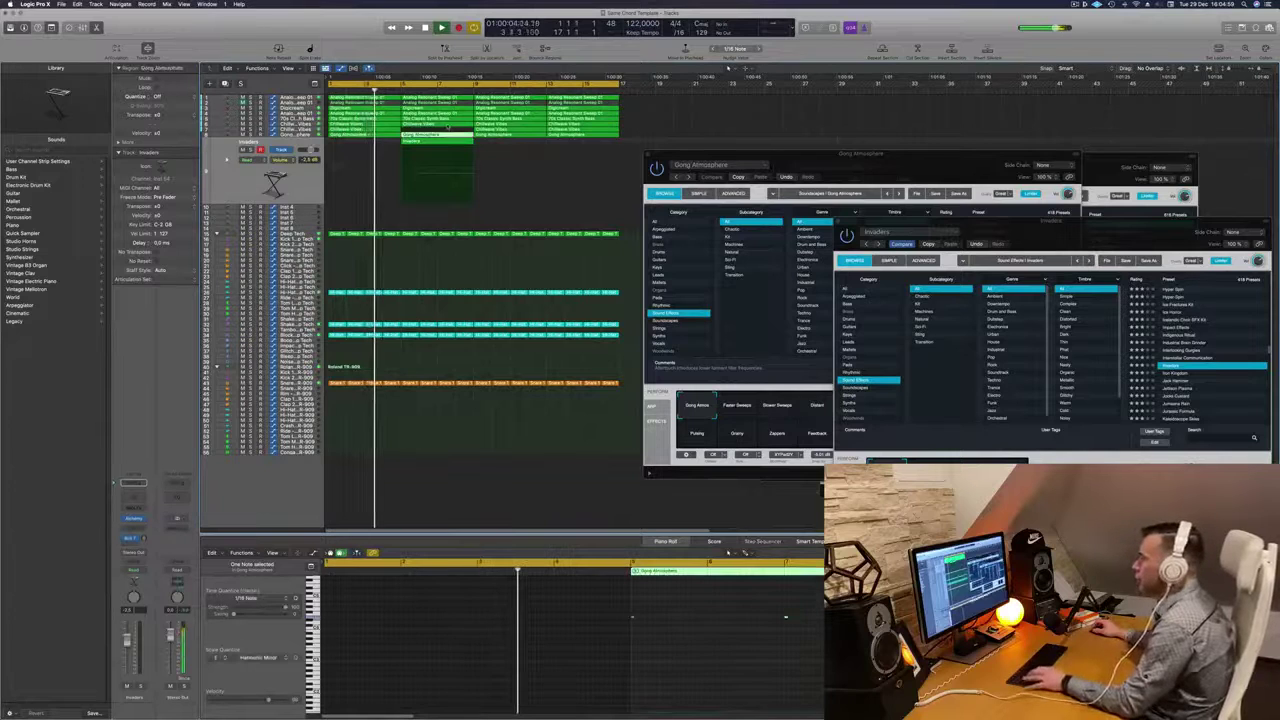
Delete the Chillwave Vibes regions in the second four-bar section, above the Invaders region.
key(Delete)
key(super+Left)
key(super+Left)
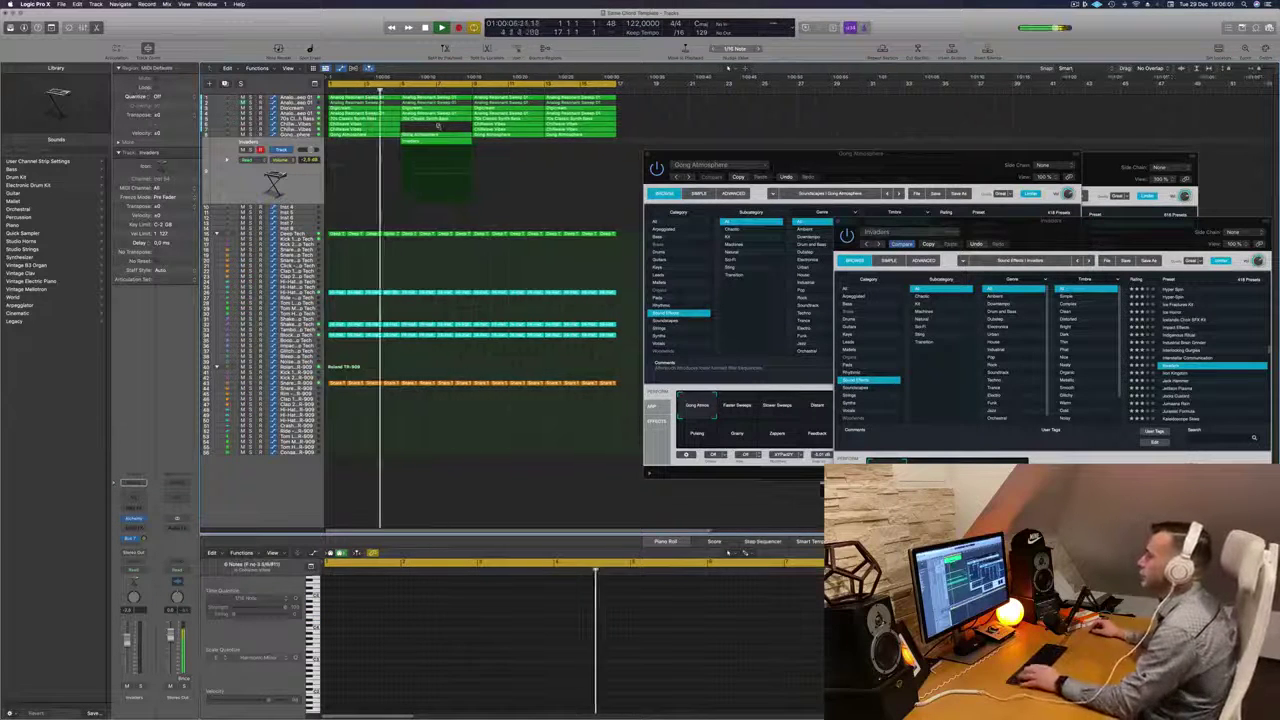
key(super+Left)
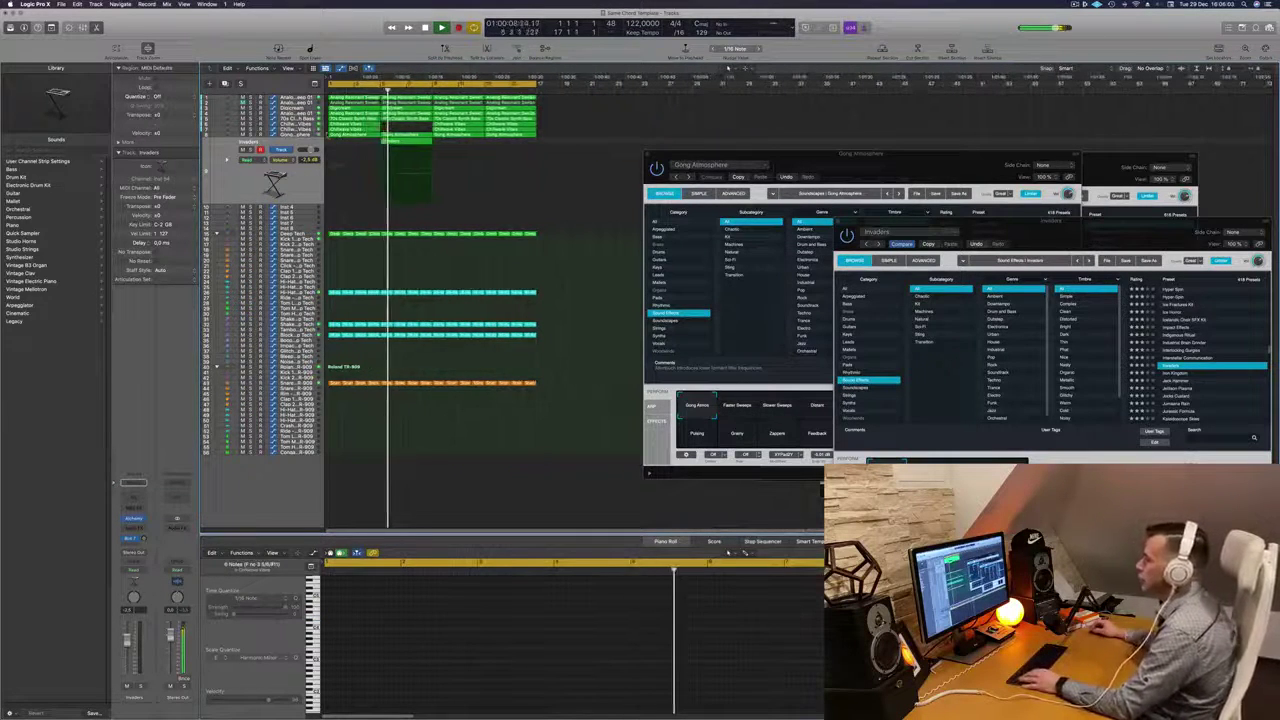
Lower the Invaders track's volume and play the arrangement again from the start.
drag(311, 150, 306, 150)
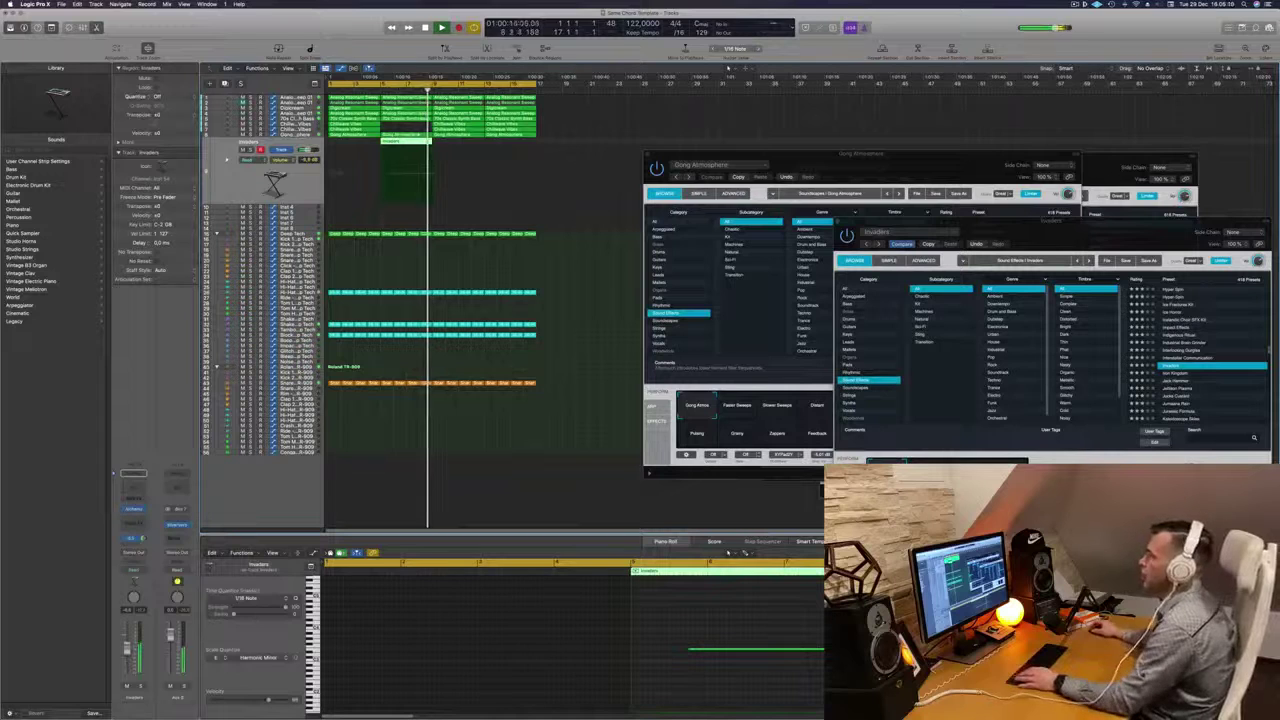
key(super+Left)
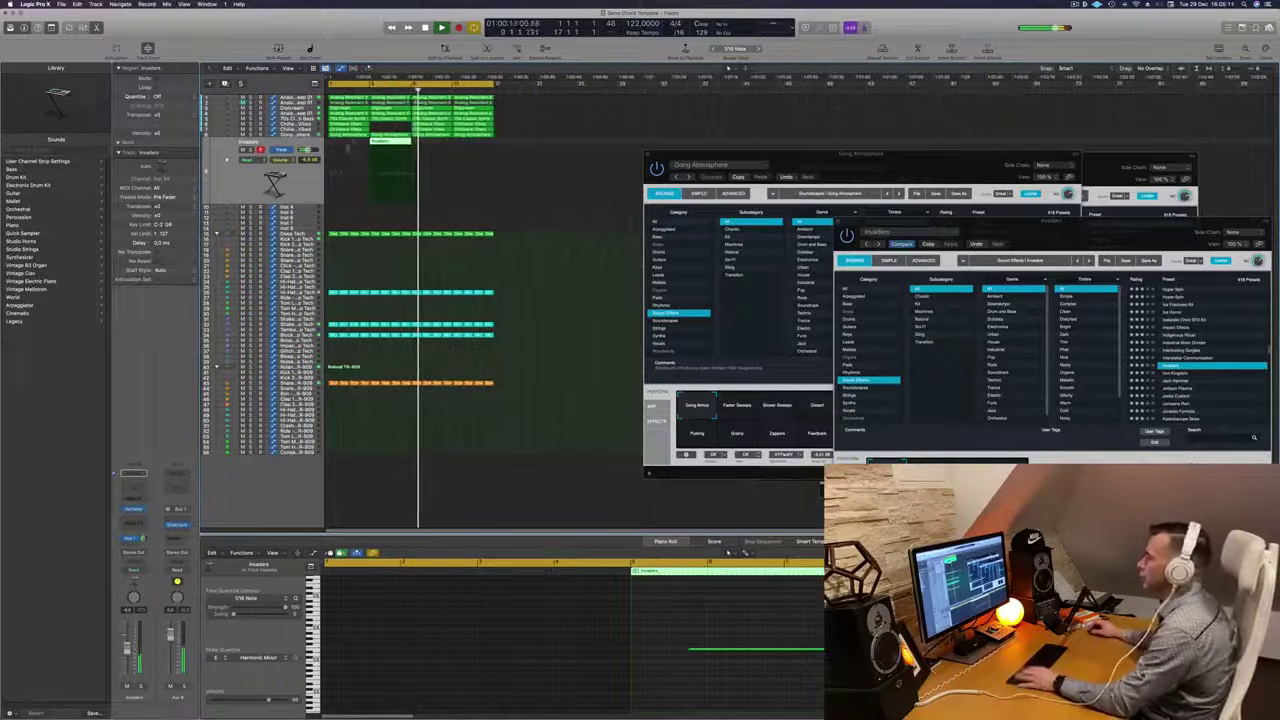
key(space)
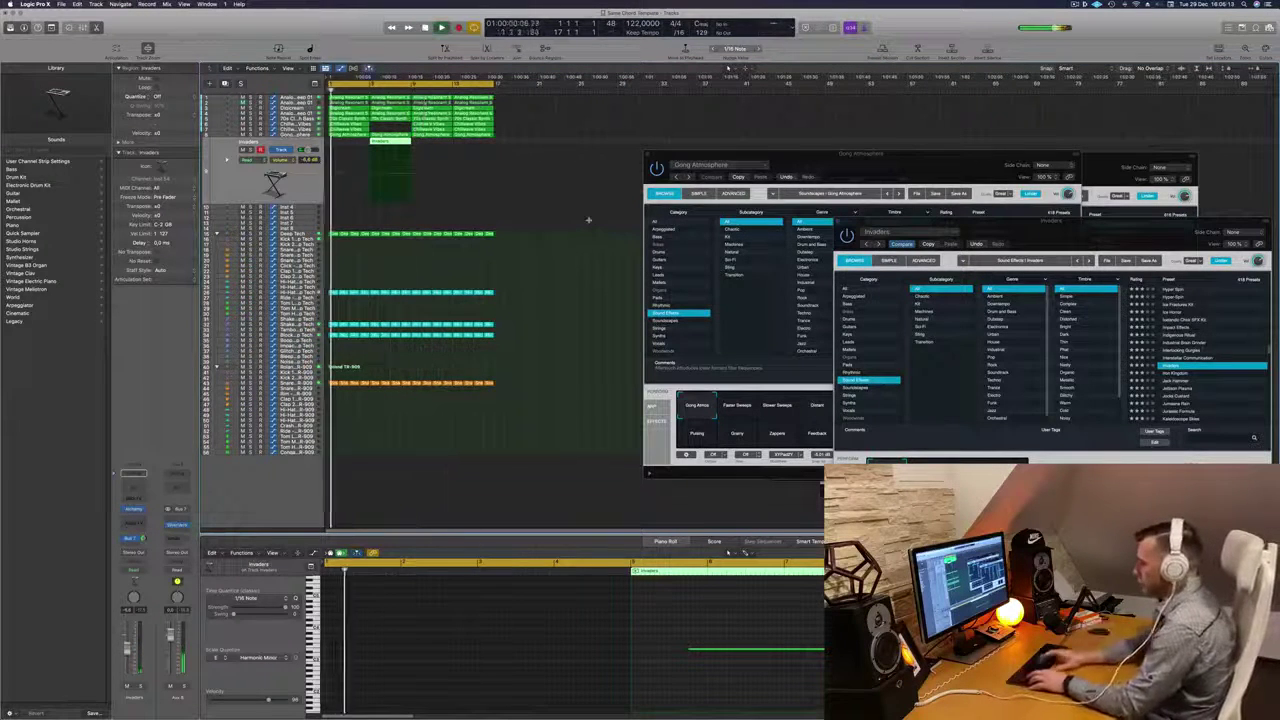
Repeat all regions of the 16-bar arrangement once and extend the cycle range to bar 33.
key(super+a)
key(super+r)
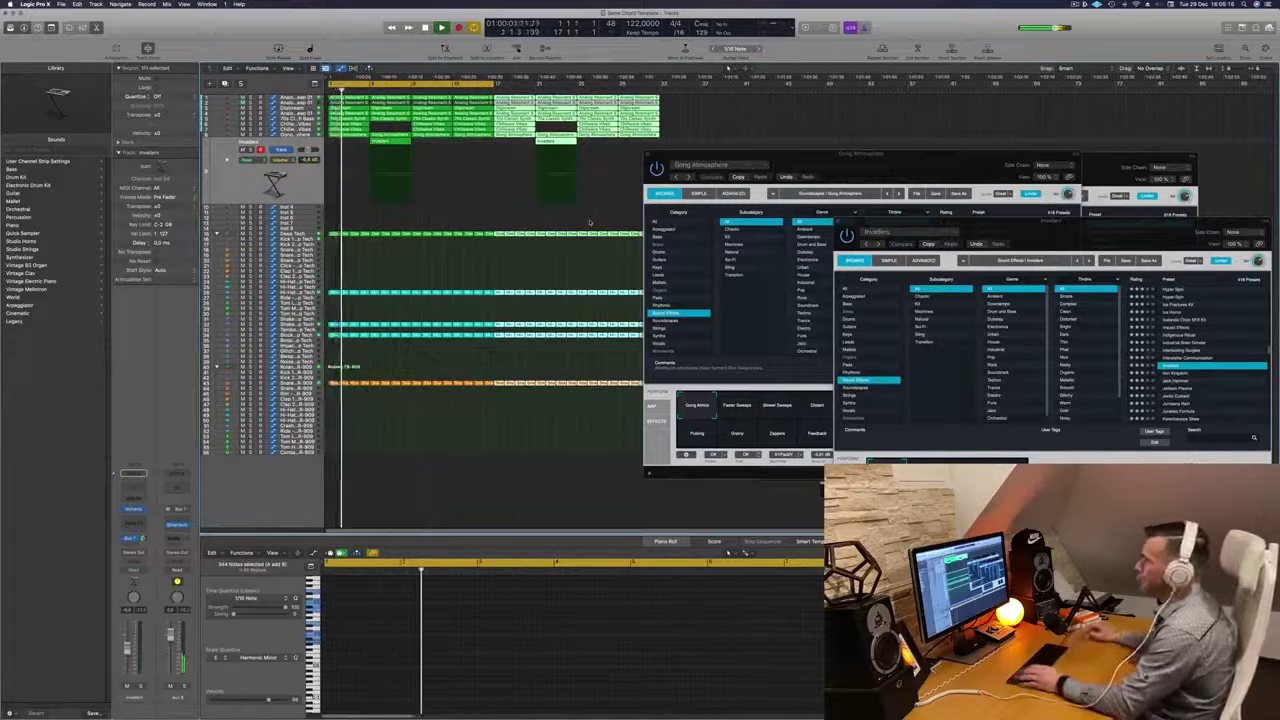
click(522, 222)
drag(750, 154, 856, 184)
key(Return)
drag(496, 85, 657, 88)
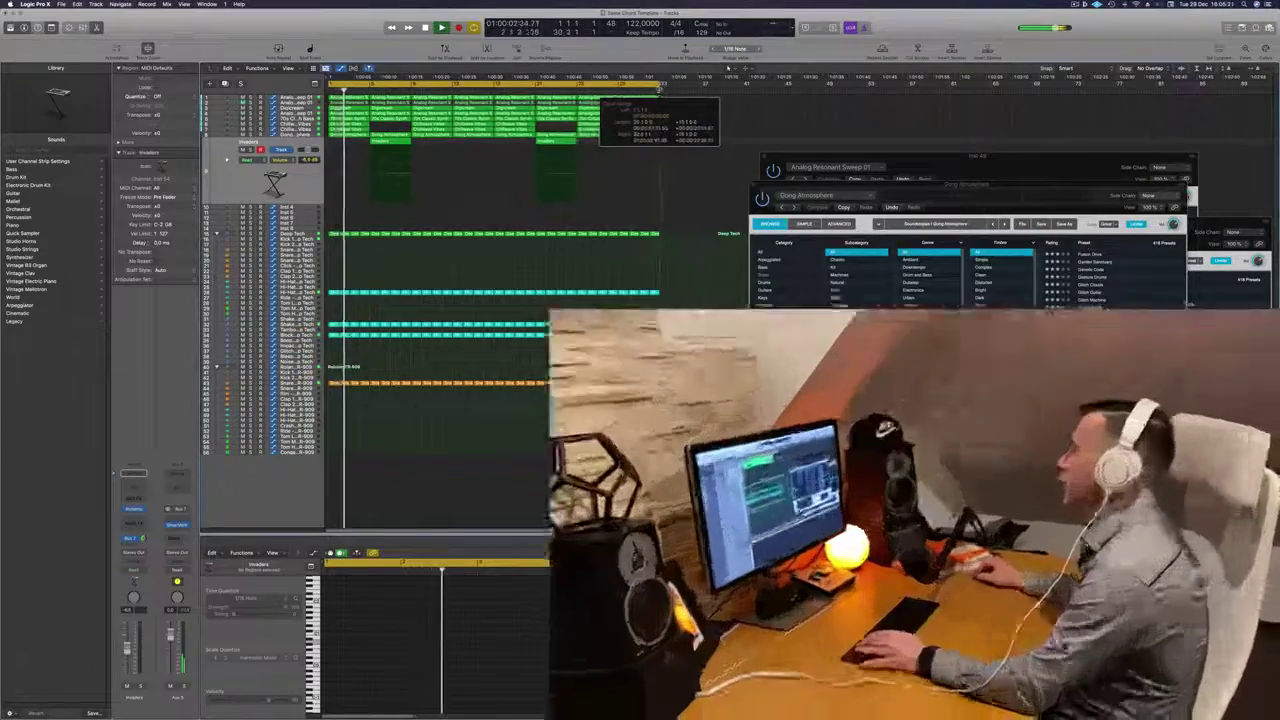